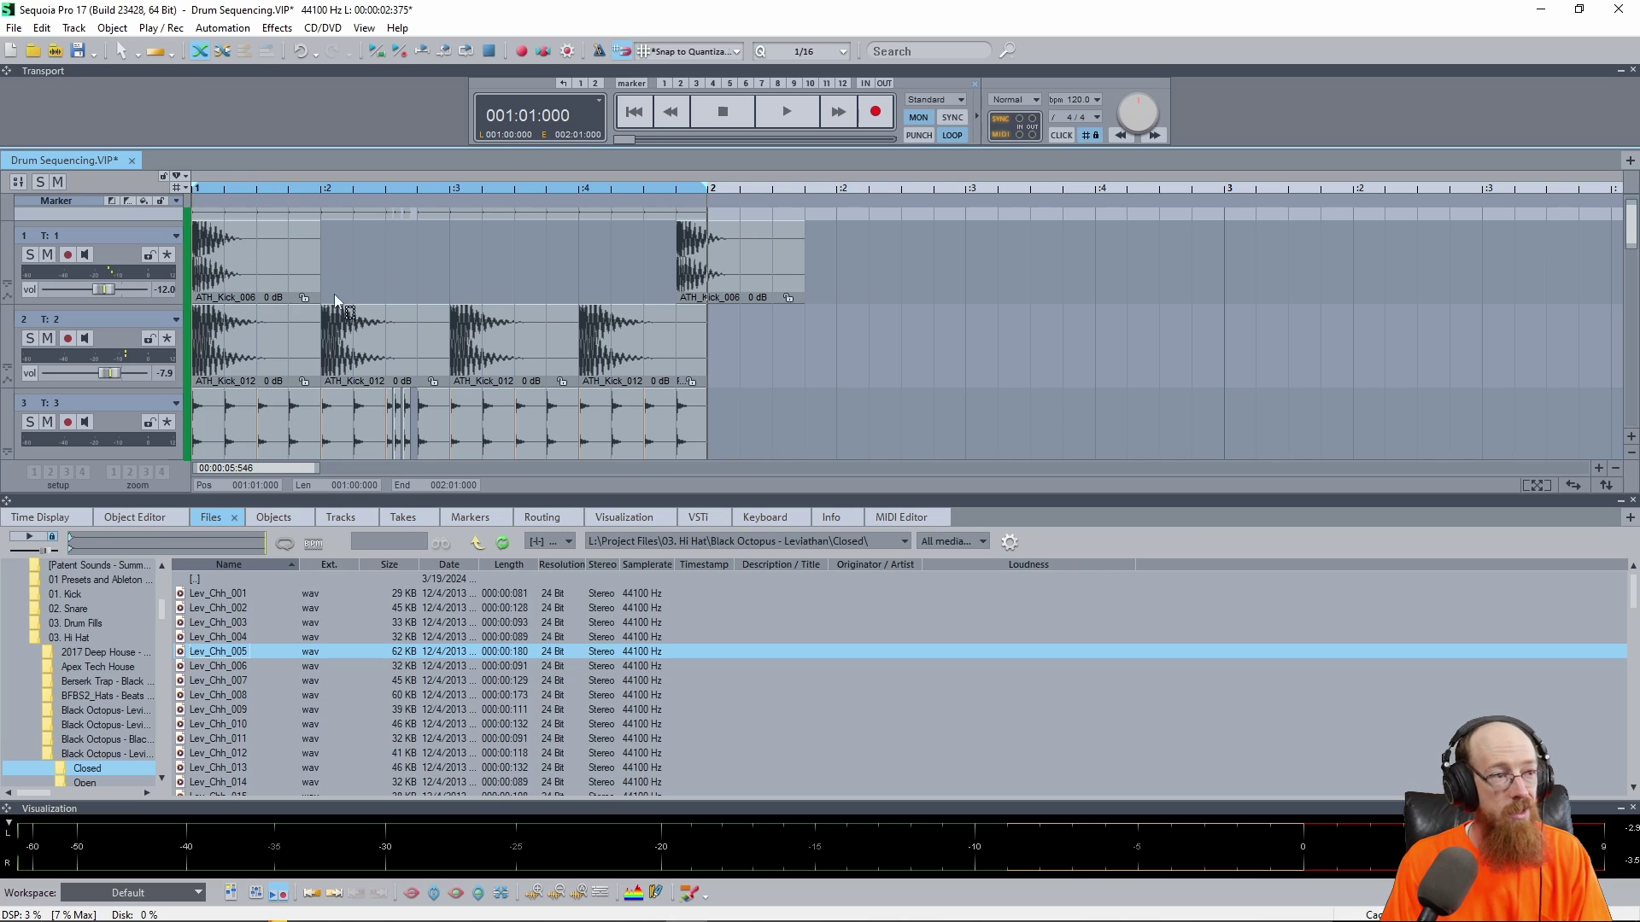
- Select the last ATH_Kick_012 clip on track 2 and list all clip objects grouped by track
key("space")
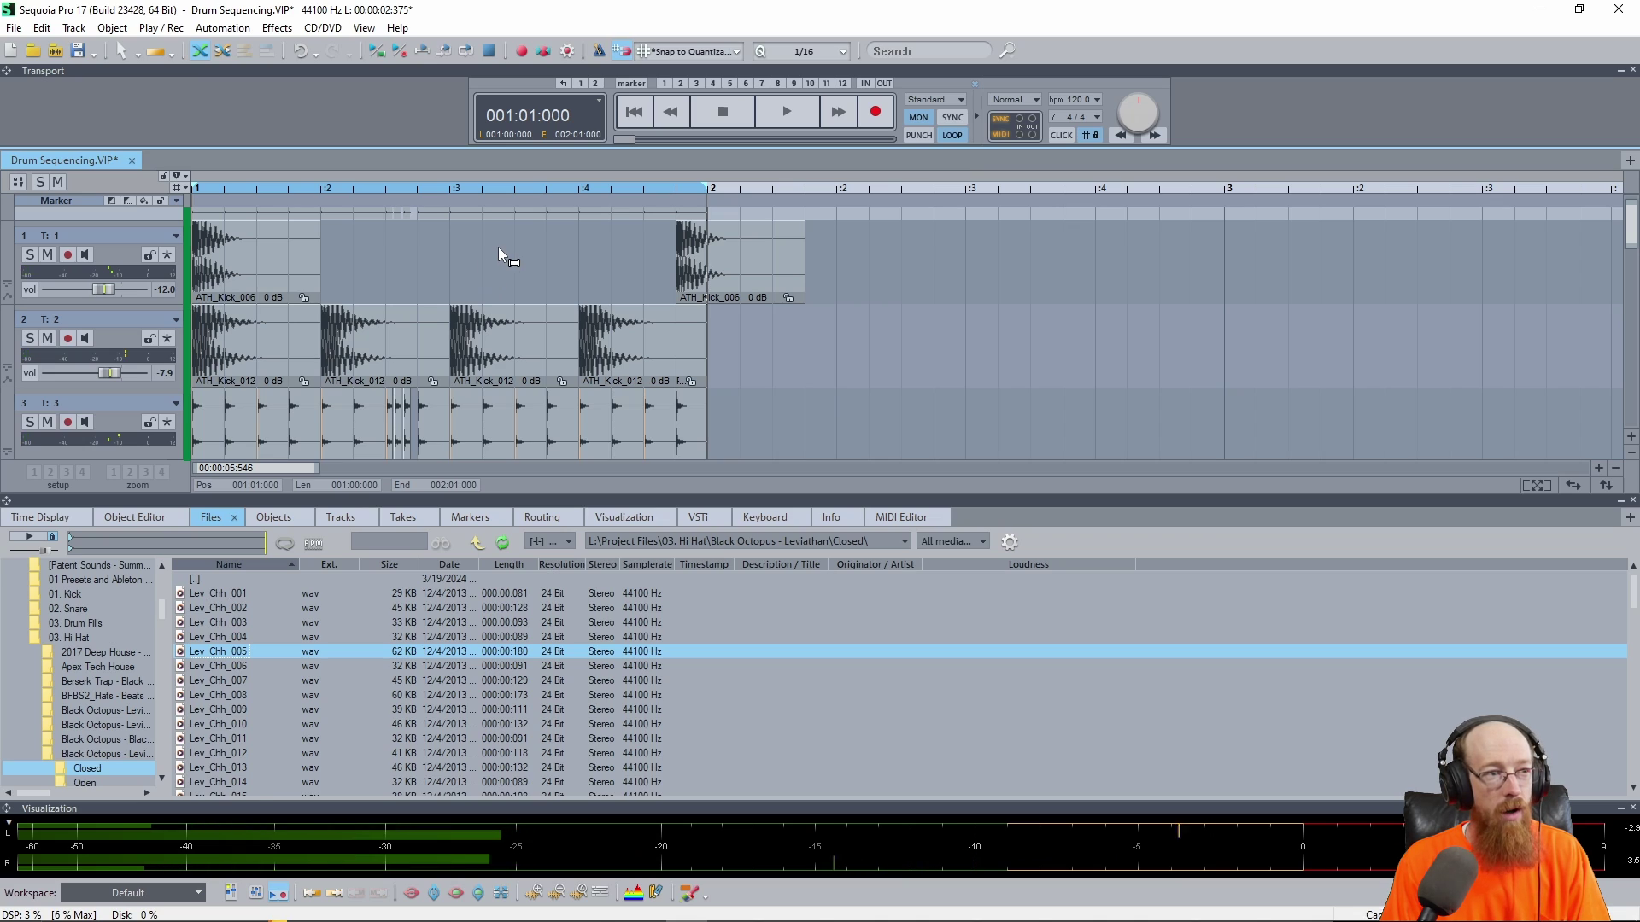
left_click(627, 365)
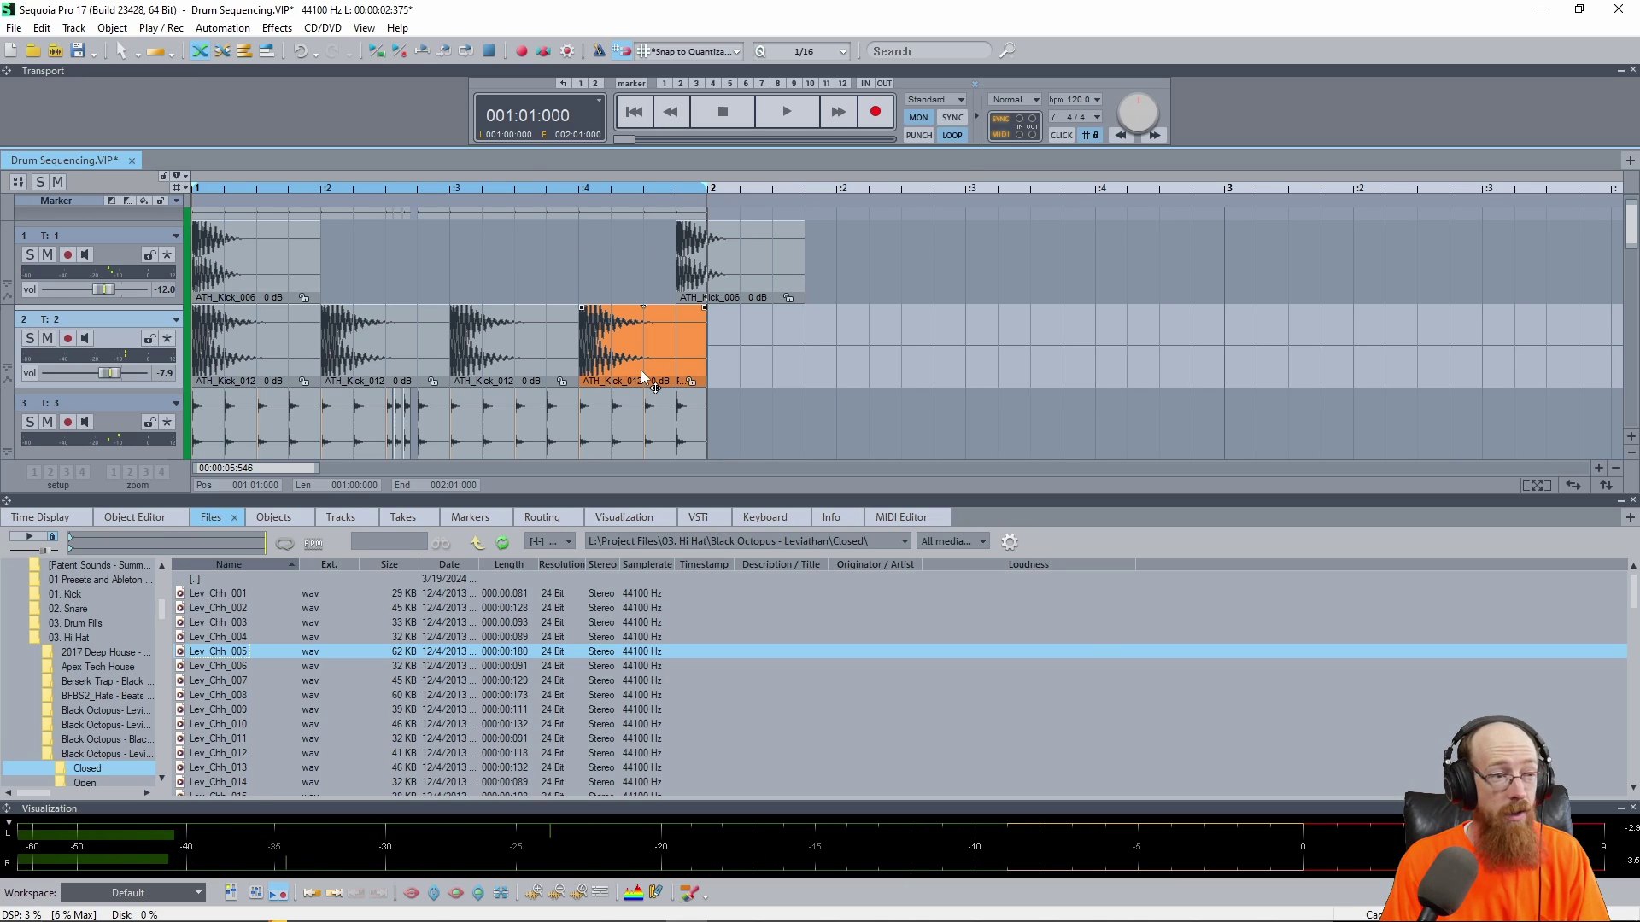
left_click(273, 518)
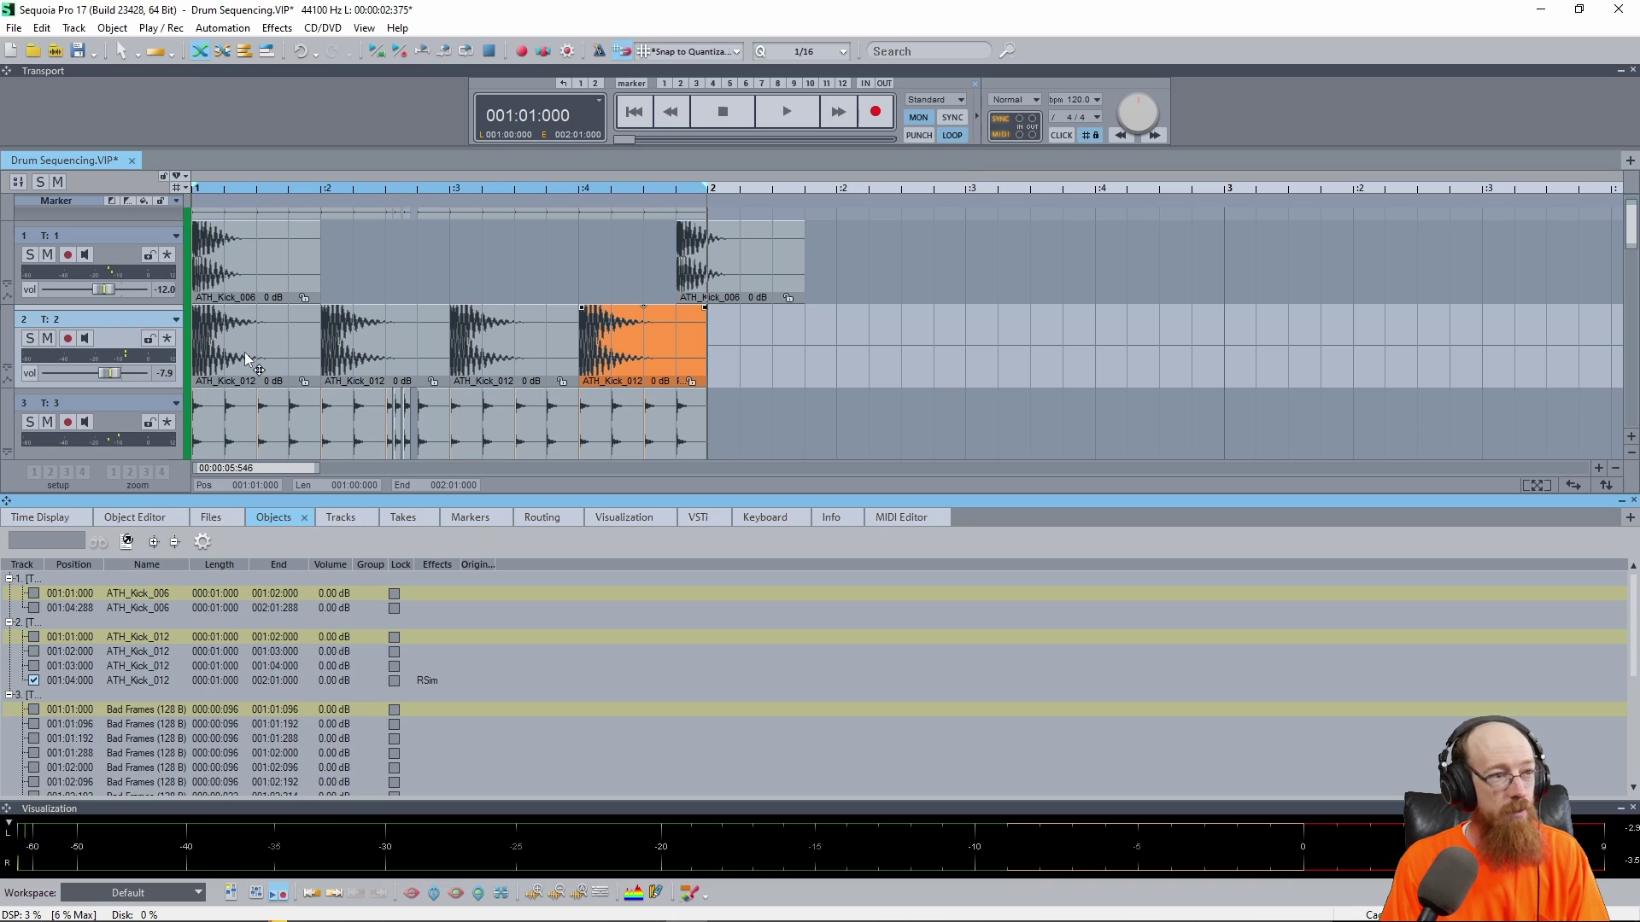
scroll(124, 637, "down", 4)
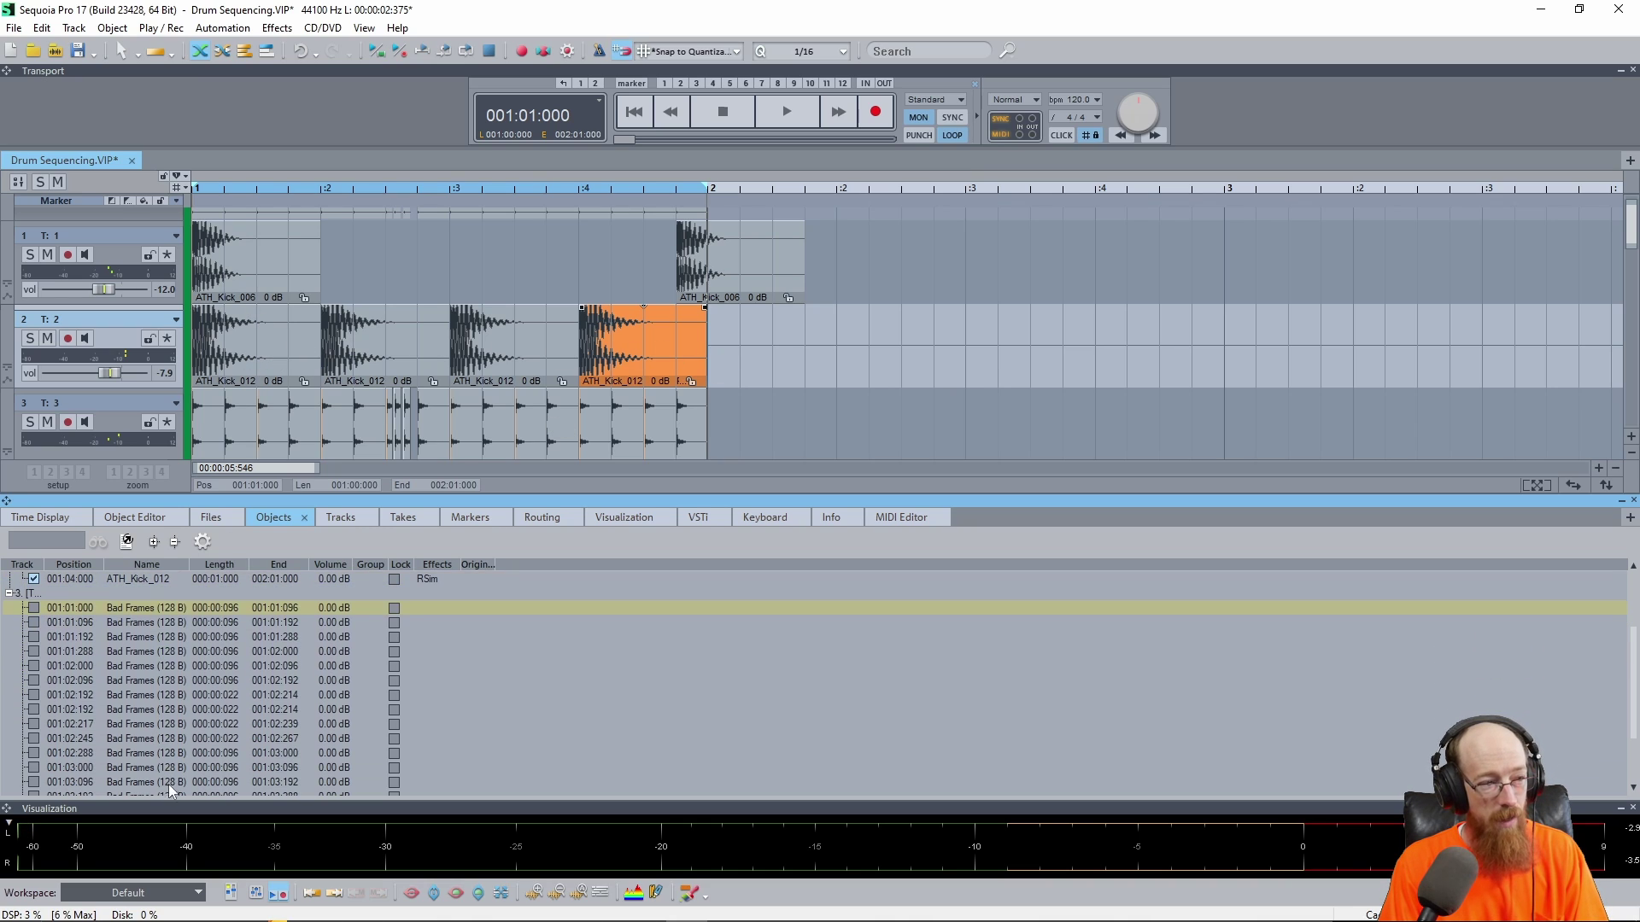
scroll(208, 642, "up", 4)
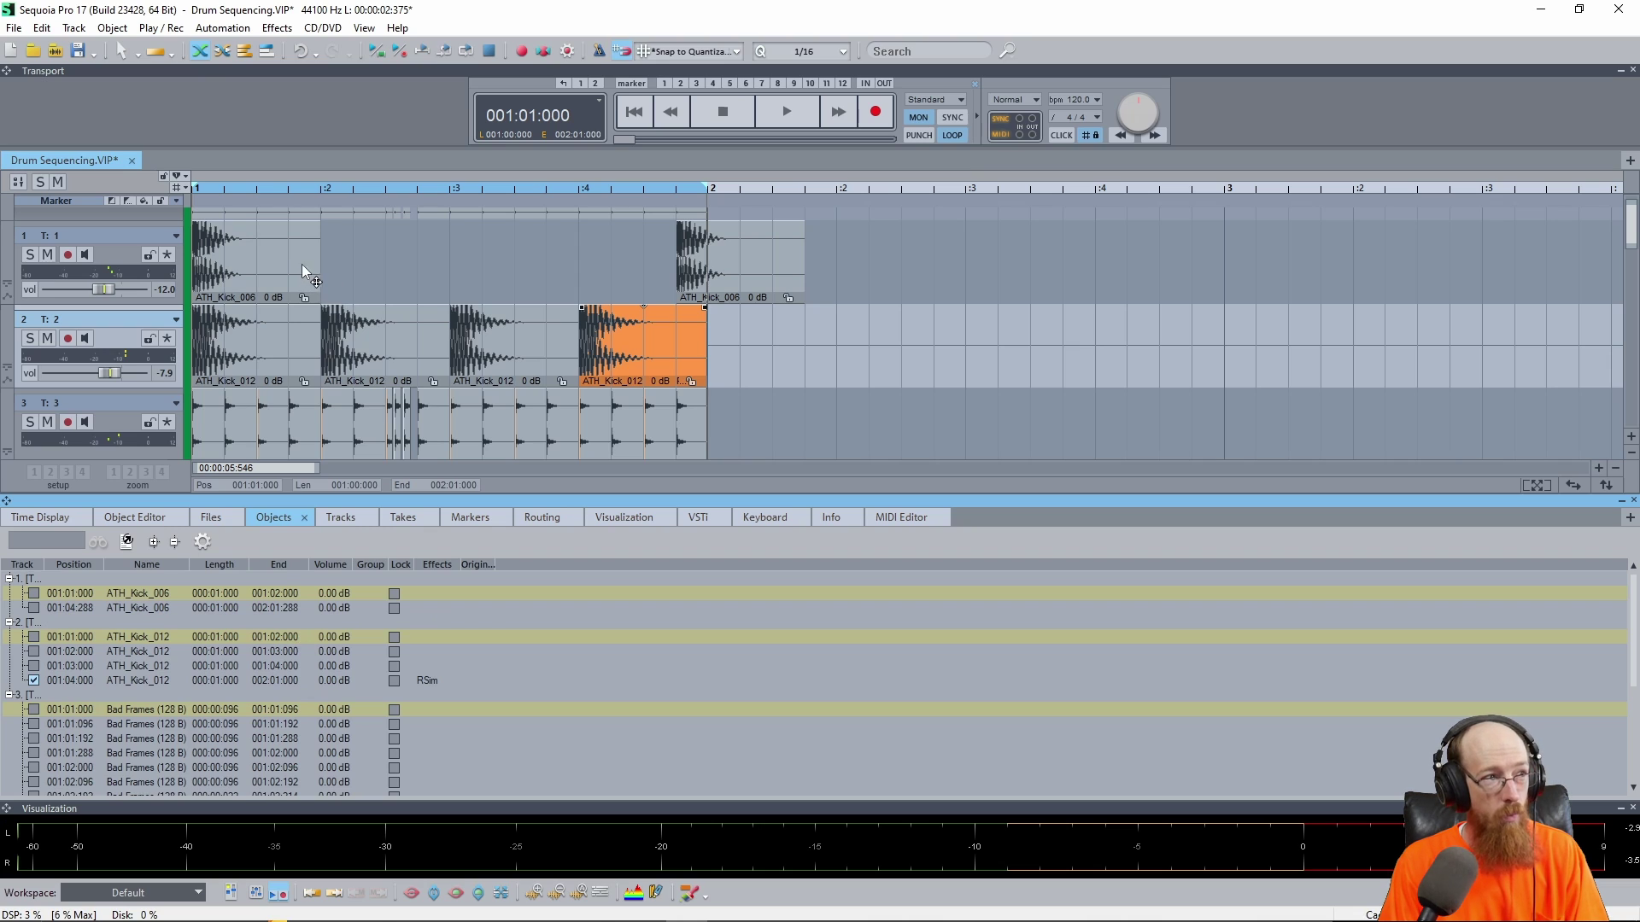
- Play and stop the pattern, then reselect the last kick clip with the play position inside it
key("space")
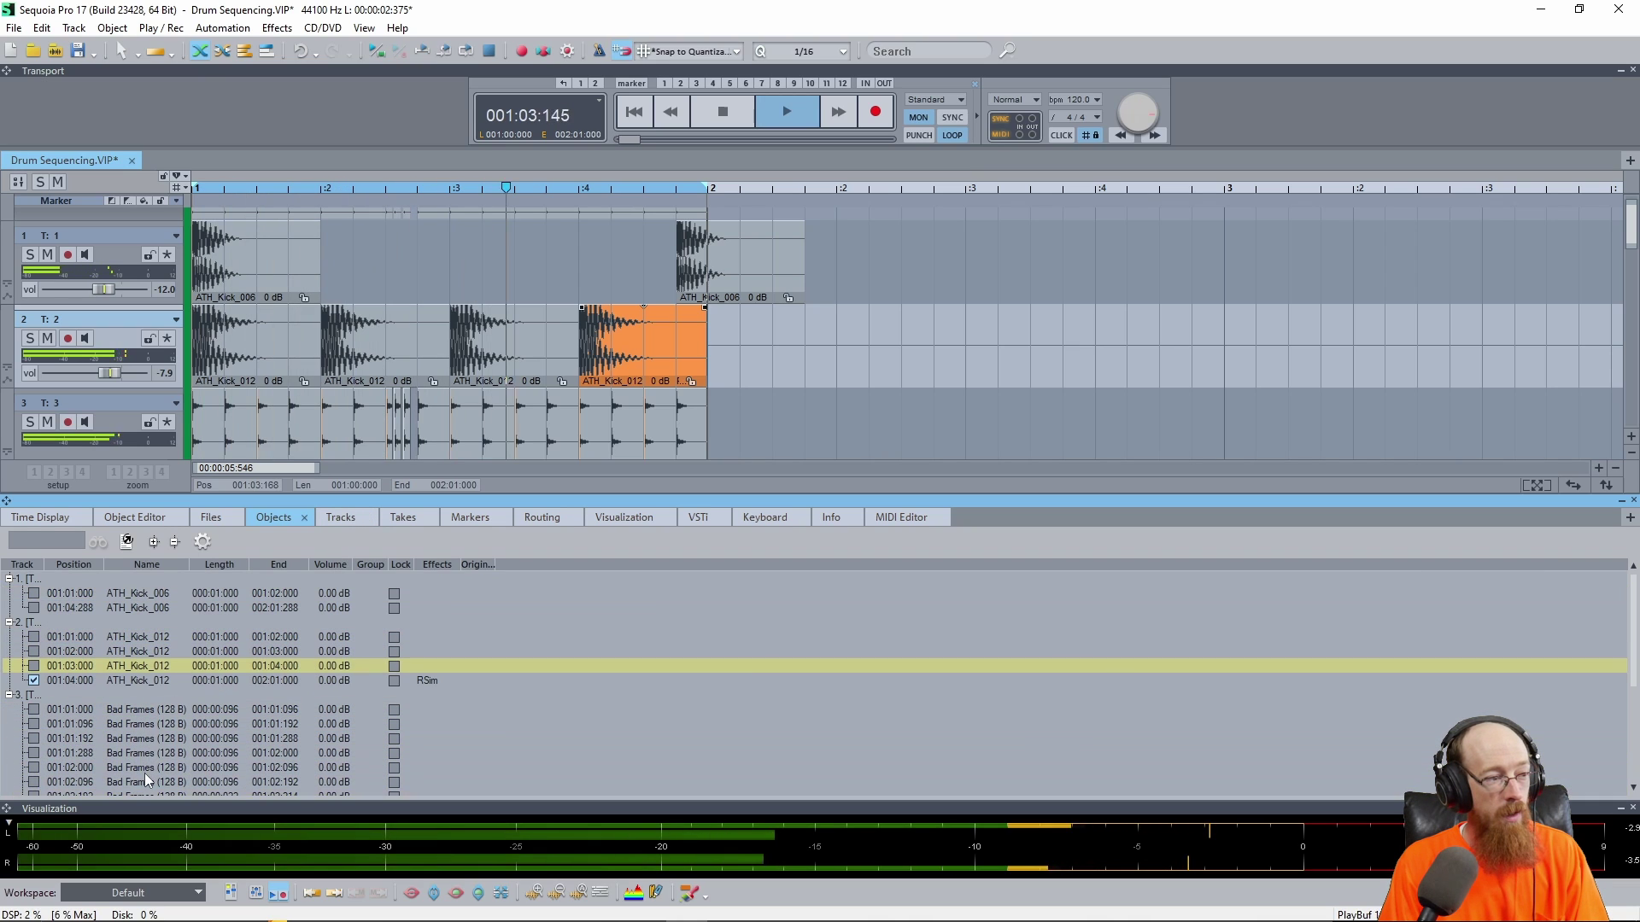
key("space")
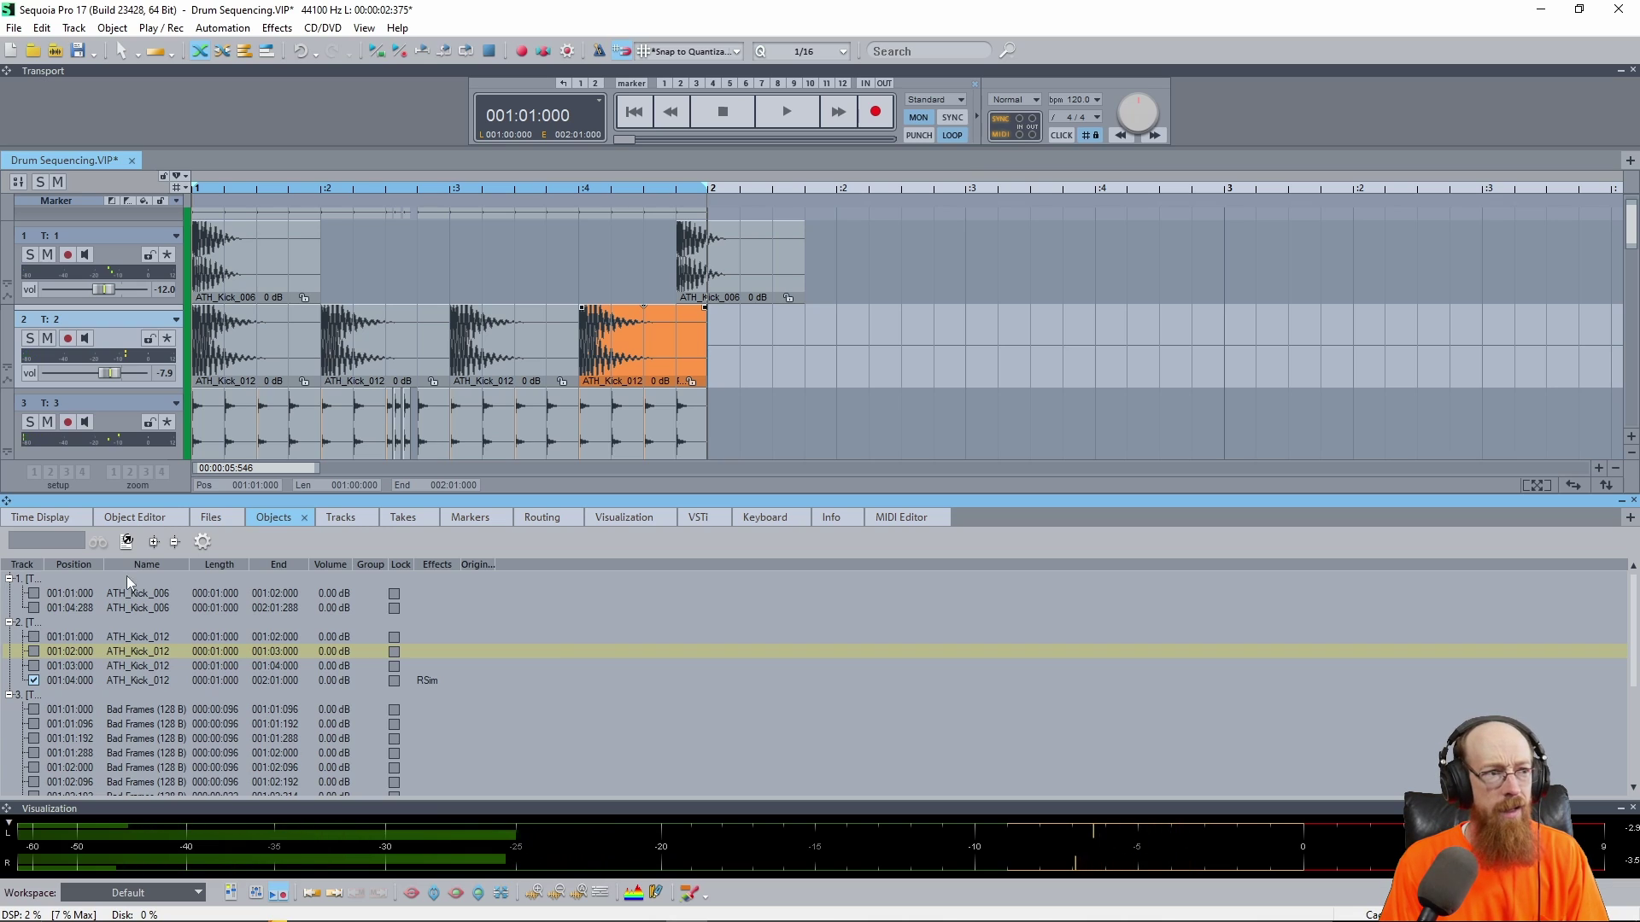
left_click(393, 350)
left_click(643, 367)
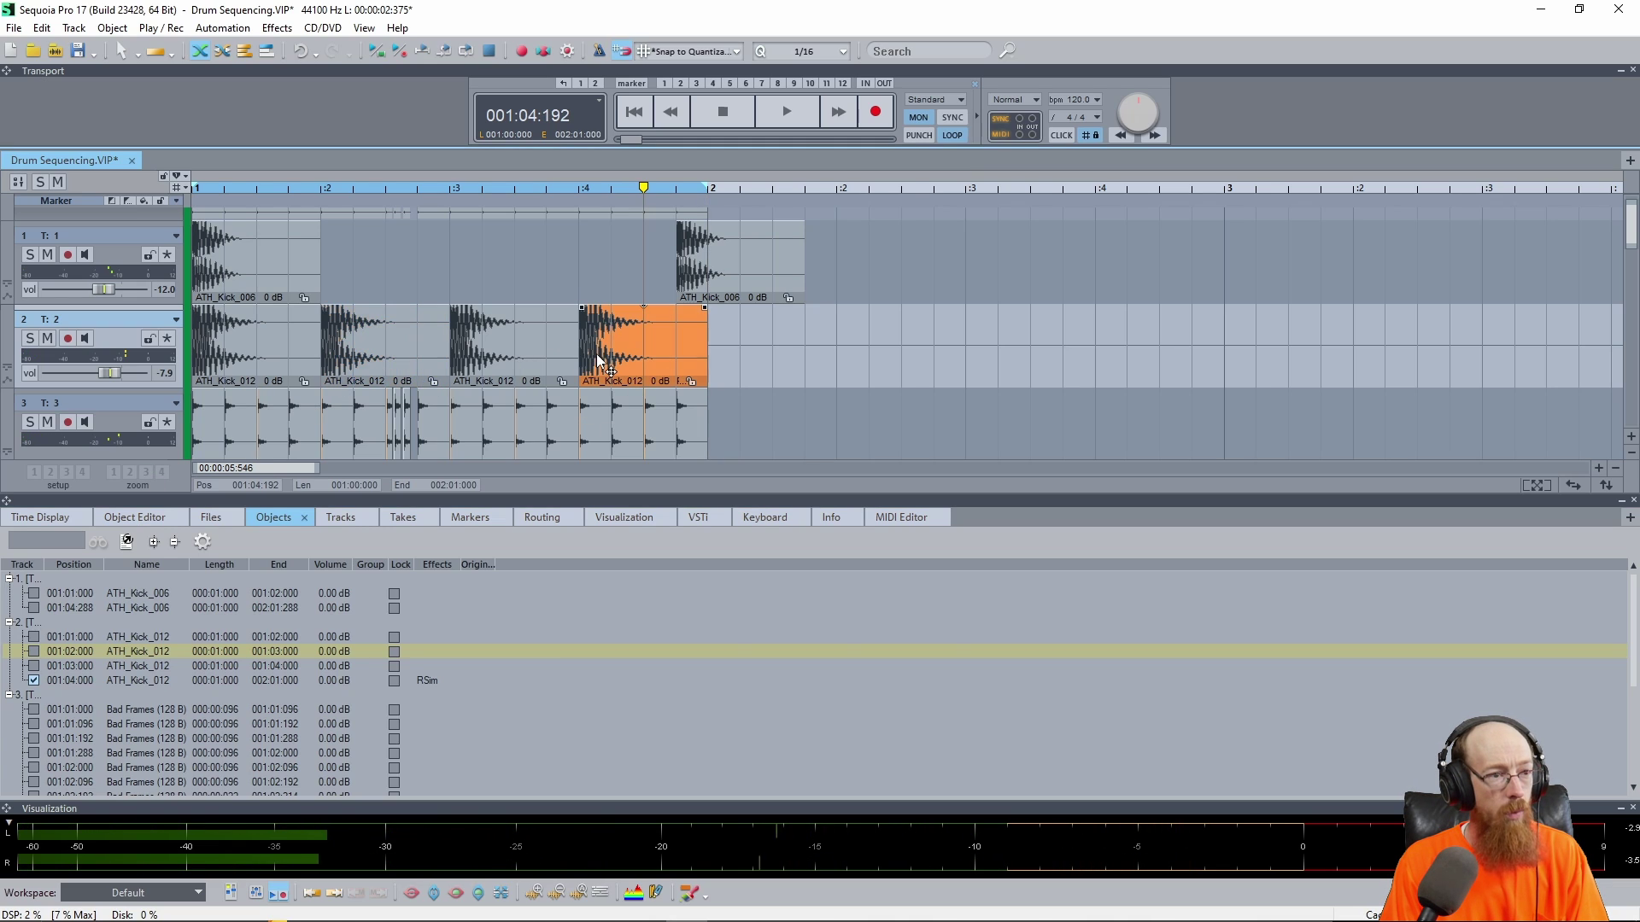
- Show the Object Editor for the last ATH_Kick_012 clip, revealing its Room Simulation plug-in
left_click(133, 517)
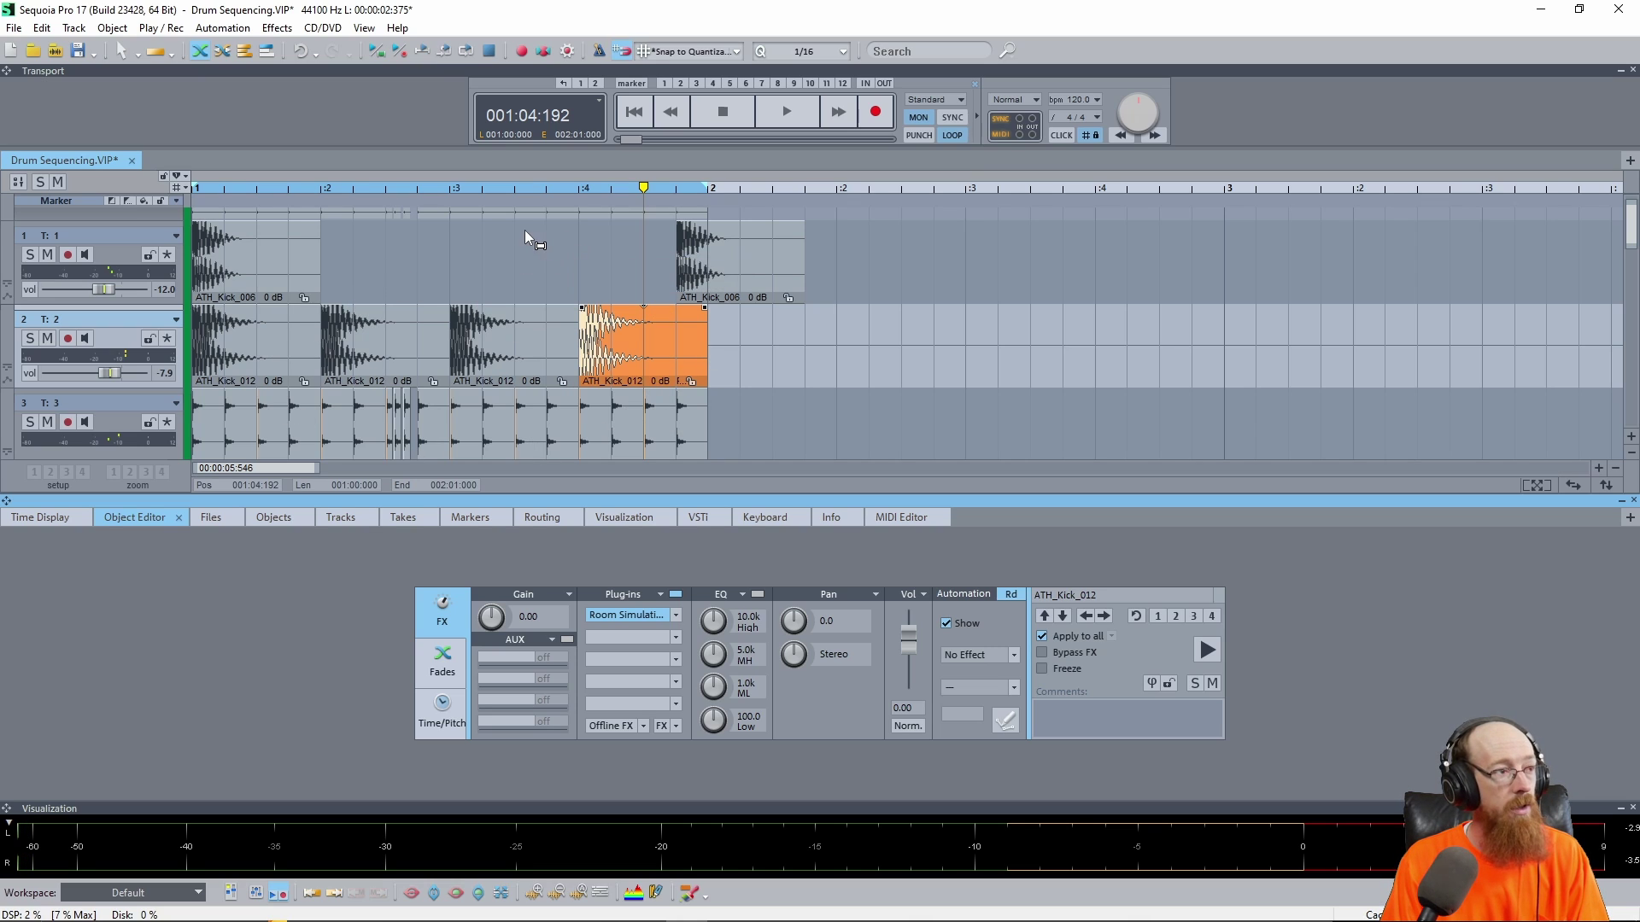
- Create a new virtual project 'Drum Sequencing 3.VIP', opening in its own tab
left_click(18, 29)
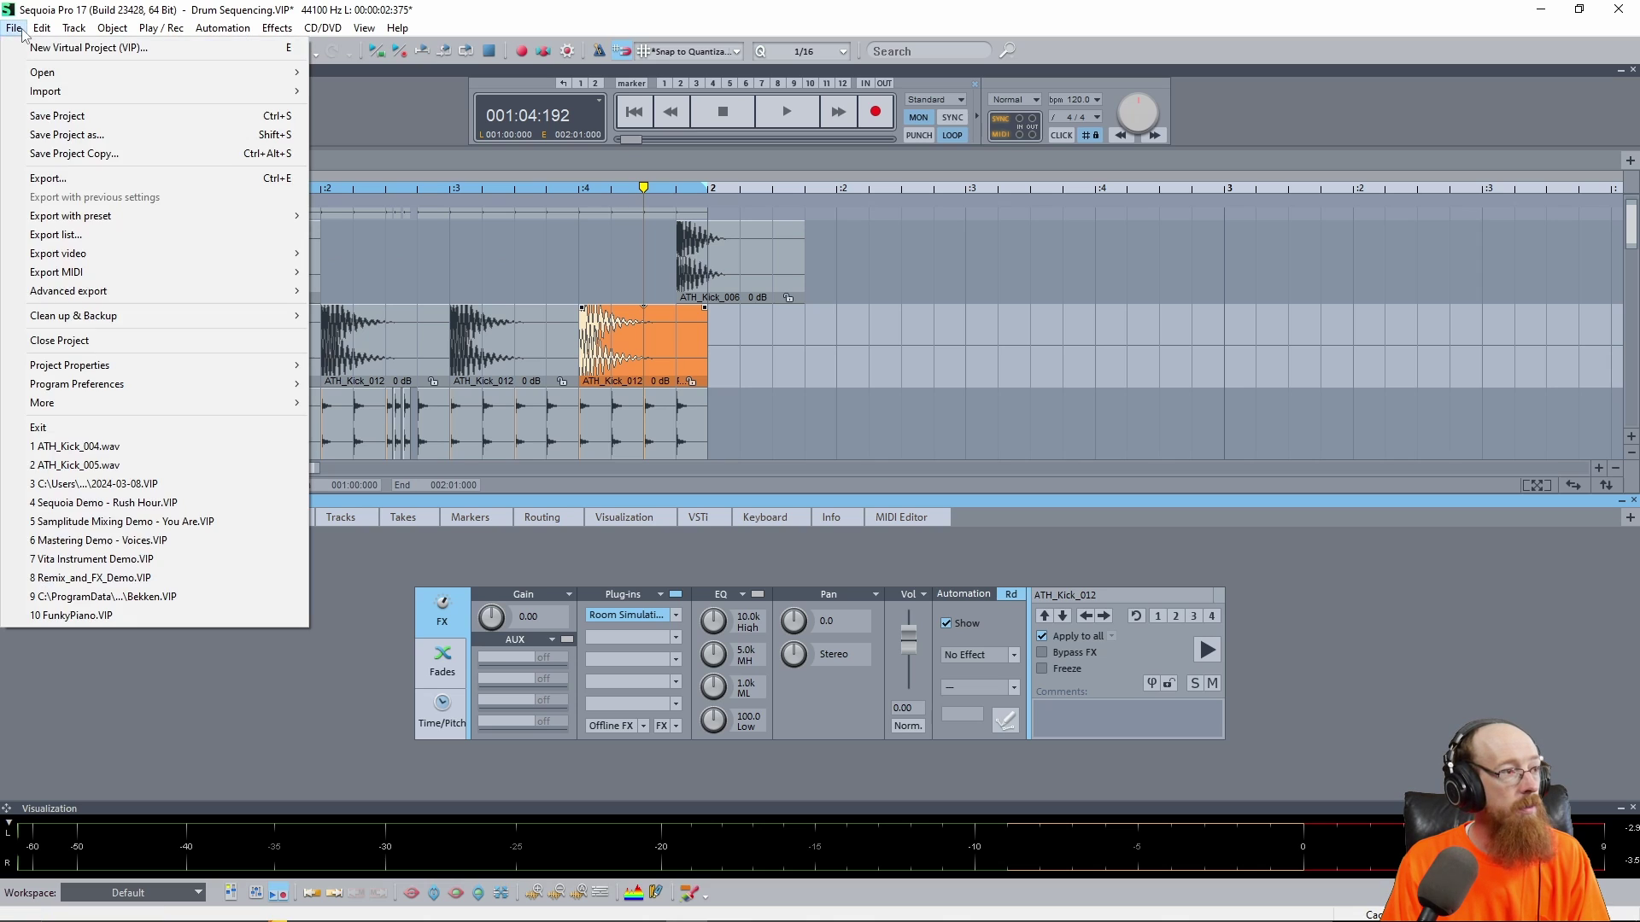
left_click(28, 48)
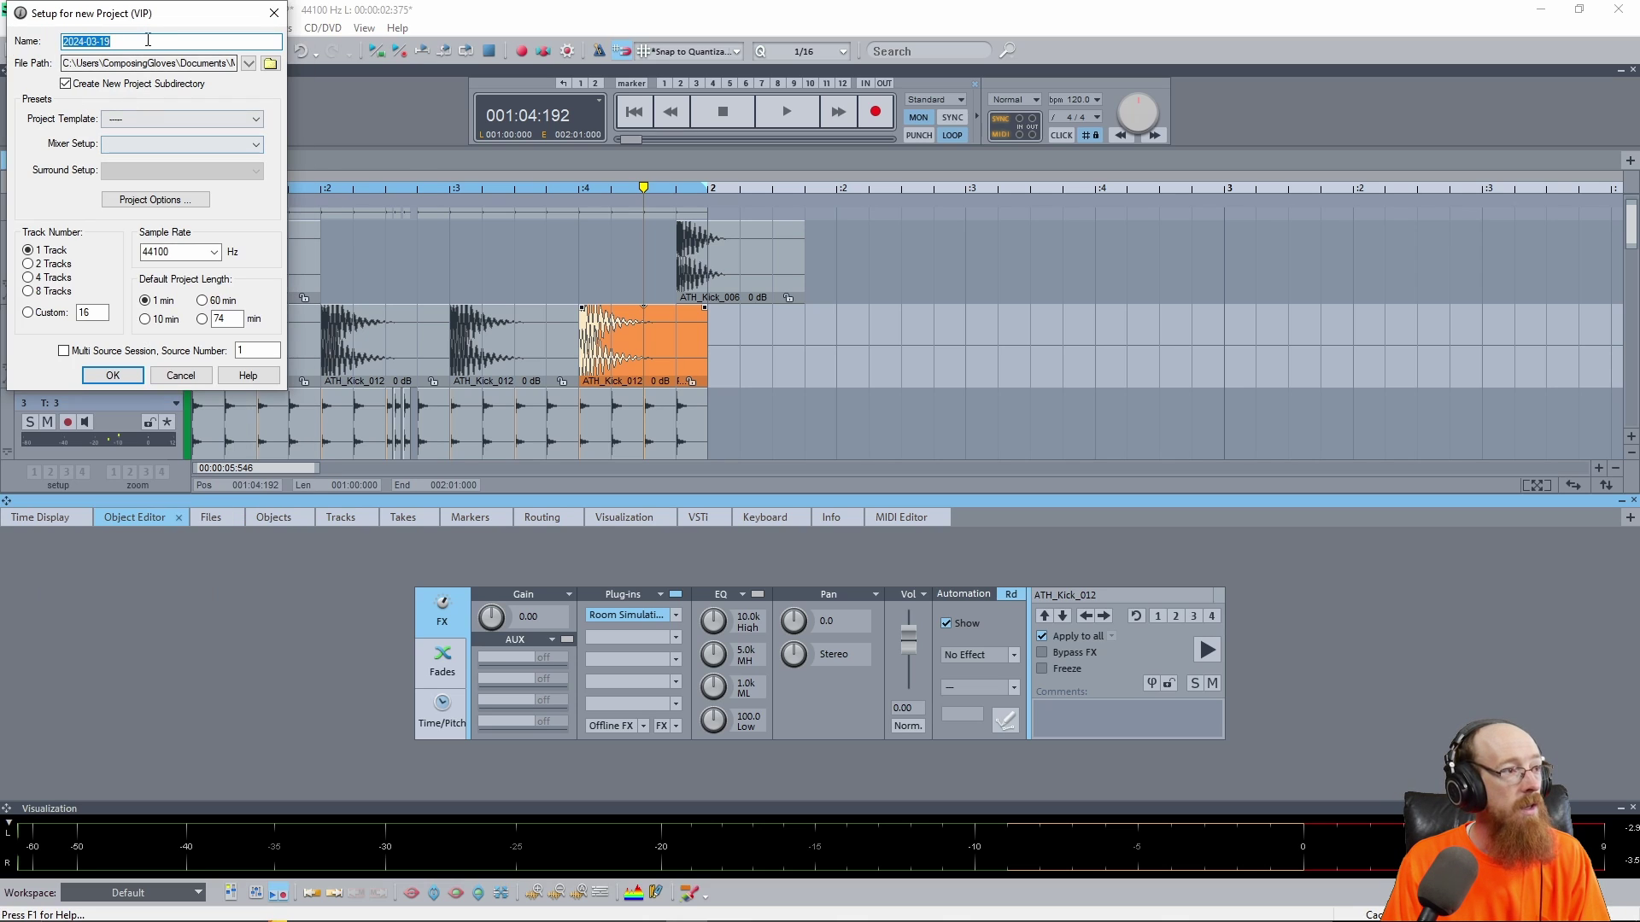
type("Drum Se")
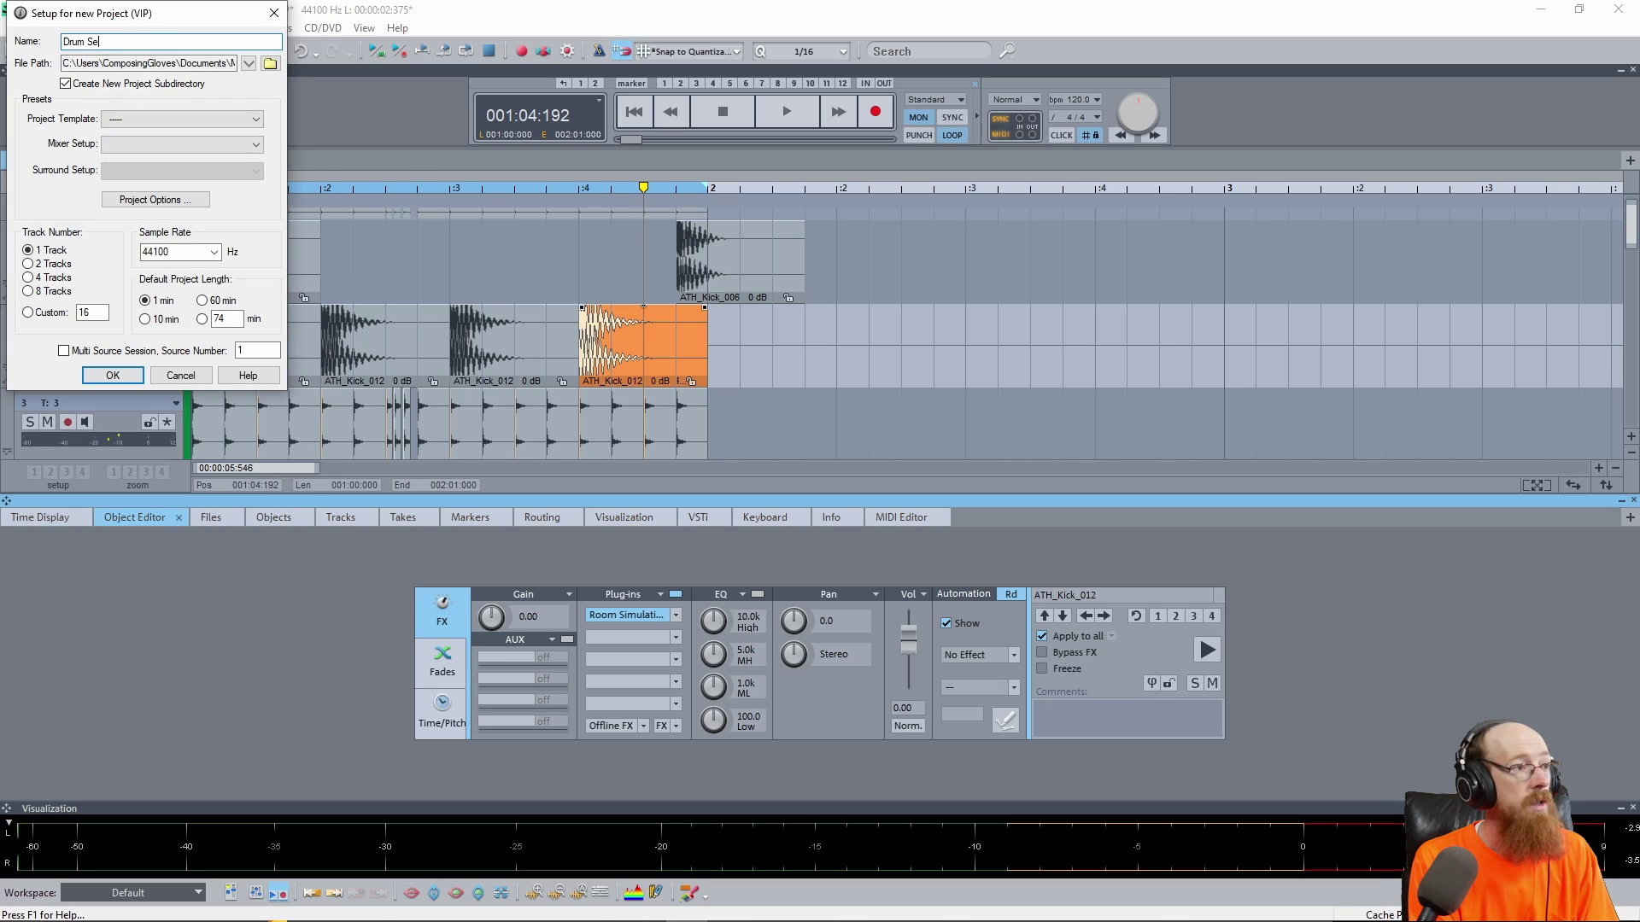
type("quencing 3")
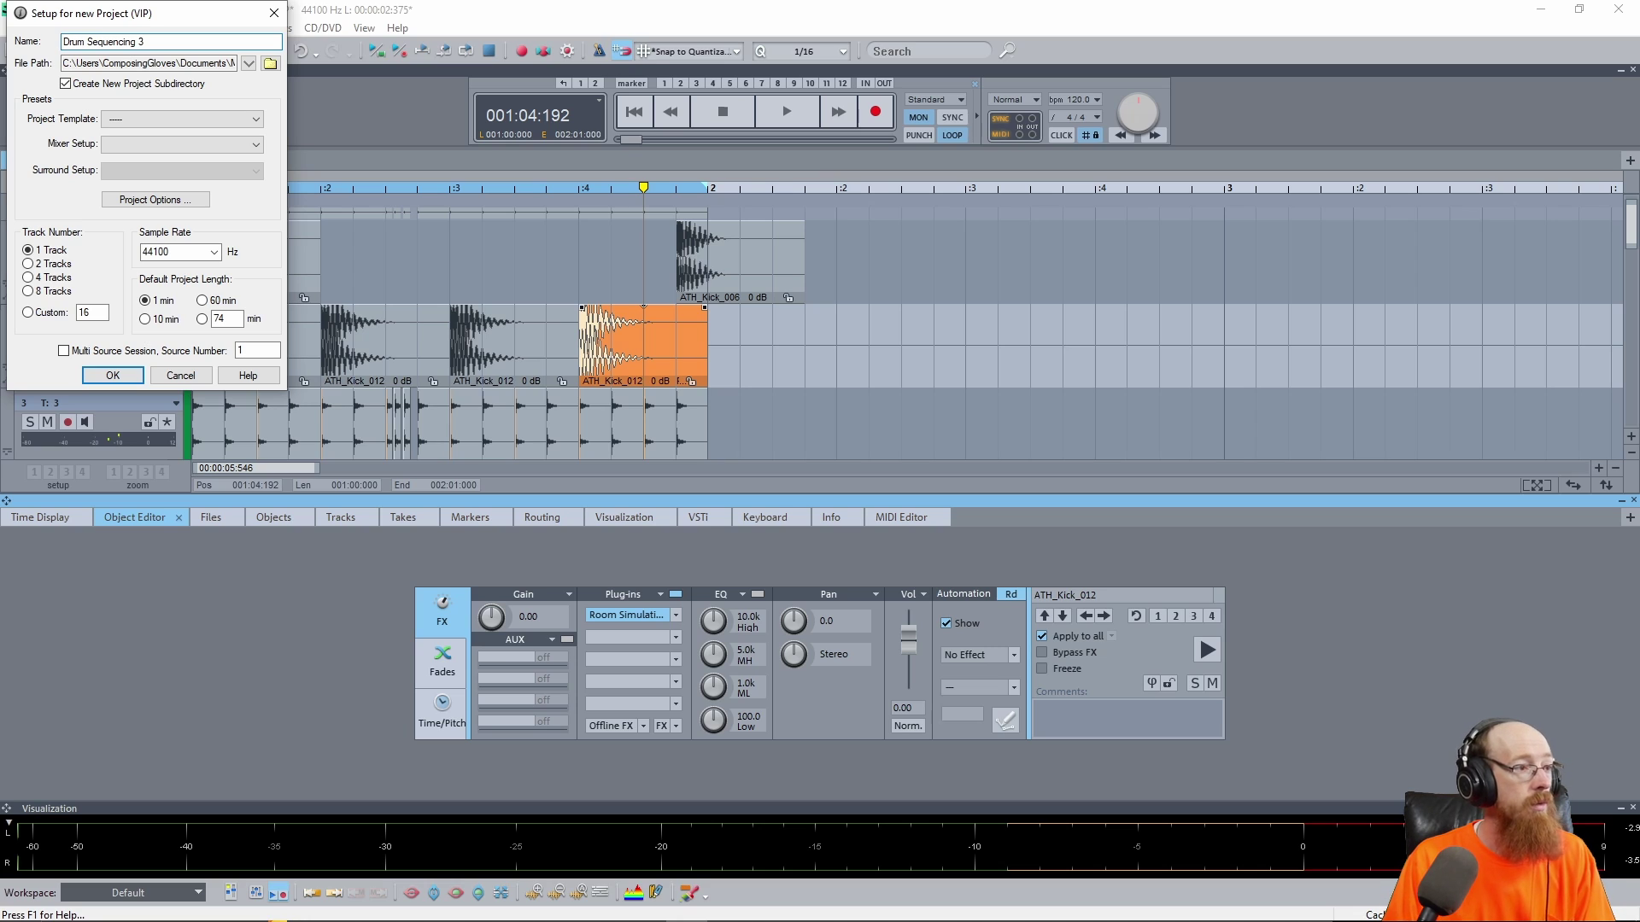
left_click(113, 376)
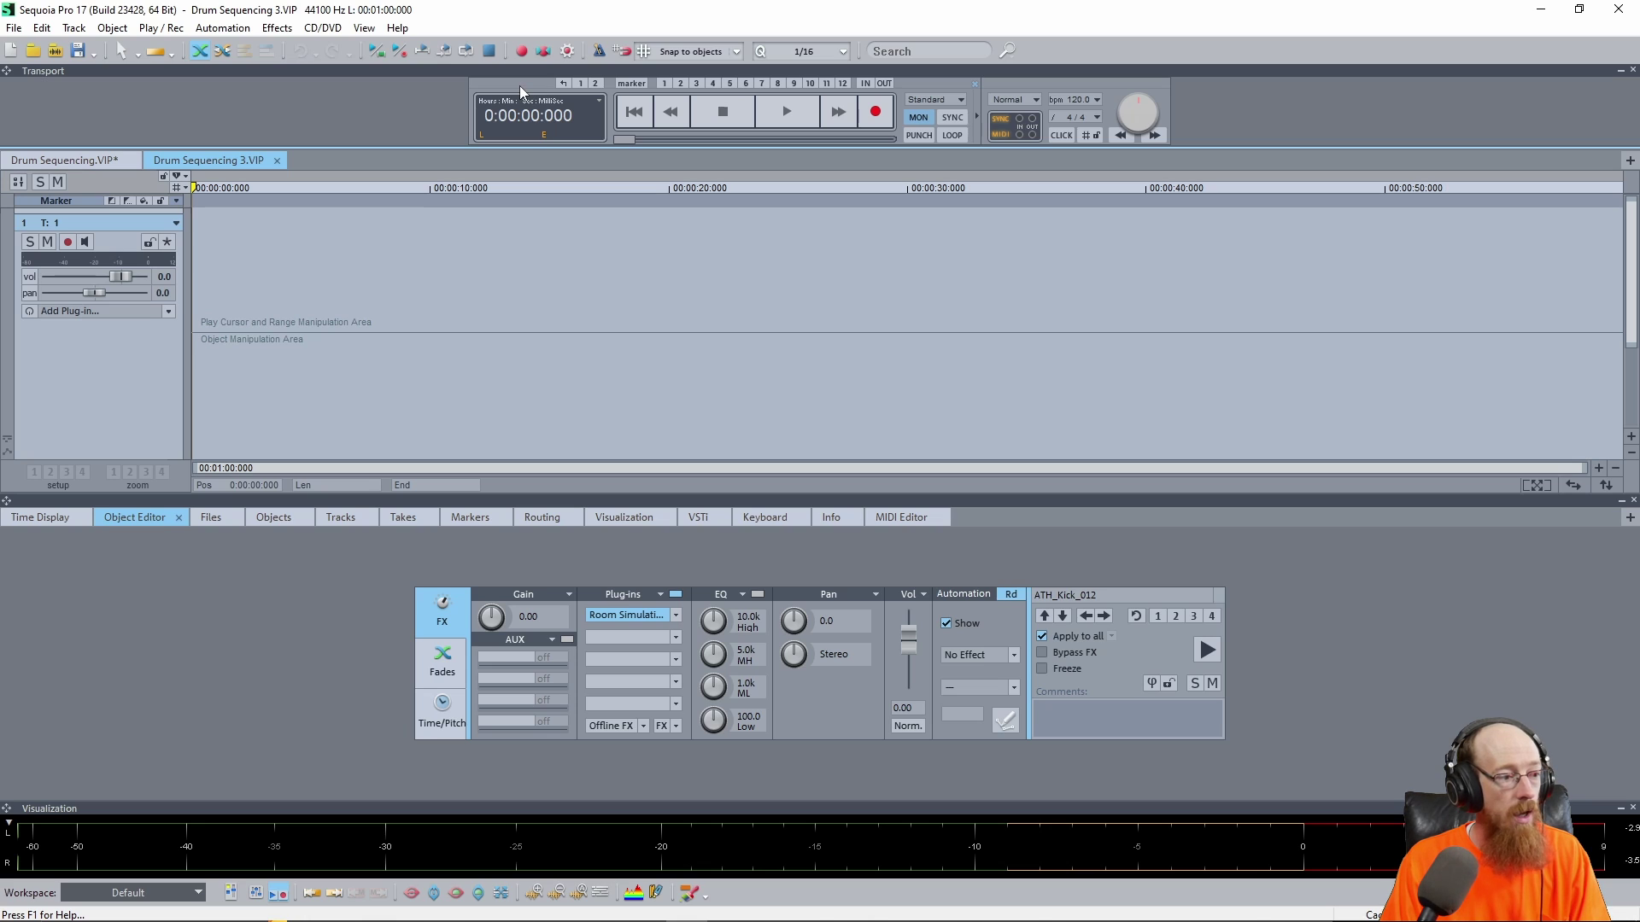
left_click_drag(11, 70, 796, 832)
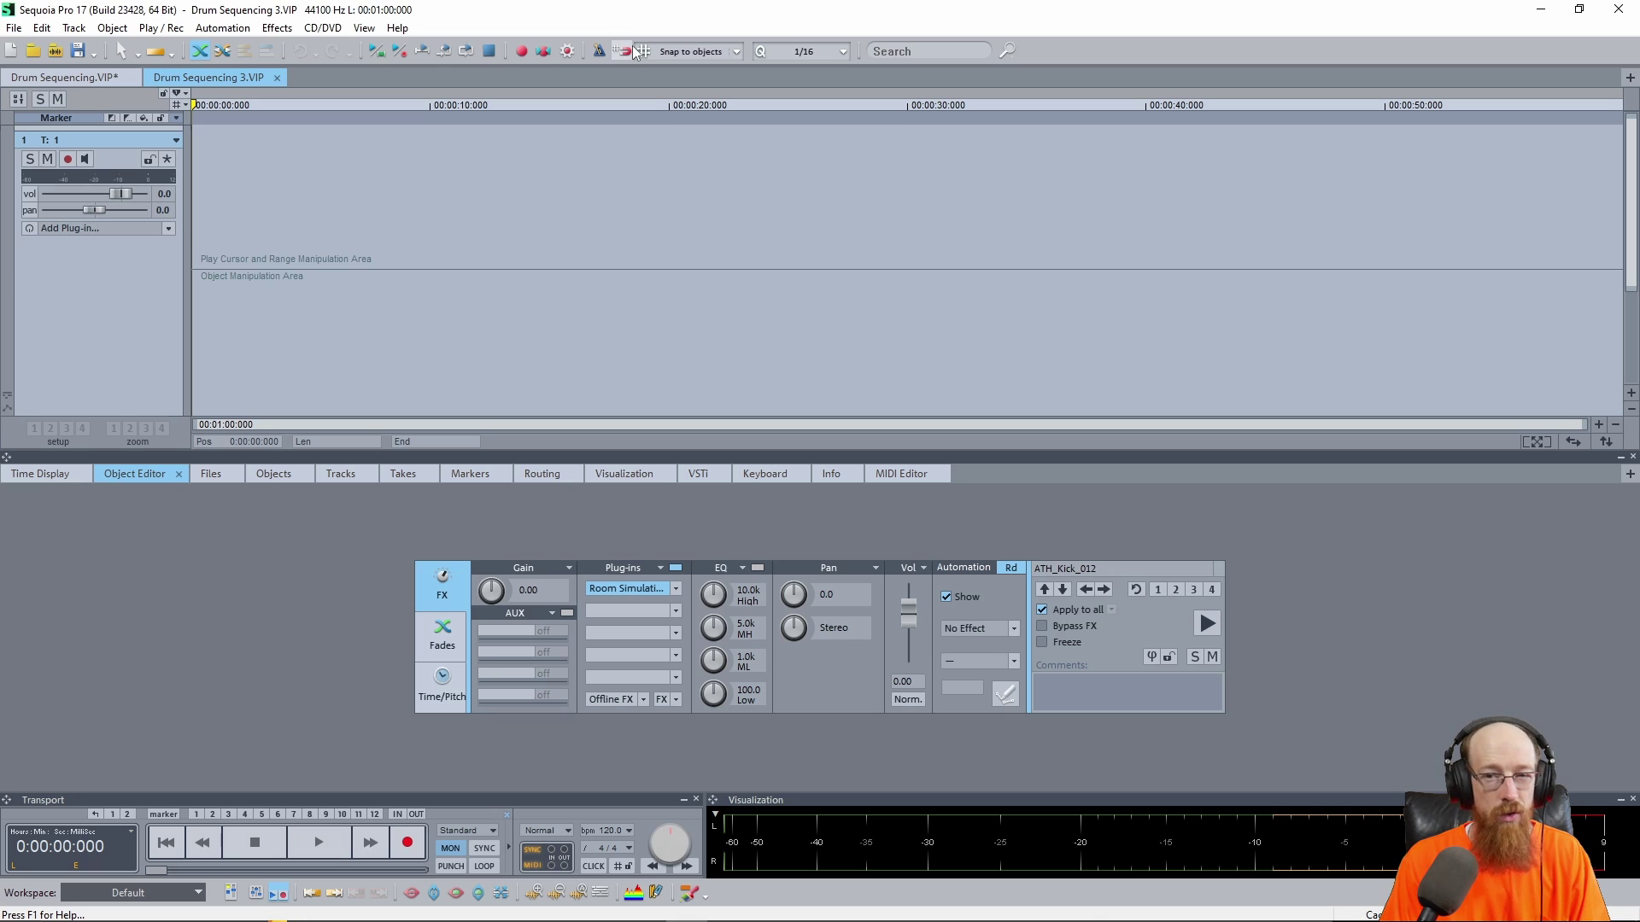
left_click_drag(16, 800, 822, 80)
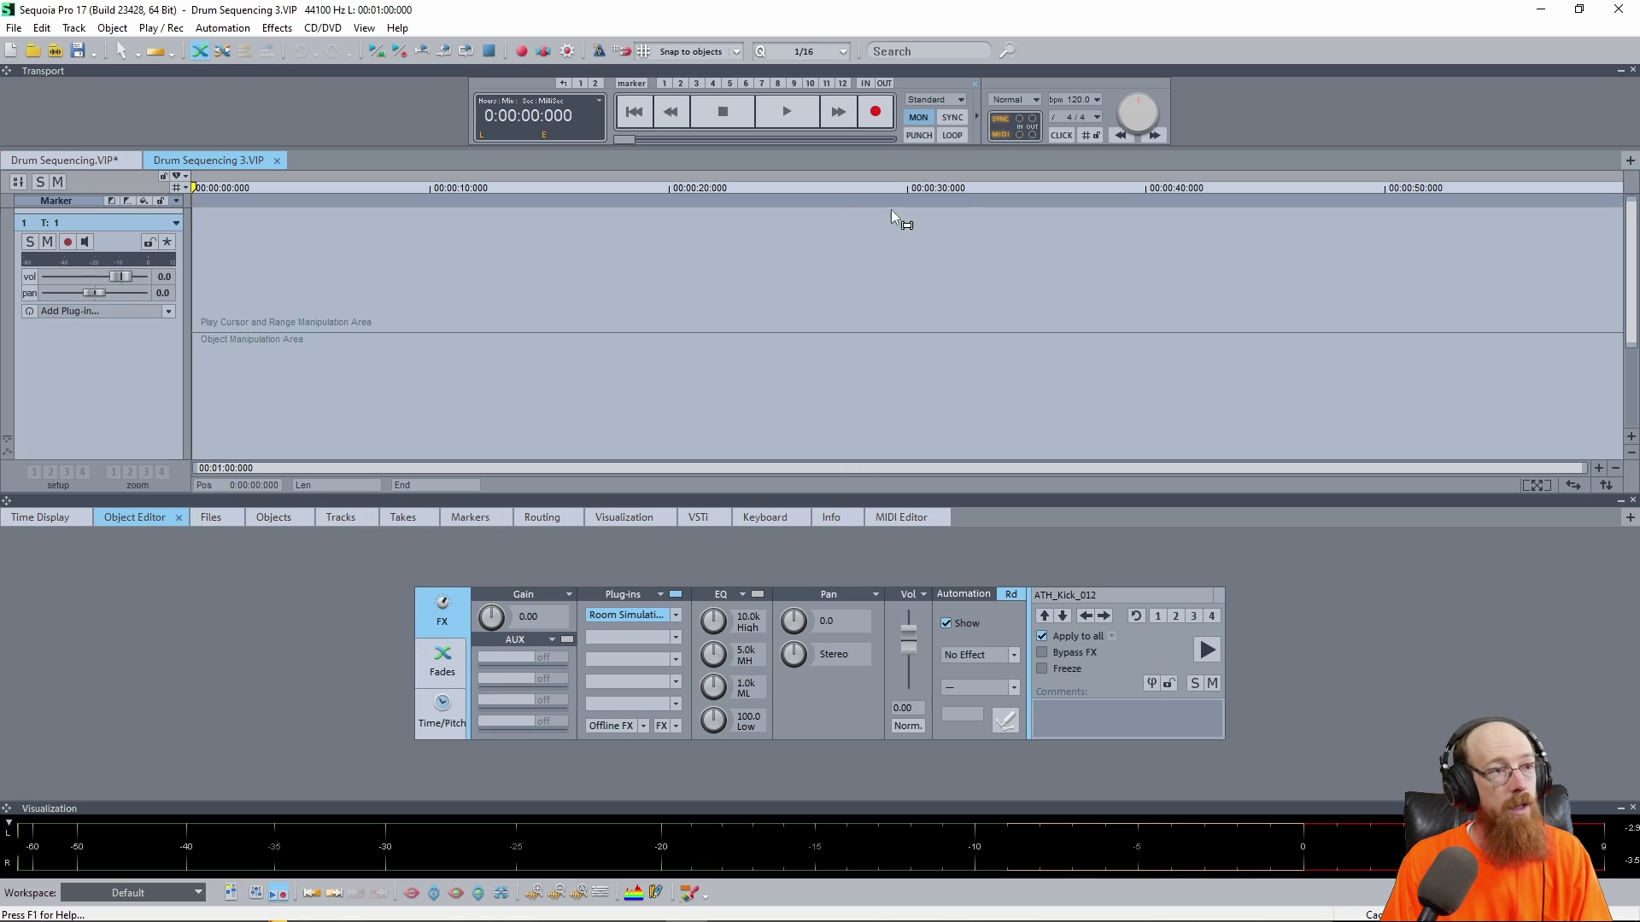
- Show the grid and set the snap mode to Snap to Quantization
left_click(622, 53)
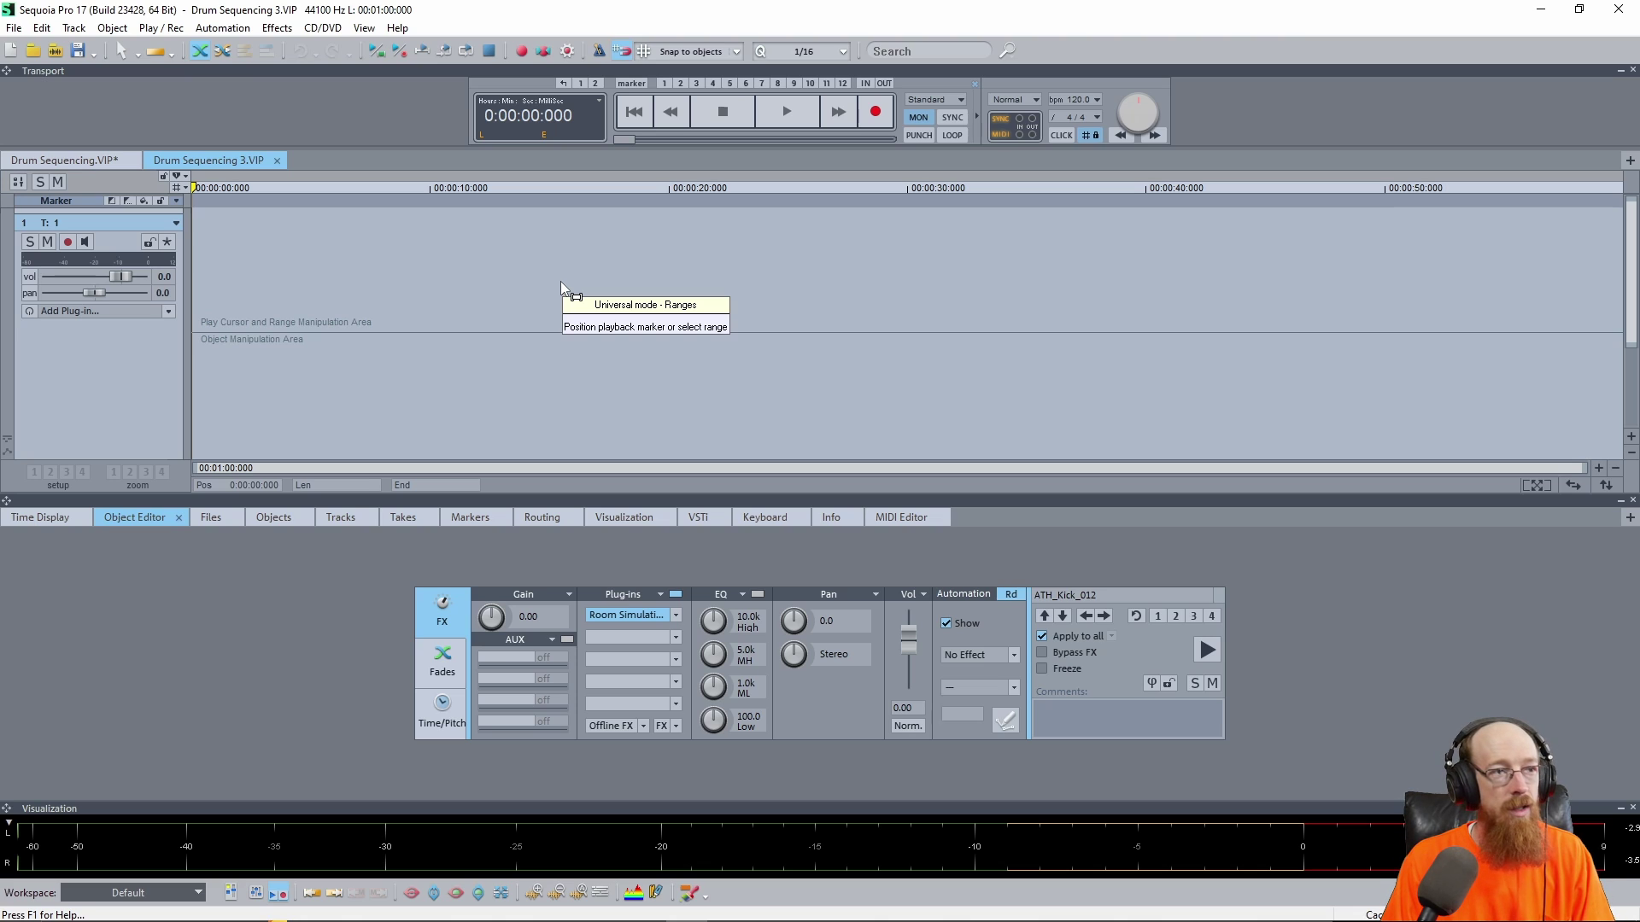
left_click(720, 55)
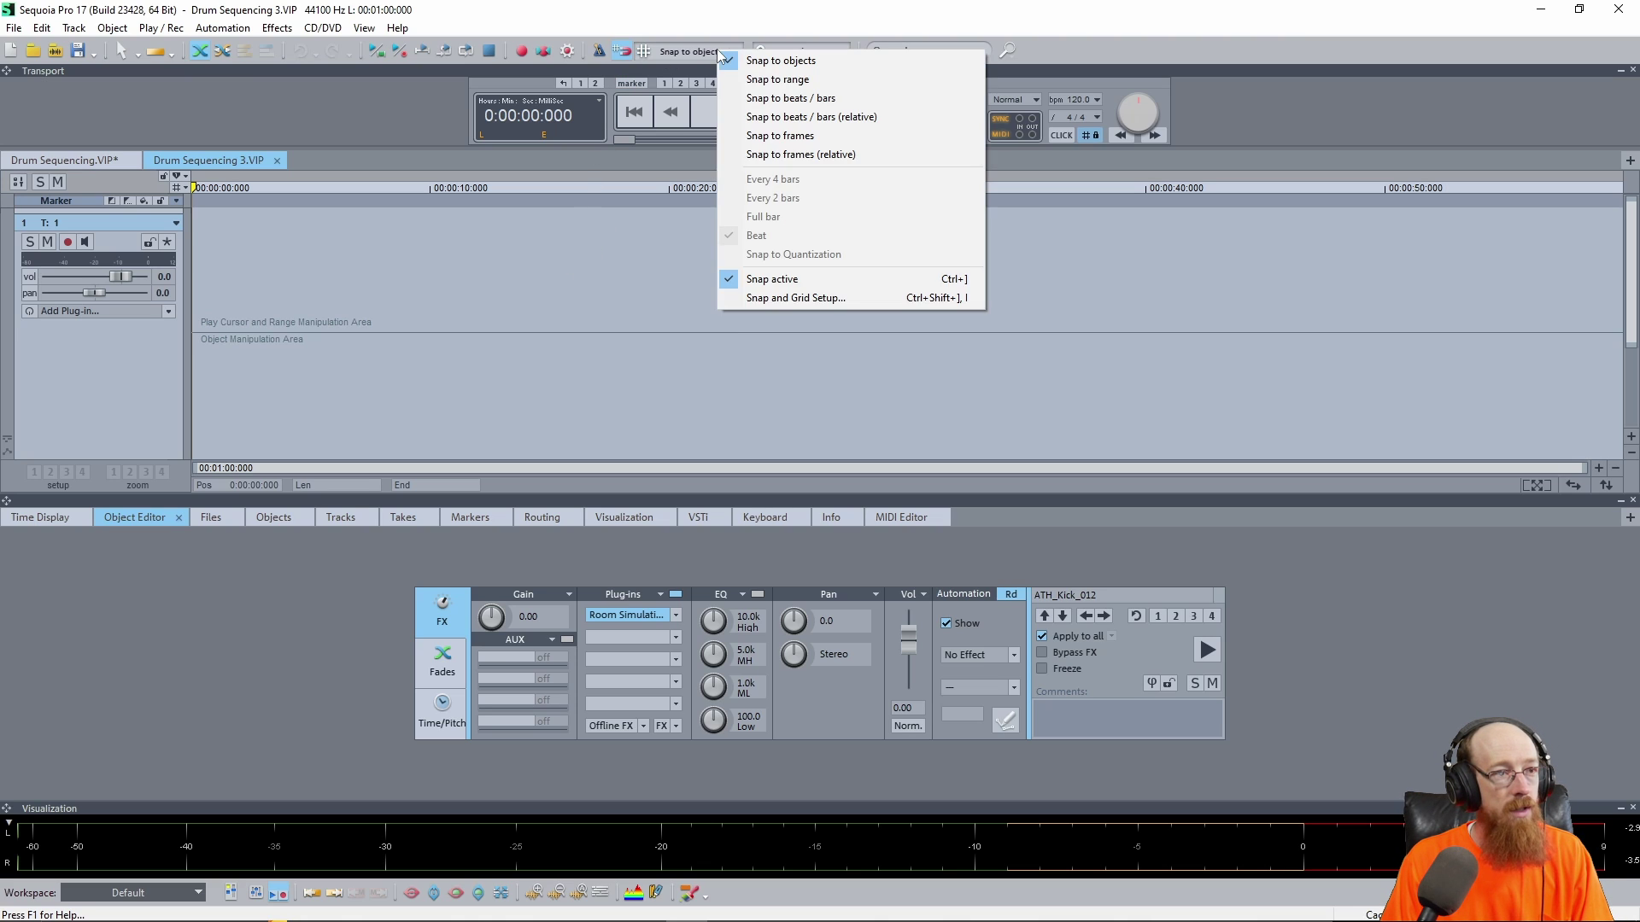
left_click(804, 121)
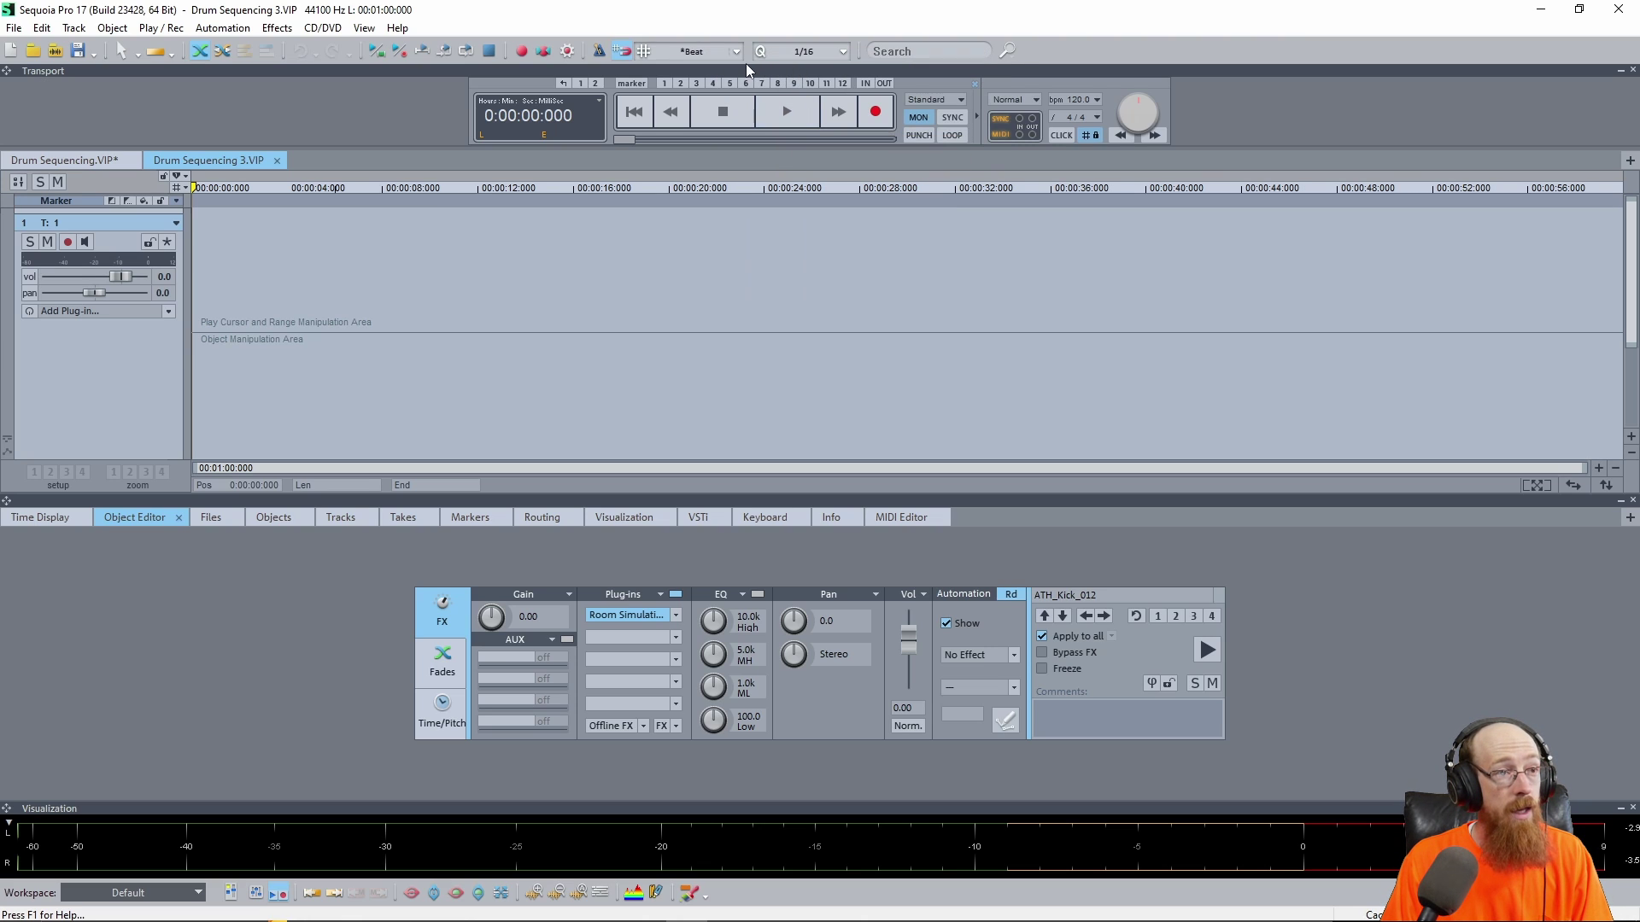
left_click(727, 53)
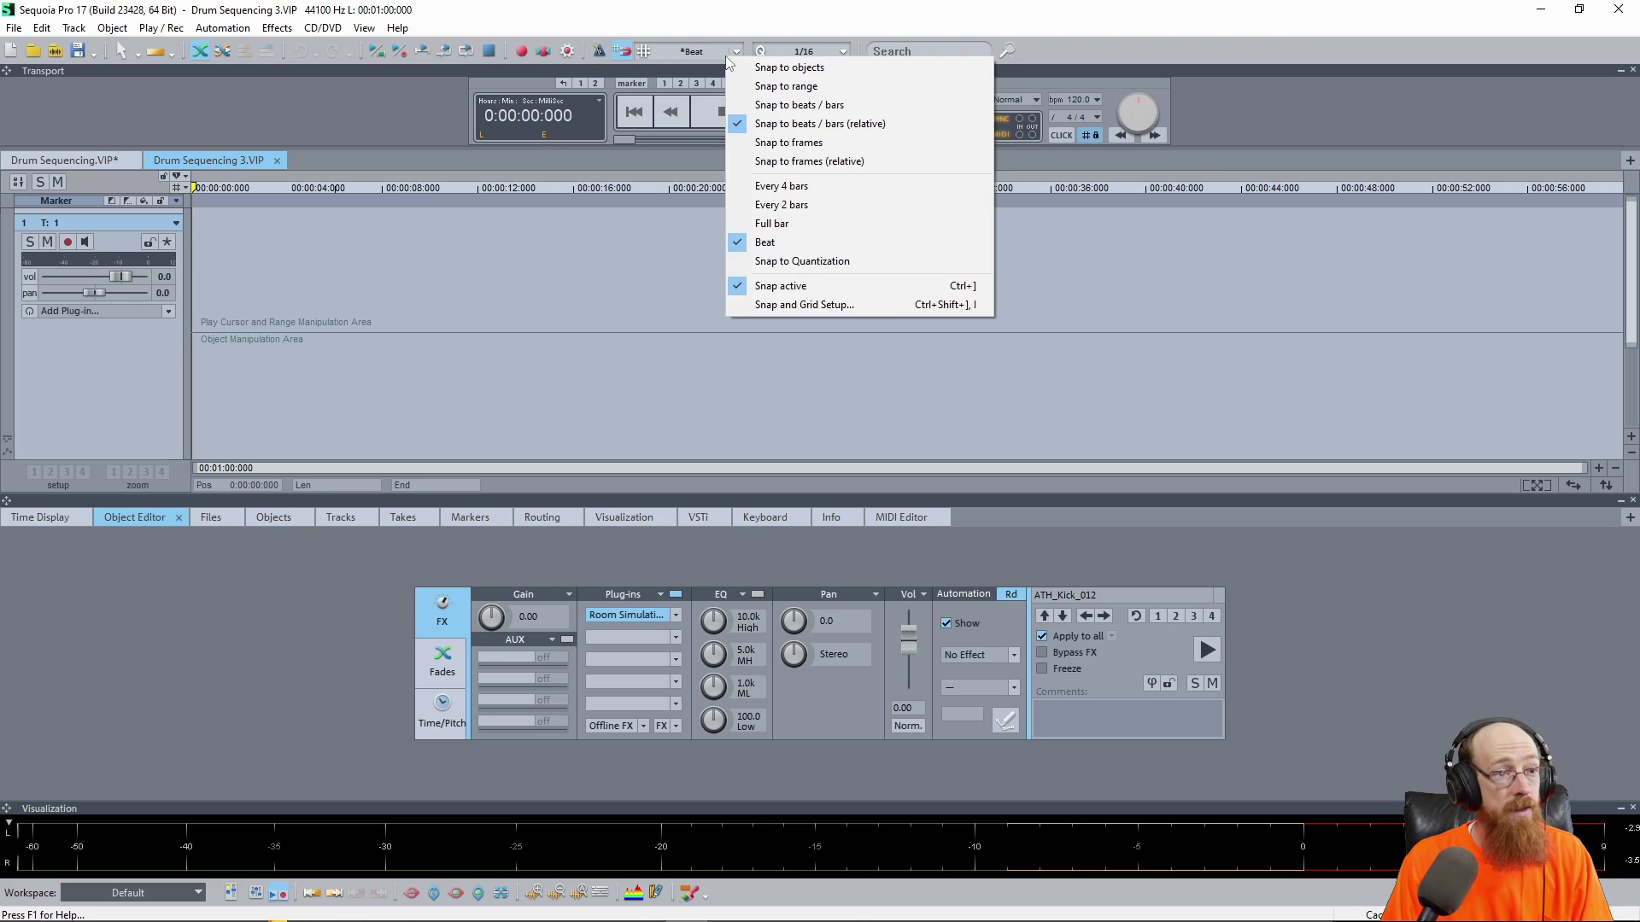
left_click(785, 261)
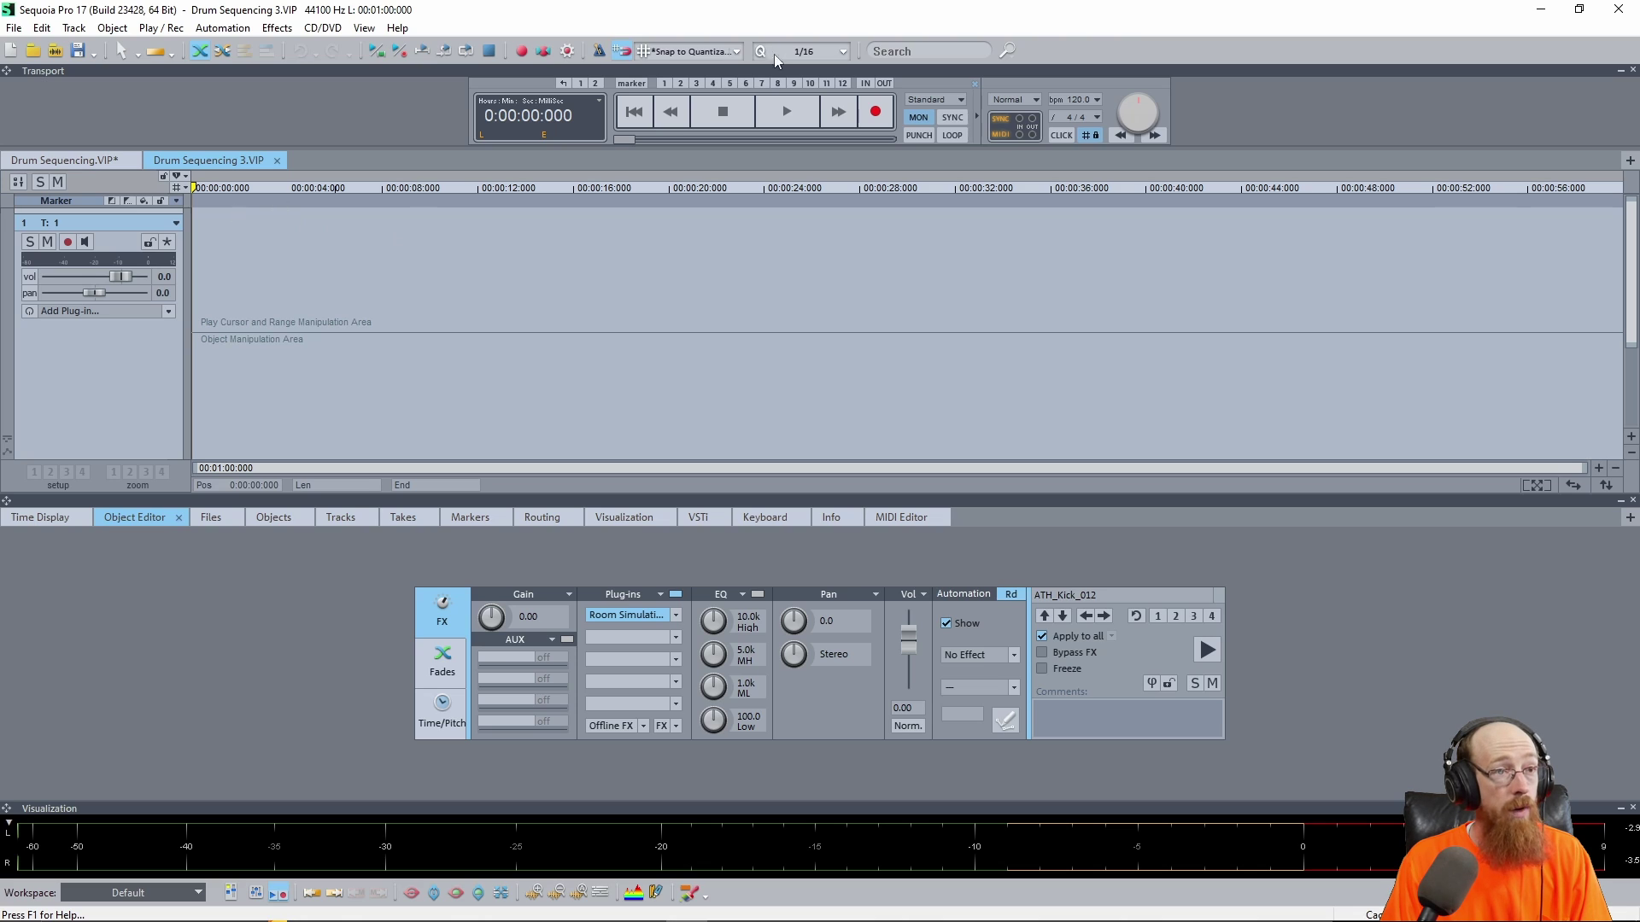
- Set the quantization value to 1/16
left_click(814, 53)
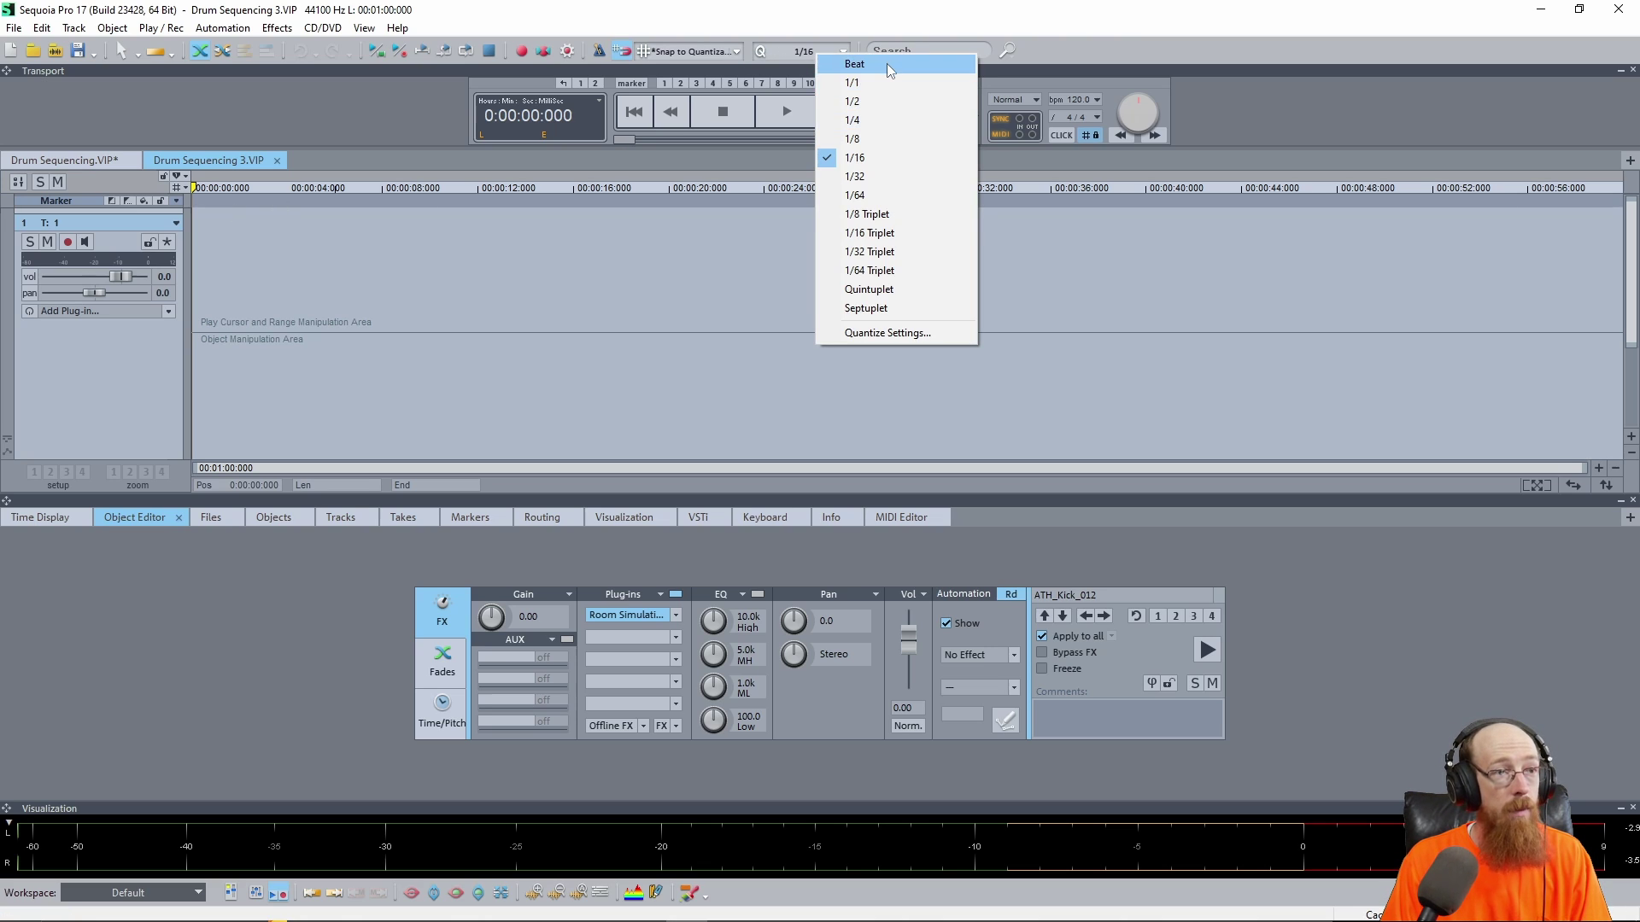
left_click(886, 63)
left_click(807, 52)
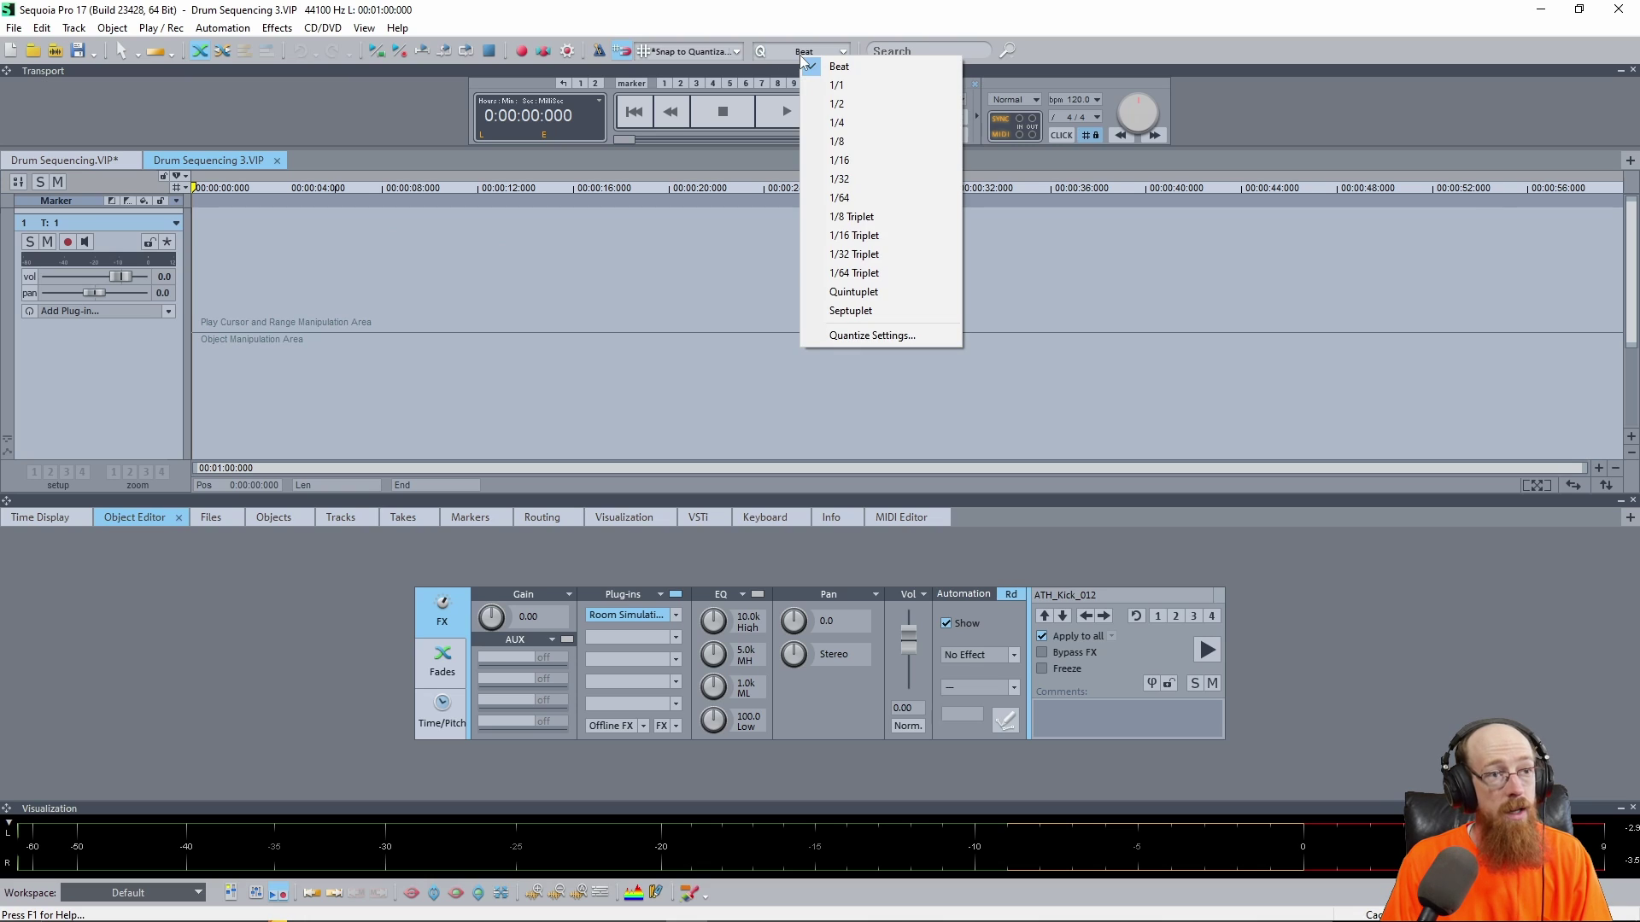
left_click(869, 166)
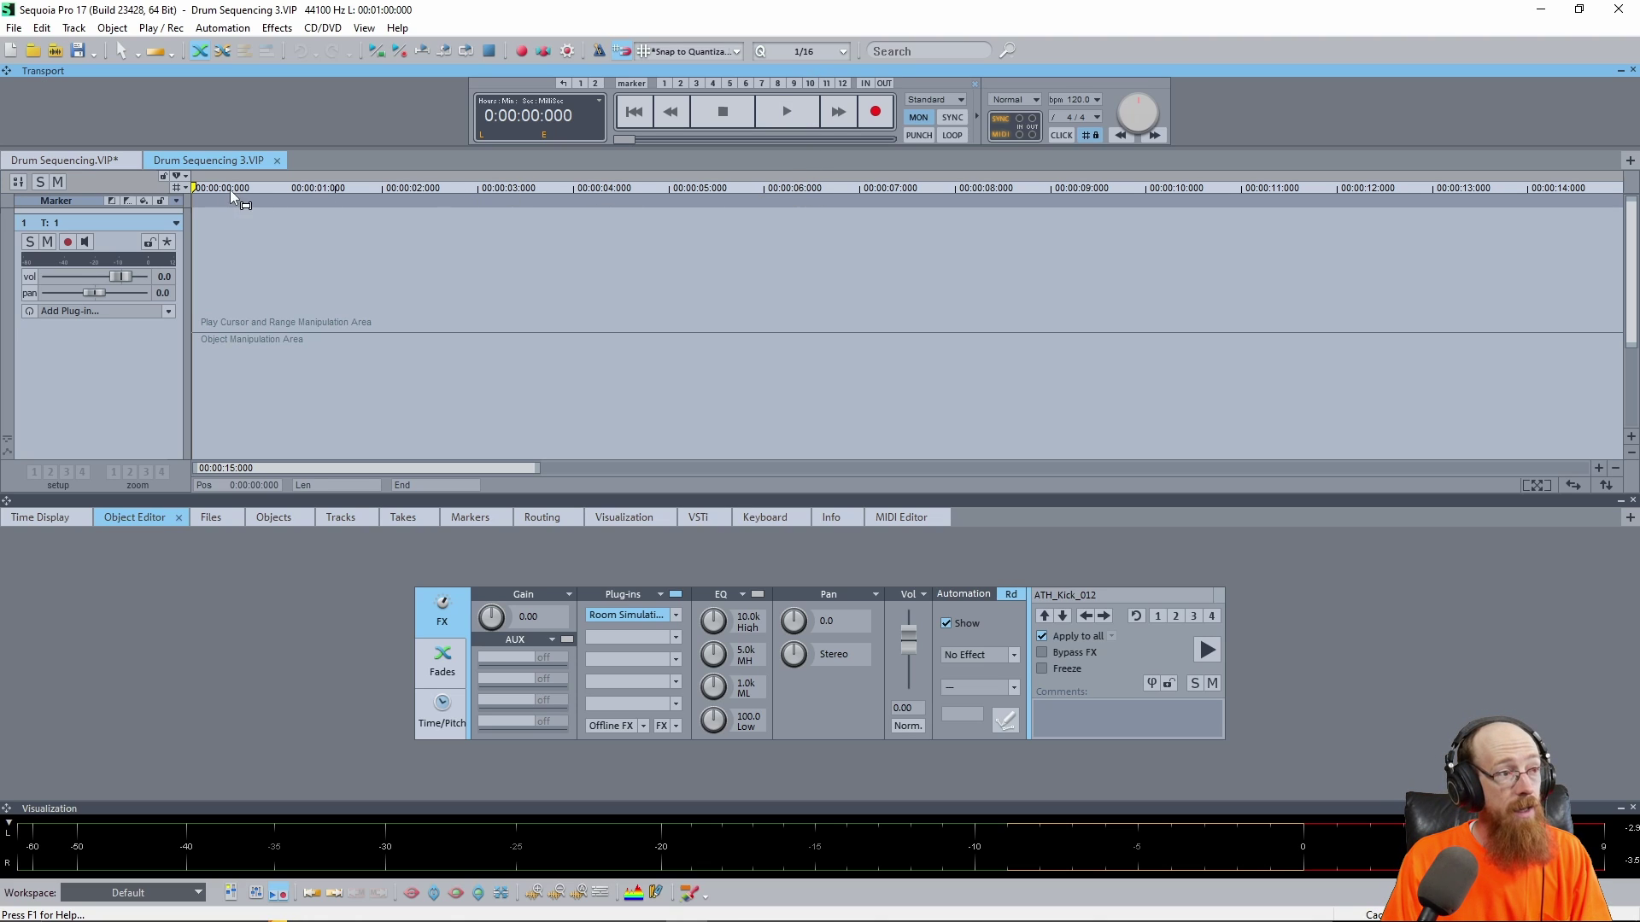
- Switch the ruler's time unit to bars/beats and zoom the timeline in and out
right_click(619, 192)
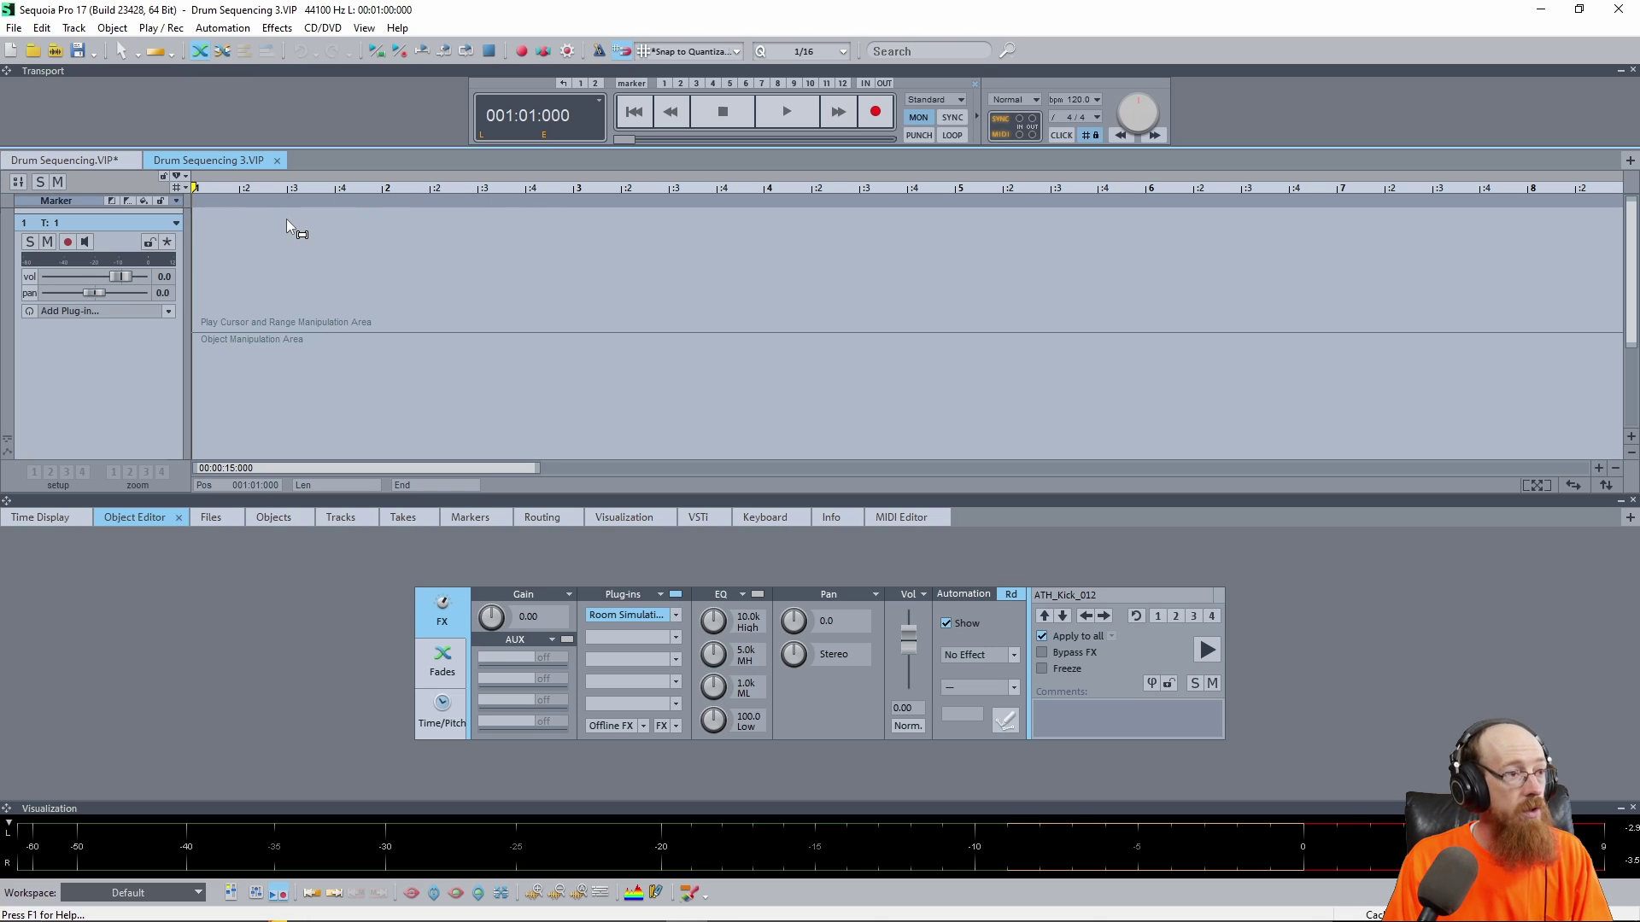
scroll(286, 218, "up", 4)
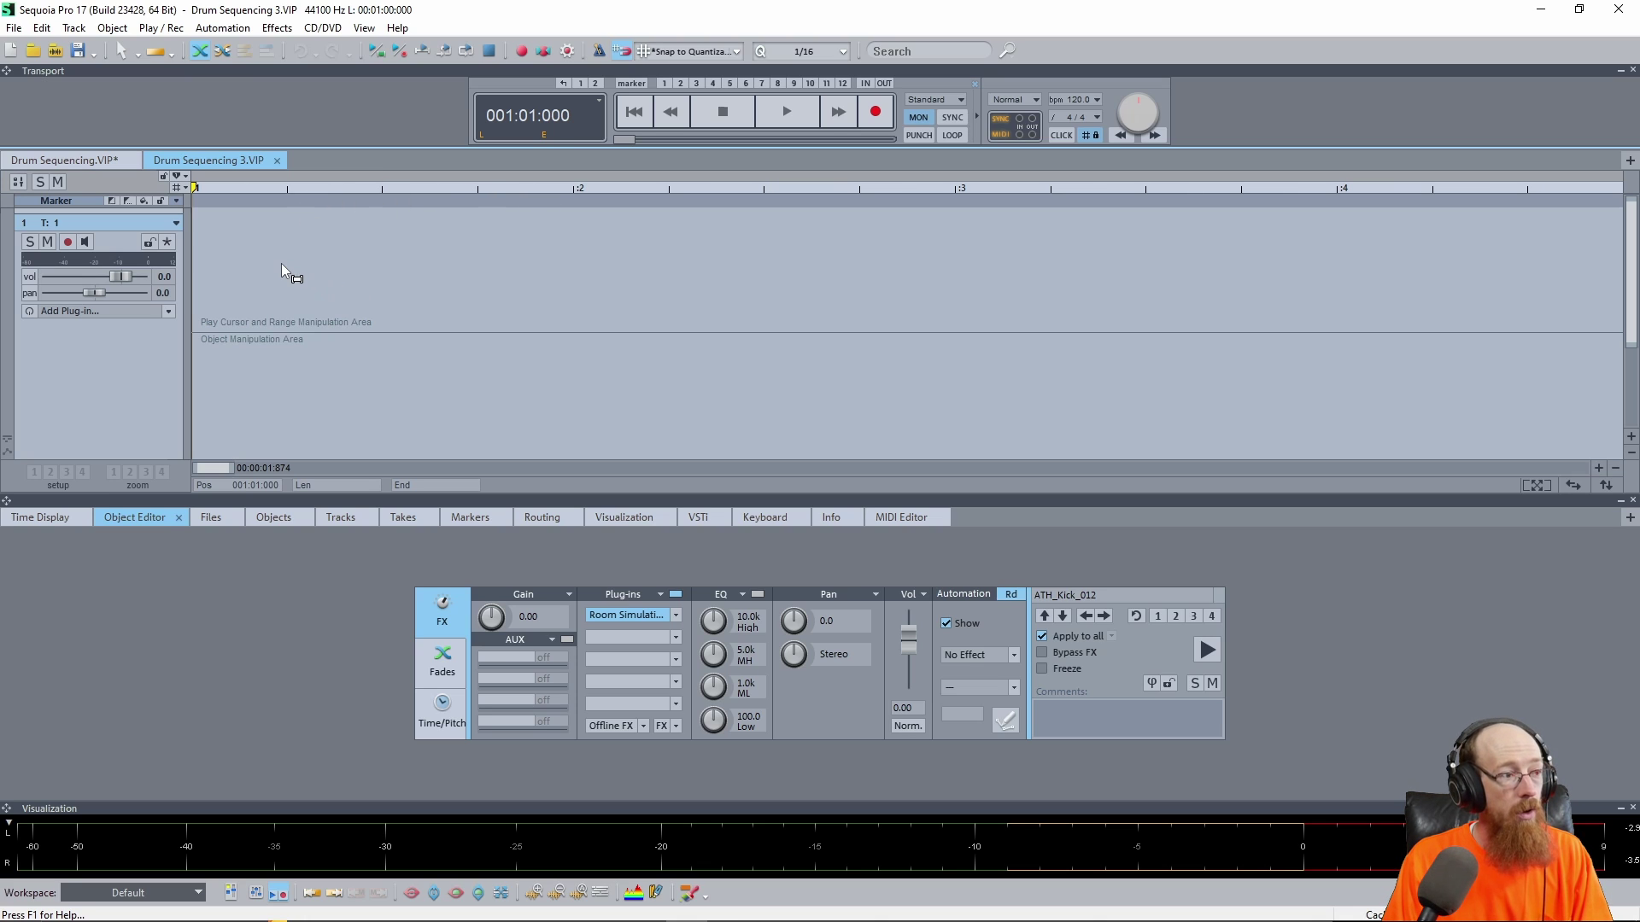
scroll(282, 267, "down", 4)
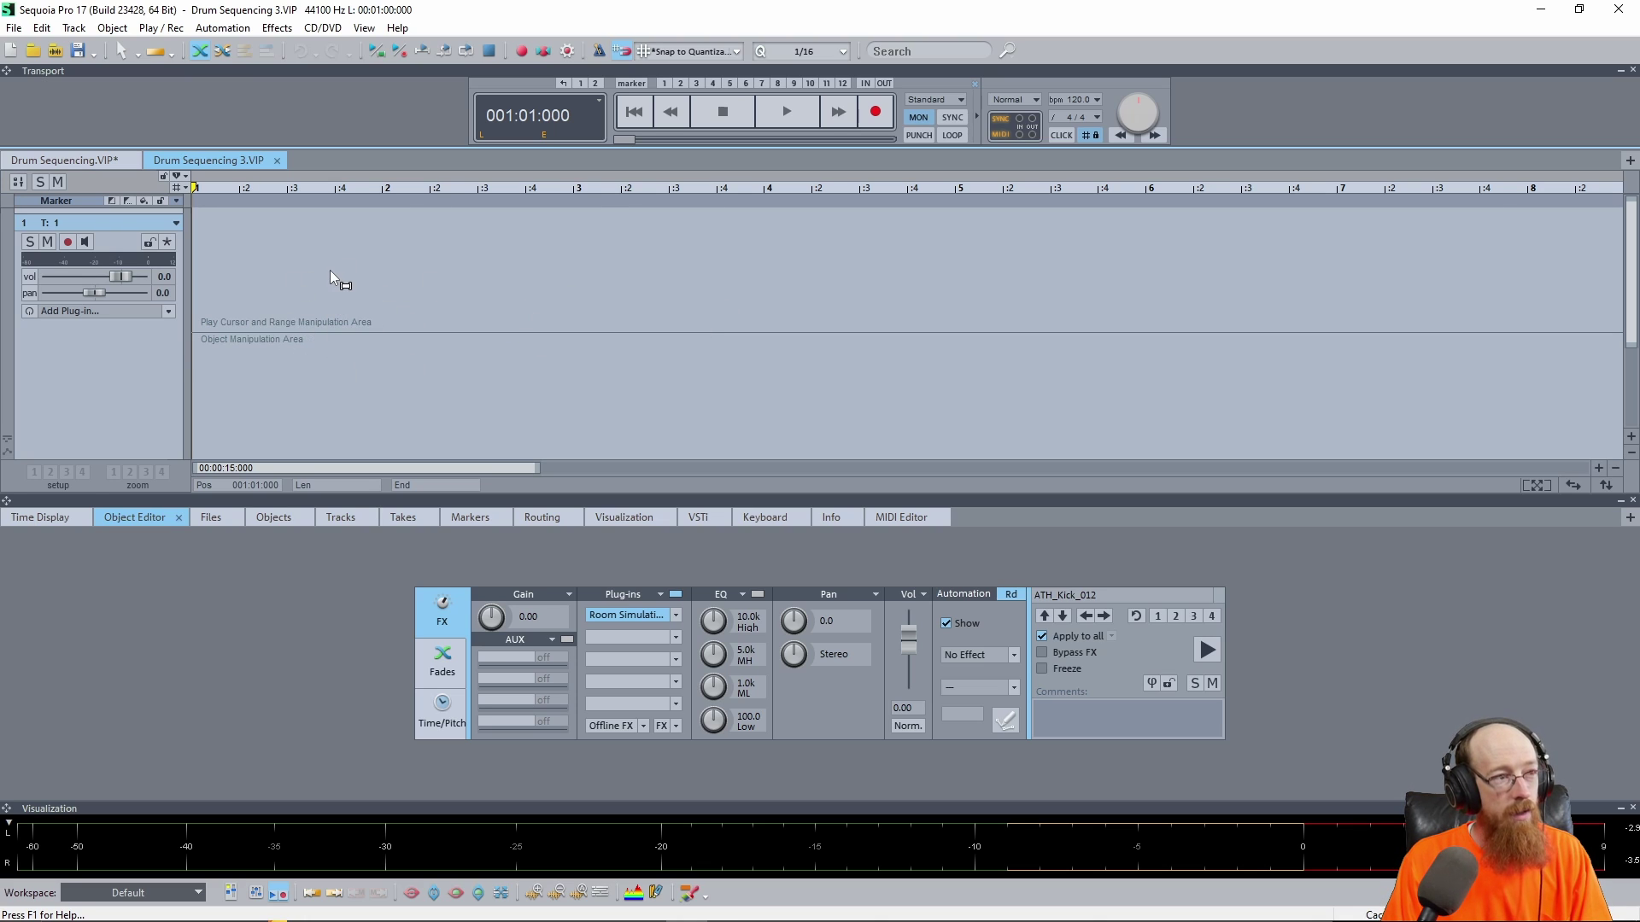
- Browse the Files tab to the 01. Kick folder and widen the name column
left_click(214, 521)
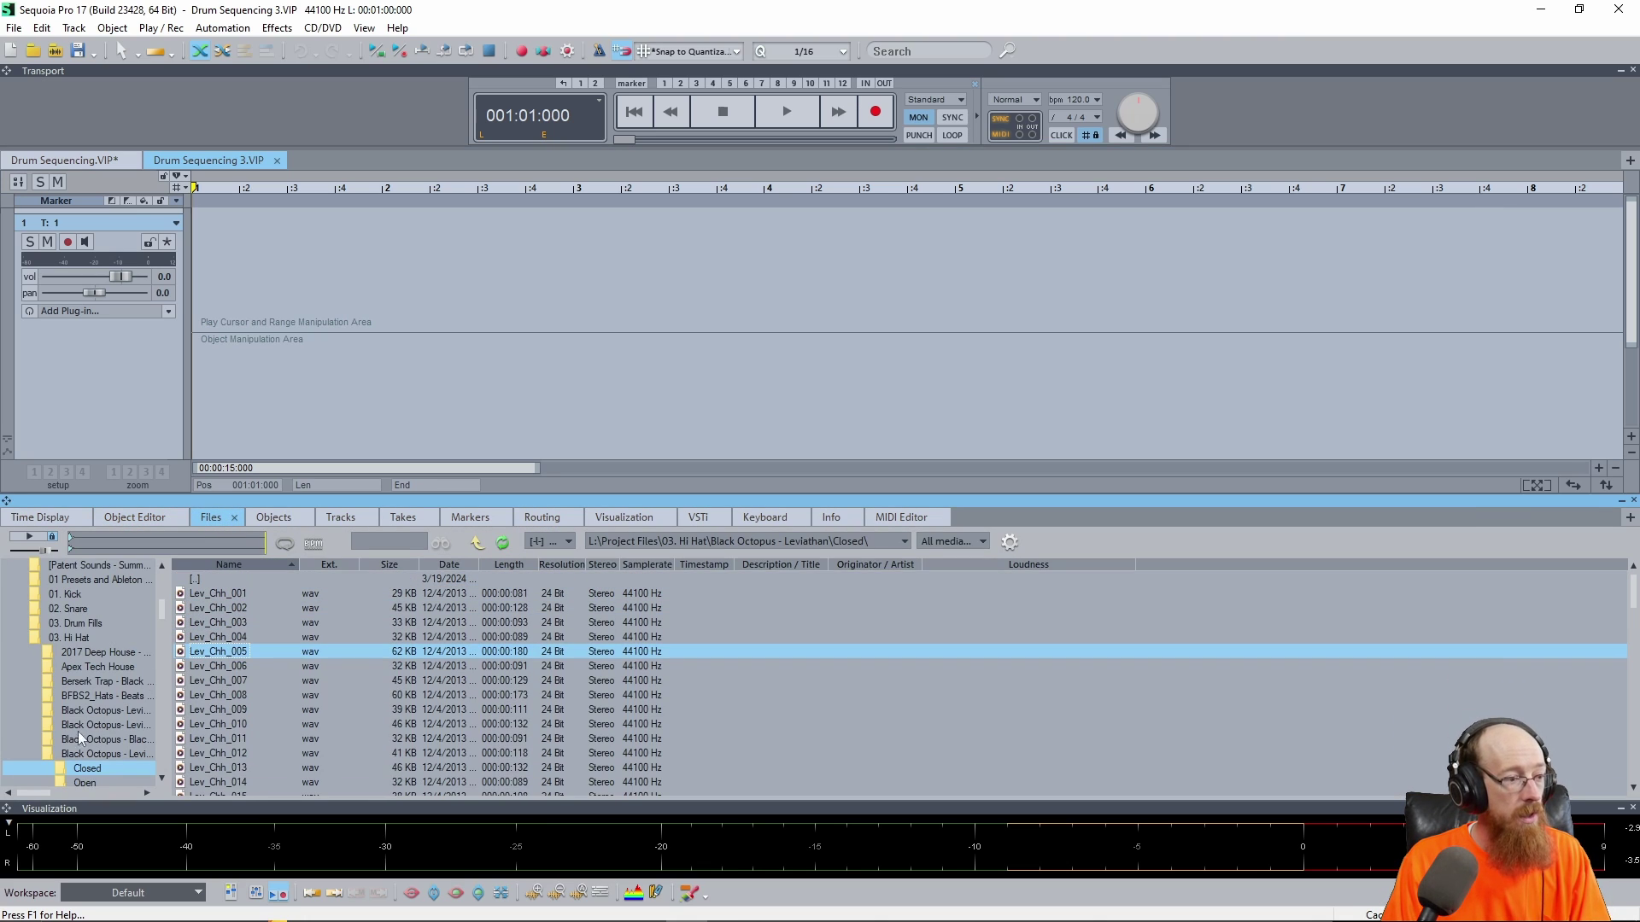
left_click(29, 639)
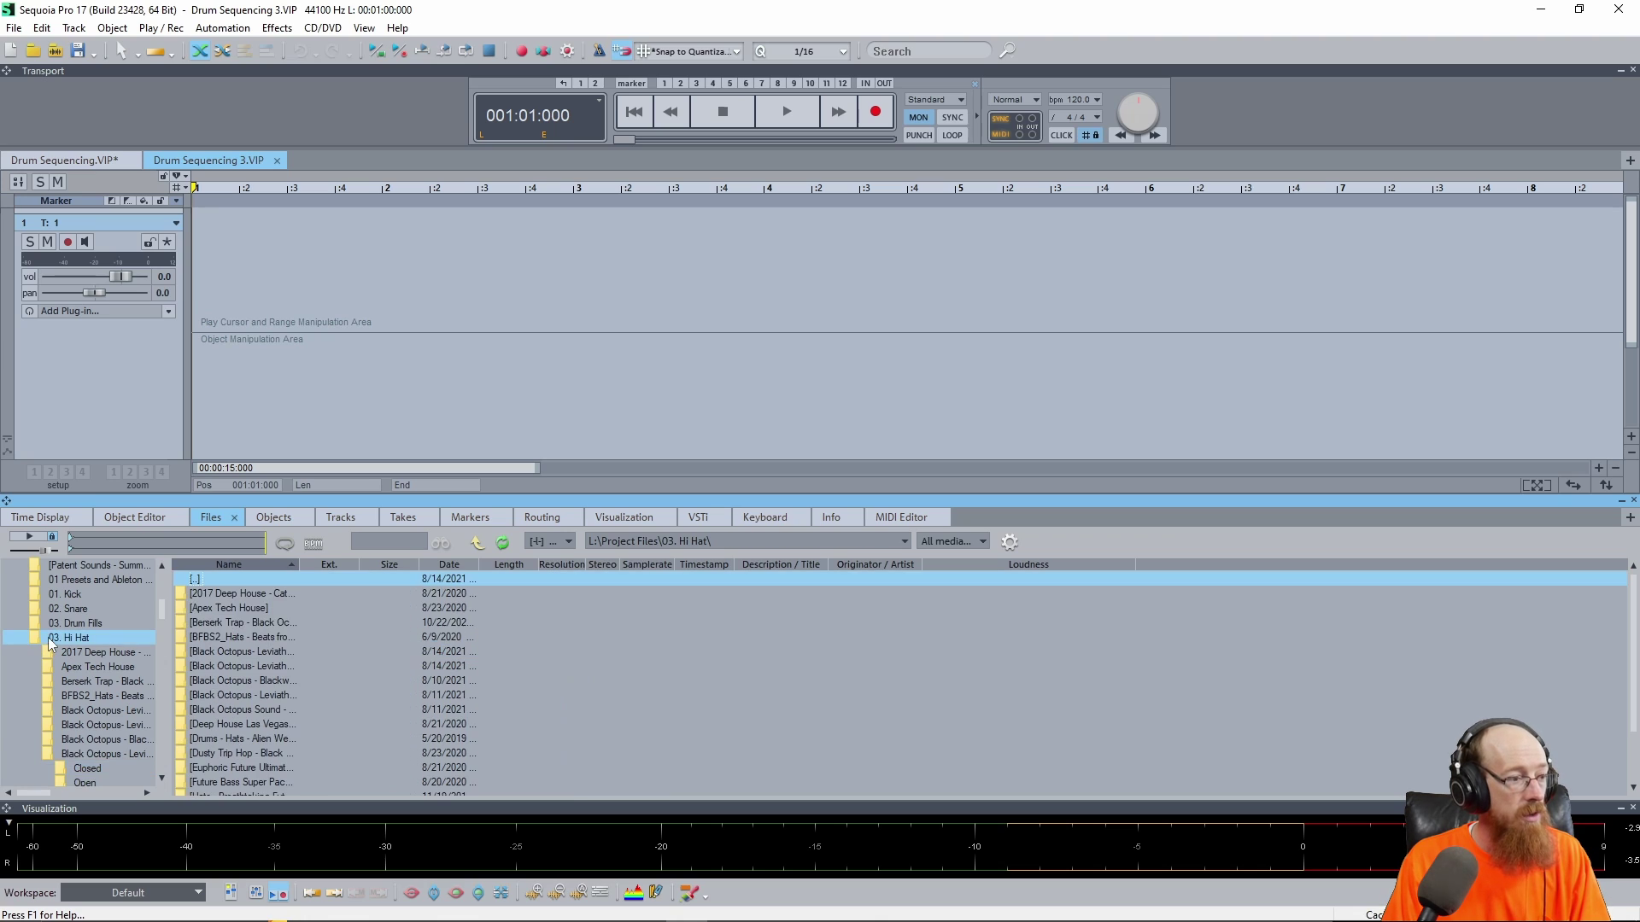
scroll(86, 653, "up", 2)
left_click(79, 624)
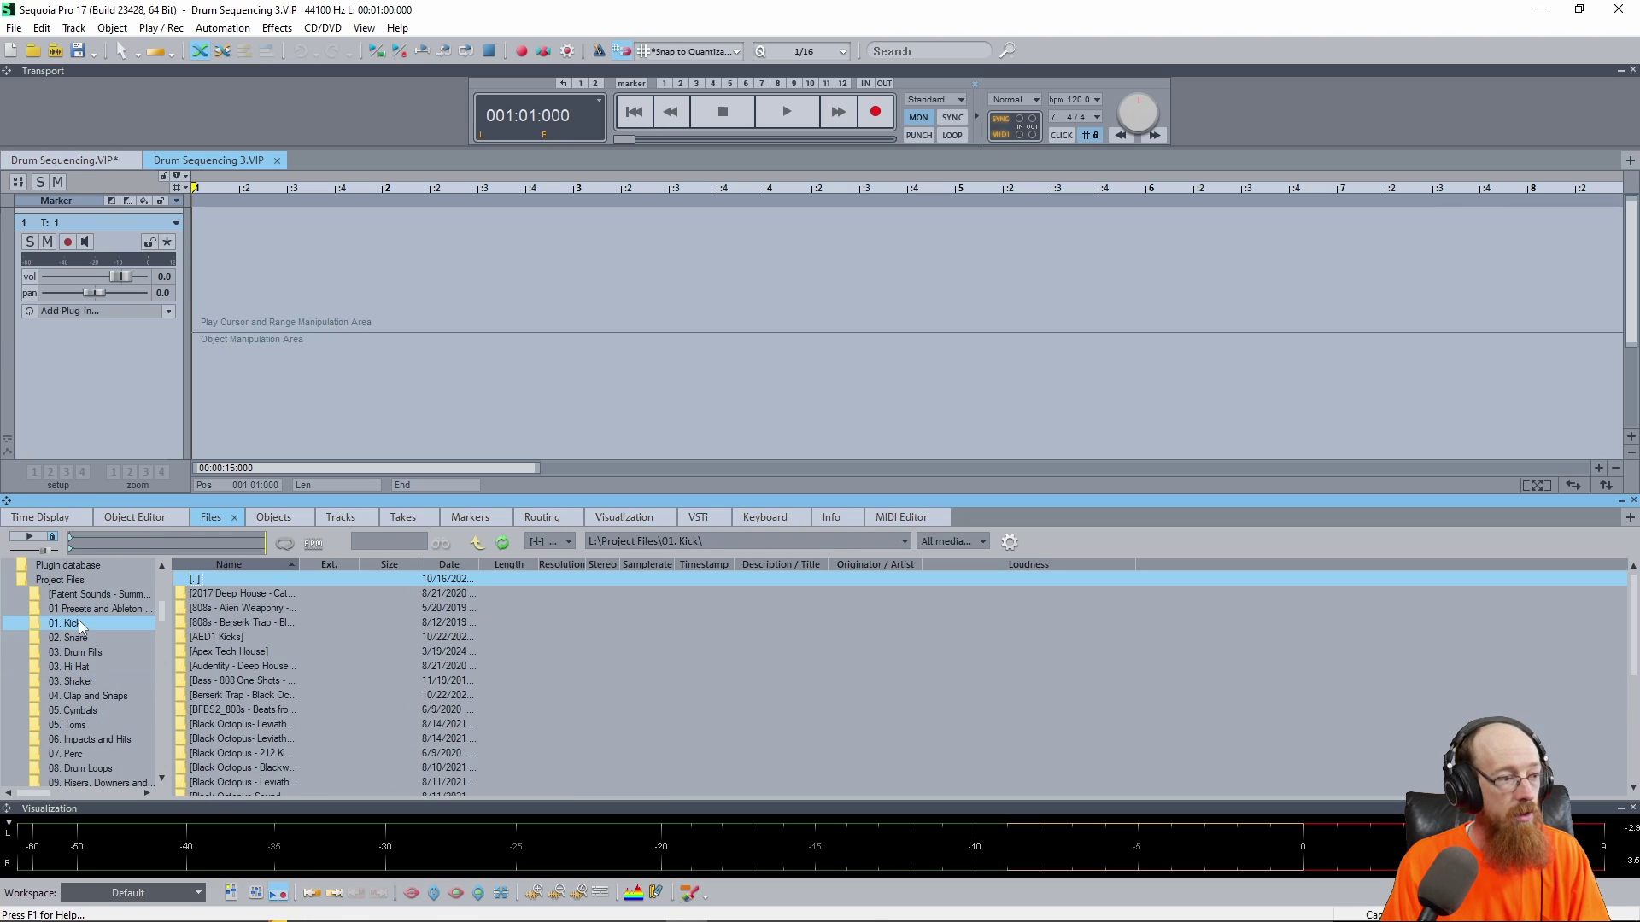
double_click(53, 625)
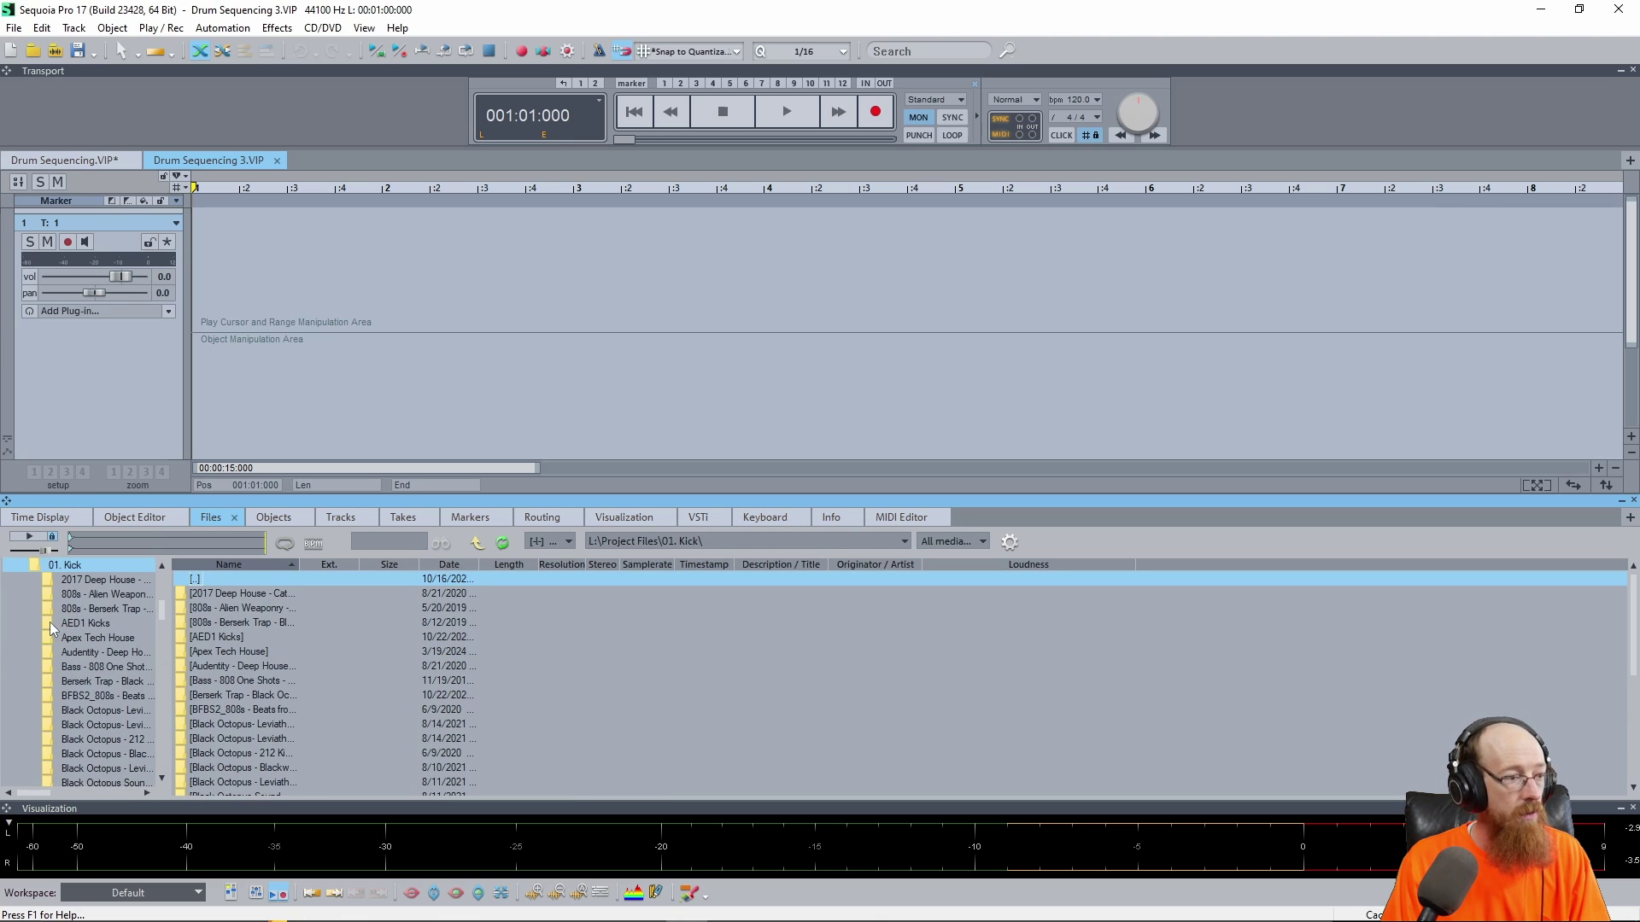
scroll(267, 638, "down", 3)
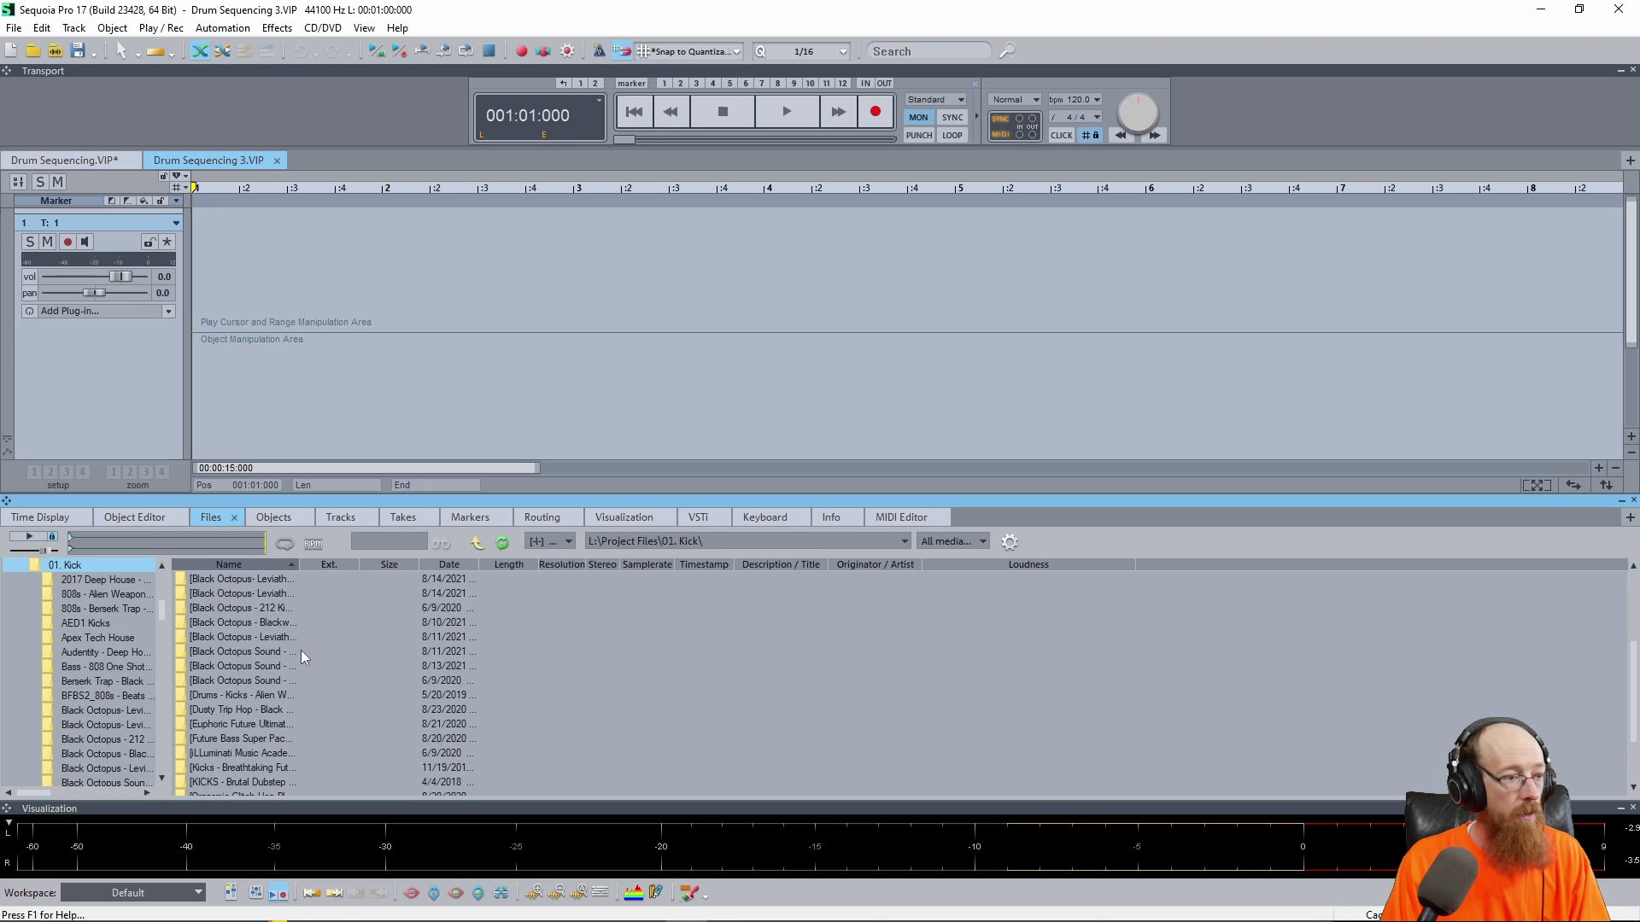
left_click_drag(299, 565, 469, 564)
scroll(377, 663, "down", 1)
- Open Black Octopus Sound - Monster Kicks V1 and audition kicks MKV1_Kick_001 to 007
double_click(326, 668)
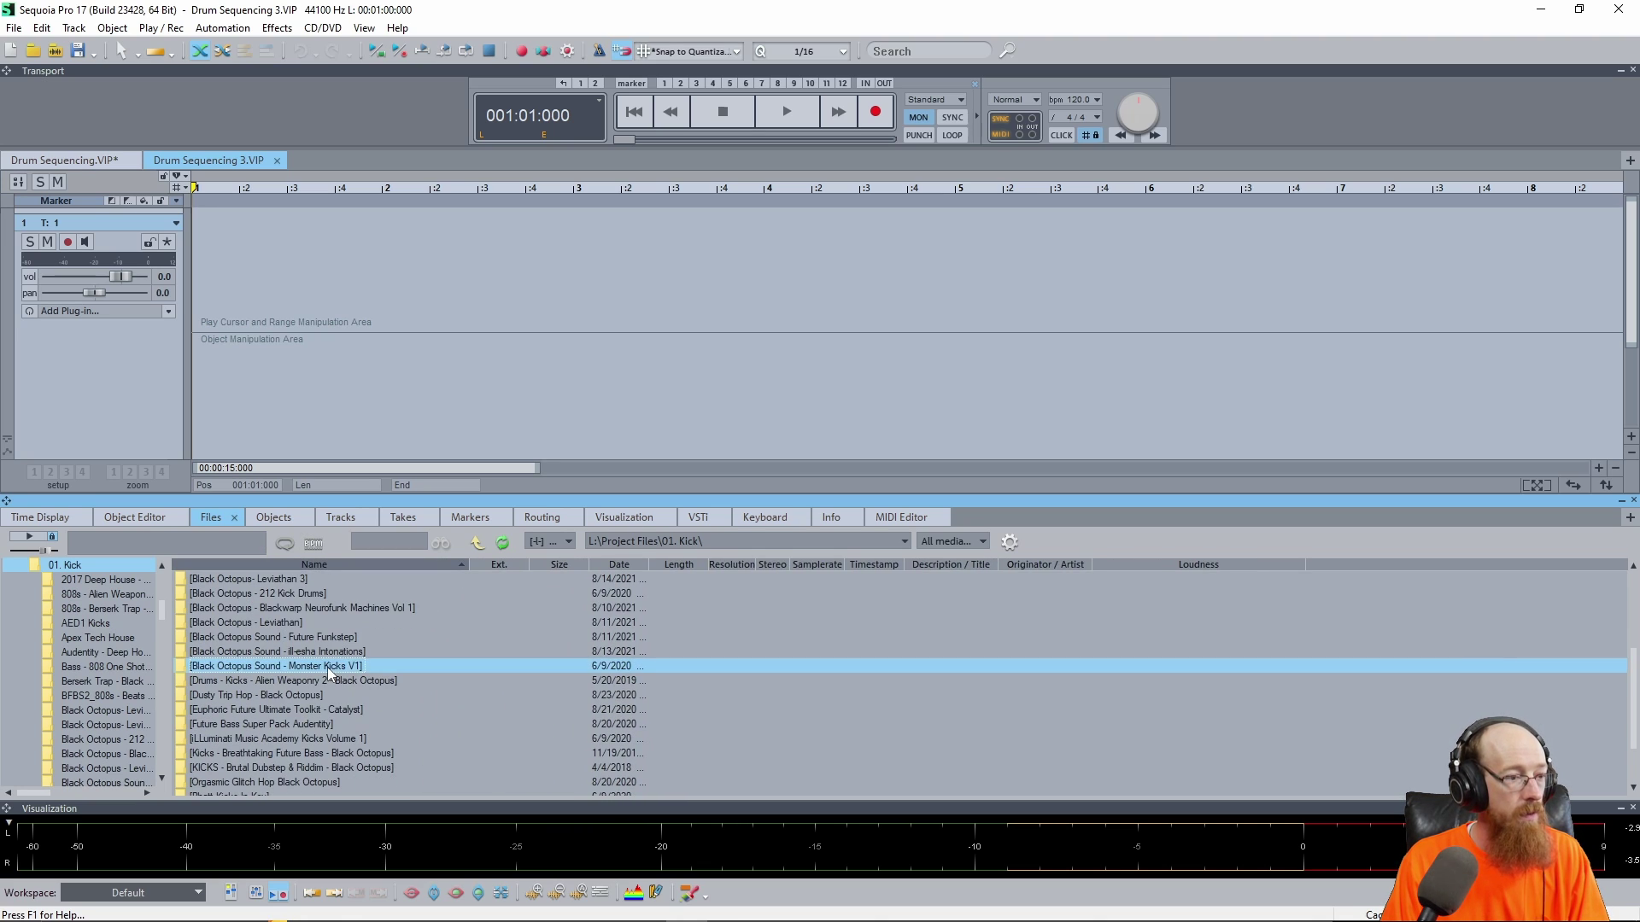
left_click(234, 680)
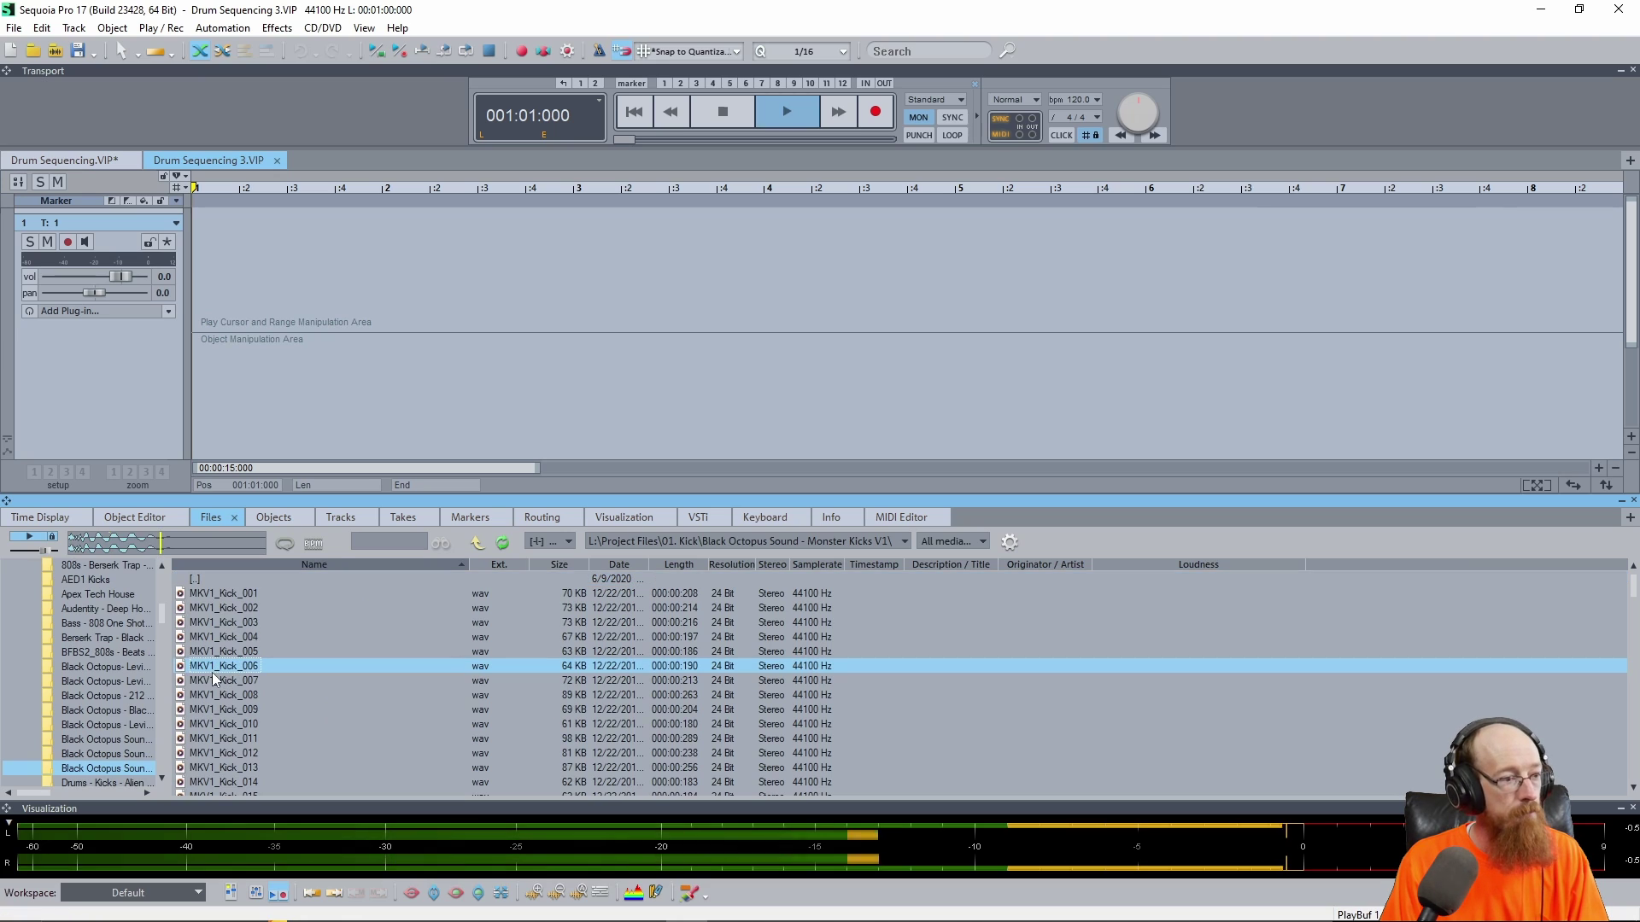
left_click(239, 652)
left_click(238, 627)
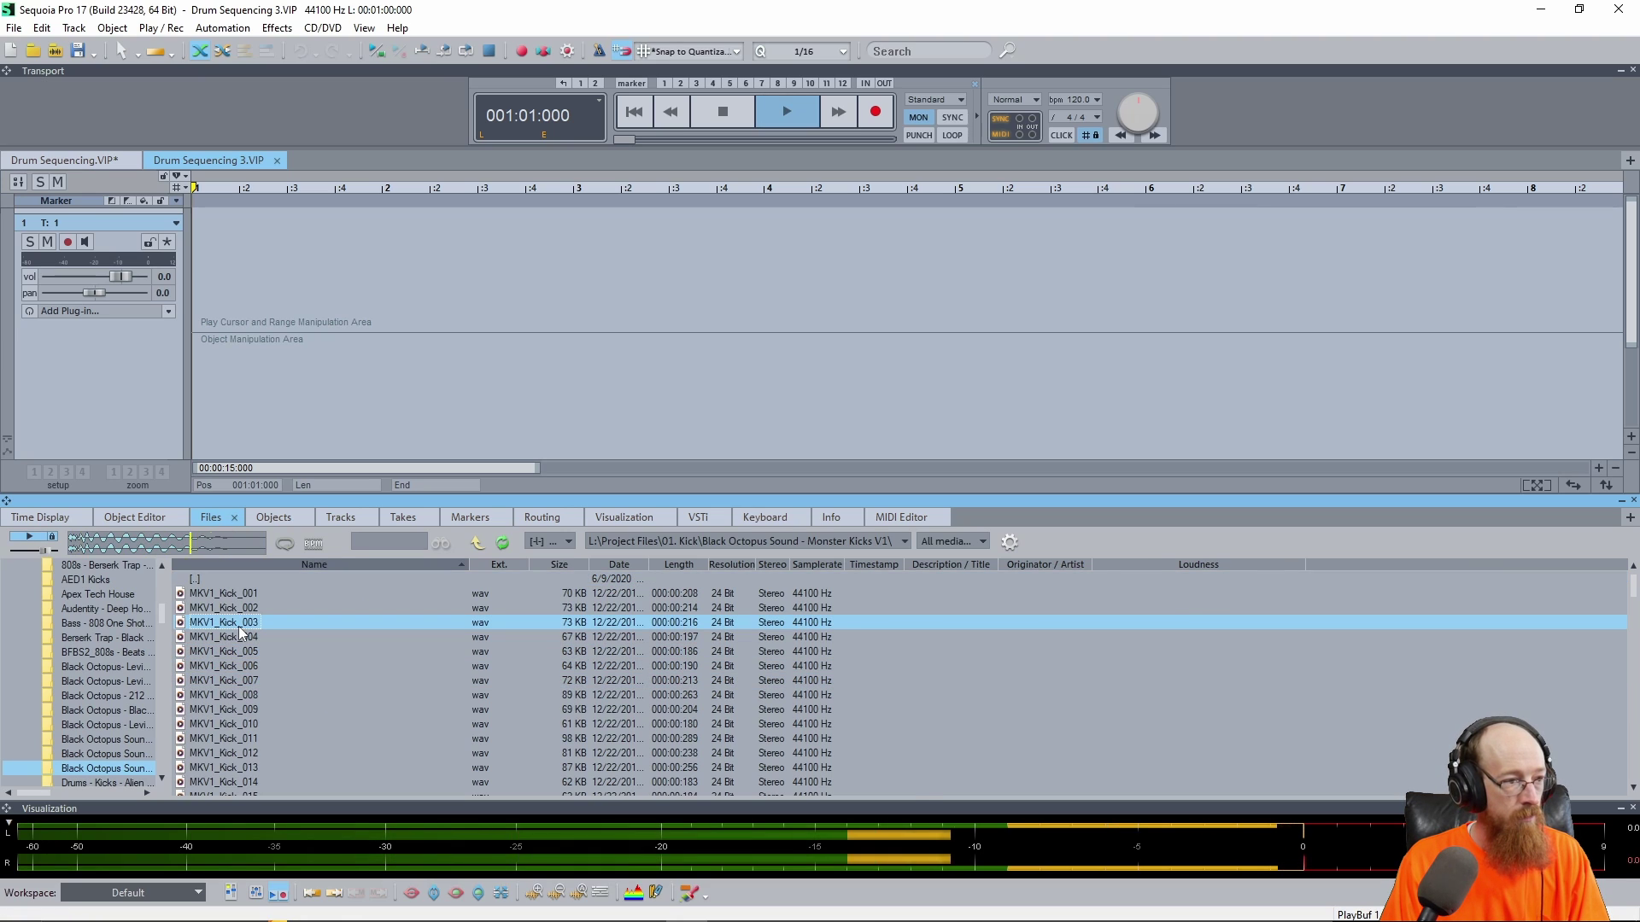
left_click(243, 607)
left_click(250, 593)
left_click(227, 681)
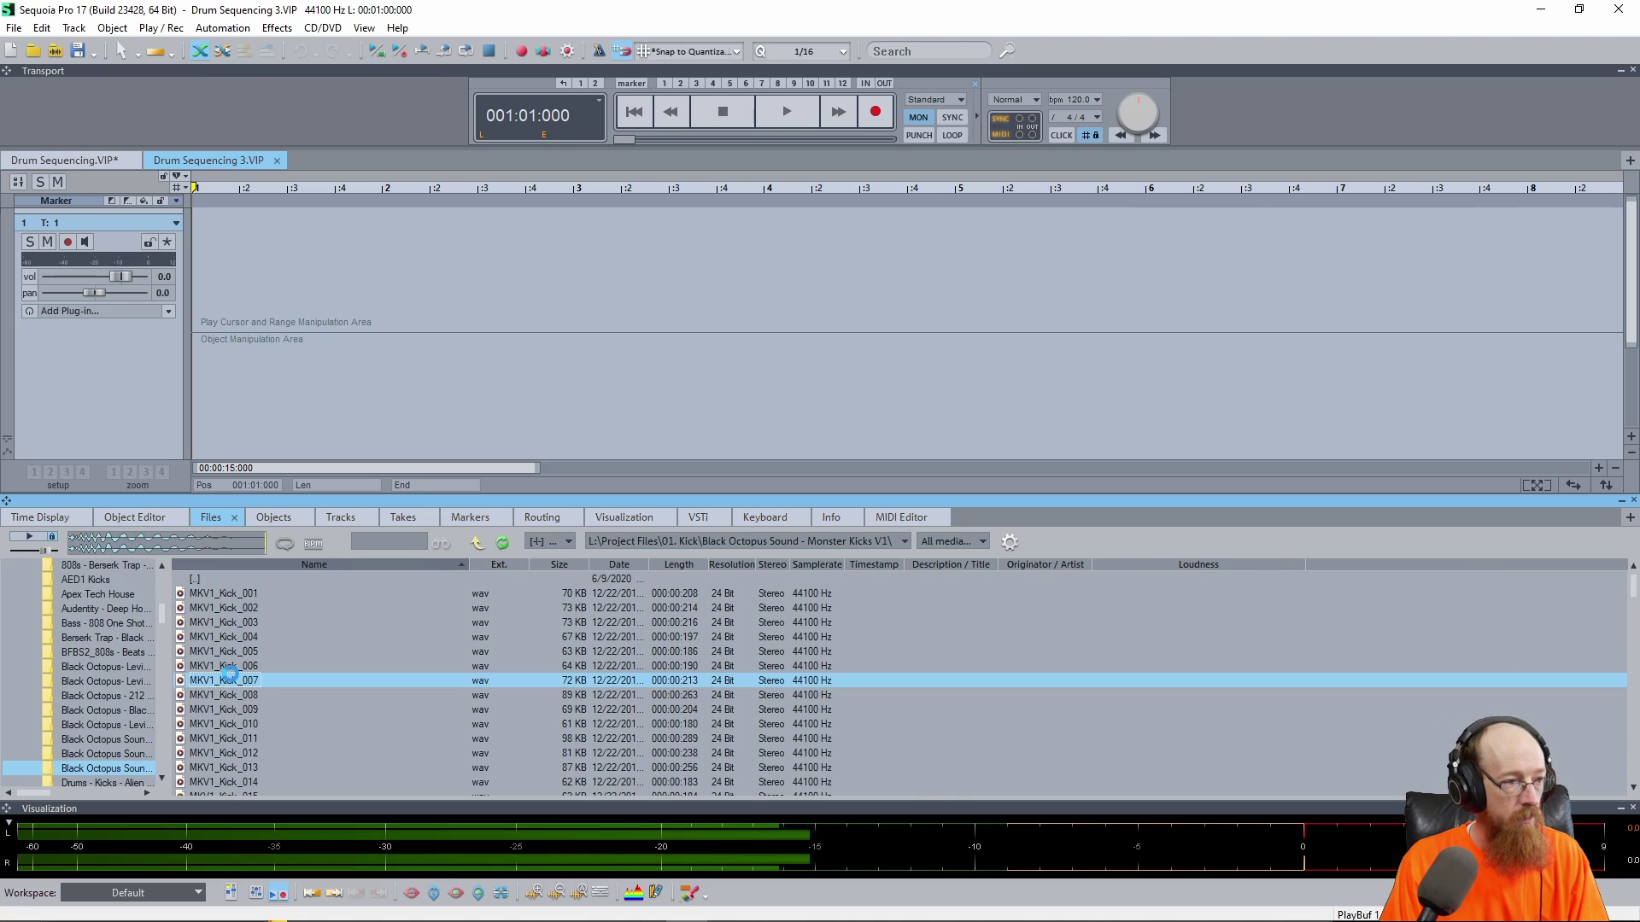
left_click(224, 667)
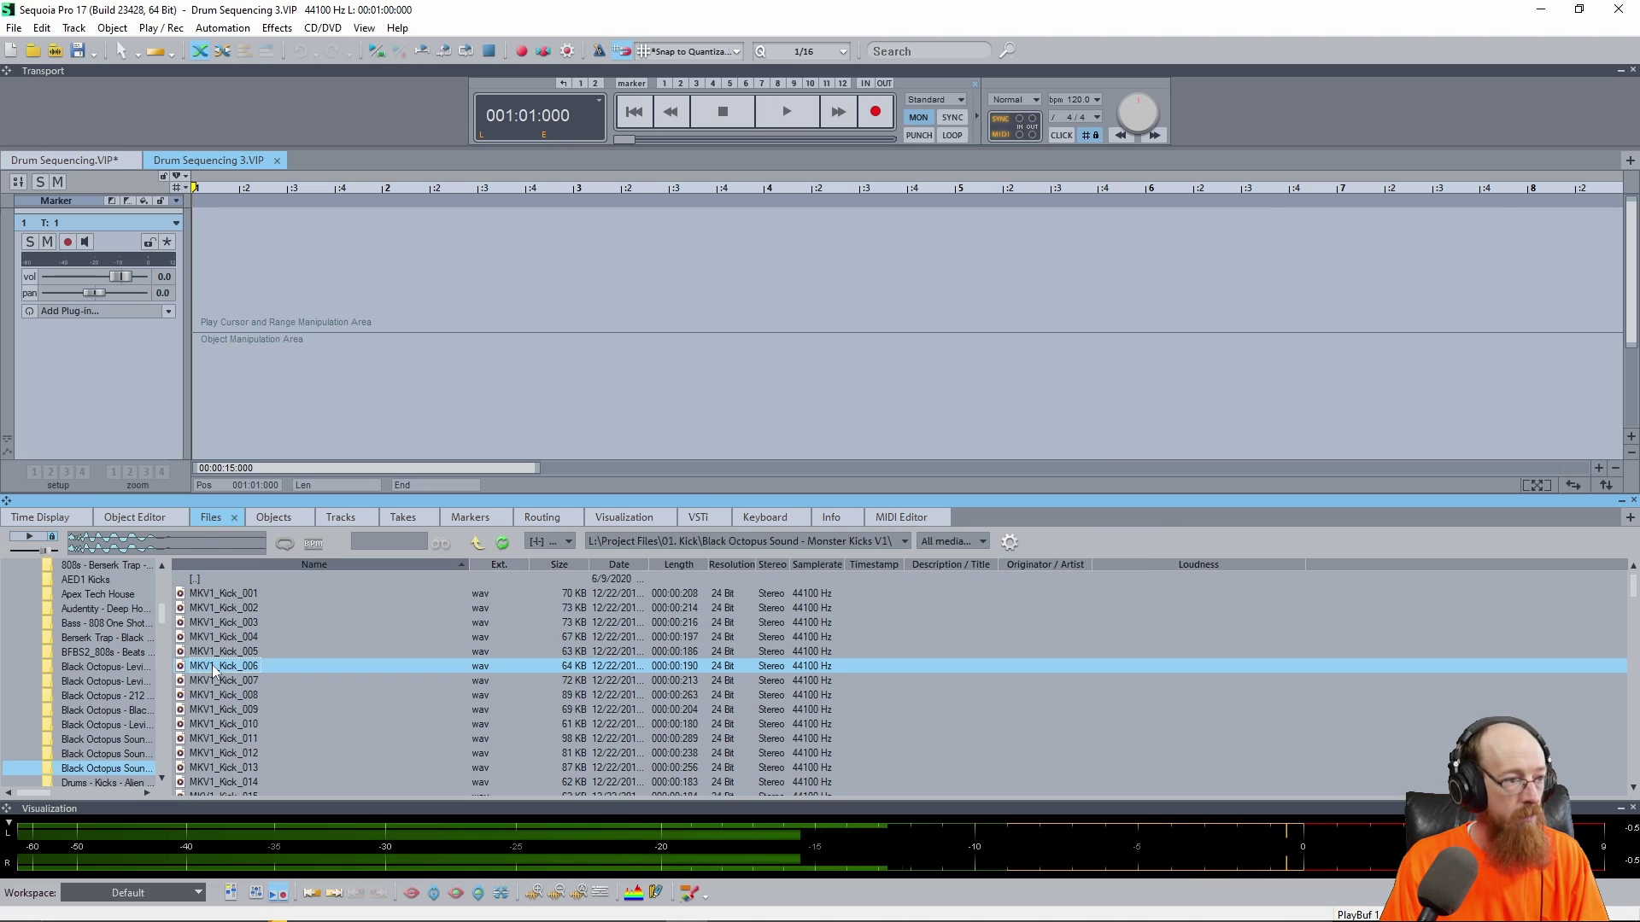
- Open the Apex Tech House kick folder and audition ATH_Kick_001 and ATH_Kick_003
scroll(92, 696, "up", 3)
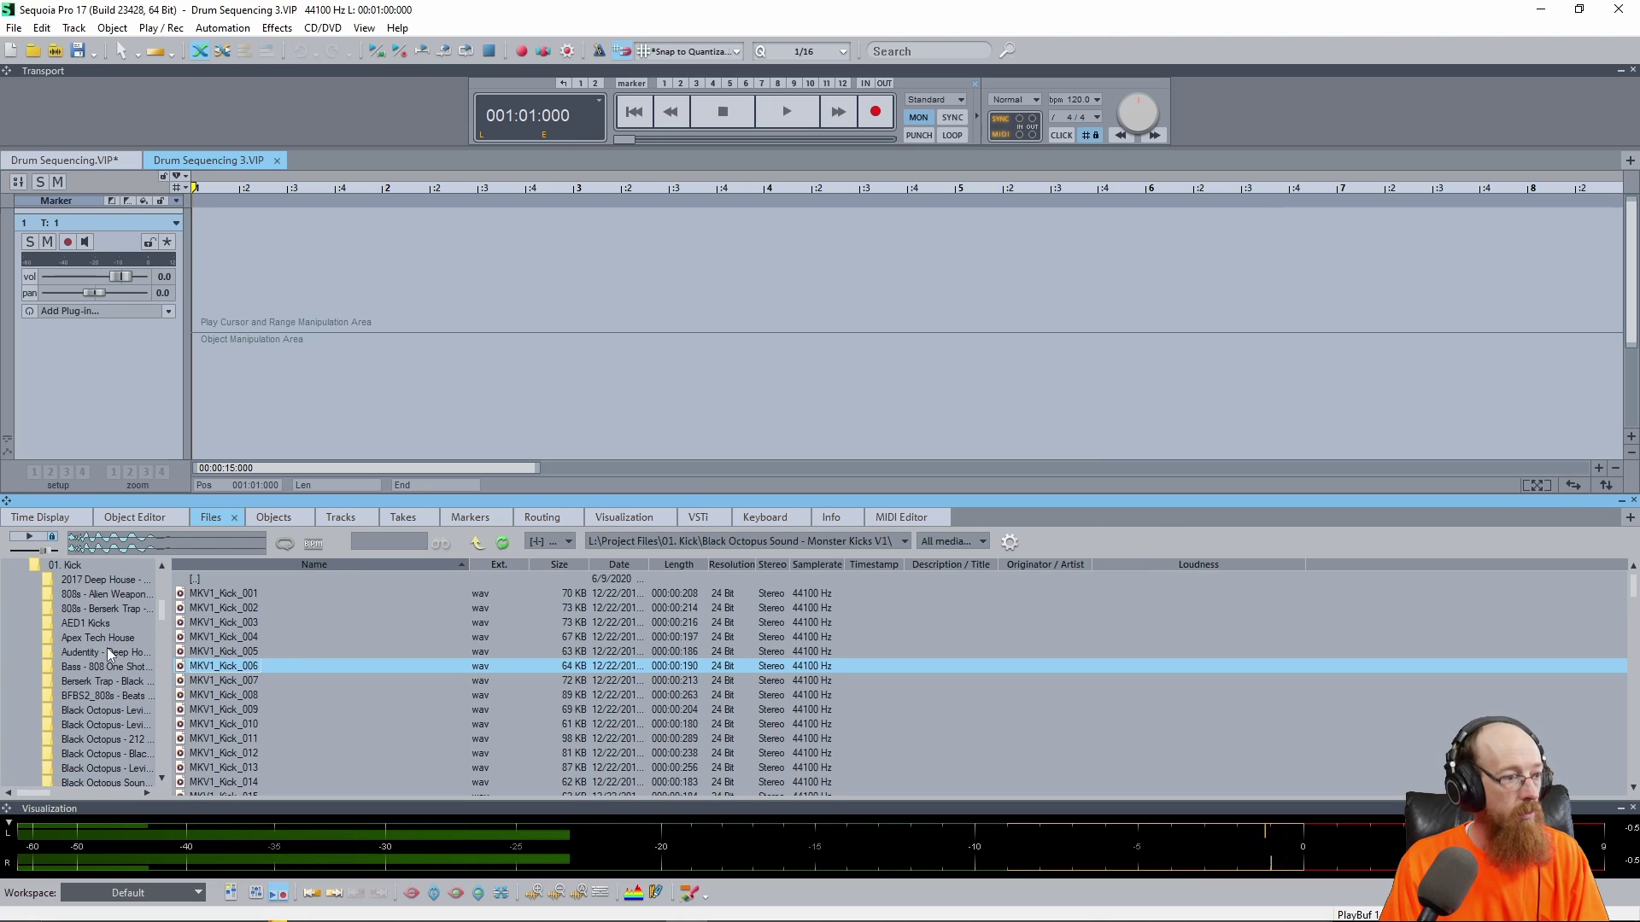
left_click(124, 639)
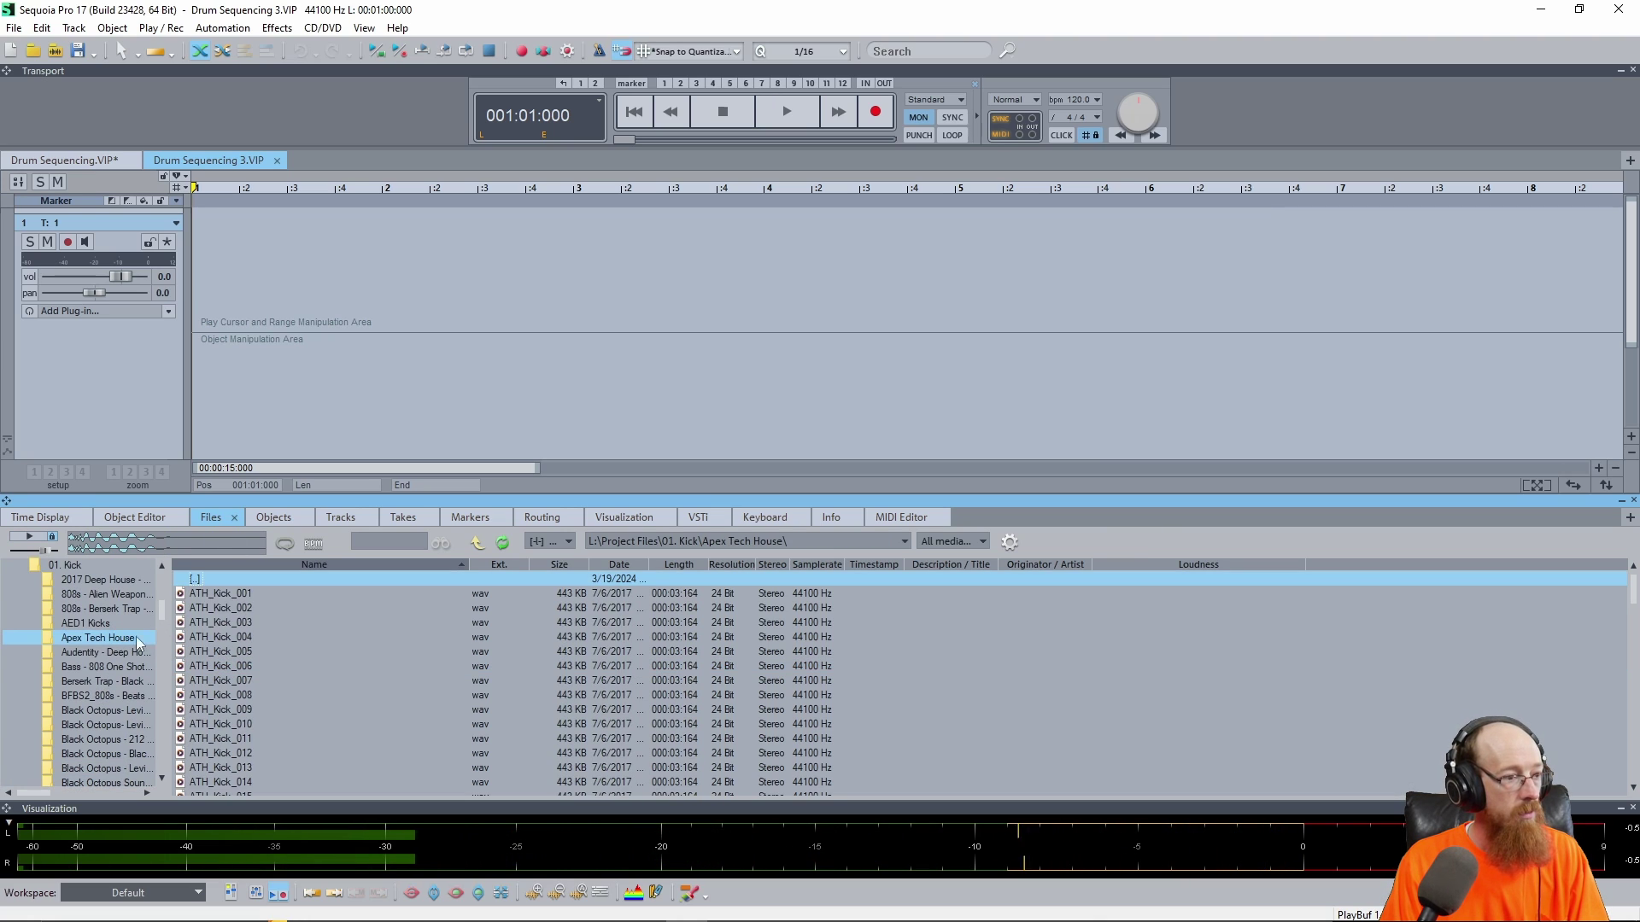
left_click(243, 595)
left_click(231, 621)
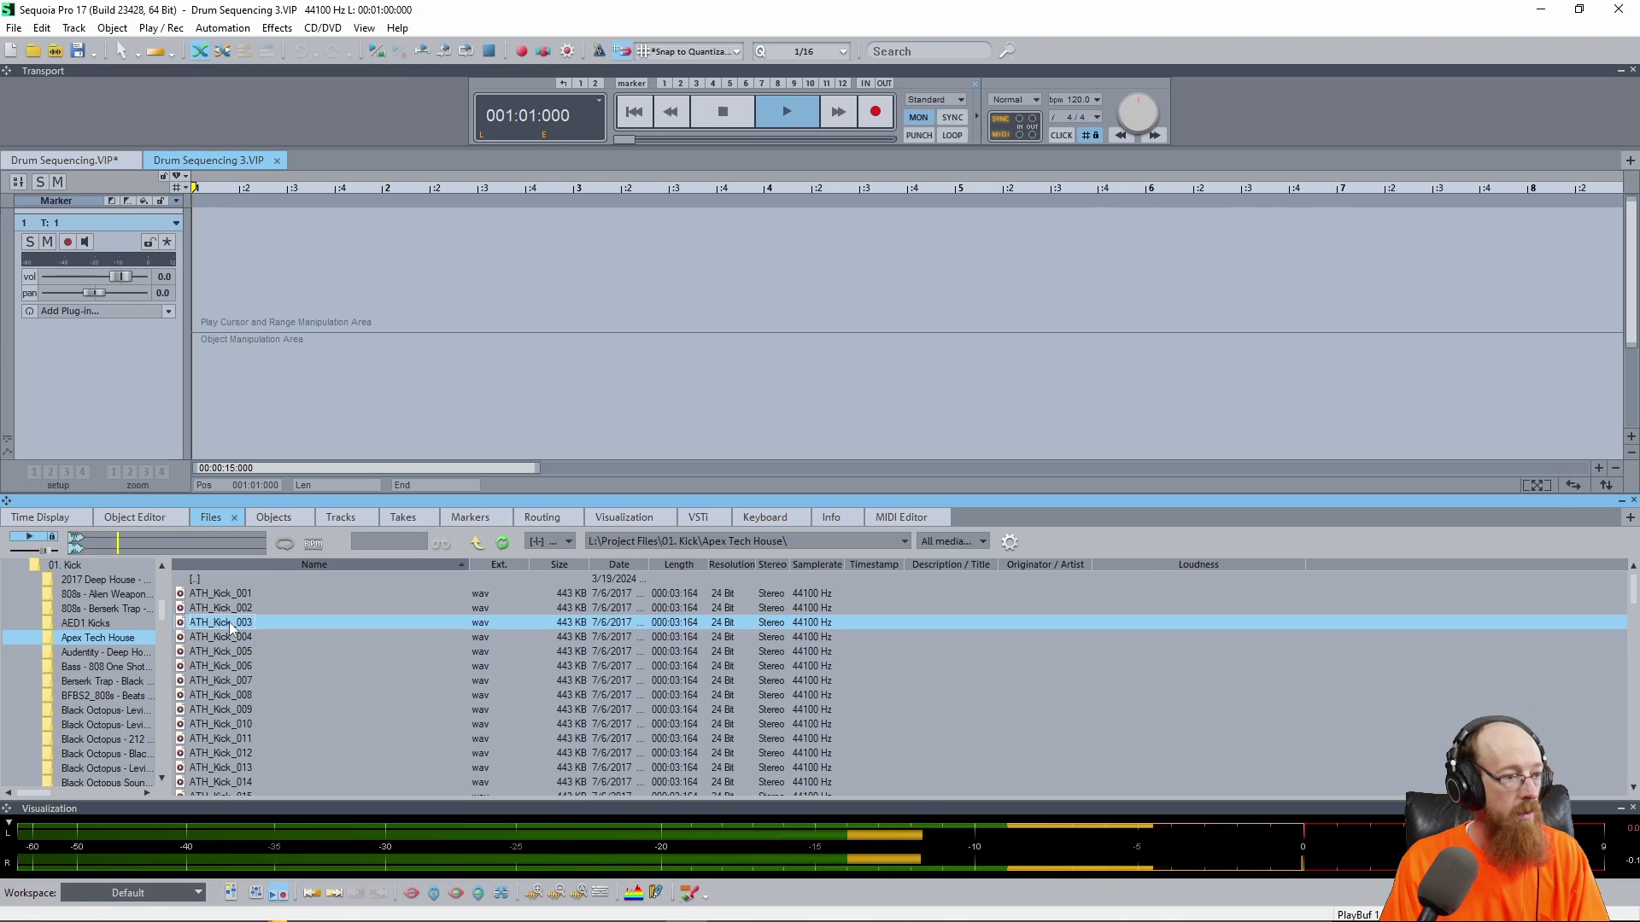
- Place ATH_Kick_003 on track 1 and align it to the start of bar 1
left_click_drag(232, 627, 236, 297)
left_click_drag(309, 438, 248, 432)
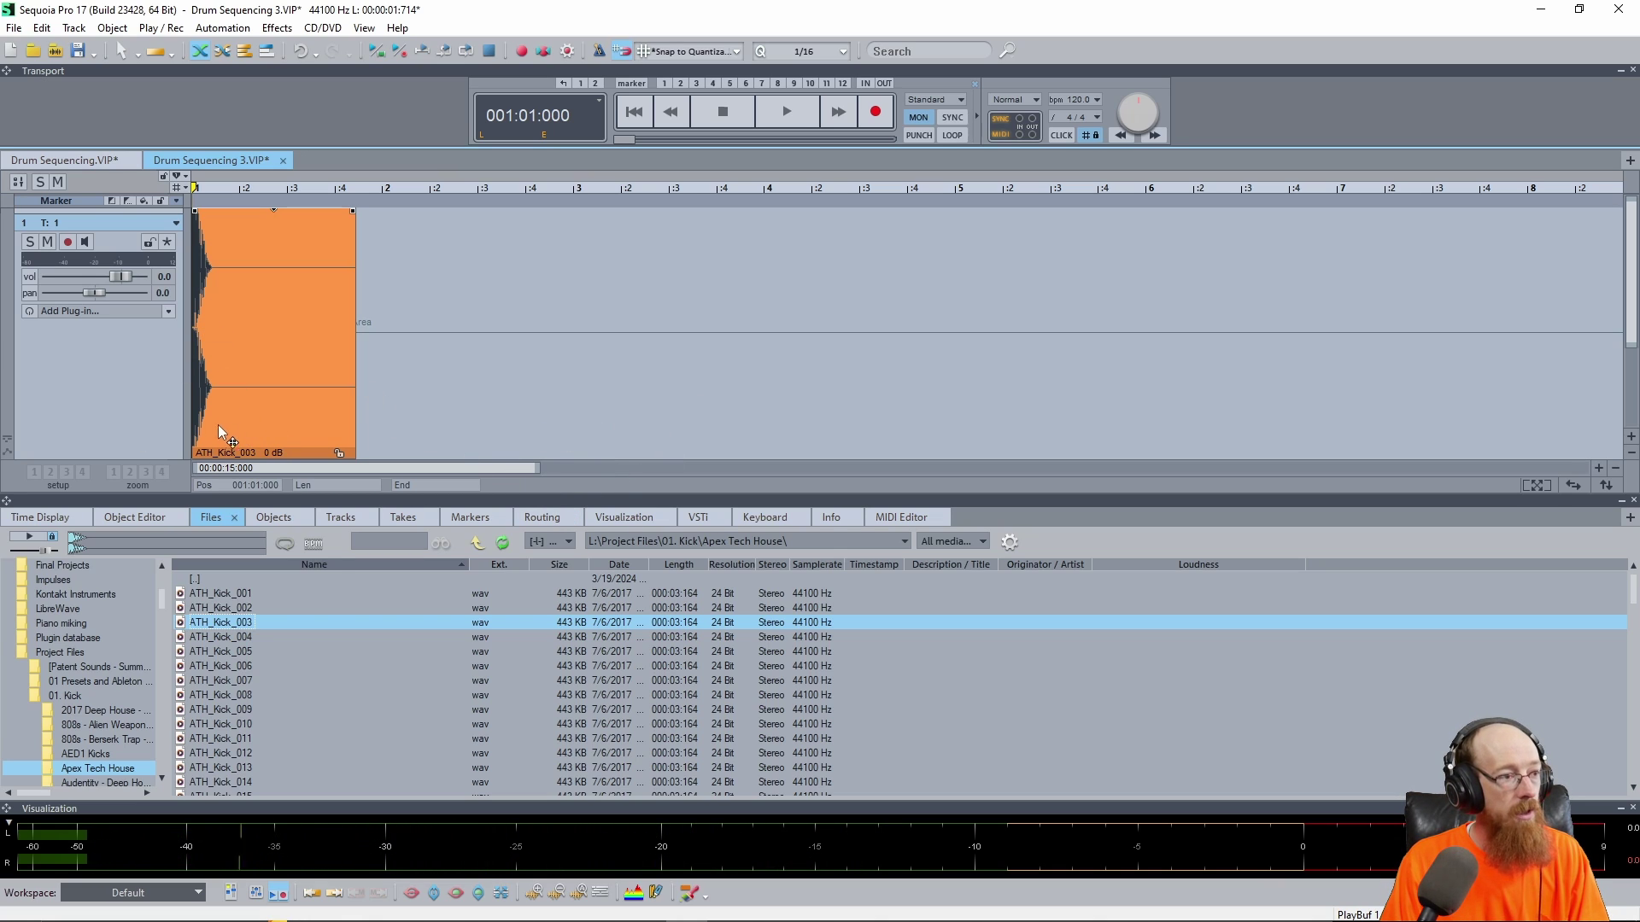
mouse_move(214, 430)
left_mouse_down()
mouse_move(337, 418)
mouse_move(257, 430)
mouse_move(624, 440)
mouse_move(209, 427)
left_mouse_up()
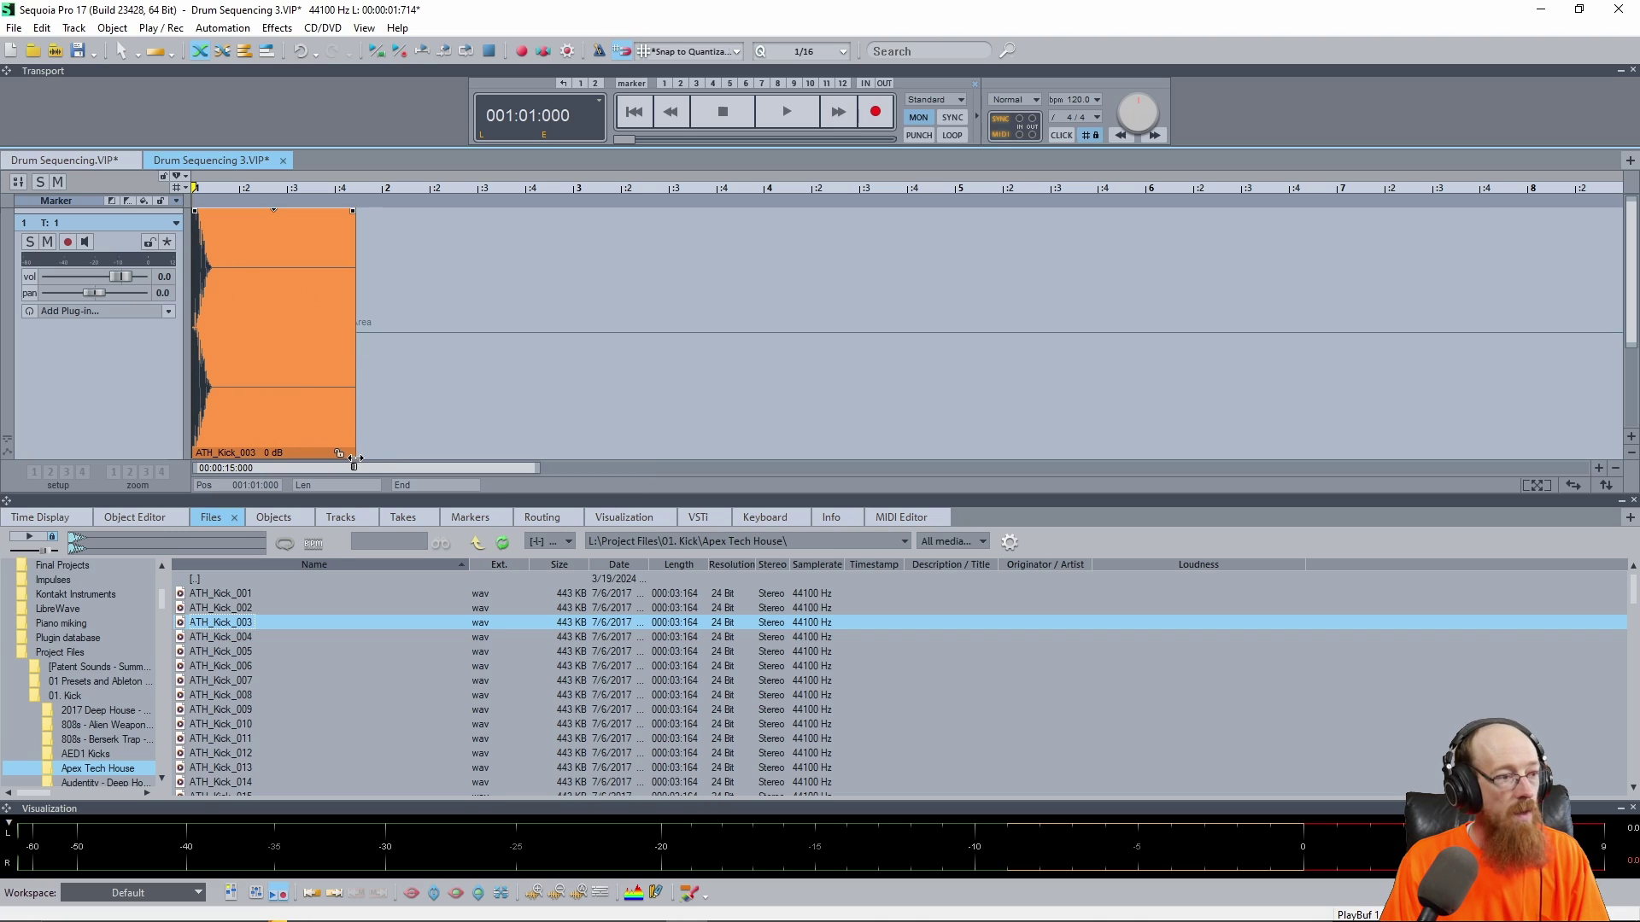
- Trim the ATH_Kick_003 hit, duplicate it onto all four beats, and mark bars 1–2 as range
left_click_drag(352, 454, 253, 435)
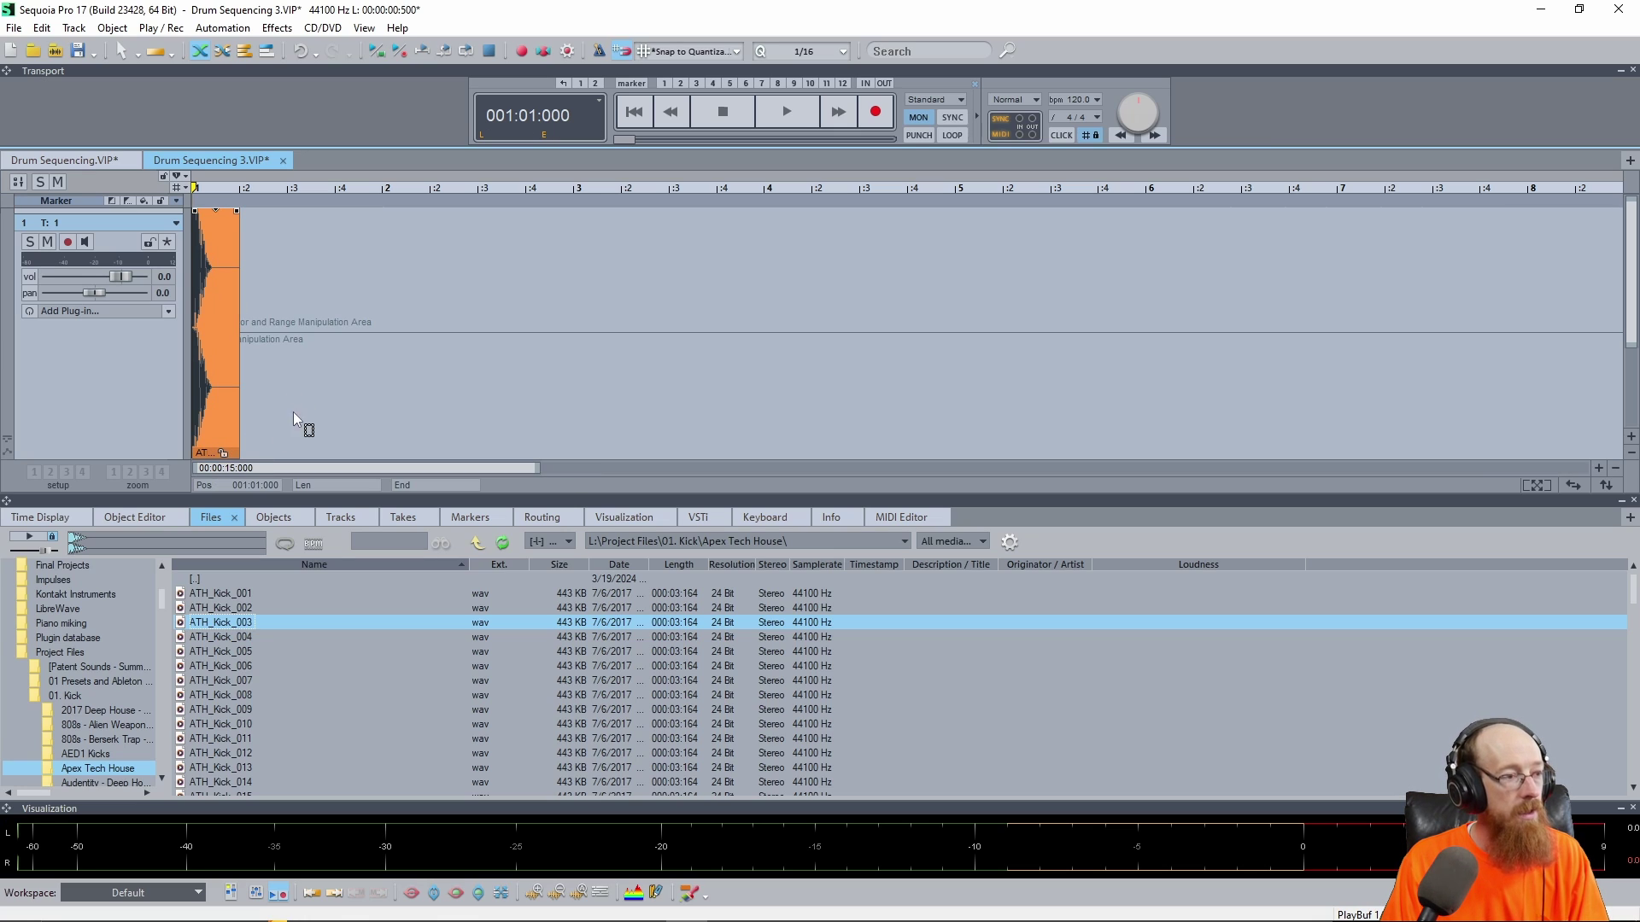
left_click(288, 412)
left_click(206, 425)
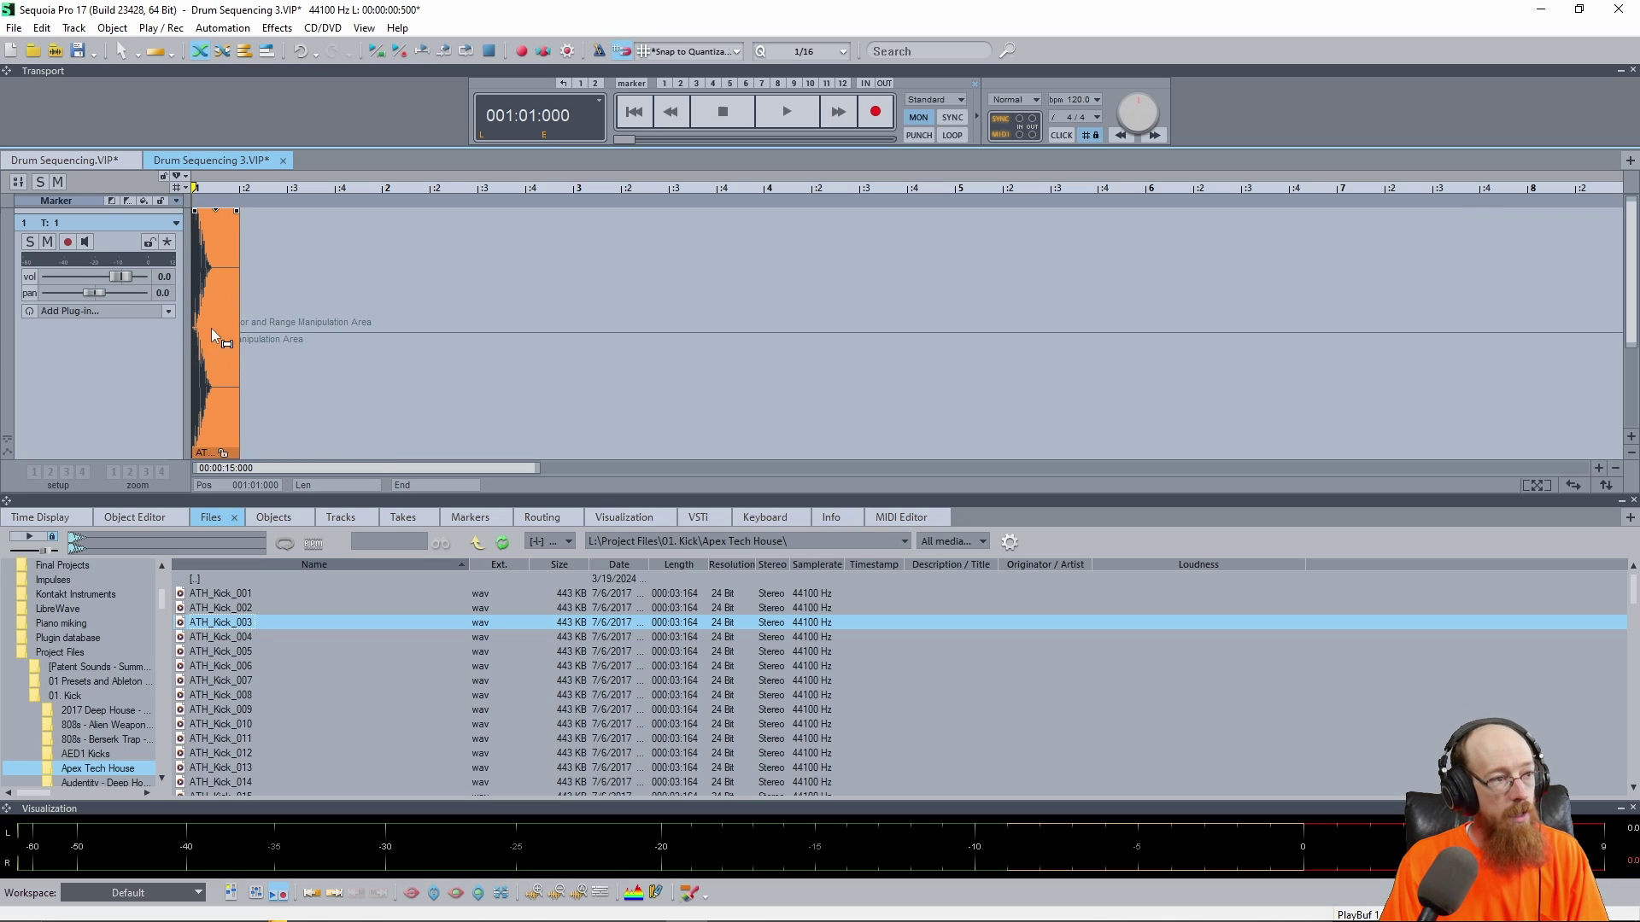
key("ctrl+d")
key("ctrl+d")
key("ctrl+d")
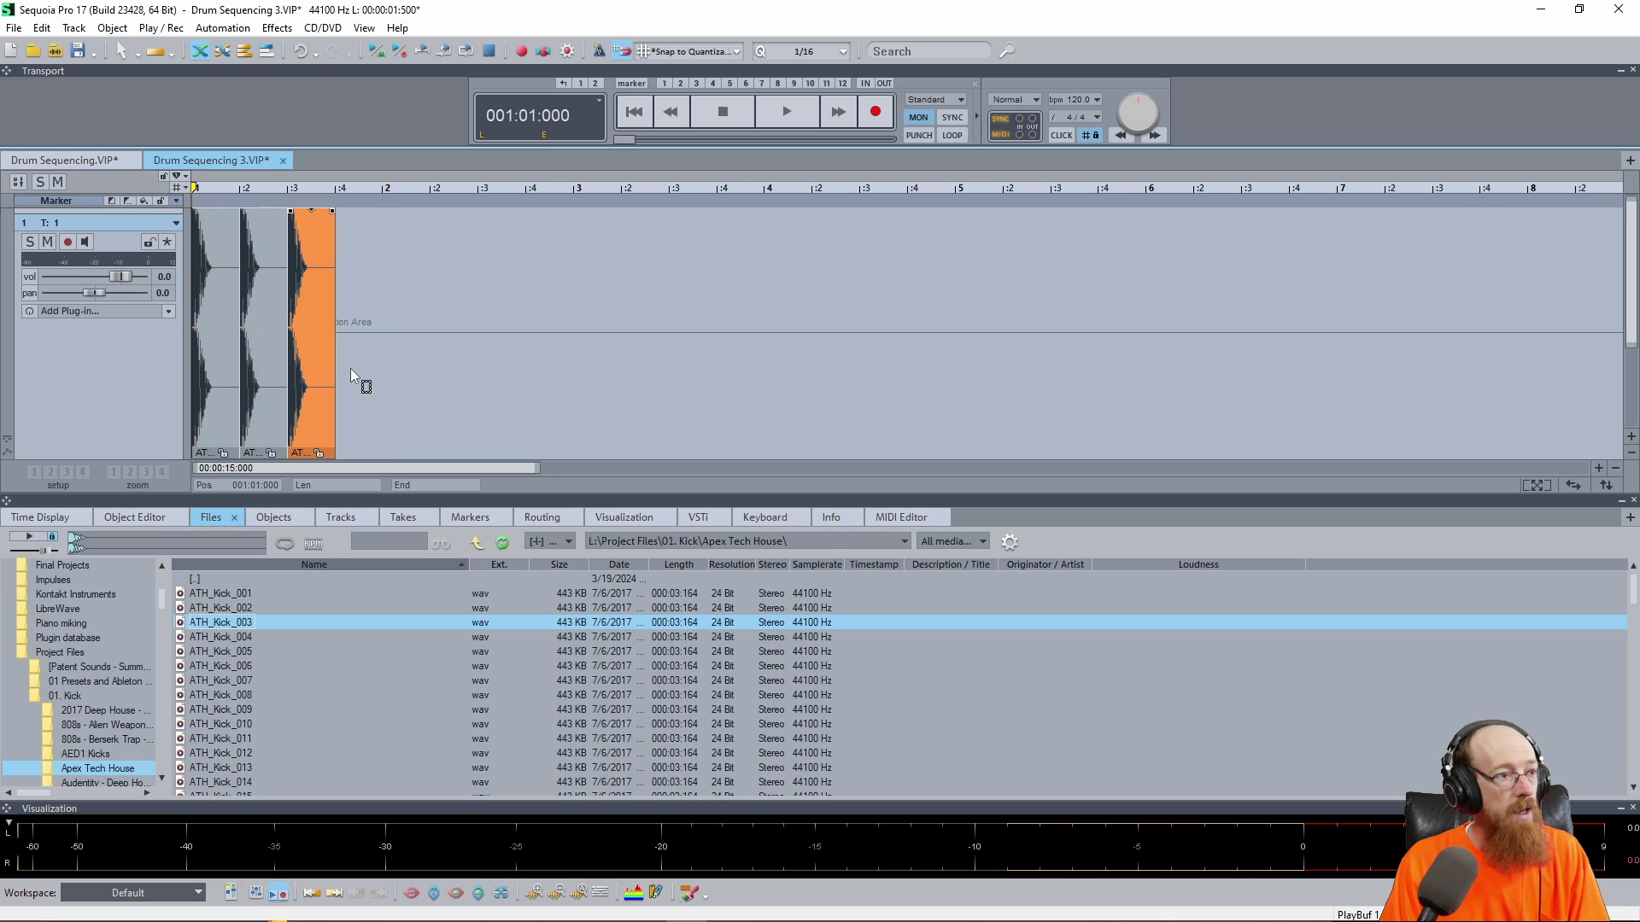
left_click_drag(385, 190, 208, 190)
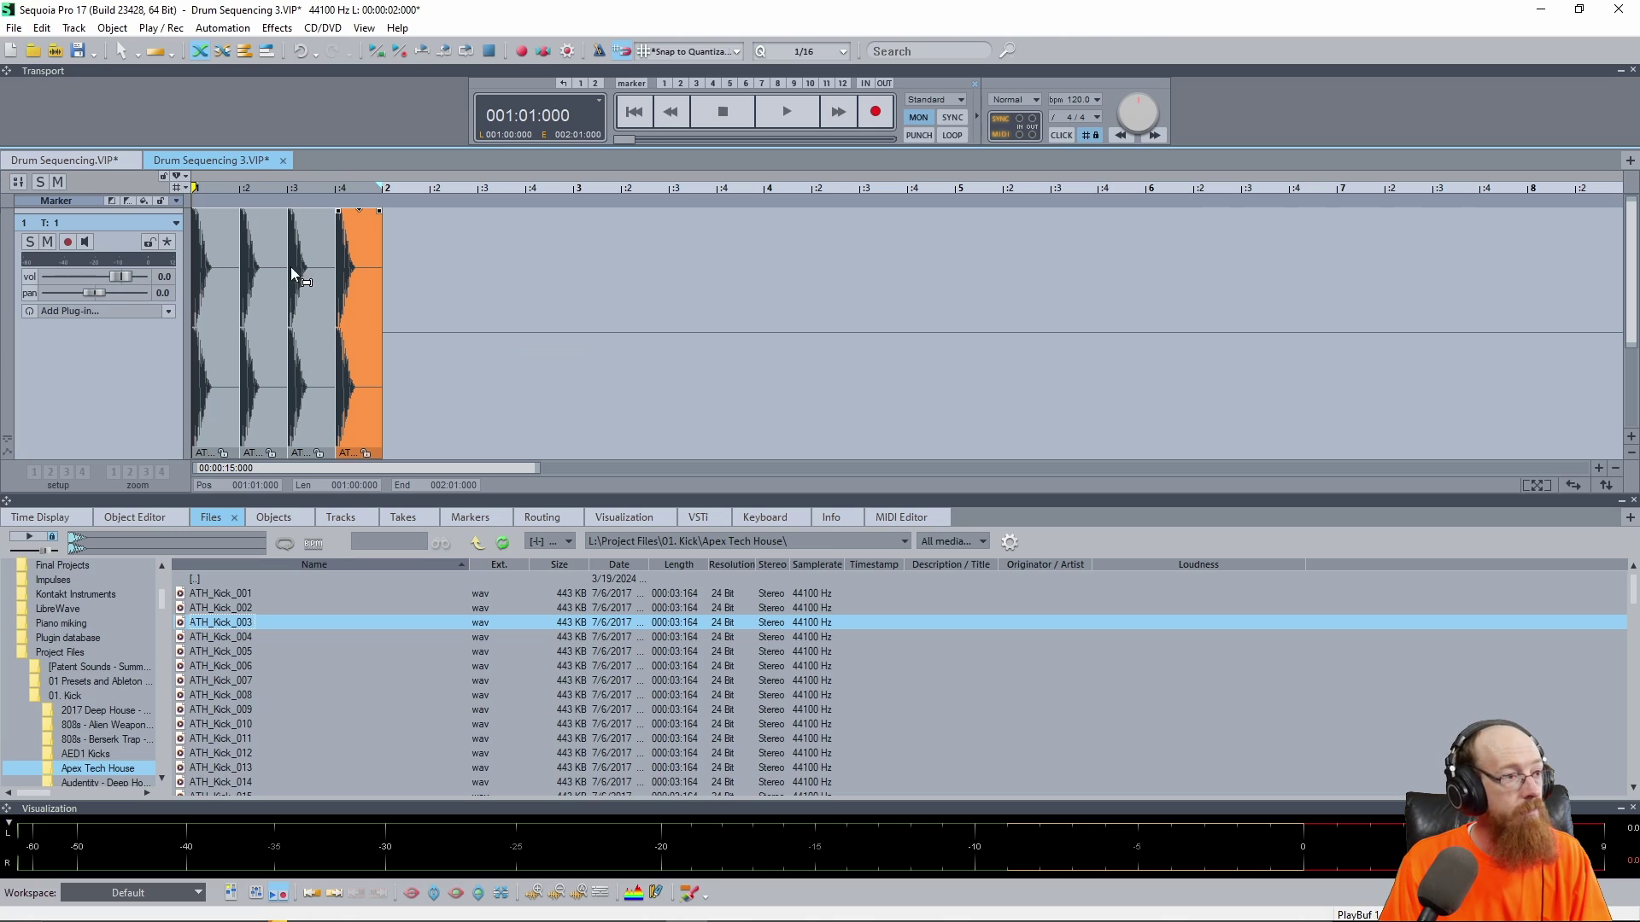
- Play the four-kick pattern from the start, then loop the bar 1 range and stop
left_click(217, 239)
left_click(203, 256)
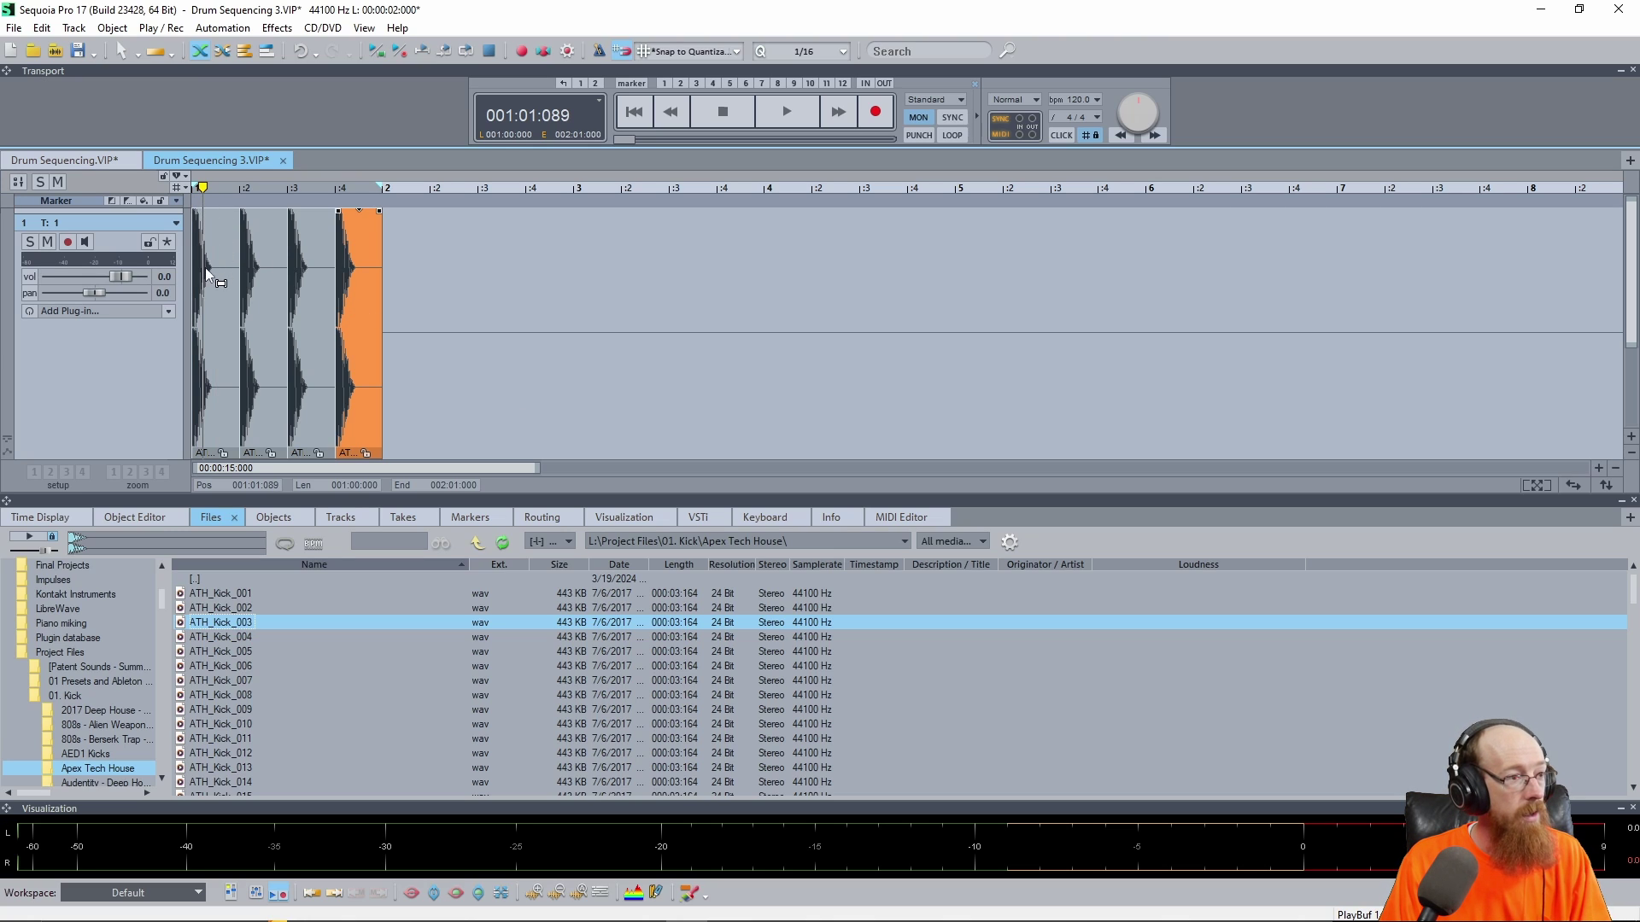
left_click(201, 434)
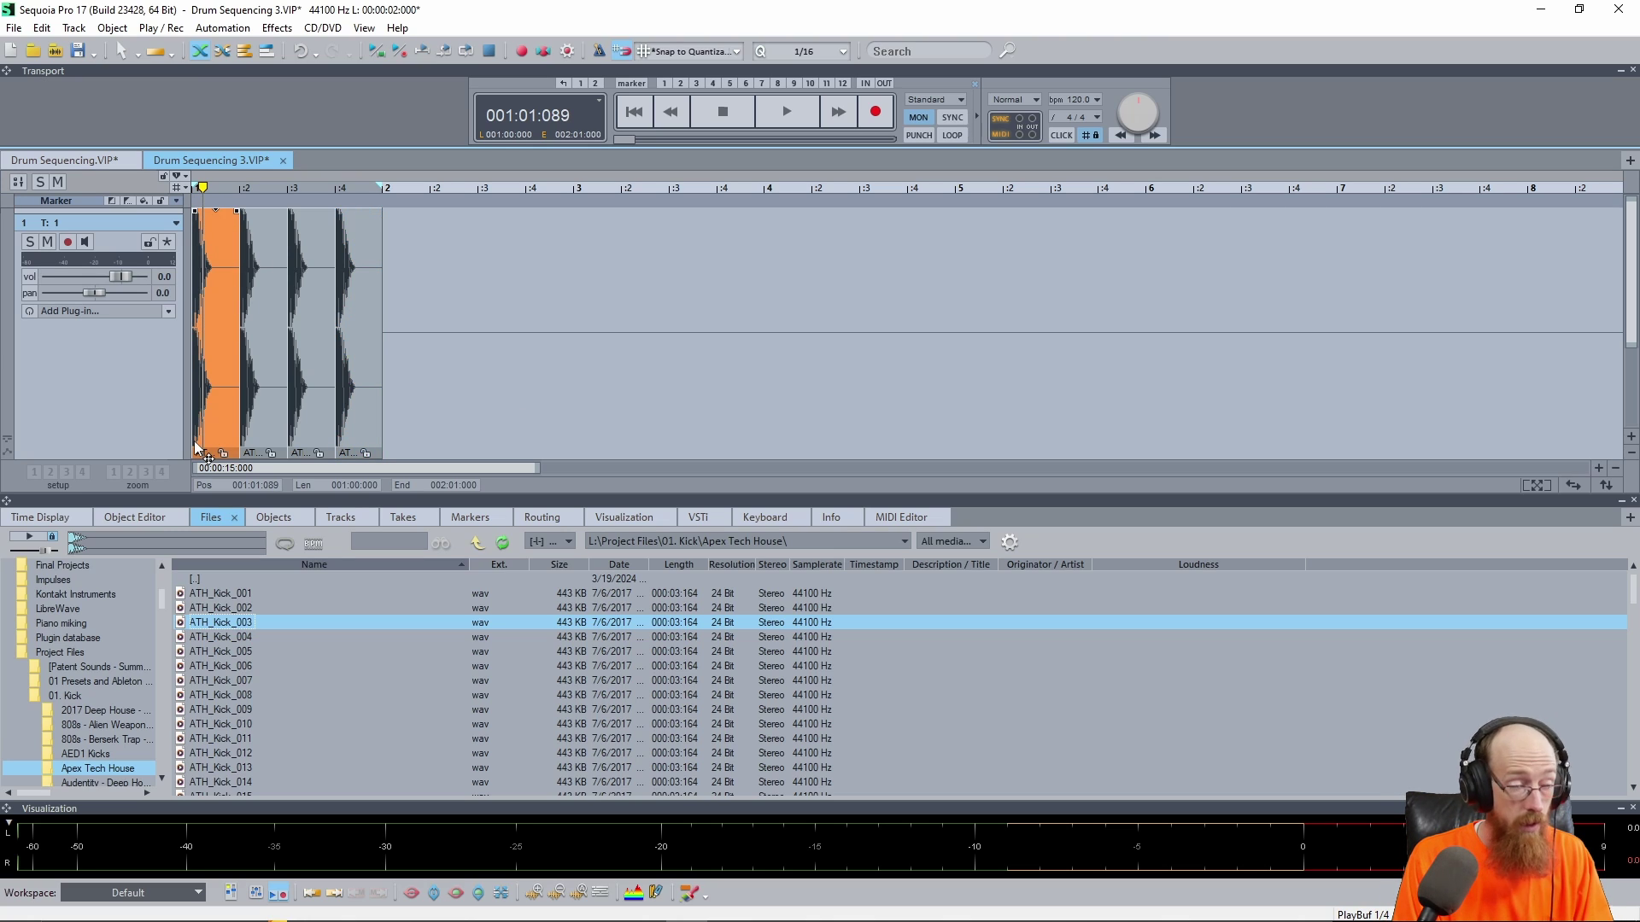
key("space")
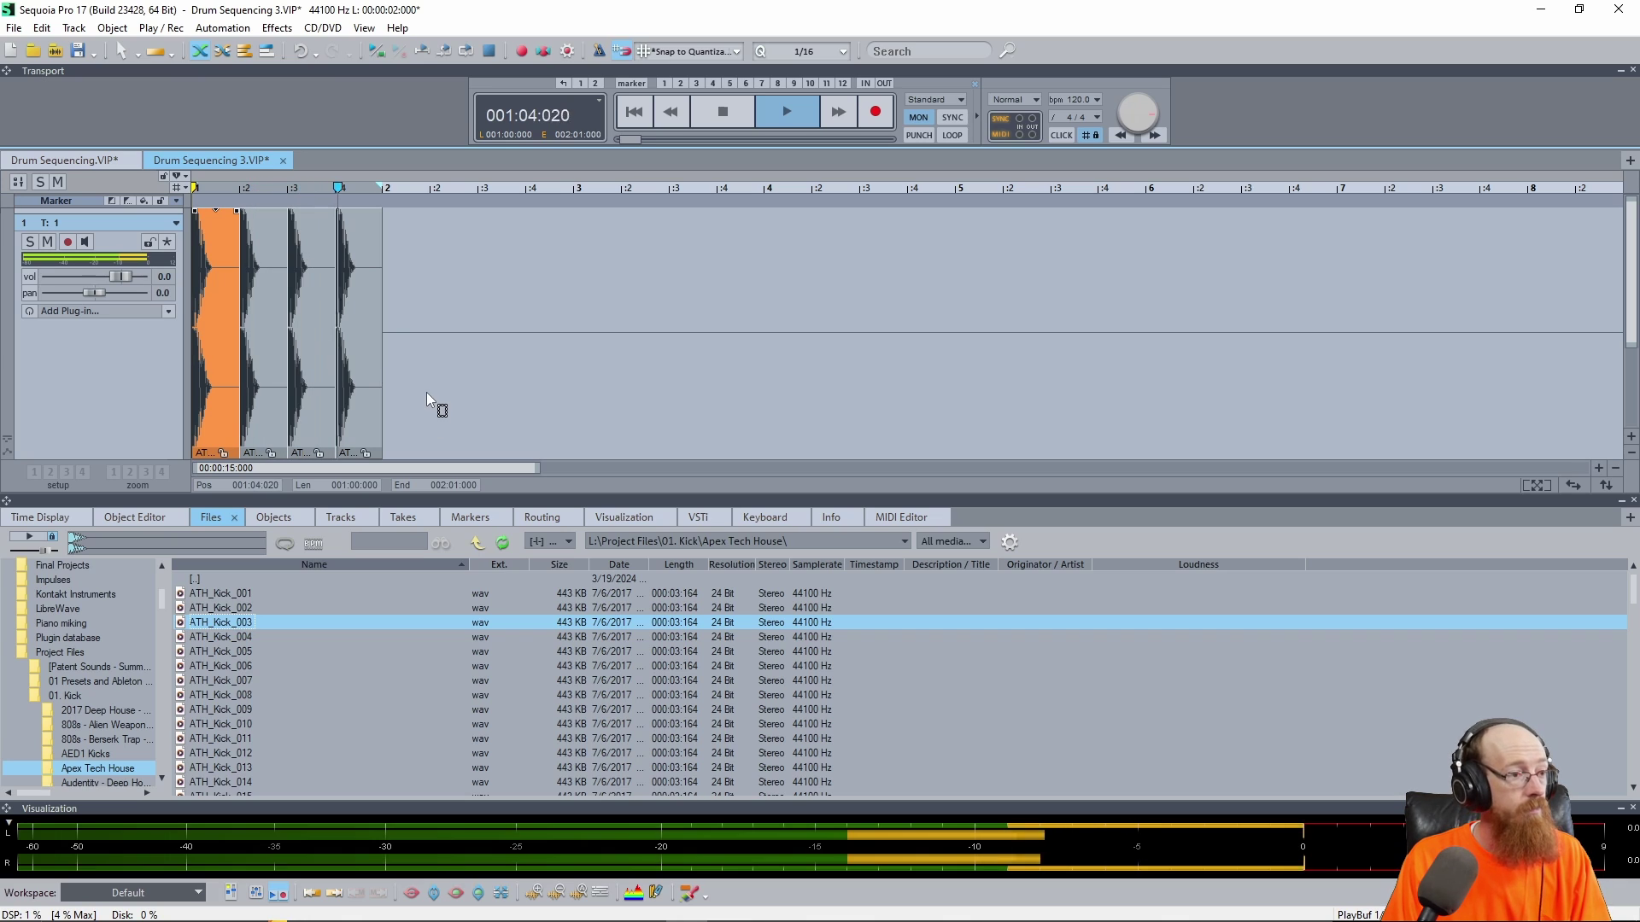
key("space")
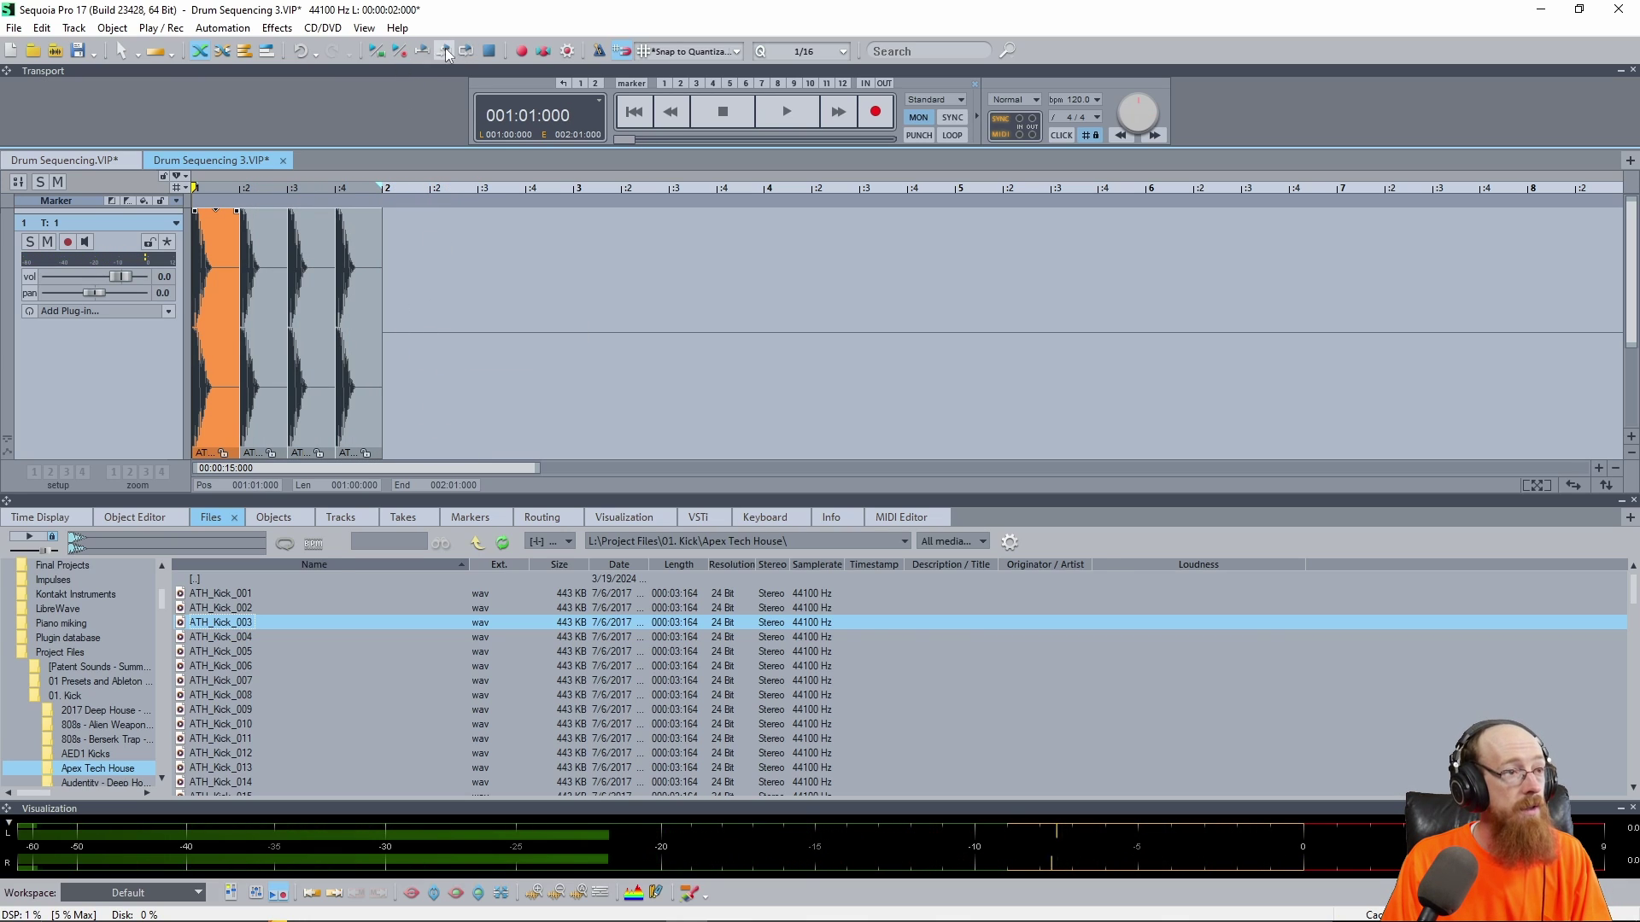
left_click(467, 53)
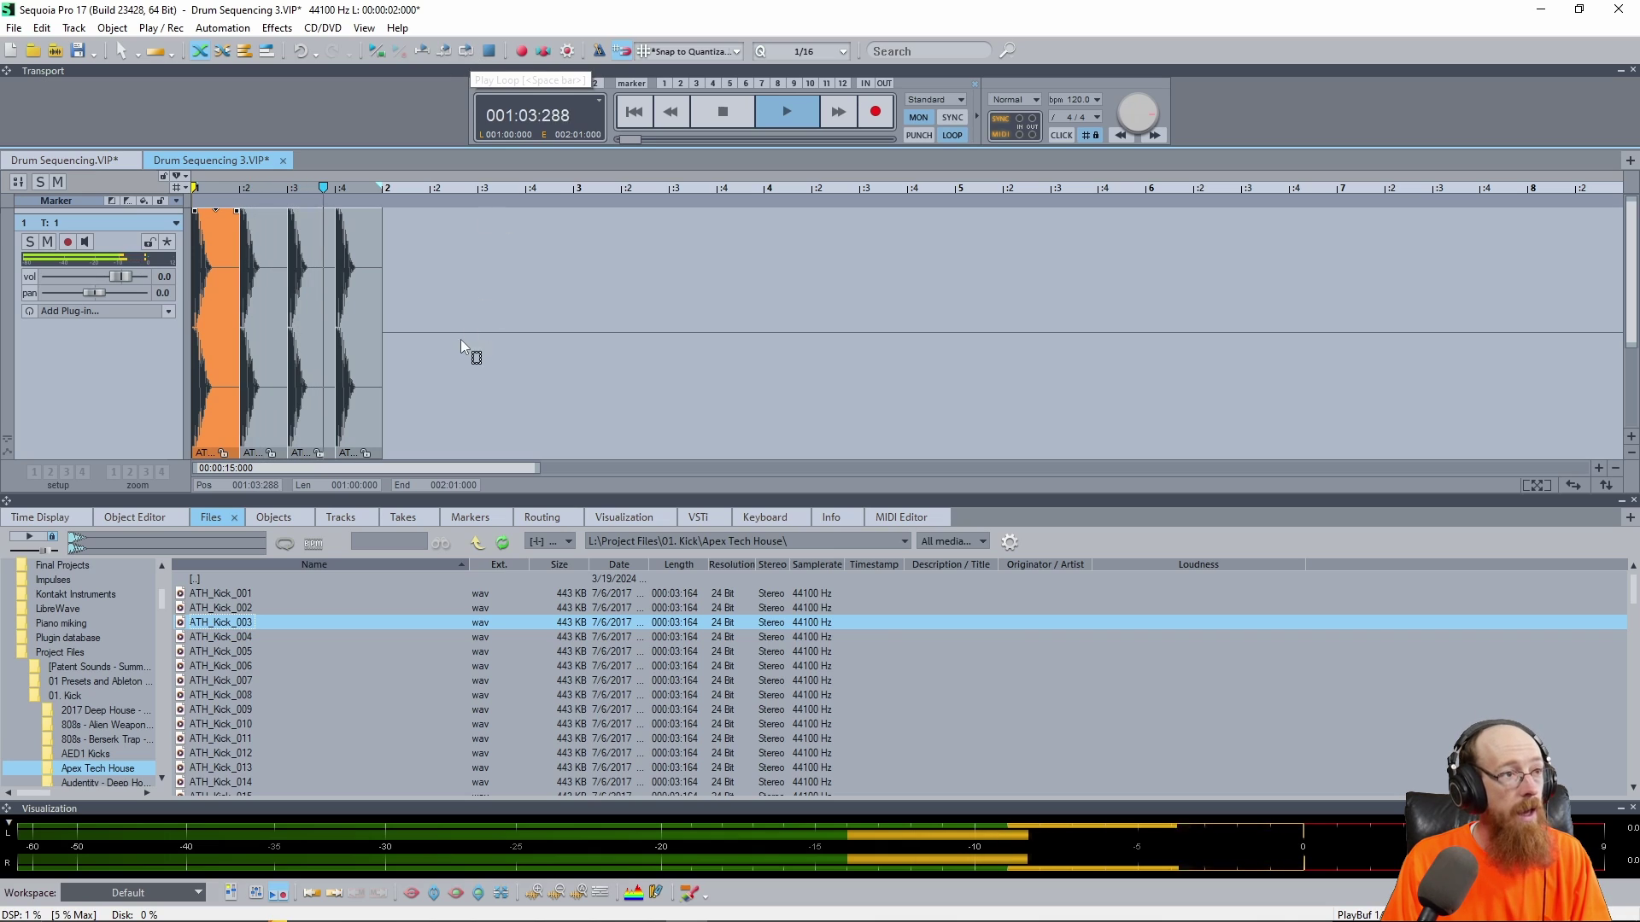
key("space")
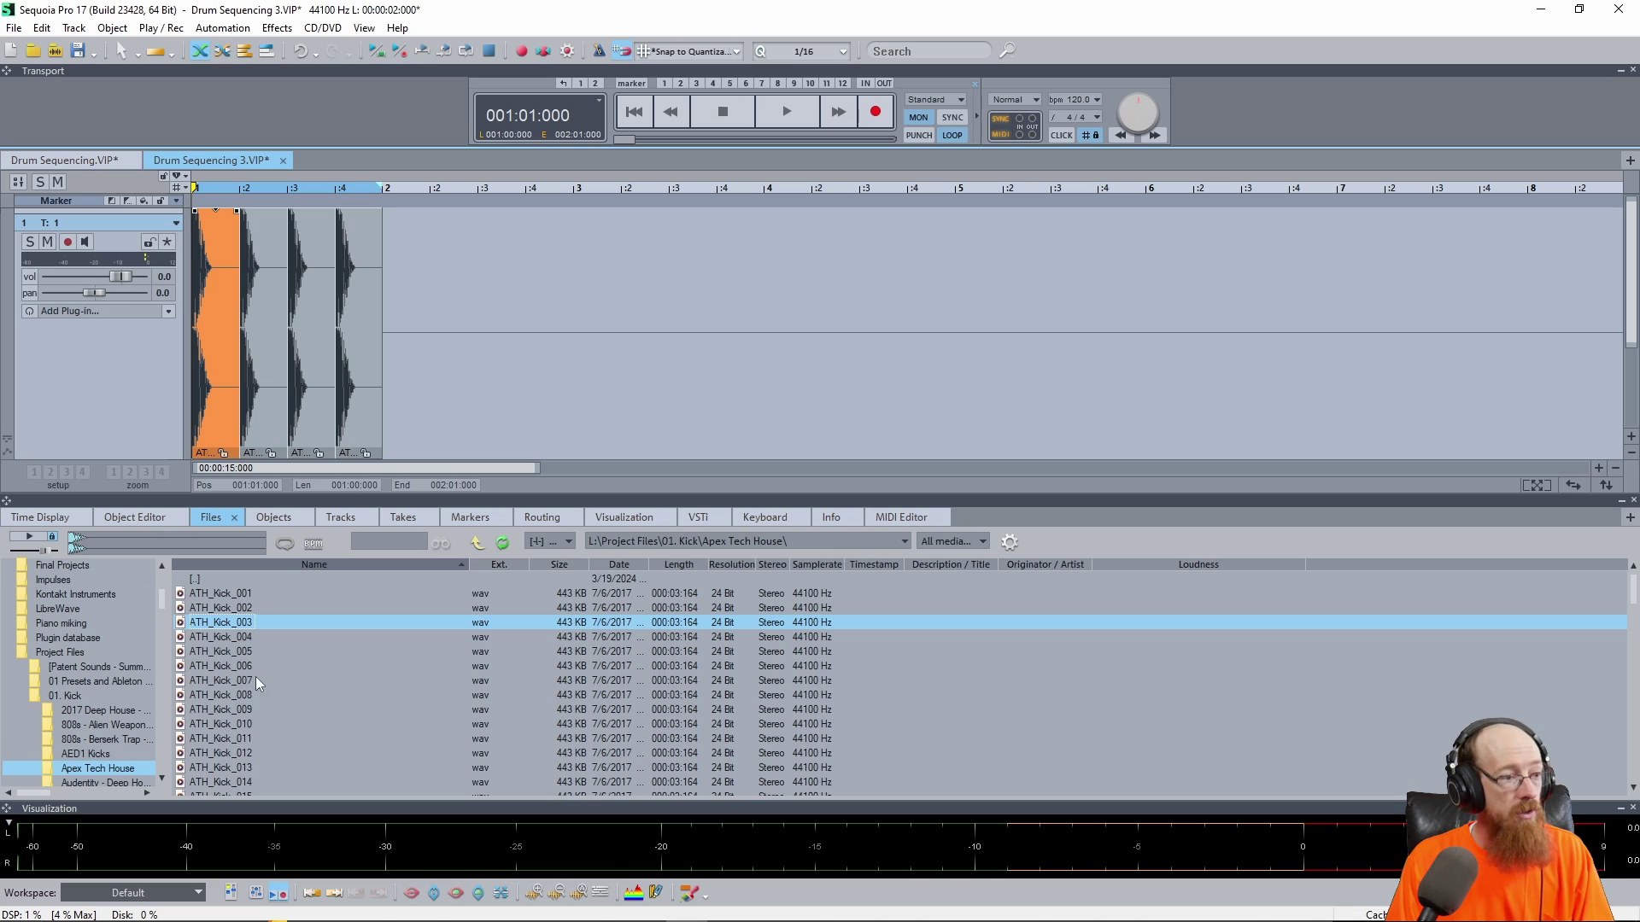
- Audition ATH_Kick_006, shrink track 1, and place ATH_Kick_006 on new track 2 early in bar 1
left_click(221, 664)
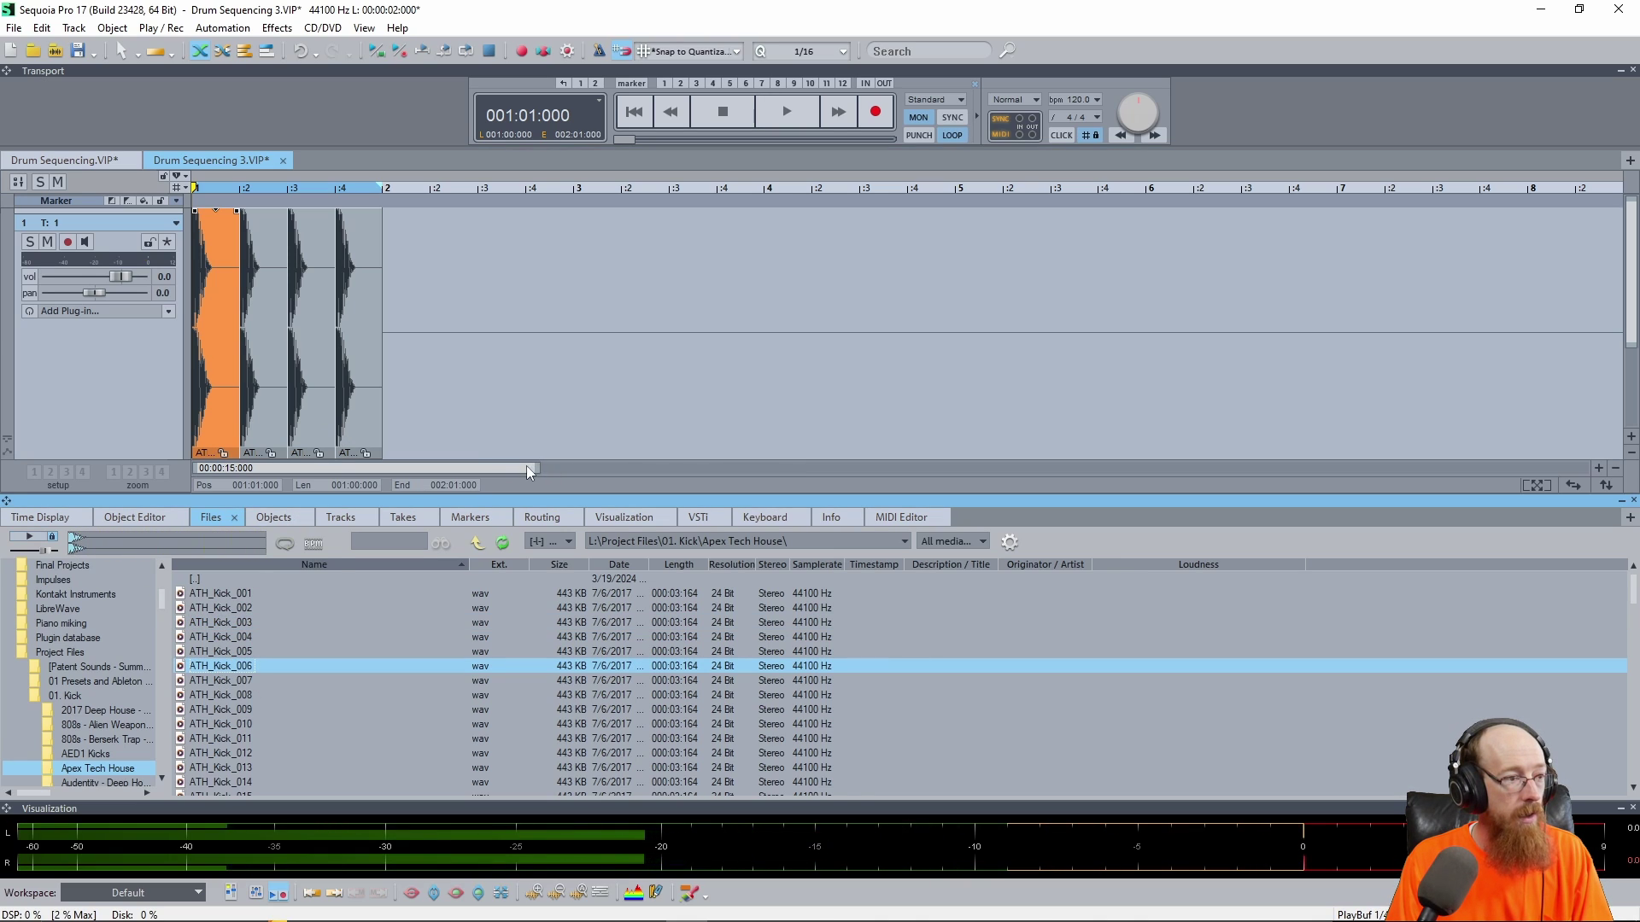
left_click(241, 669)
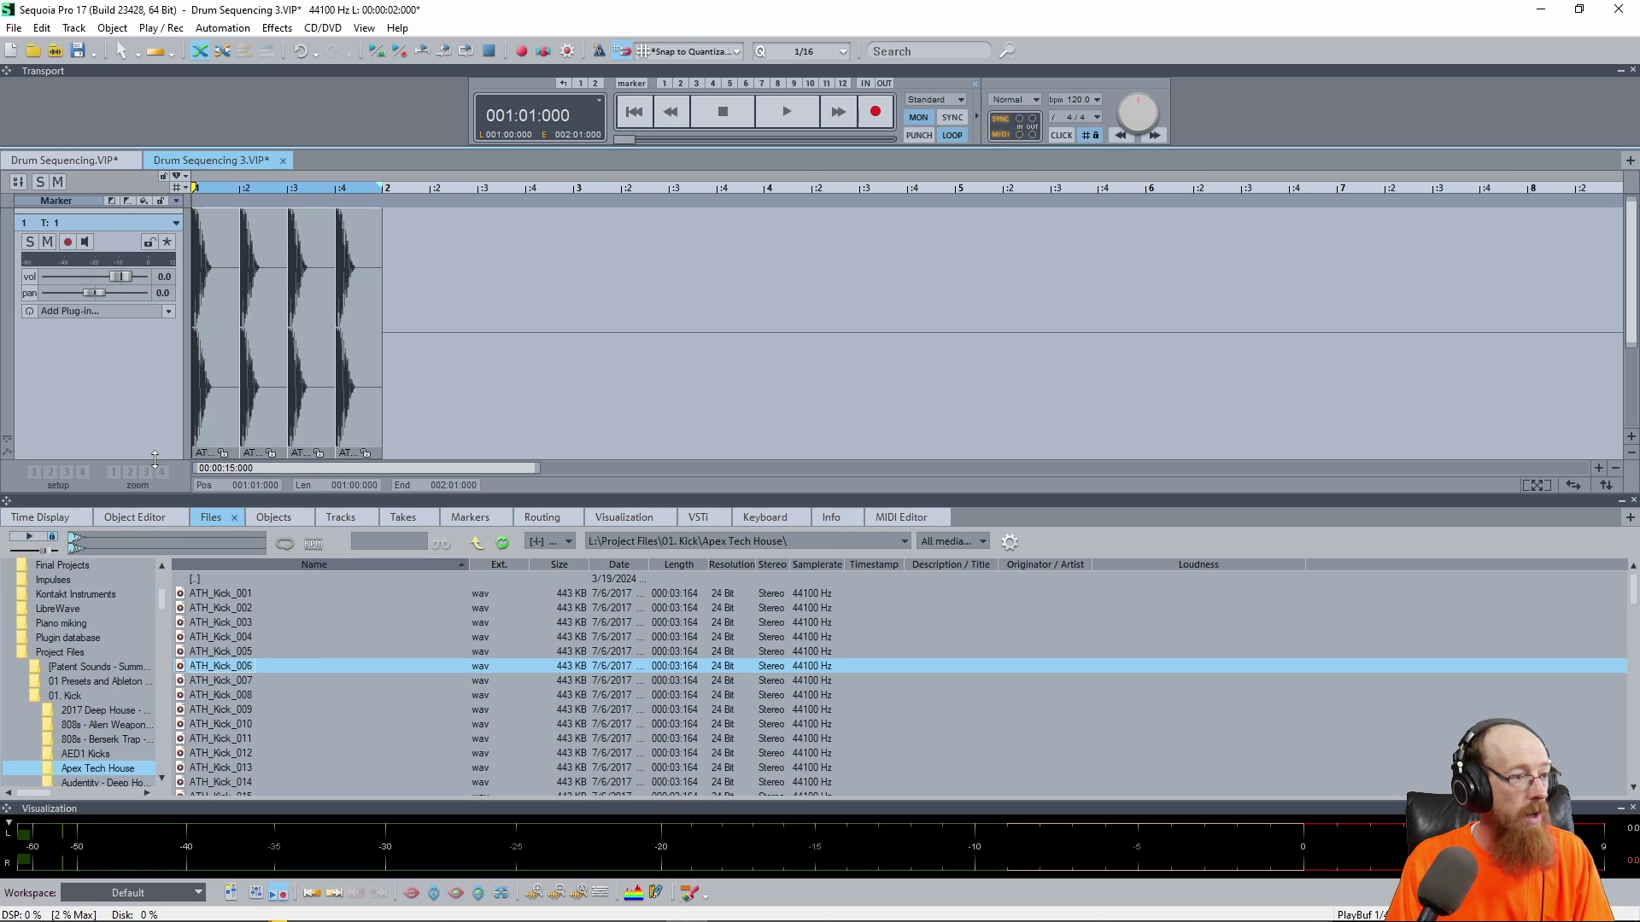
left_click_drag(154, 460, 154, 333)
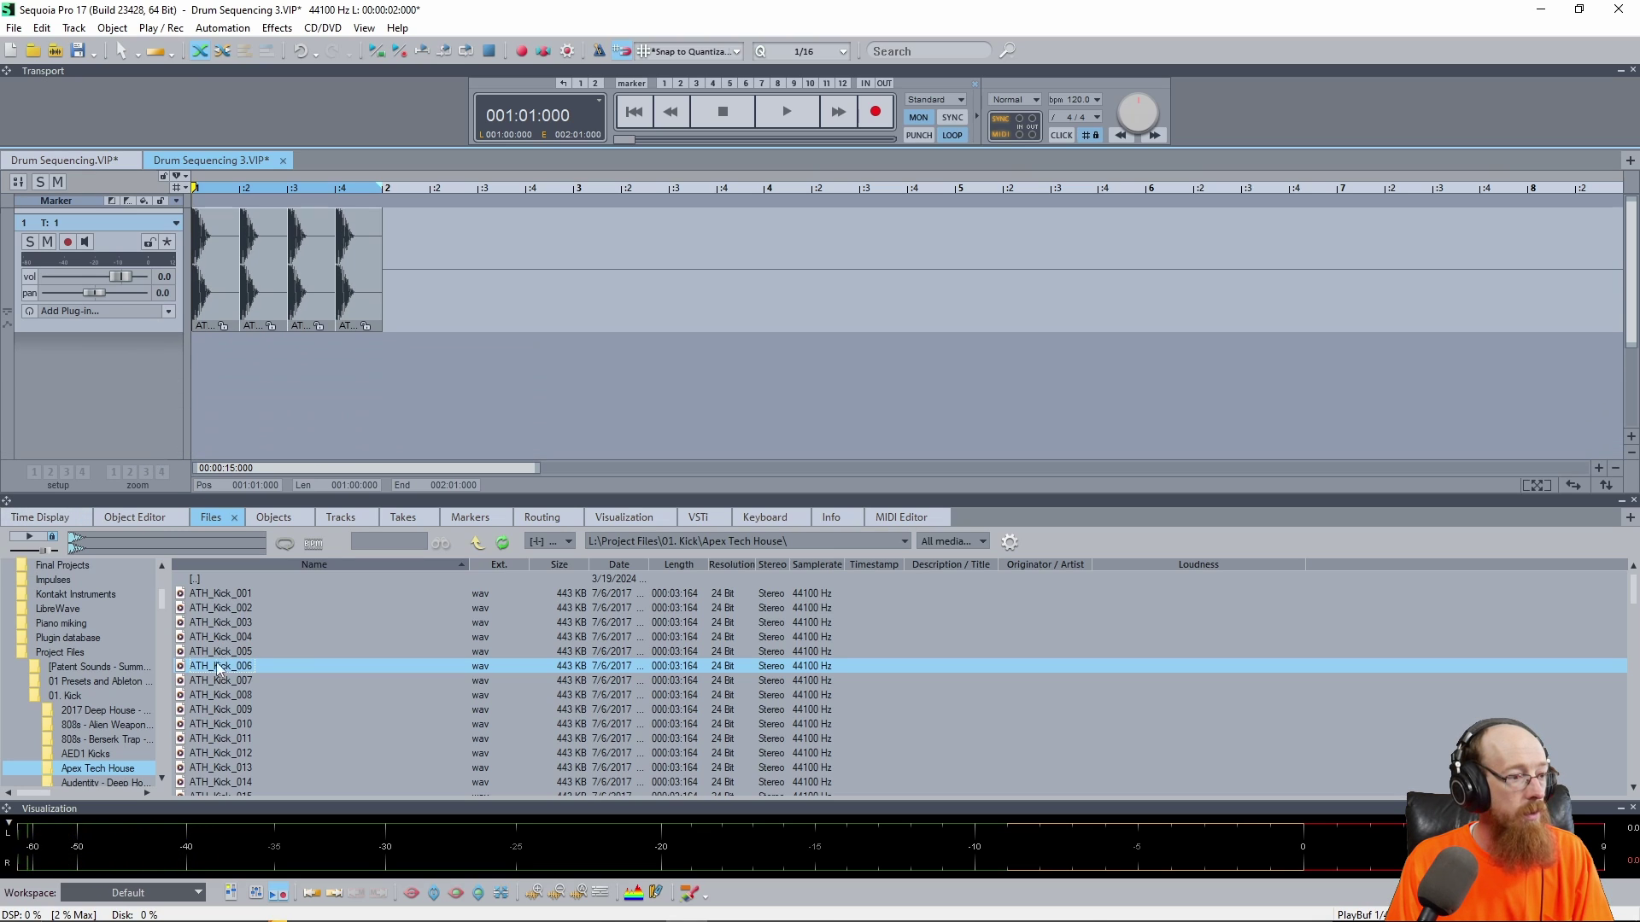
left_click(274, 396)
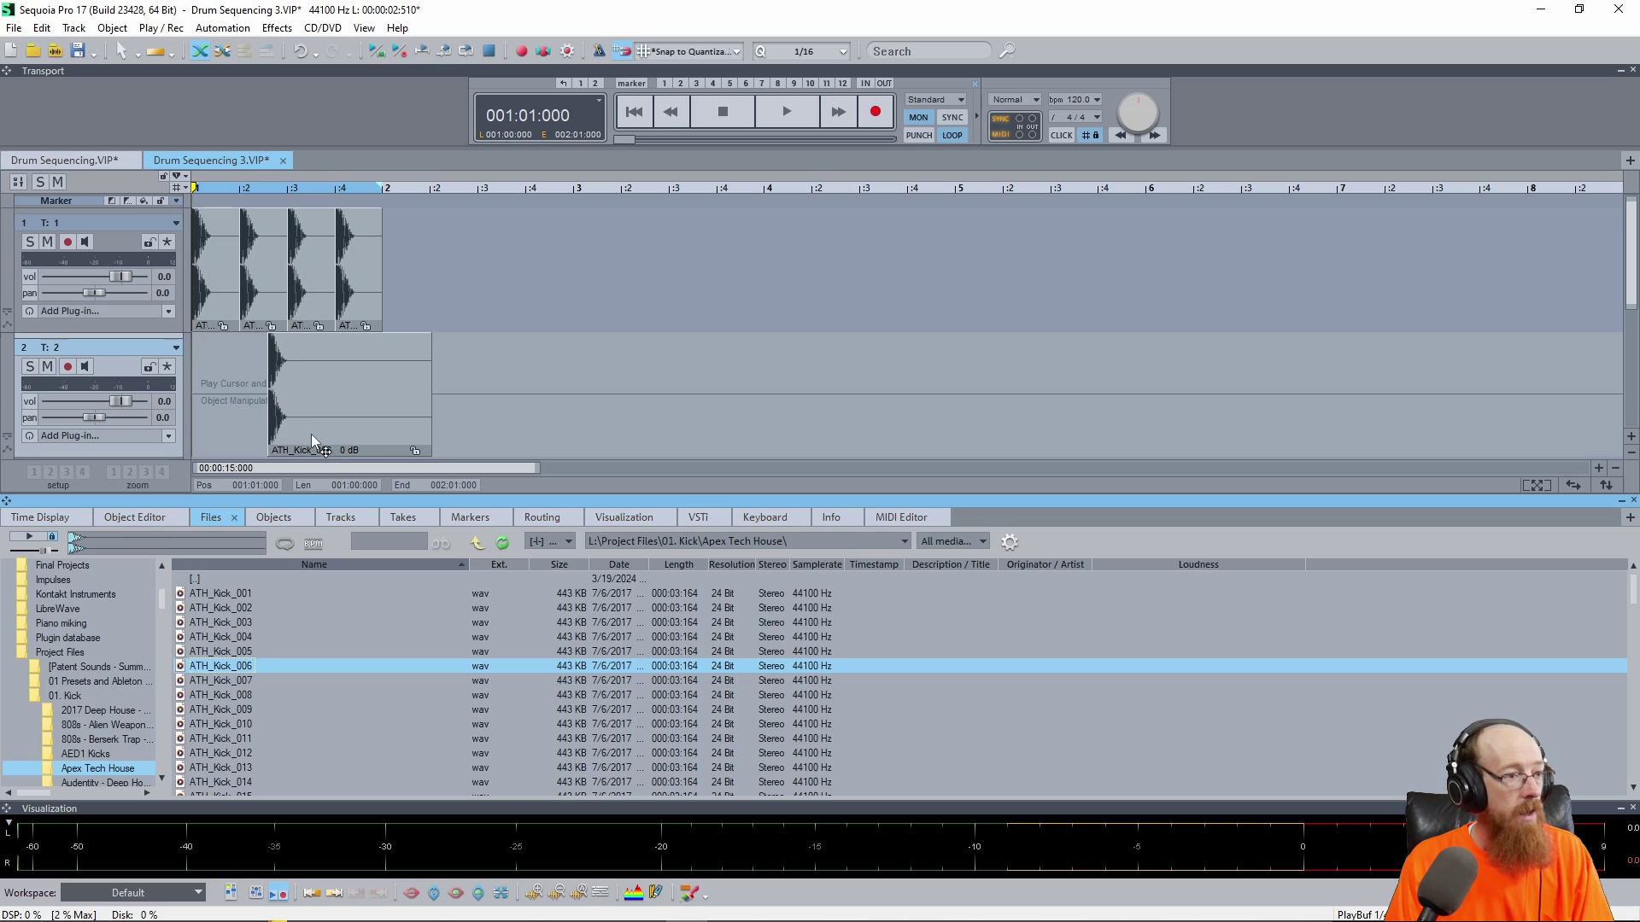
mouse_move(285, 441)
left_mouse_down()
mouse_move(268, 444)
mouse_move(345, 444)
mouse_move(258, 438)
mouse_move(271, 415)
left_mouse_up()
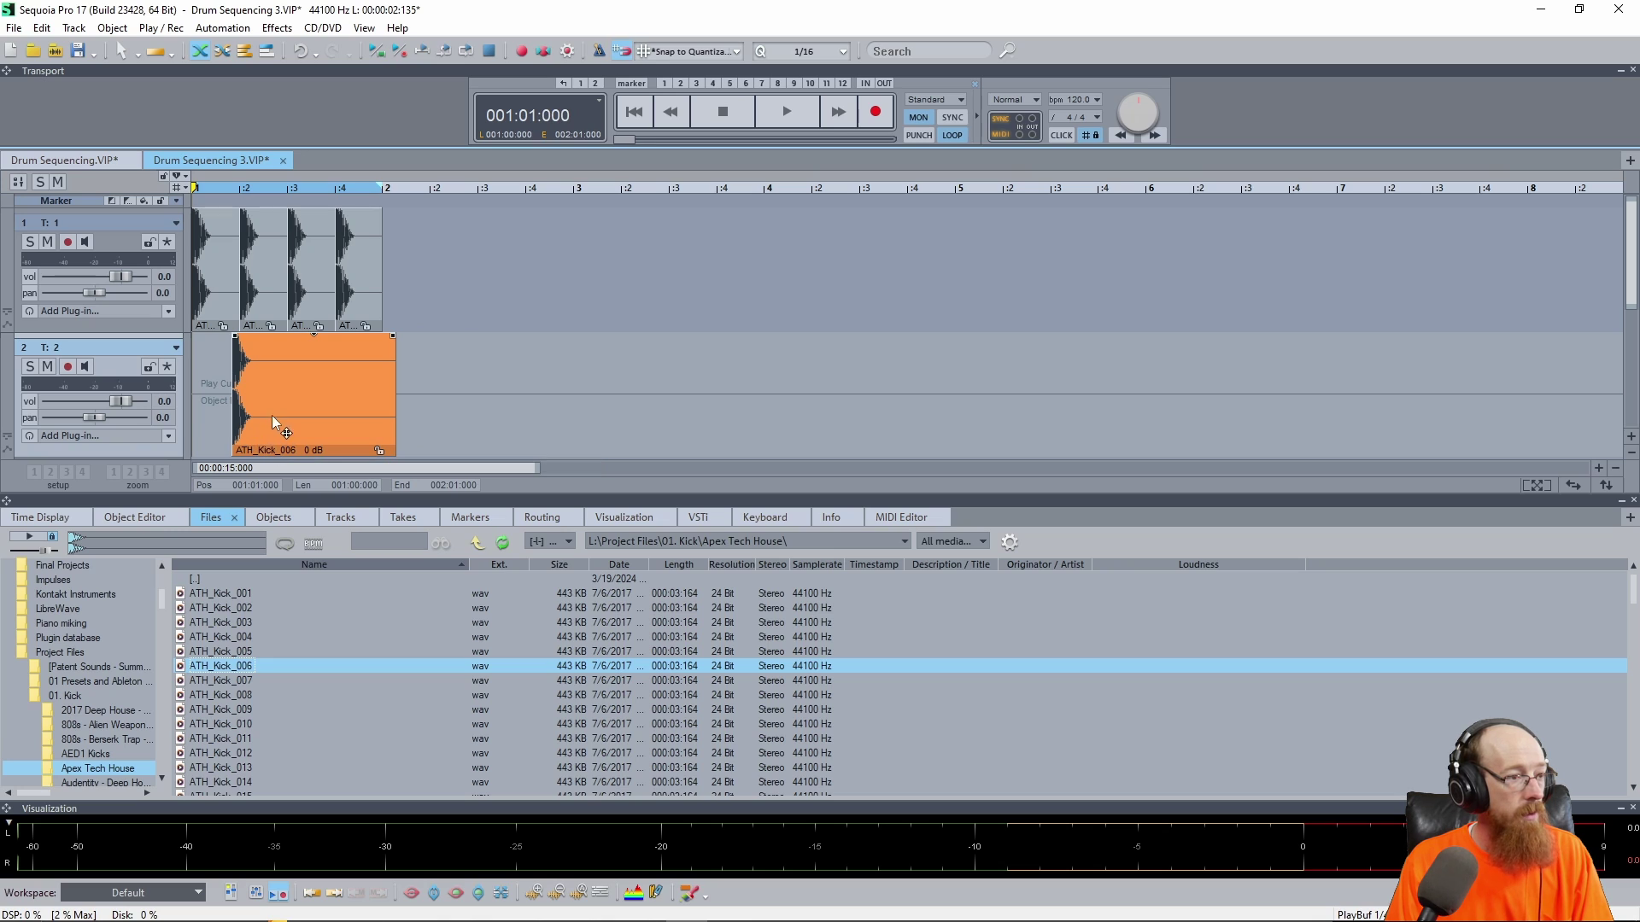
- Shorten the ATH_Kick_006 clip and line it up under the second kick
scroll(258, 429, "up", 4)
scroll(591, 432, "down", 2)
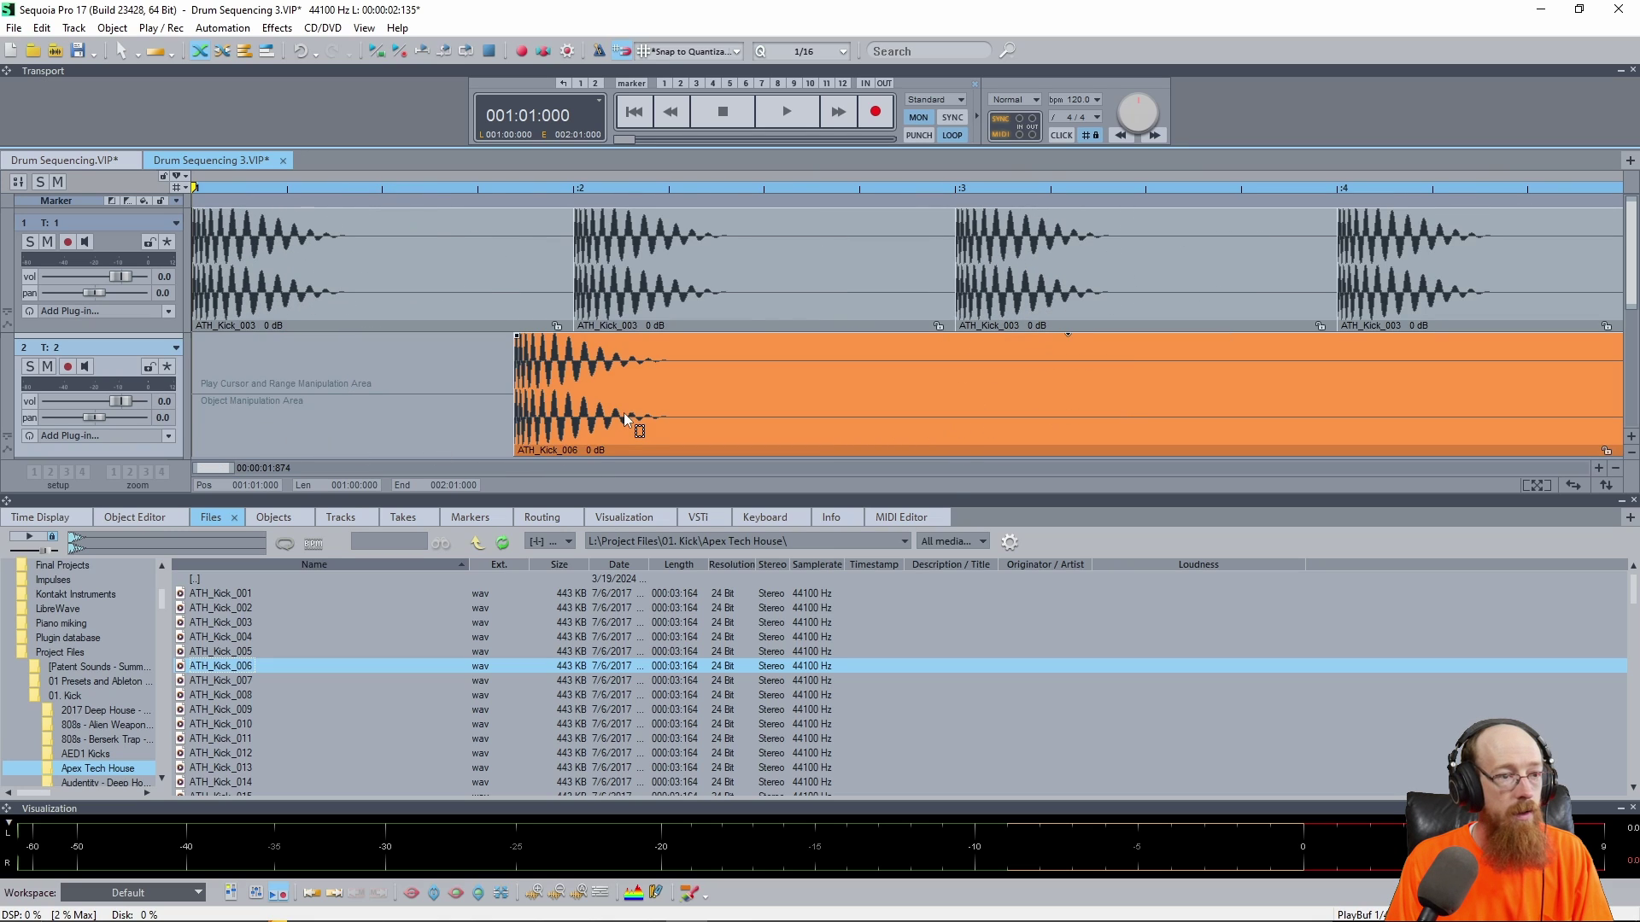
left_click_drag(1004, 444, 451, 430)
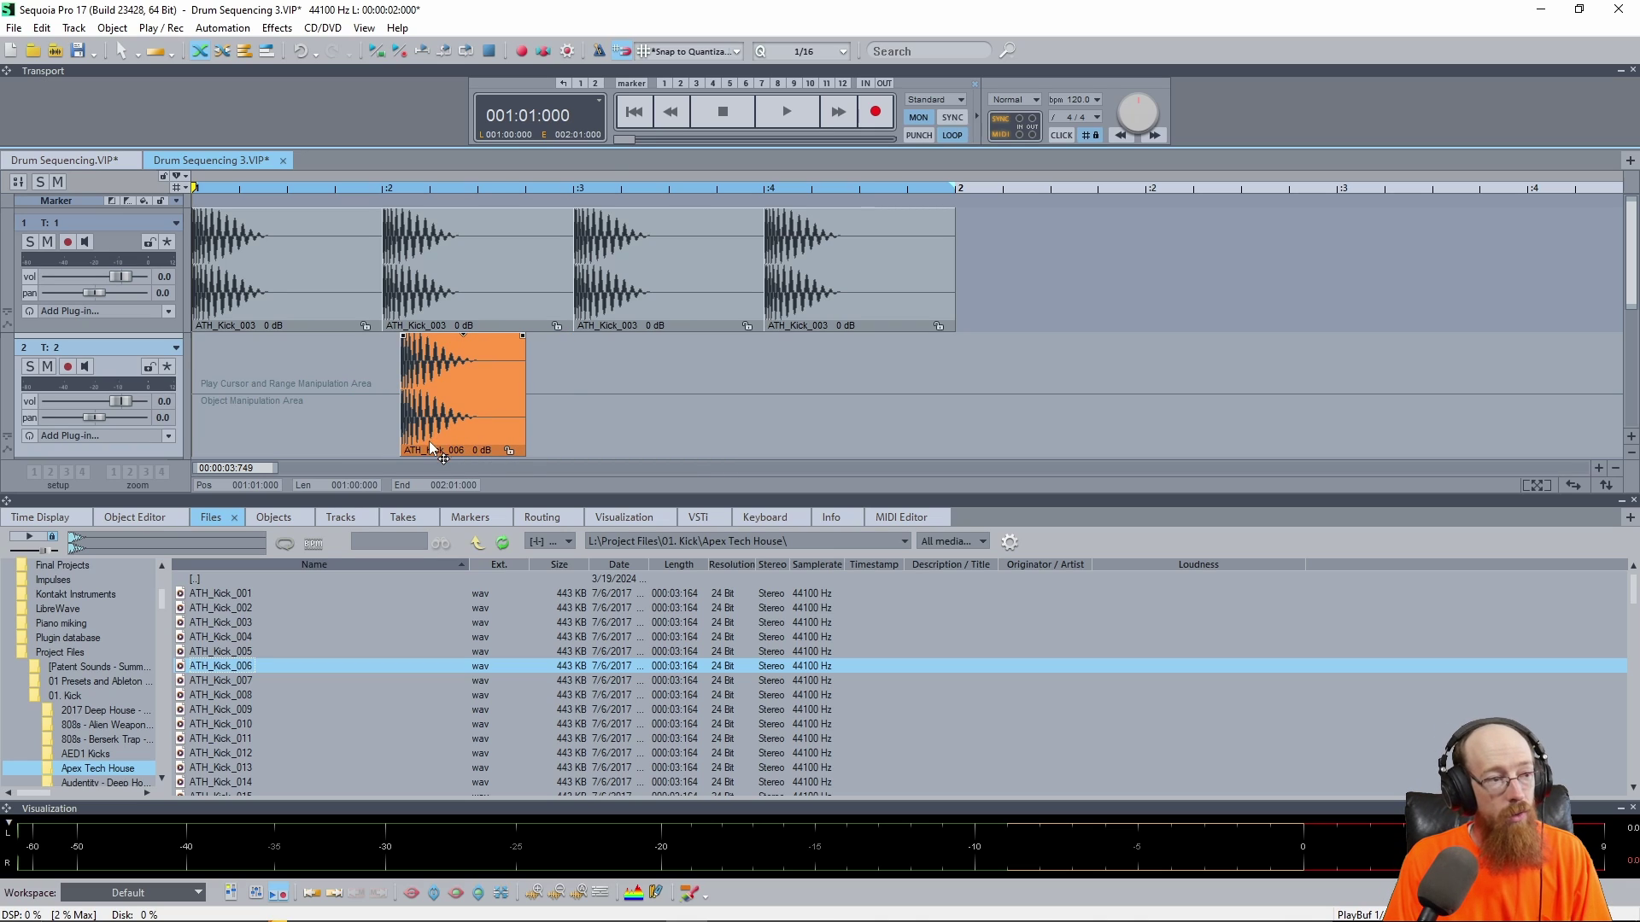
mouse_move(420, 444)
left_mouse_down()
mouse_move(397, 443)
mouse_move(412, 450)
left_mouse_up()
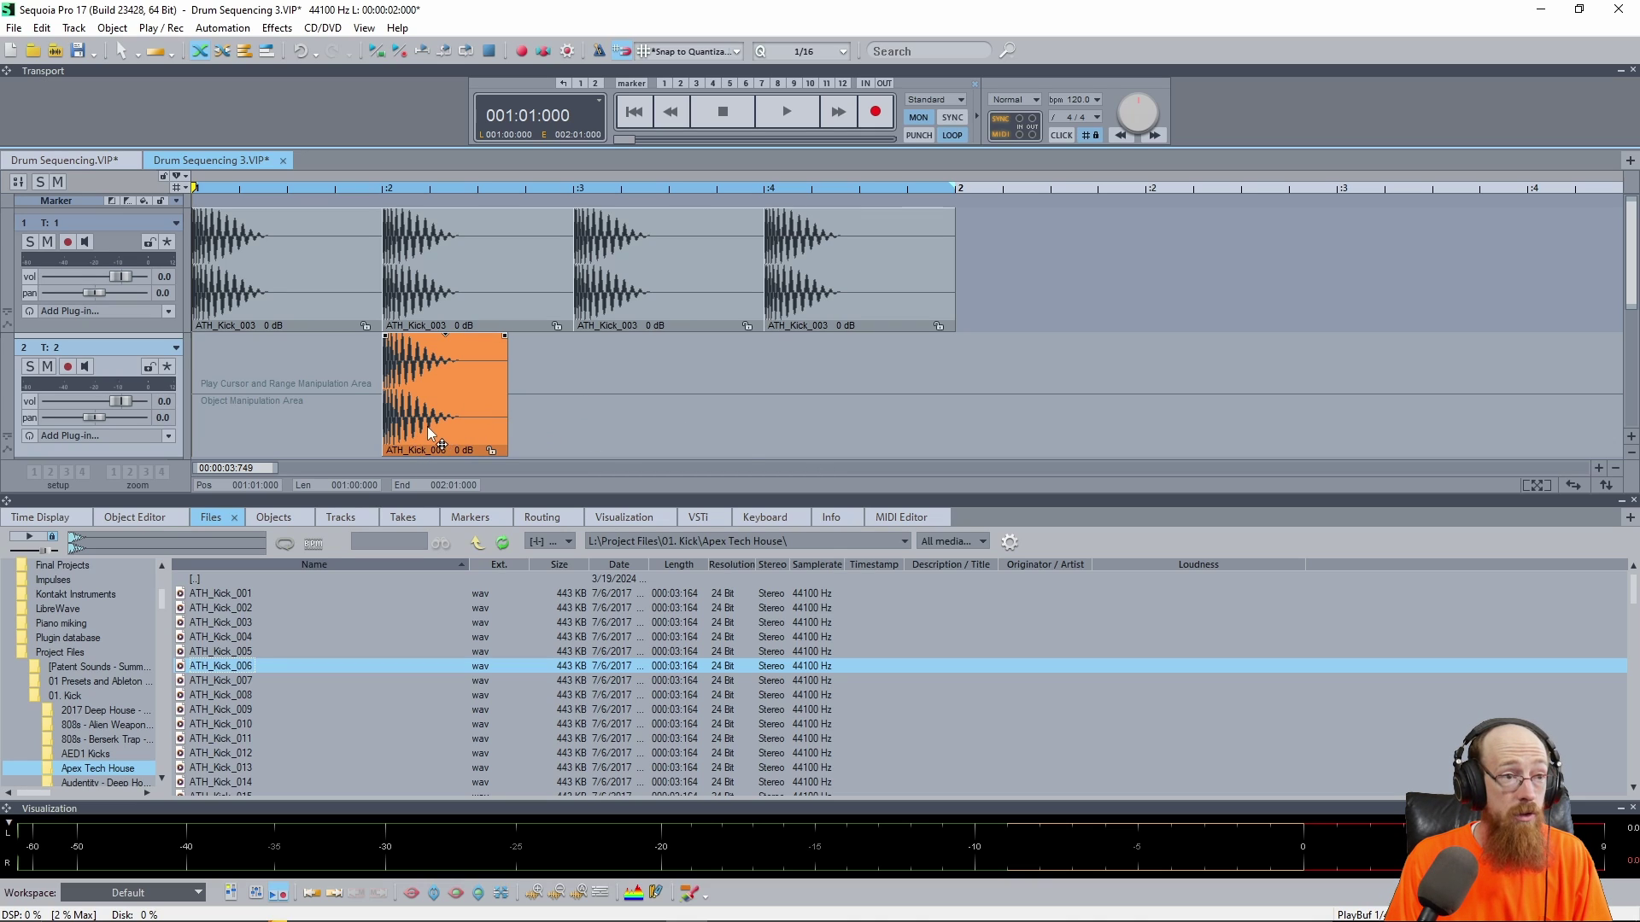
- Copy the short layered kick so it ends exactly at bar 2
left_click_drag(437, 445, 816, 436)
left_click(690, 420)
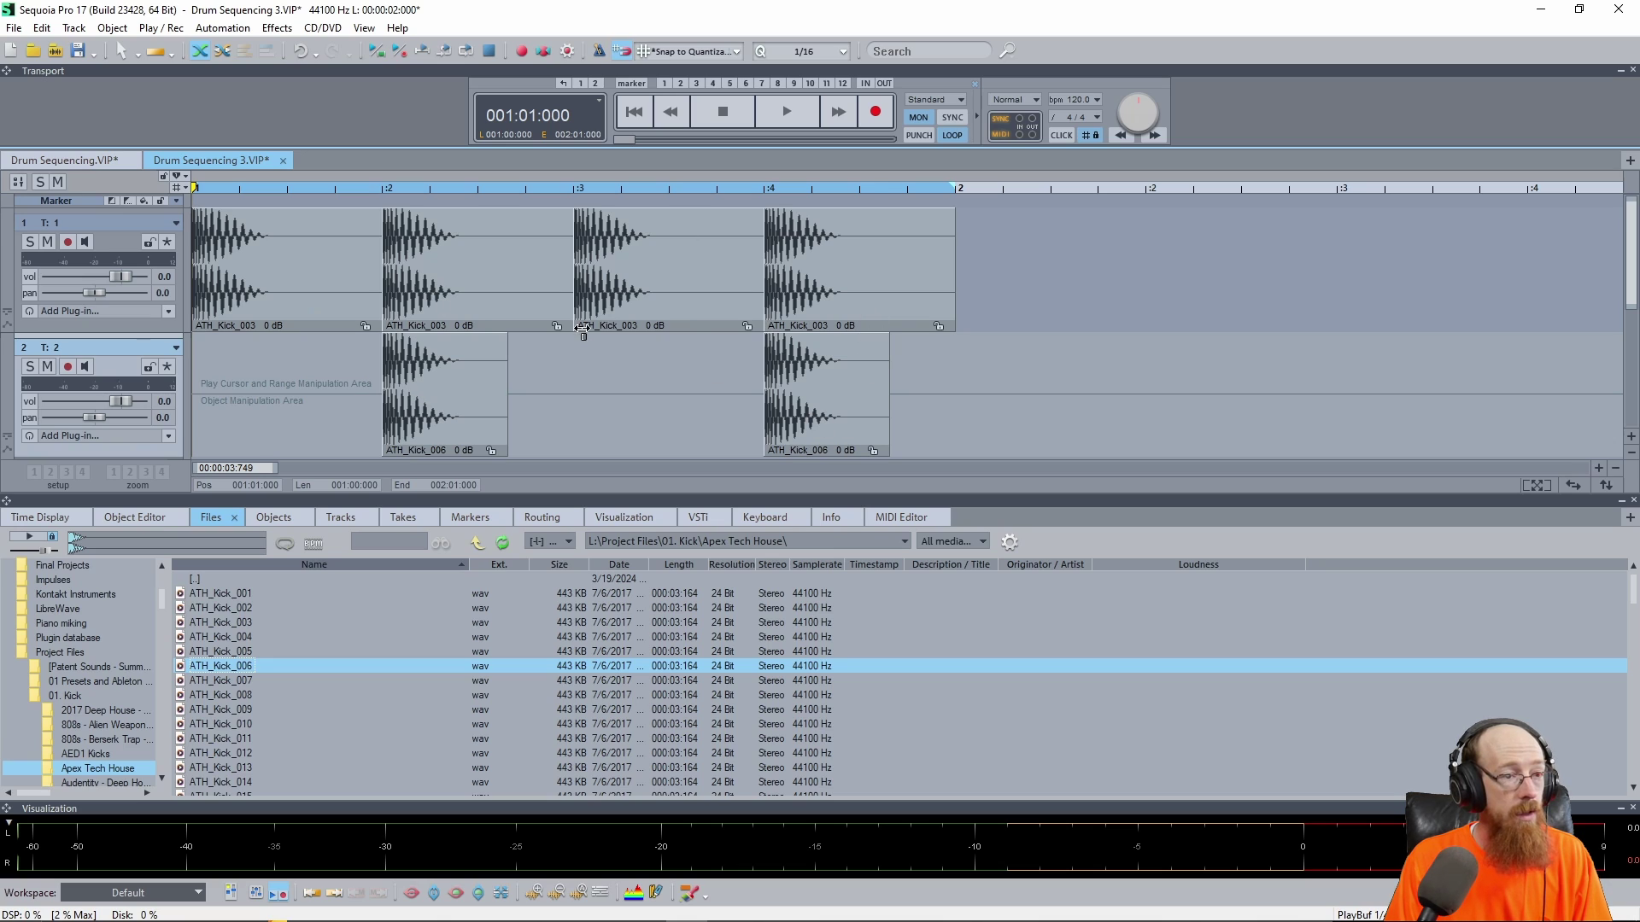
left_click_drag(828, 442, 957, 453)
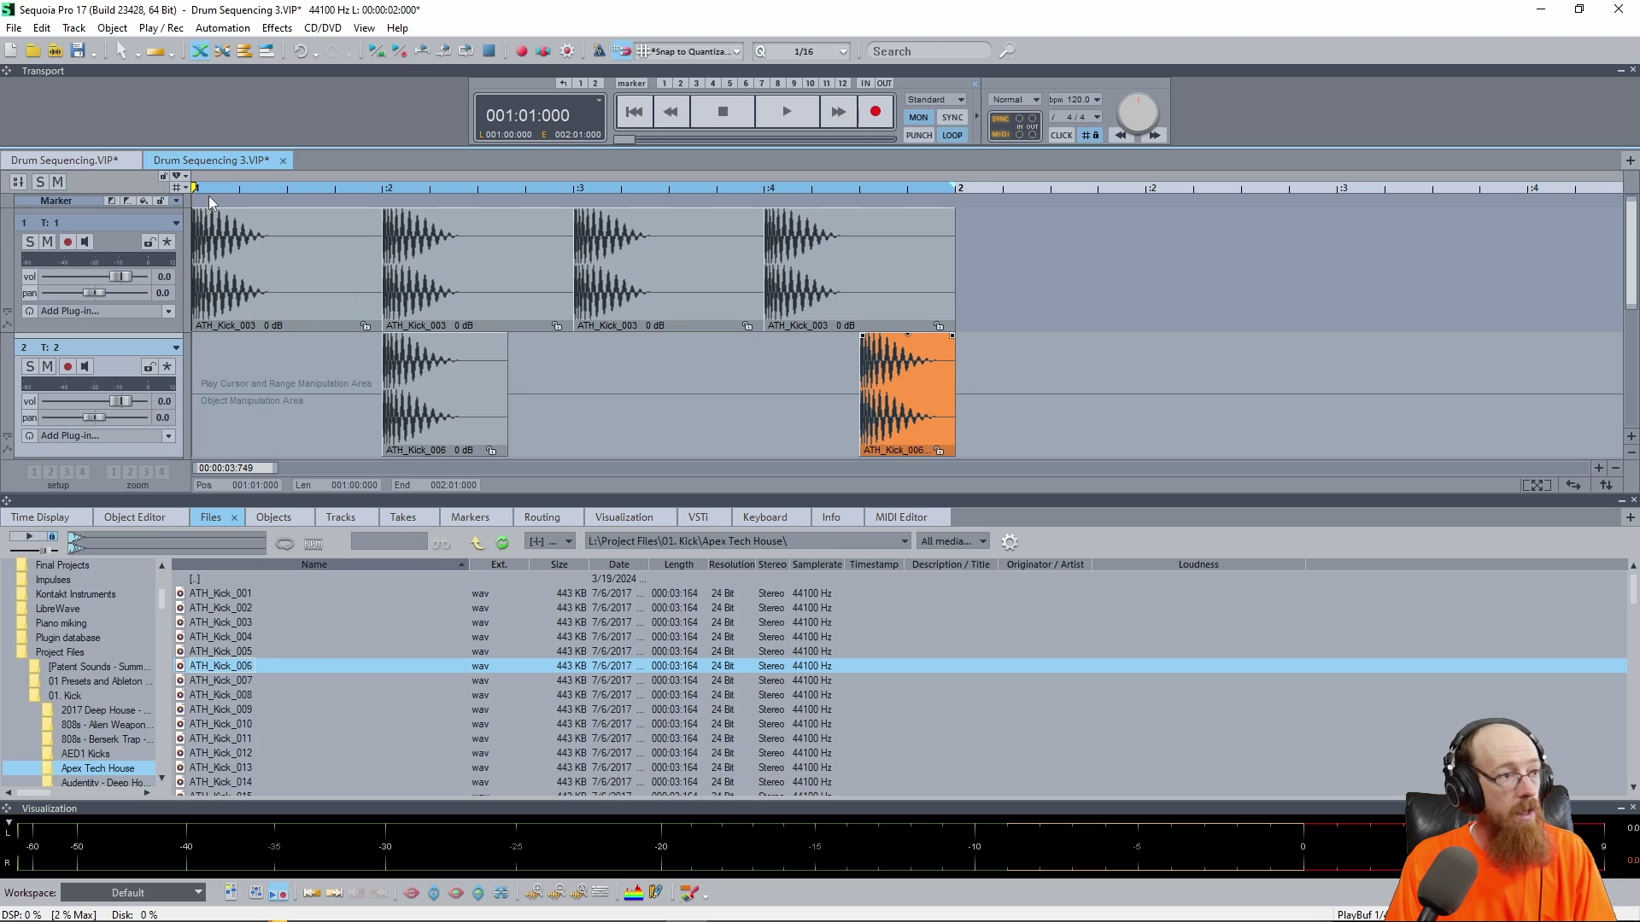
- Set track 2's volume to -10.6 dB and track 1's to -6.7 dB, checking by playback
key("space")
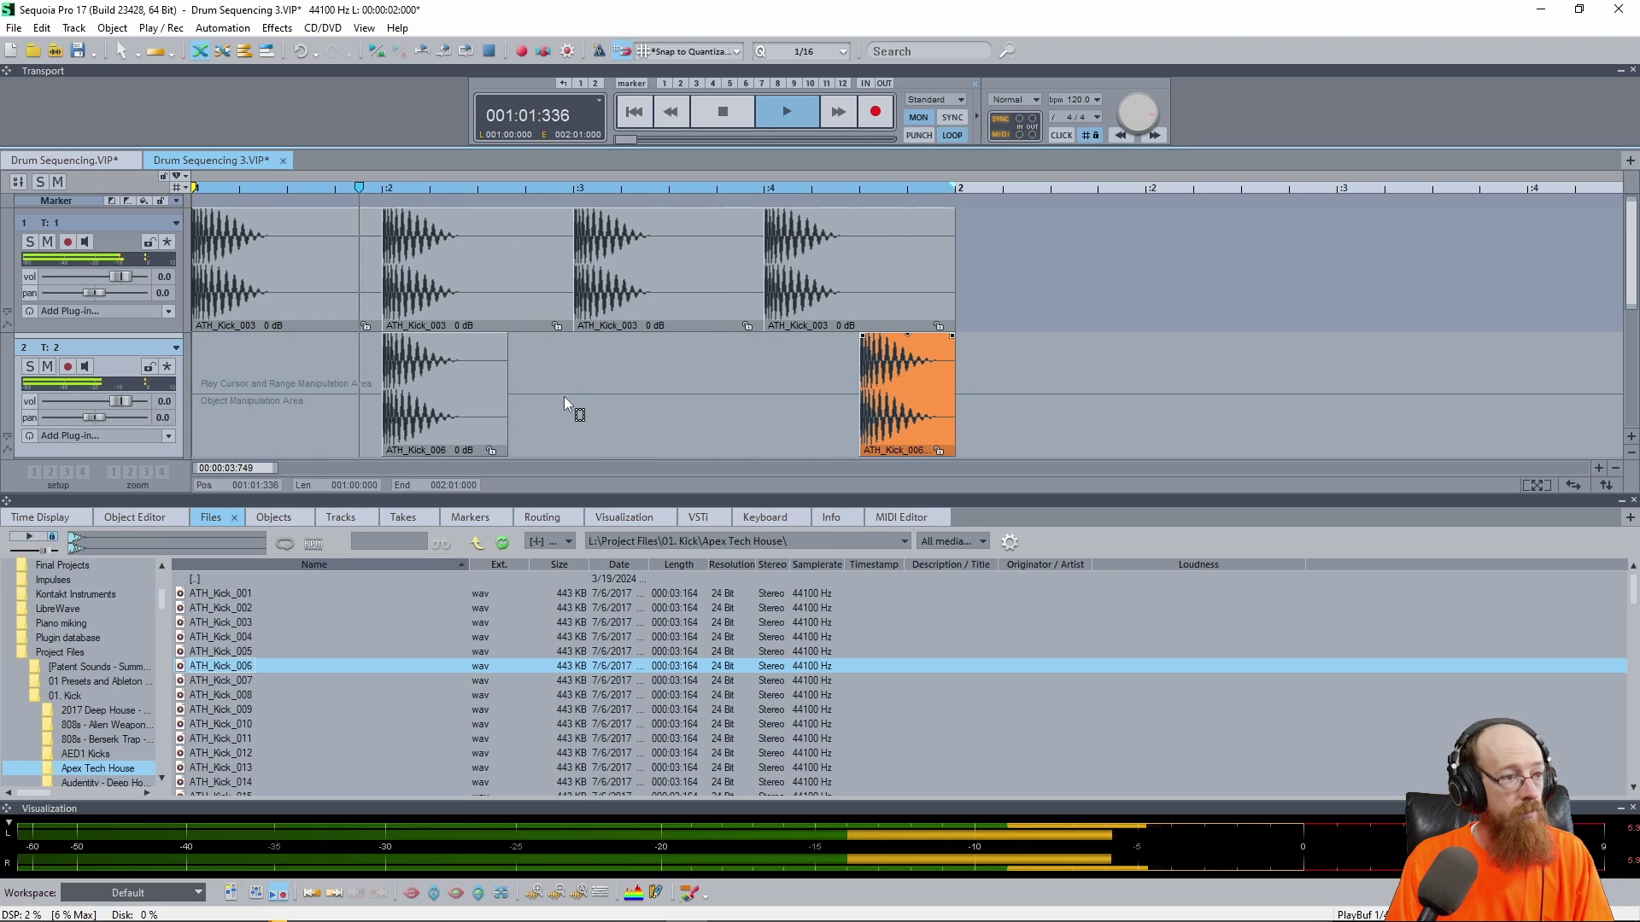
key("space")
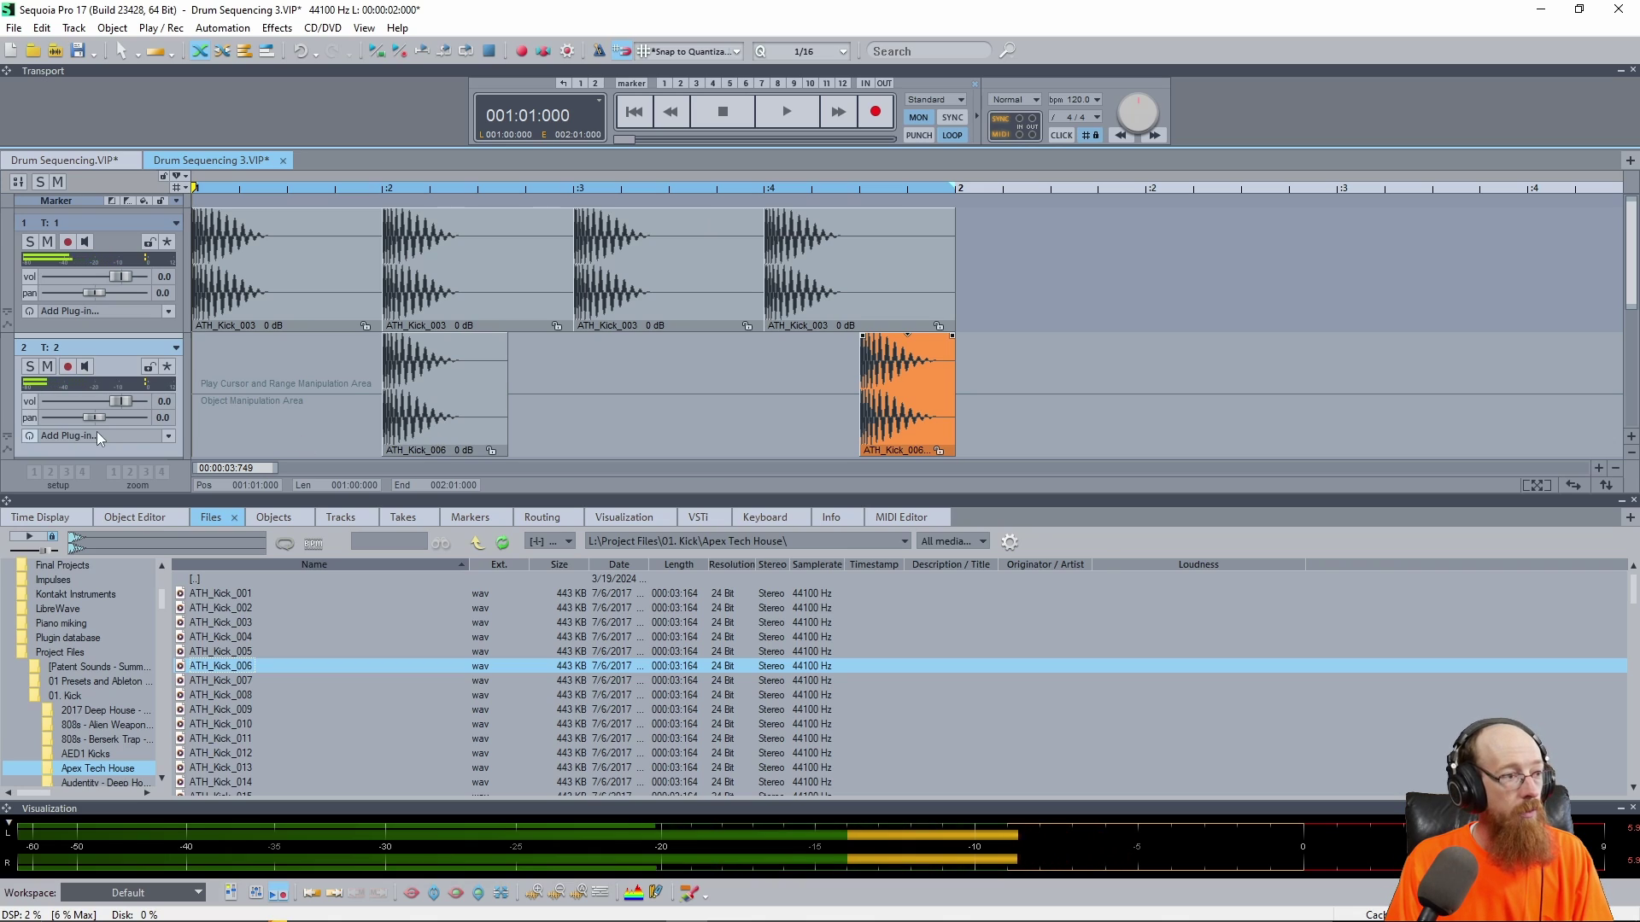
left_click_drag(120, 401, 104, 402)
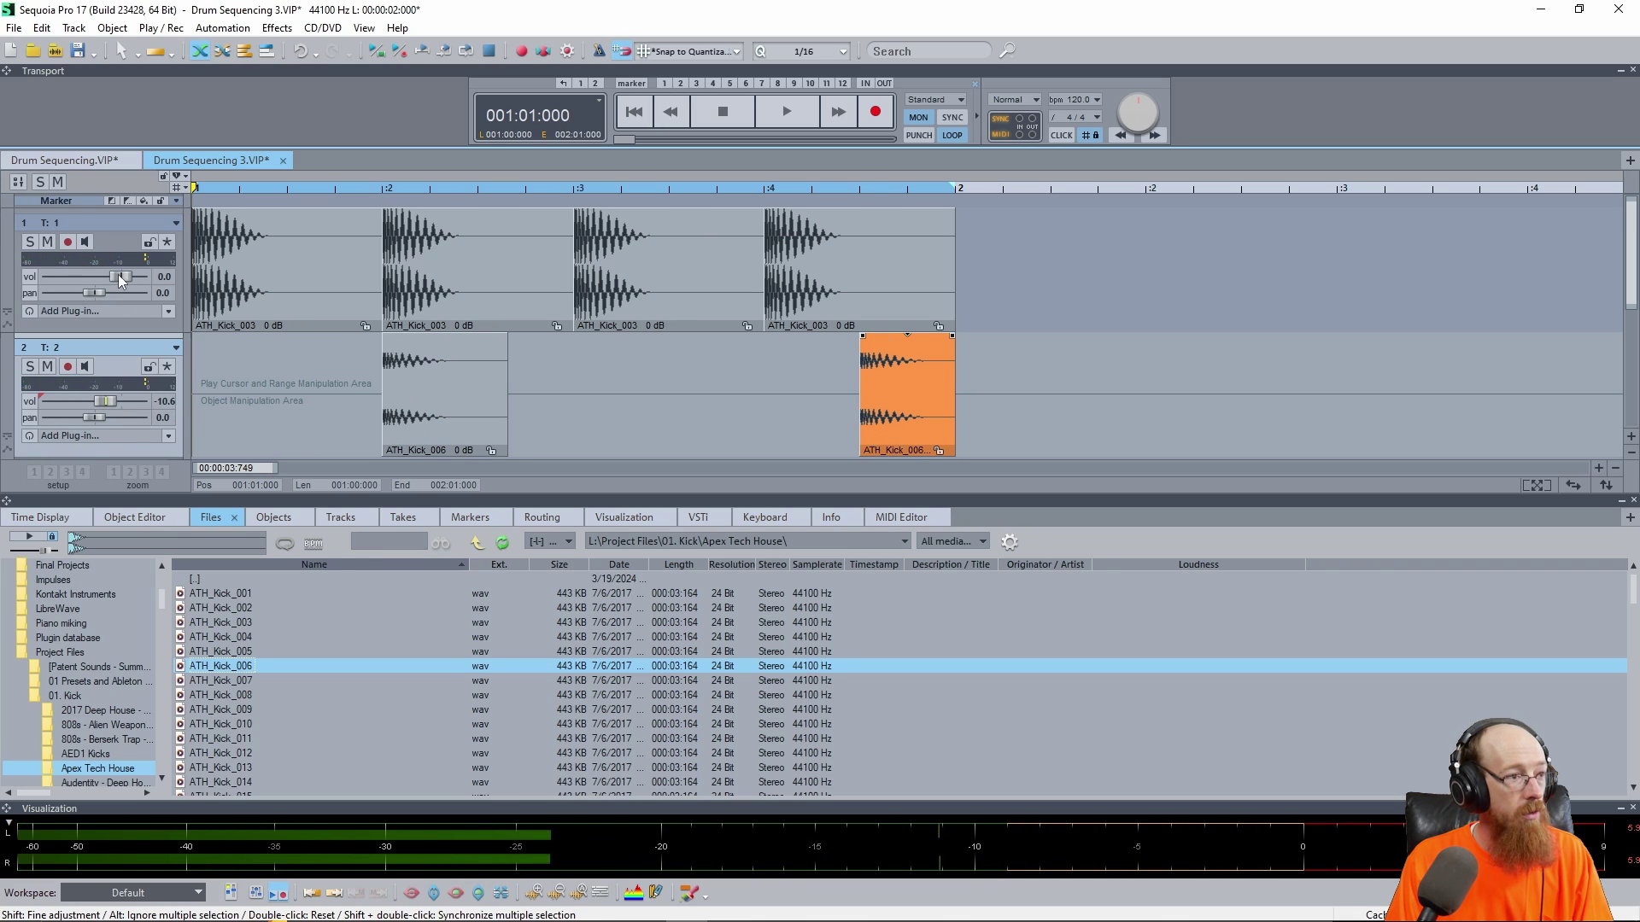
left_click_drag(120, 277, 106, 282)
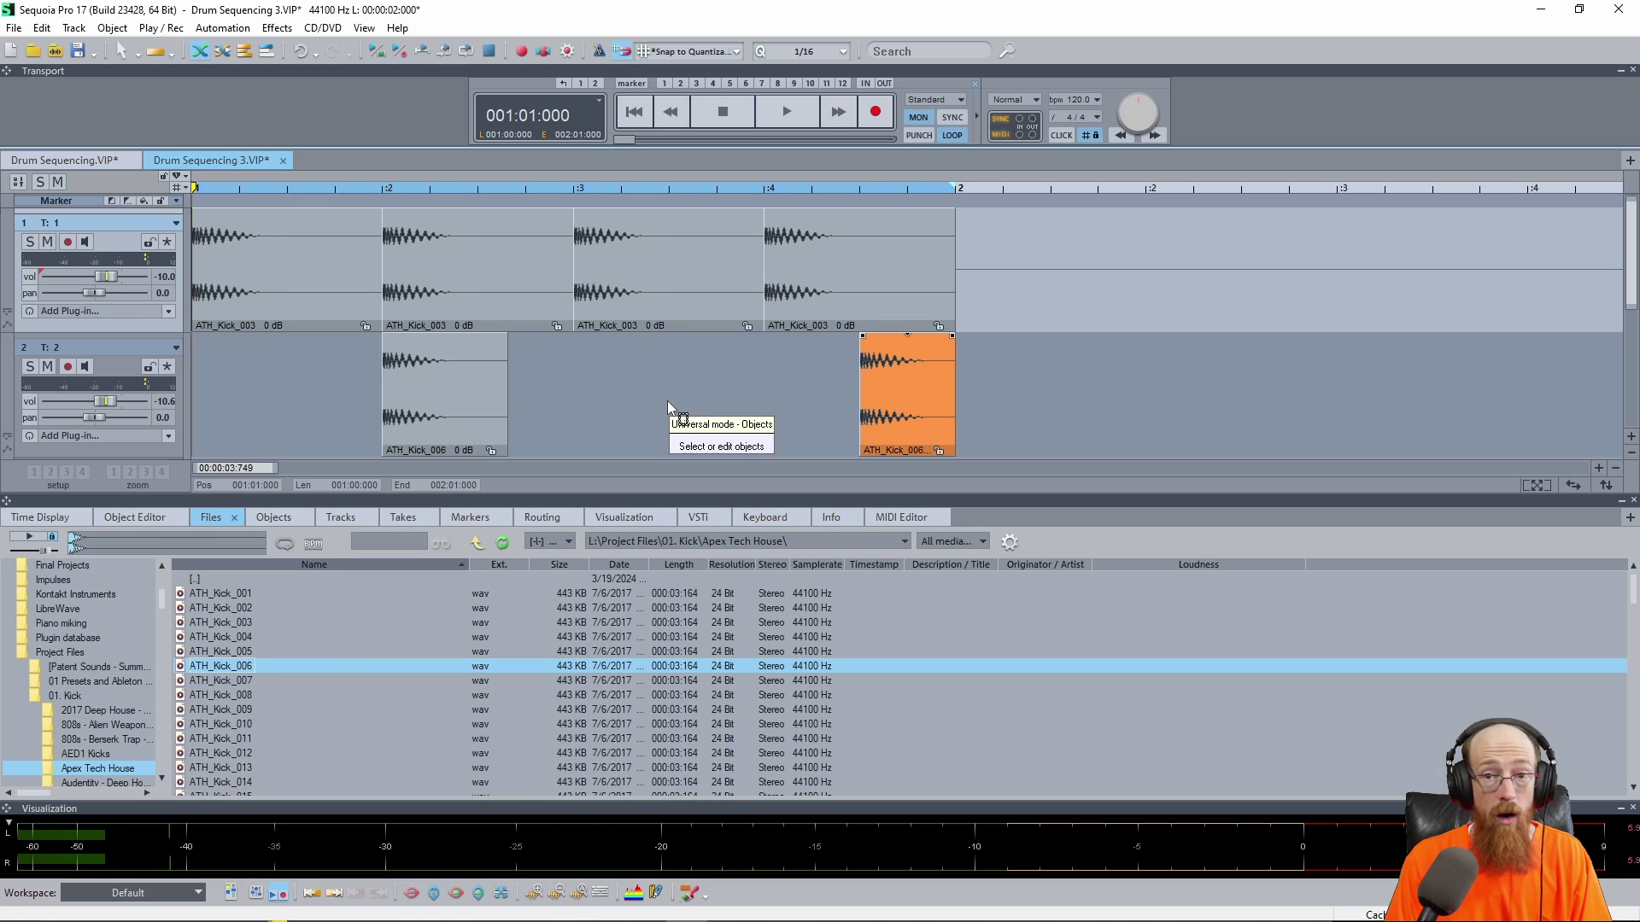
scroll(692, 402, "up", 3)
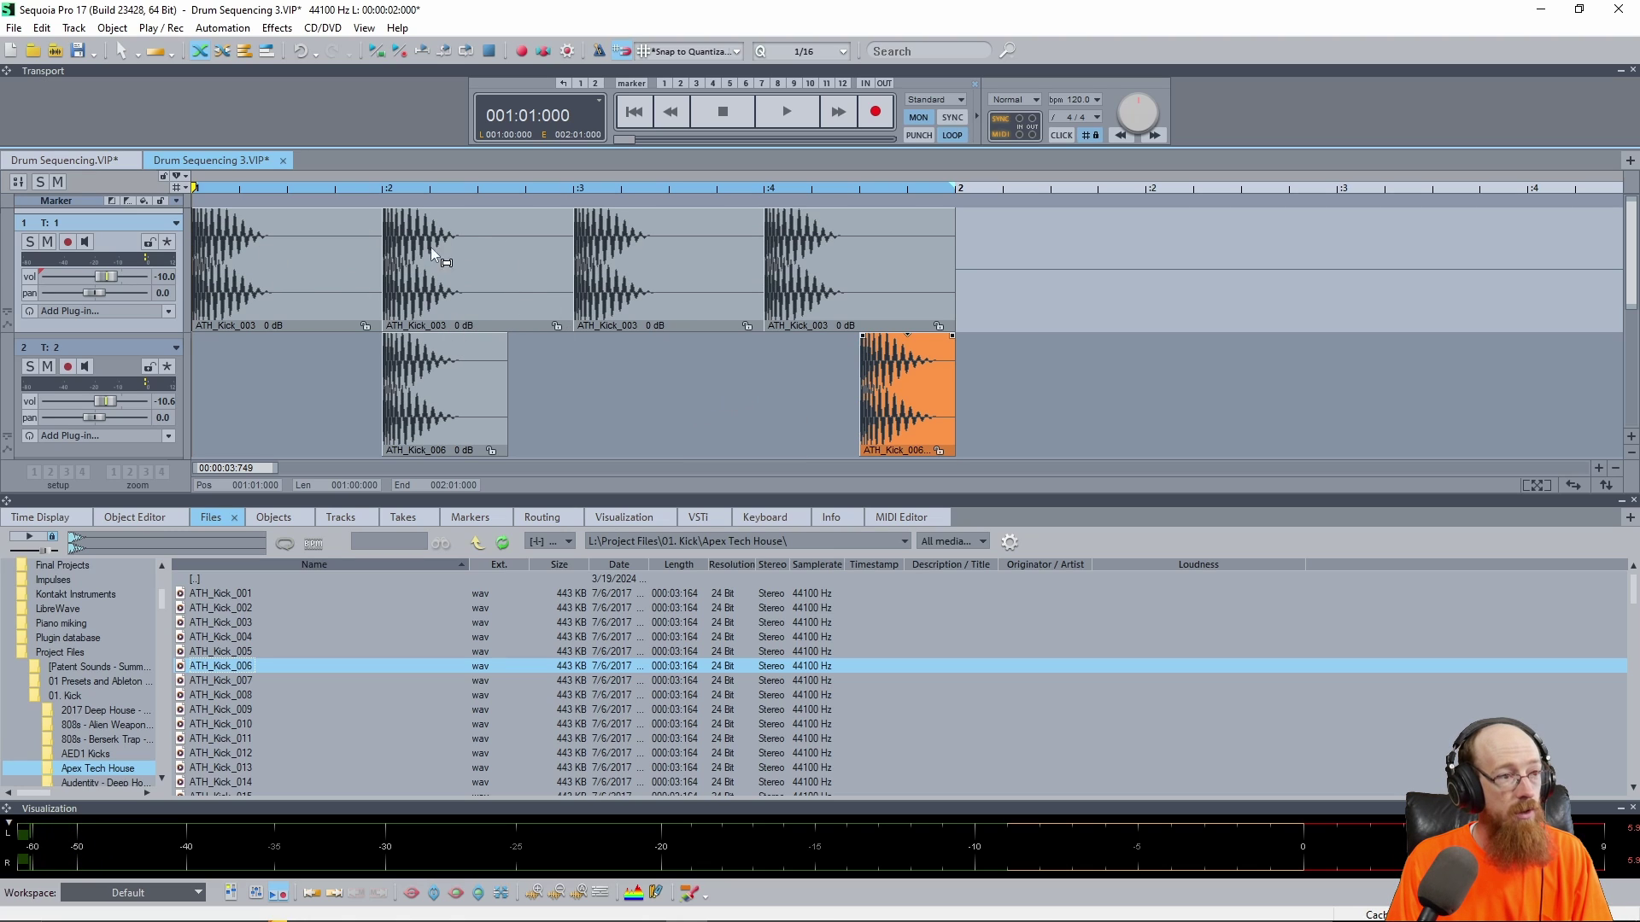
key("space")
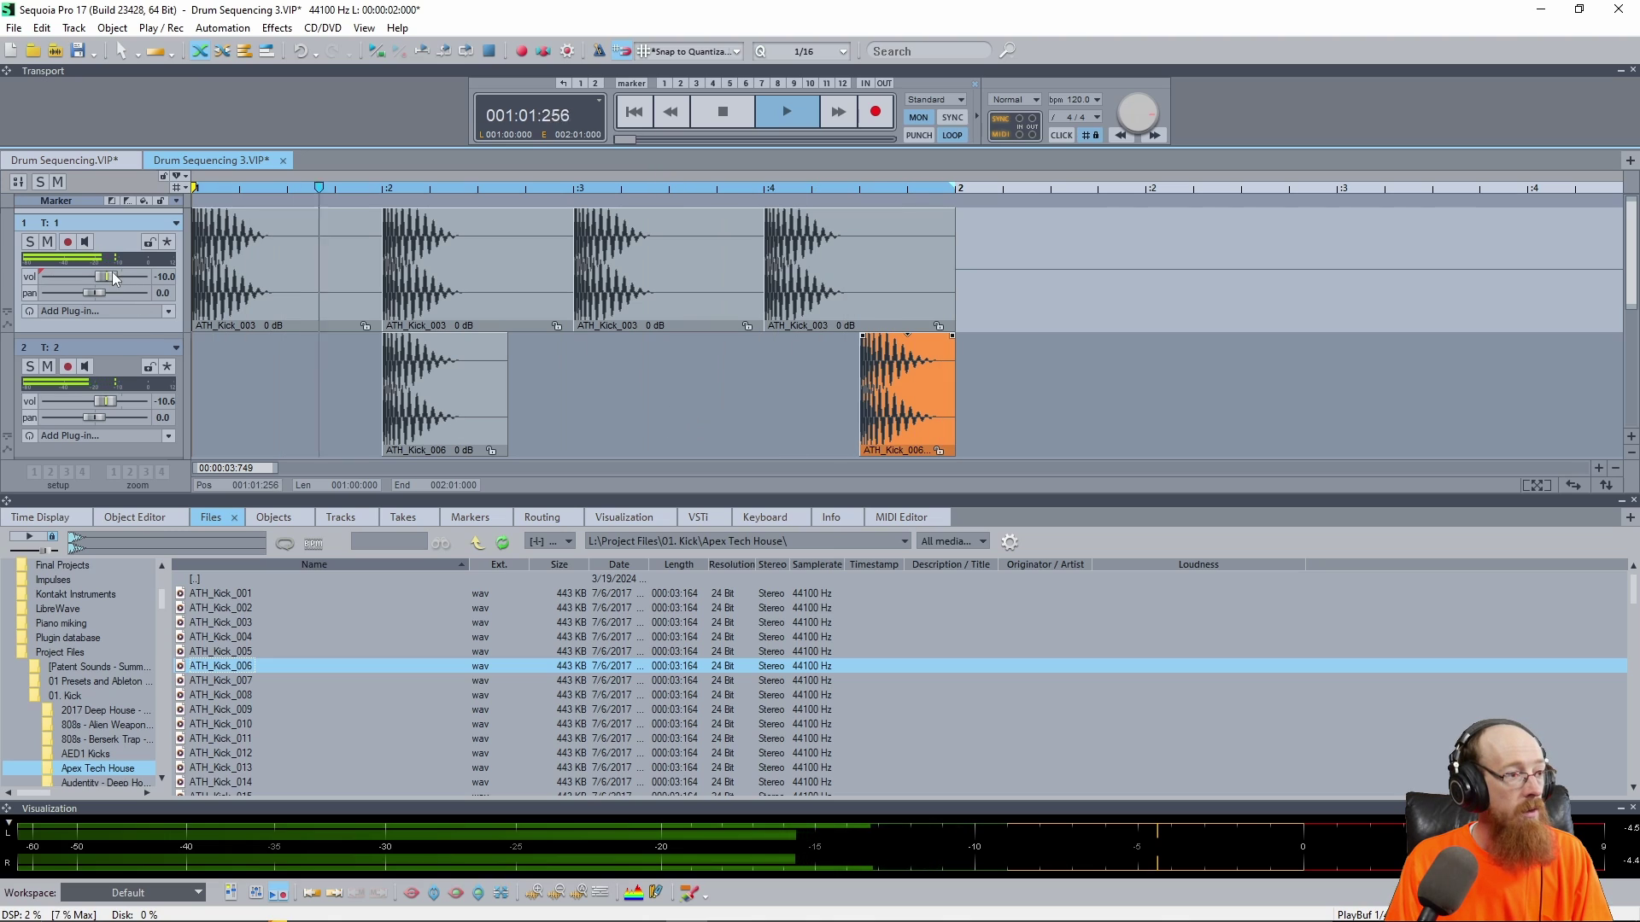
left_click_drag(111, 272, 119, 278)
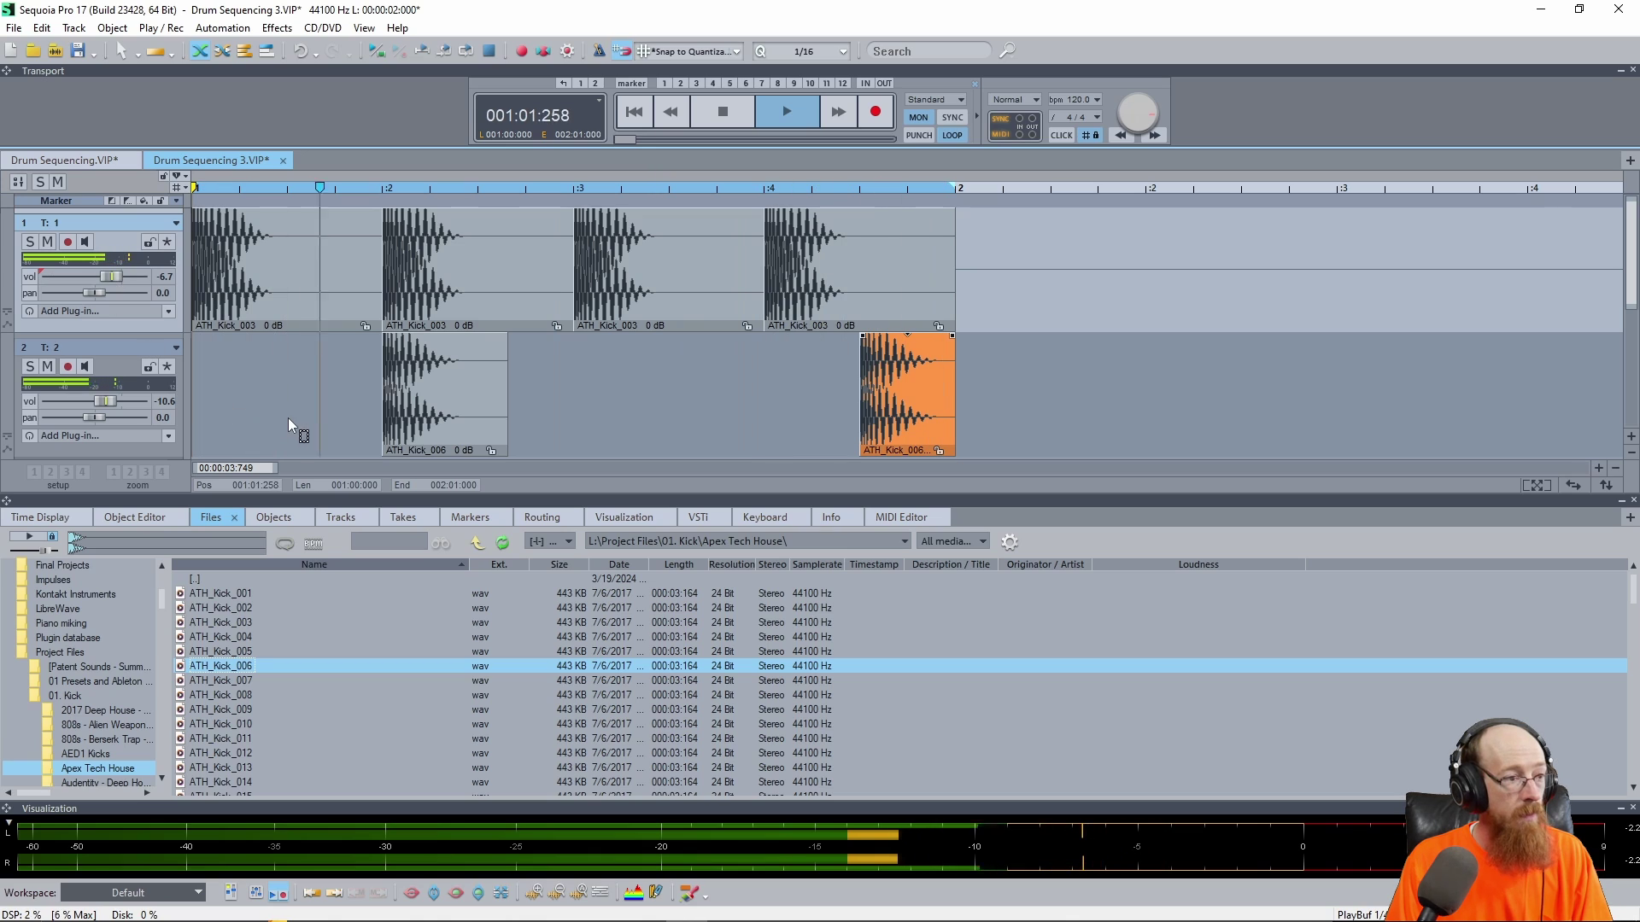
key("space")
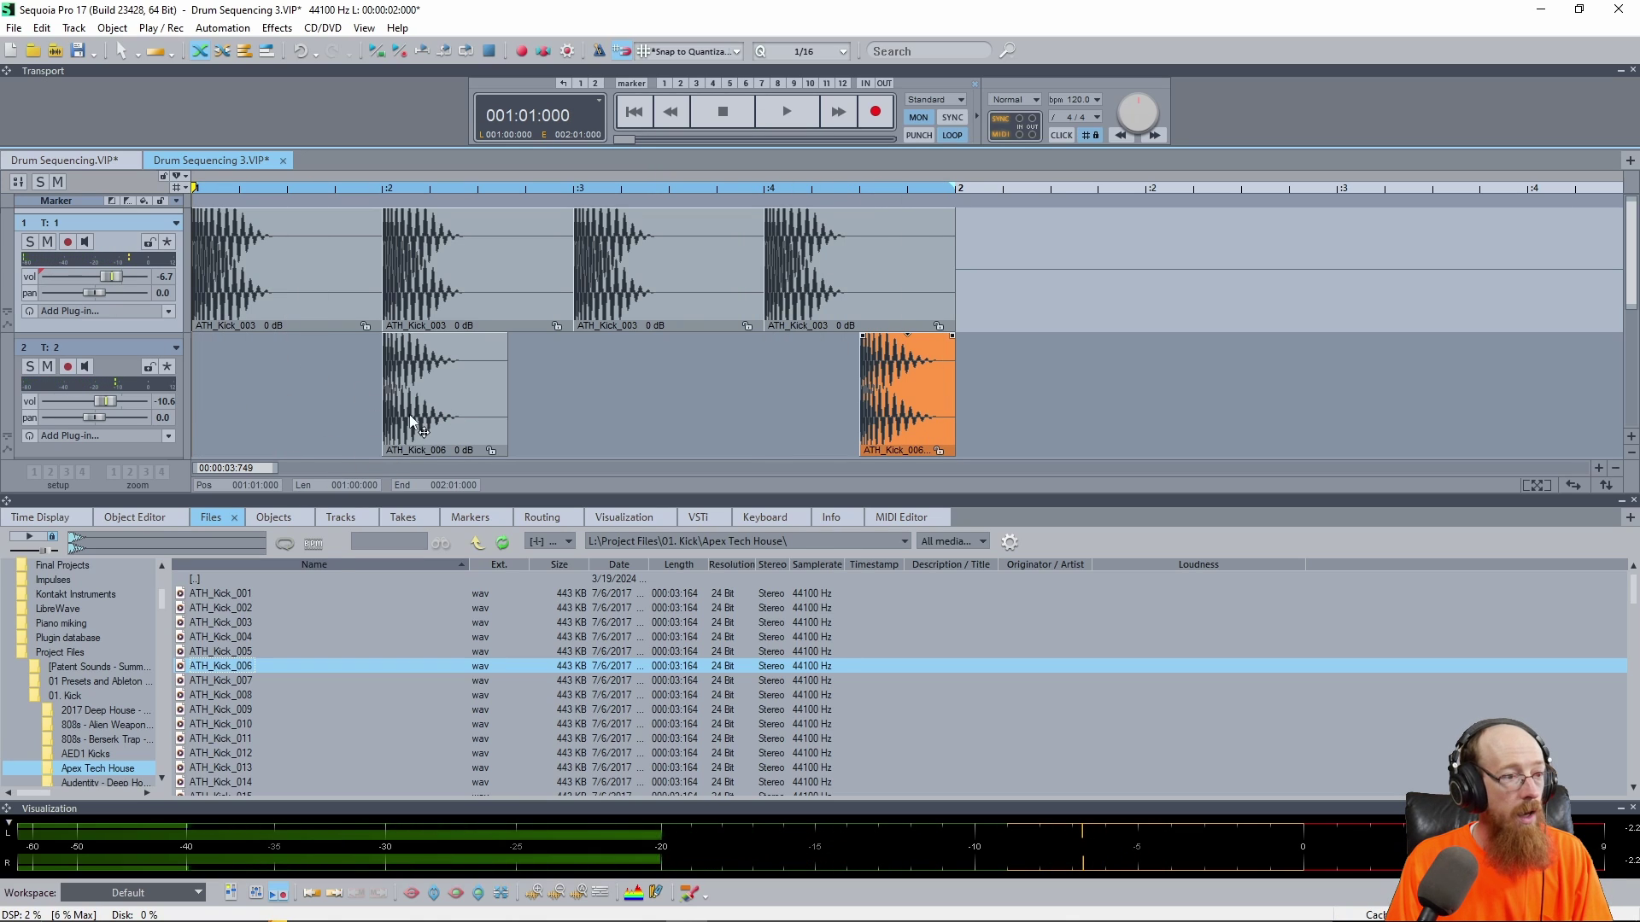
scroll(306, 371, "down", 1)
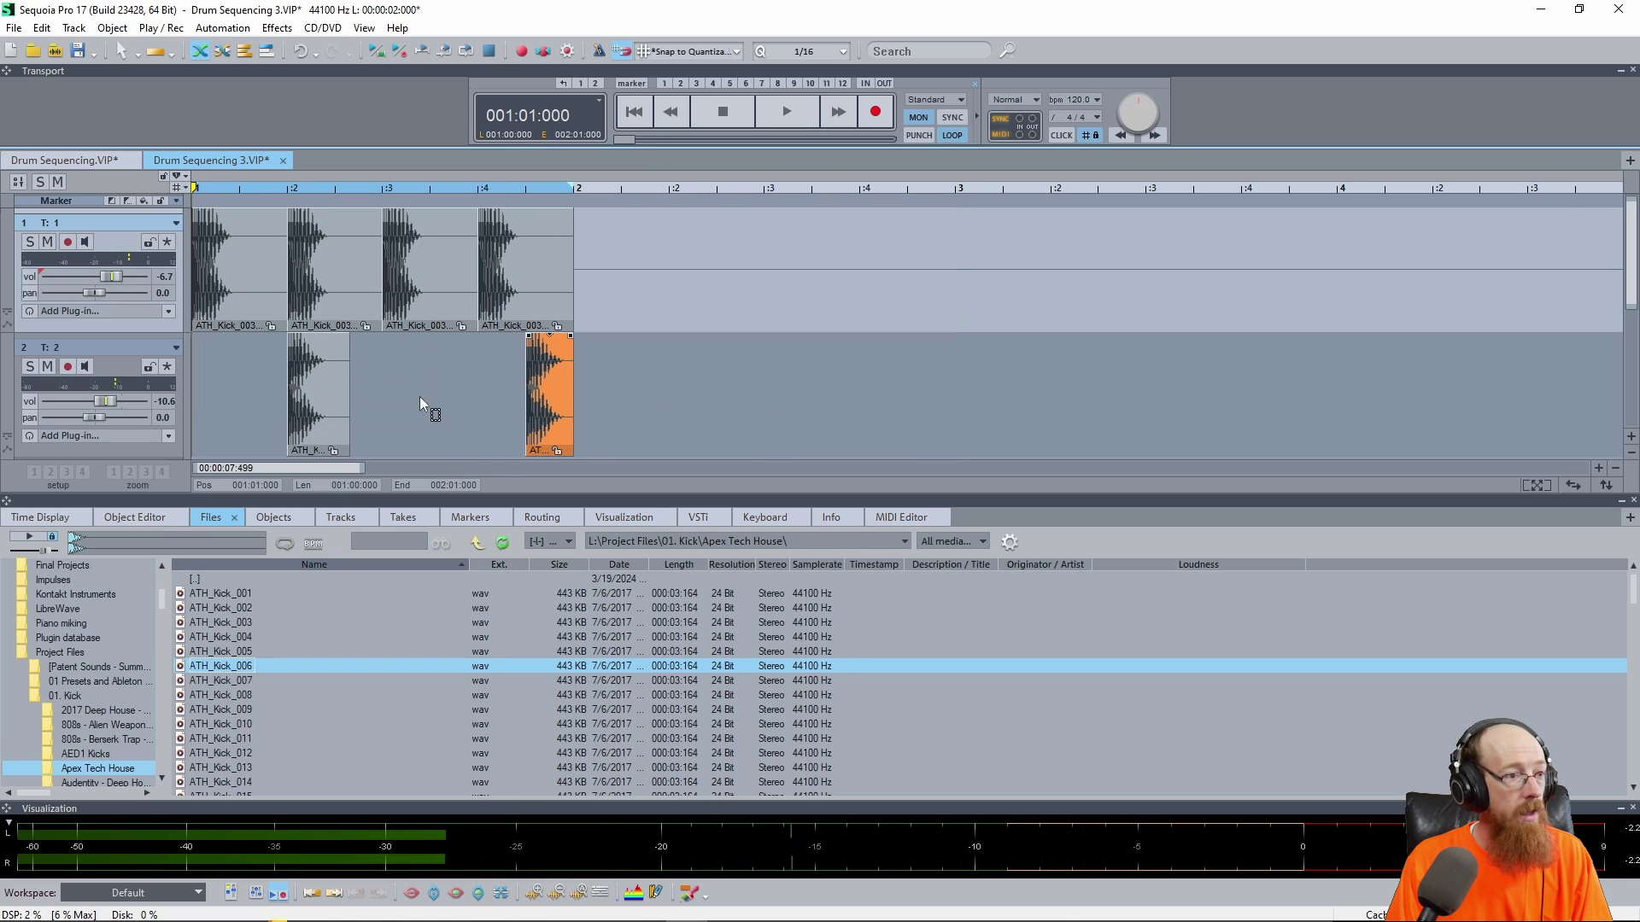
scroll(424, 397, "down", 2)
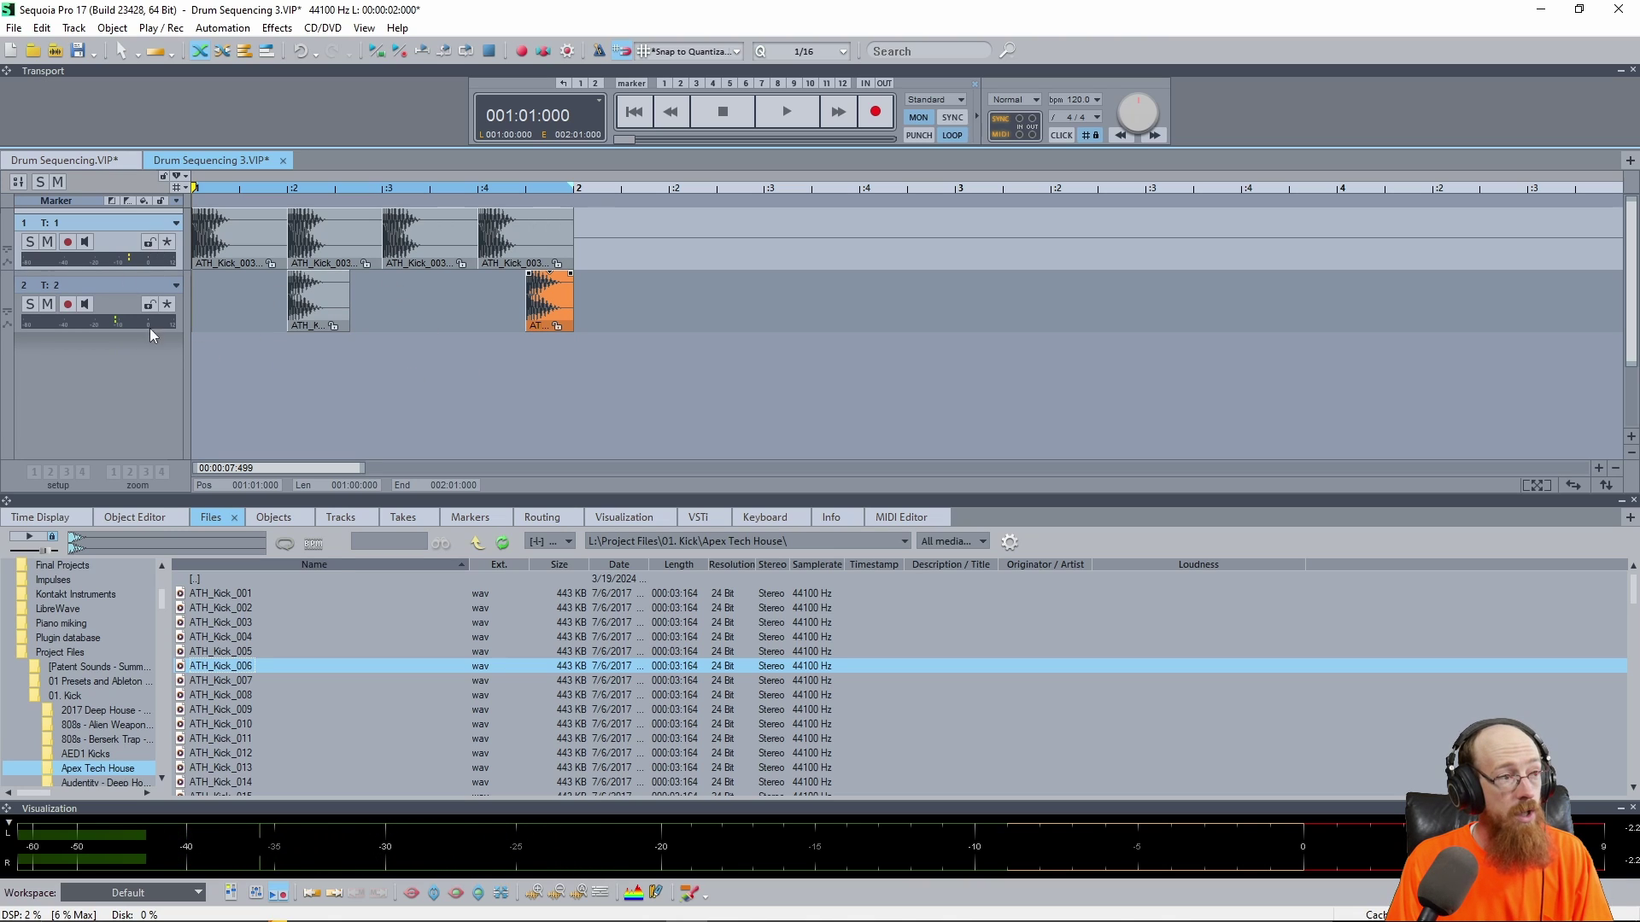
scroll(260, 316, "up", 1)
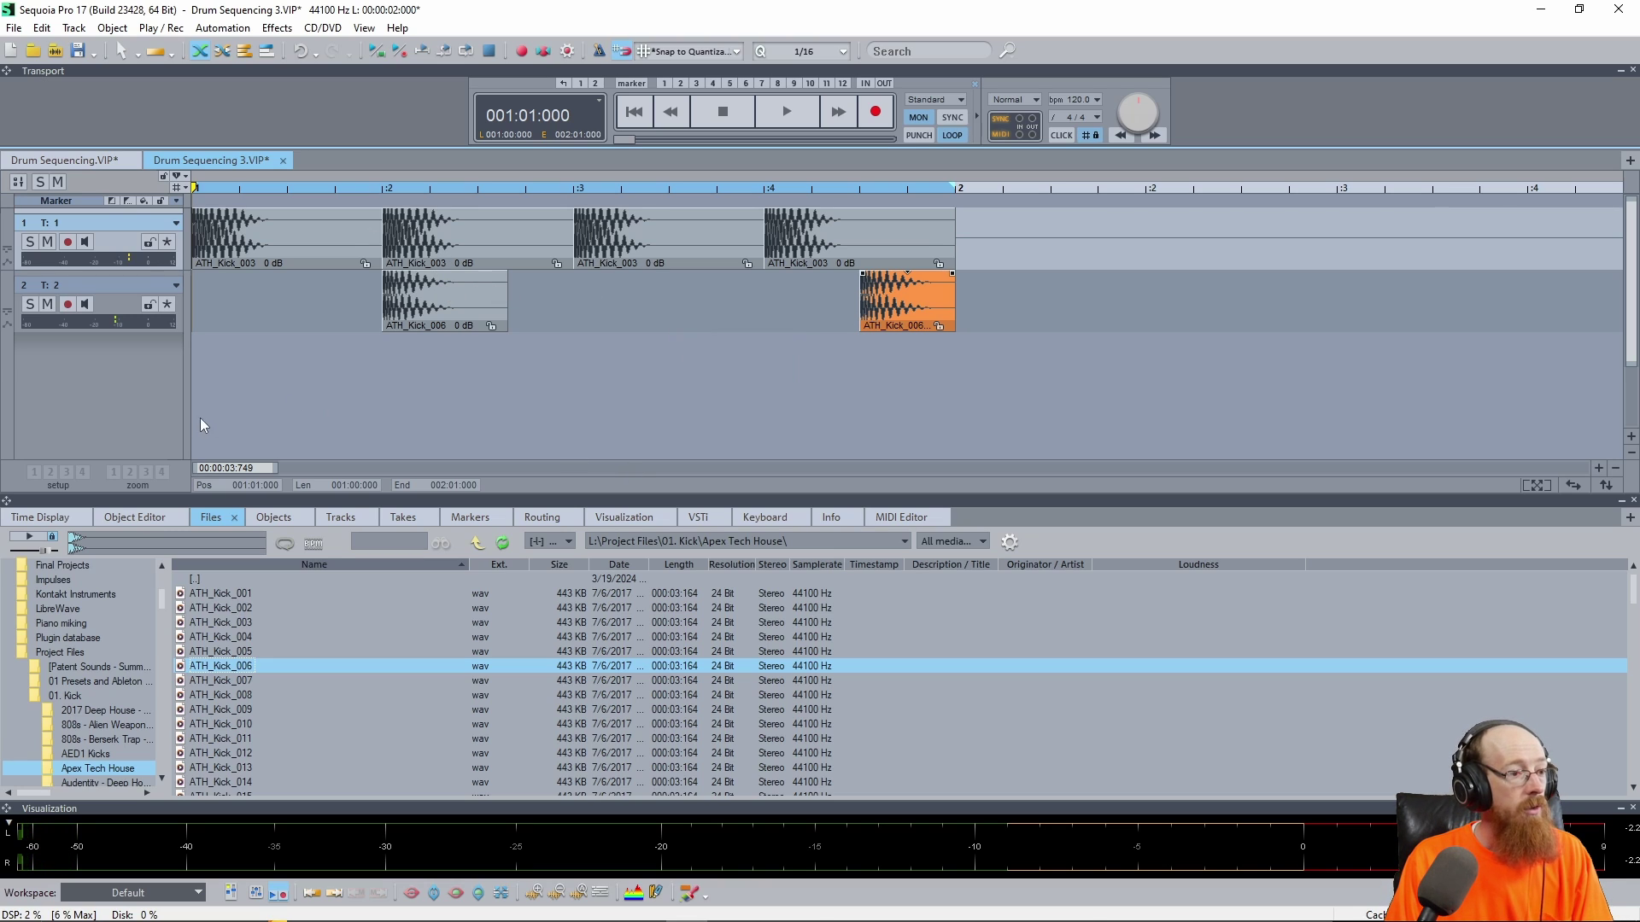
- Browse to 04. Clap and Snaps > Dusty Trip Hop and preview TH_80_clap_05
left_click(51, 693)
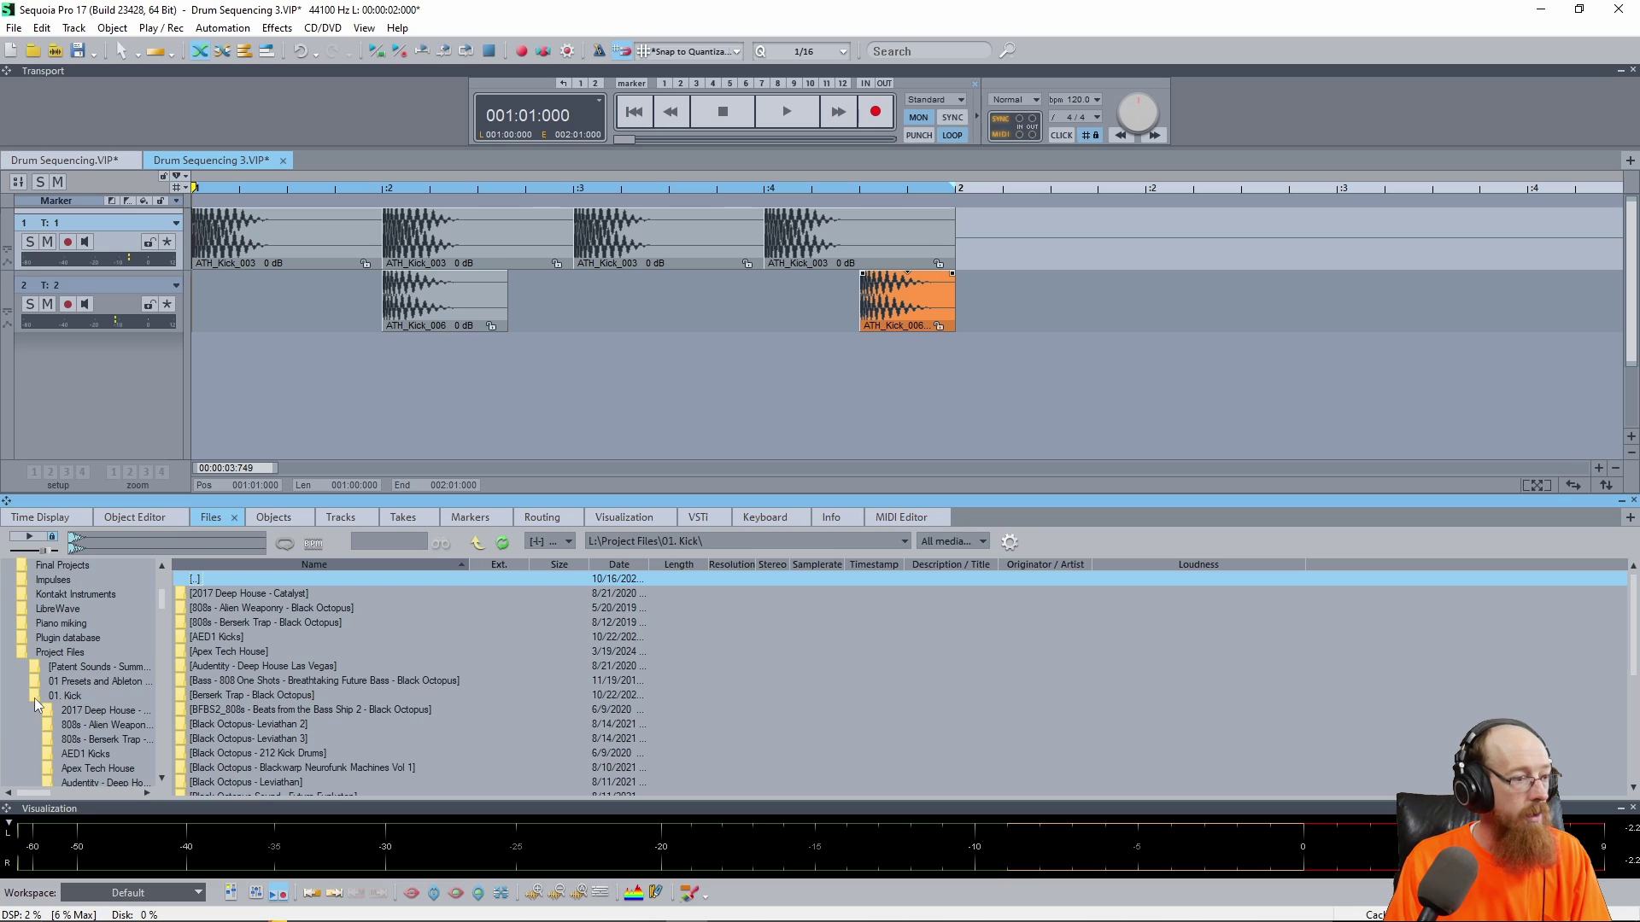
left_click(34, 699)
scroll(102, 688, "down", 2)
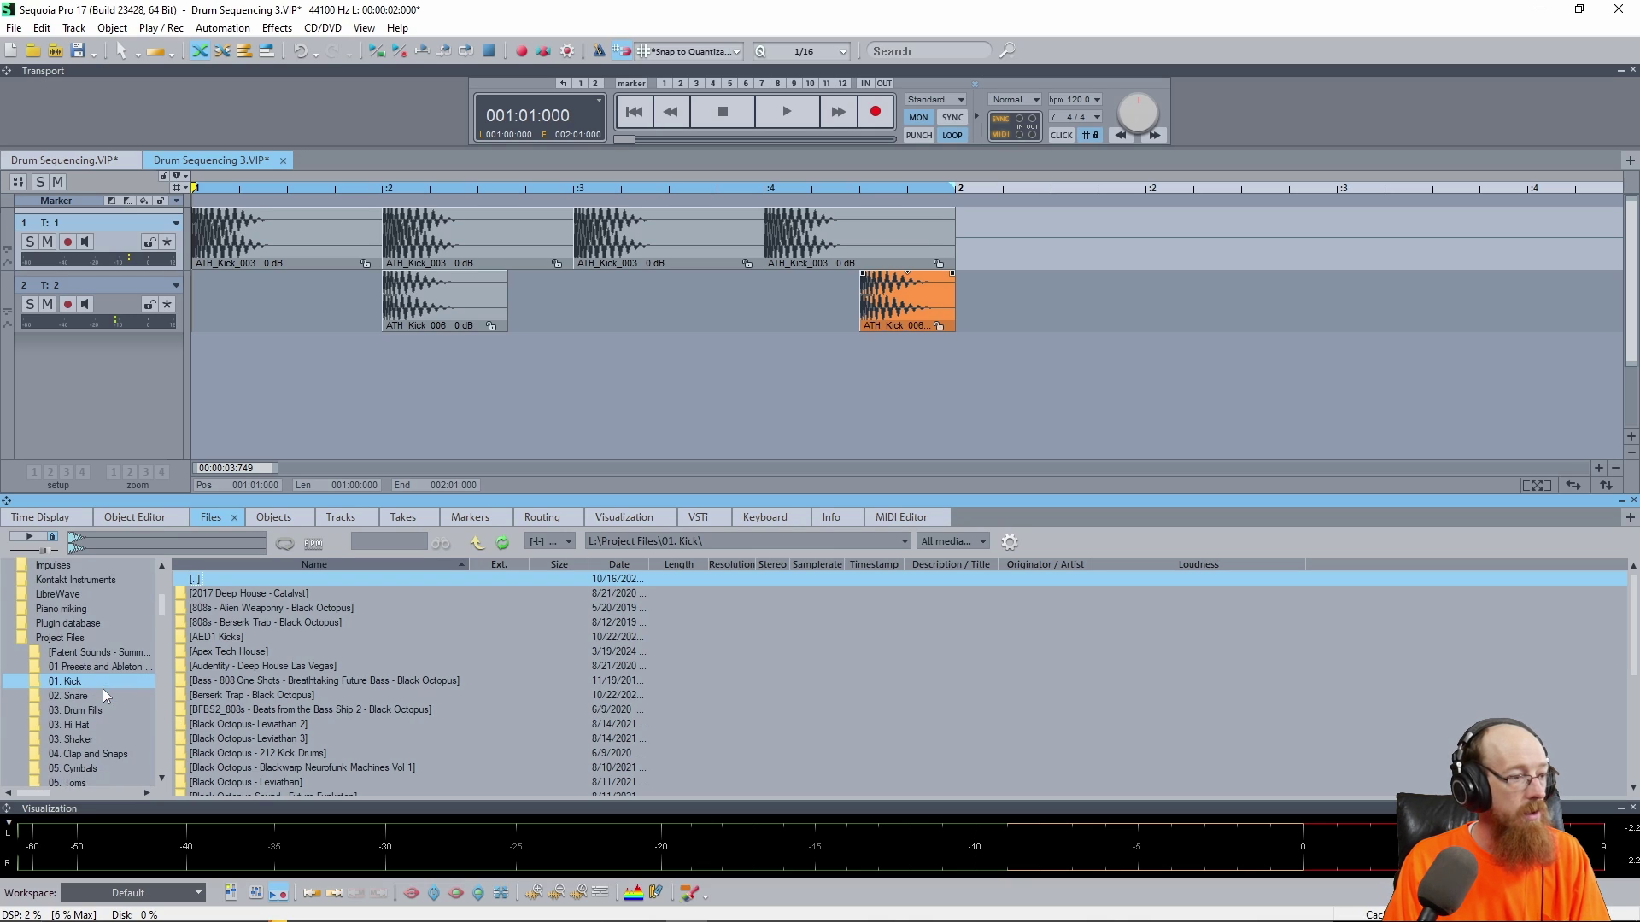
scroll(94, 654, "down", 1)
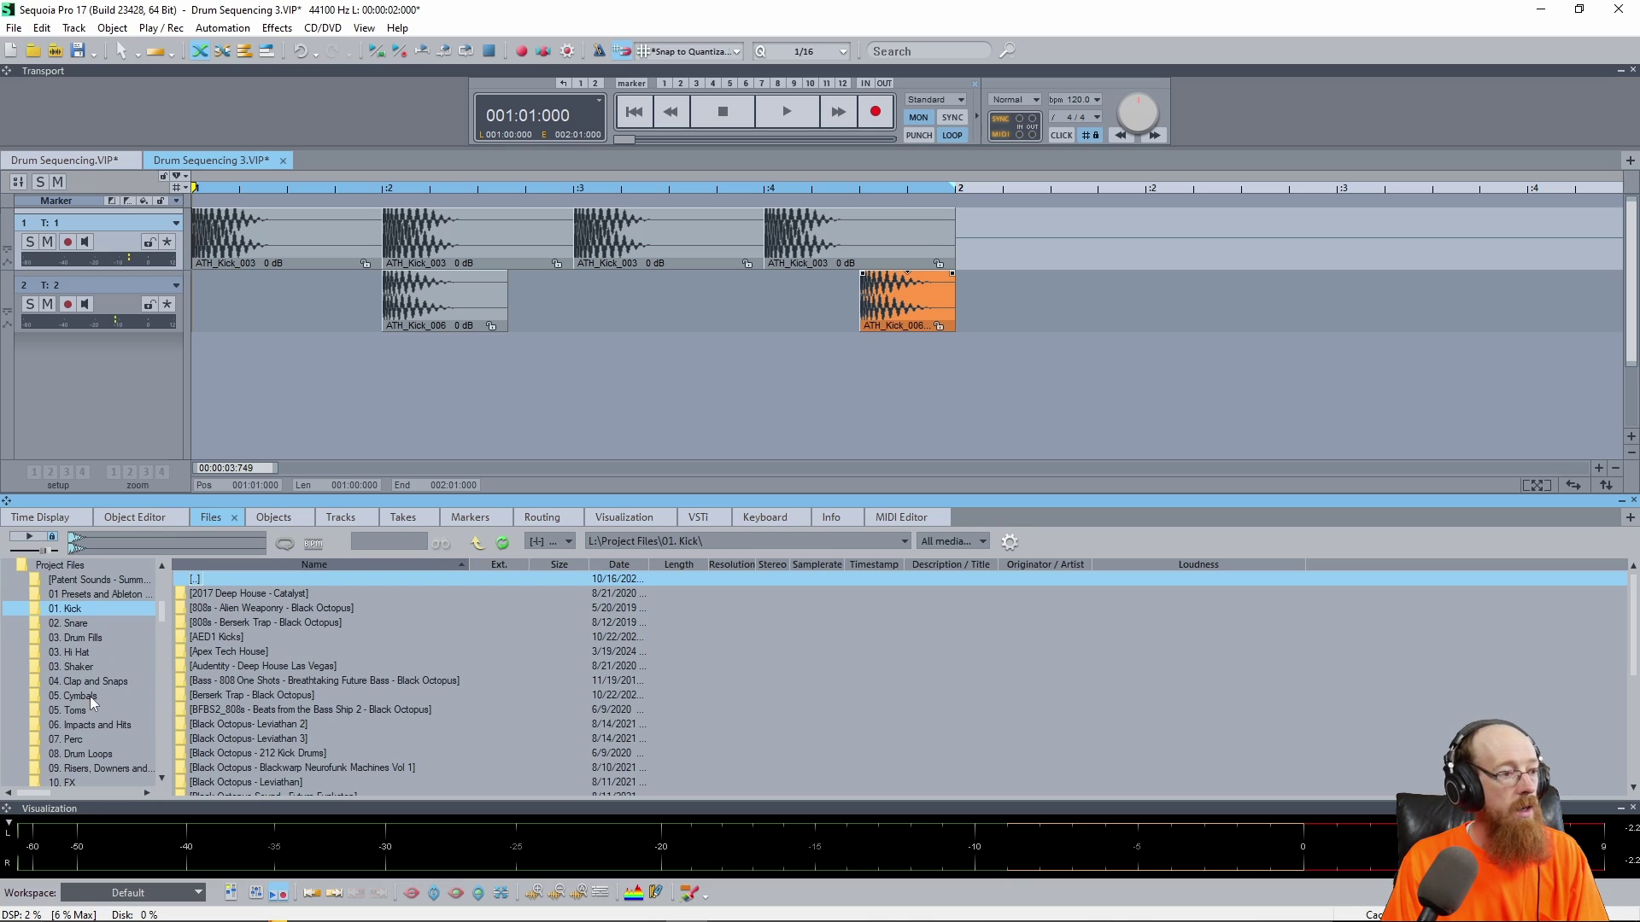
left_click(94, 683)
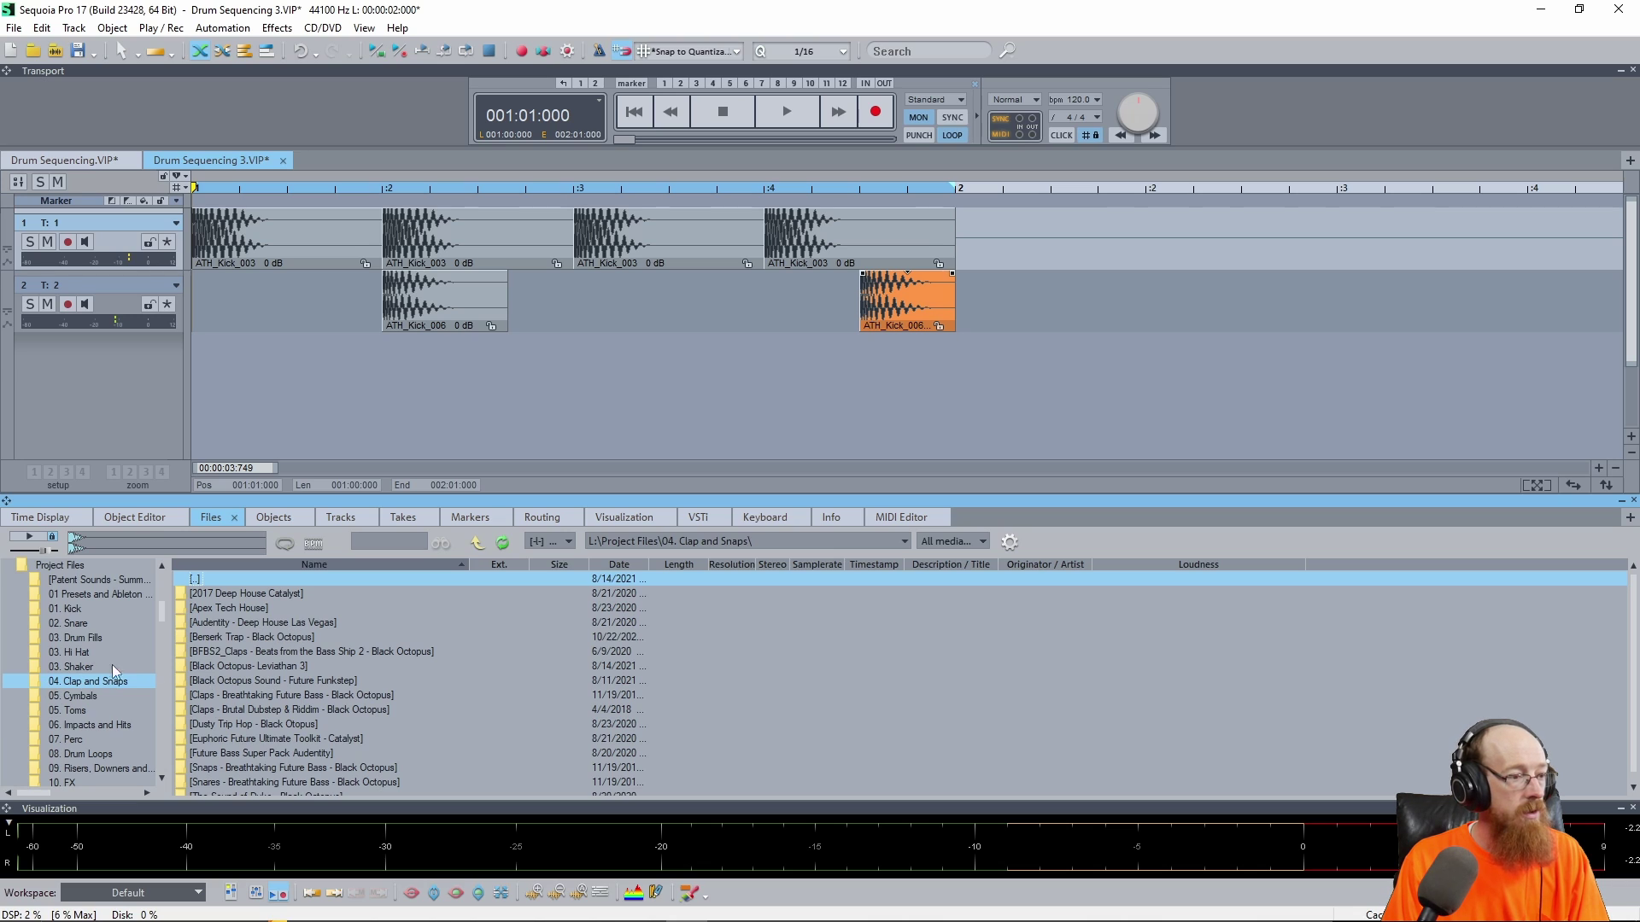
scroll(351, 660, "down", 1)
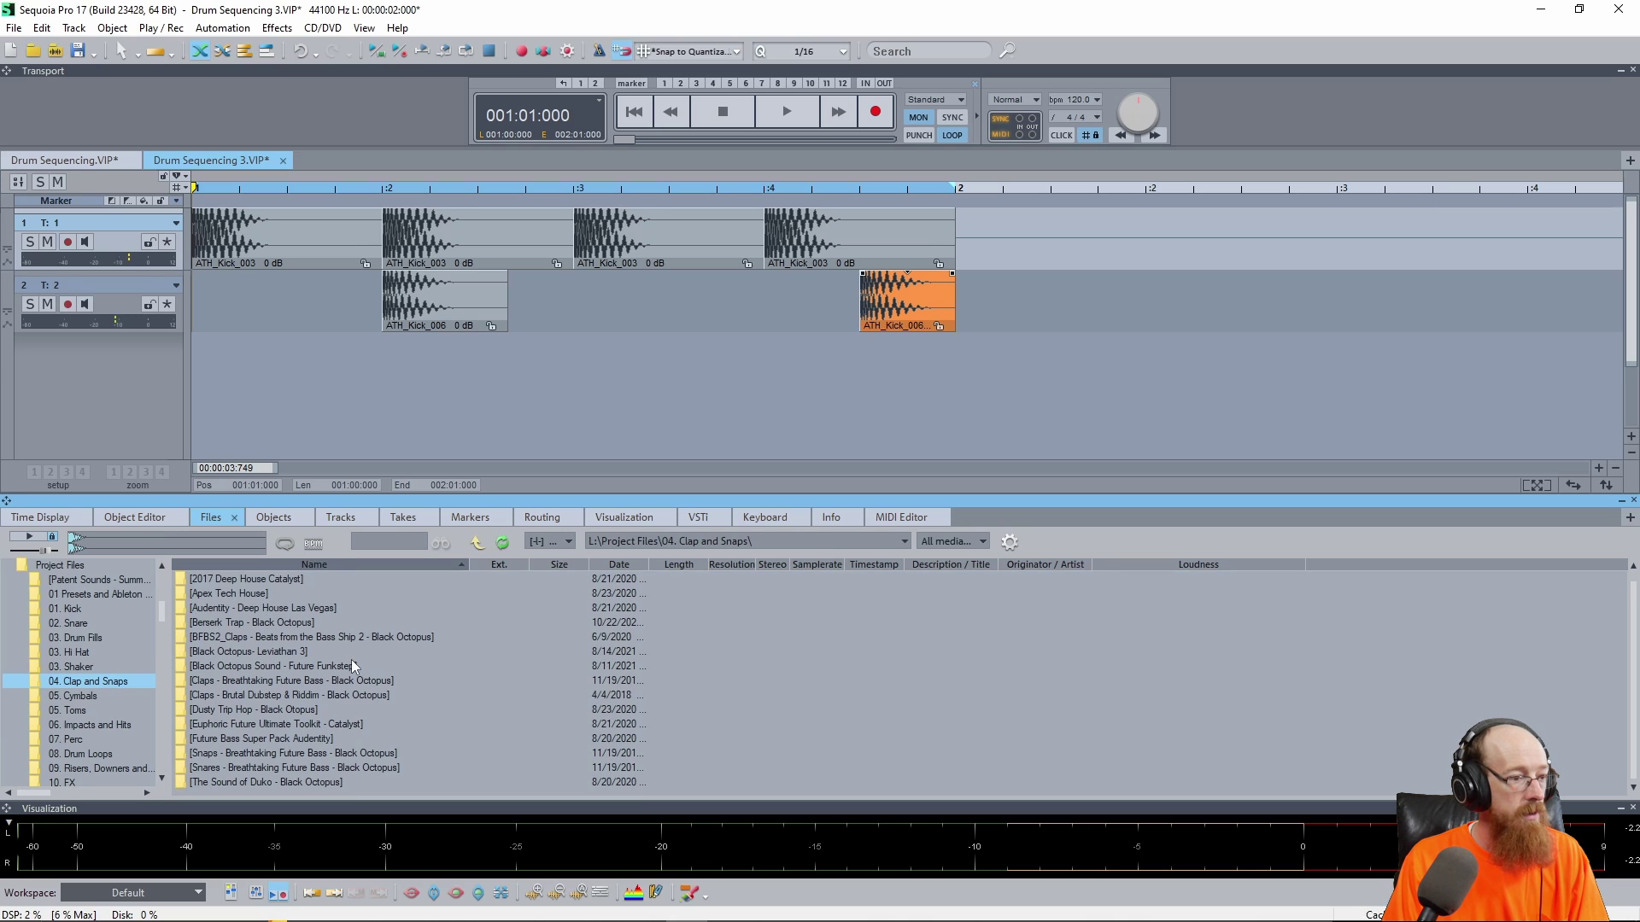
double_click(263, 709)
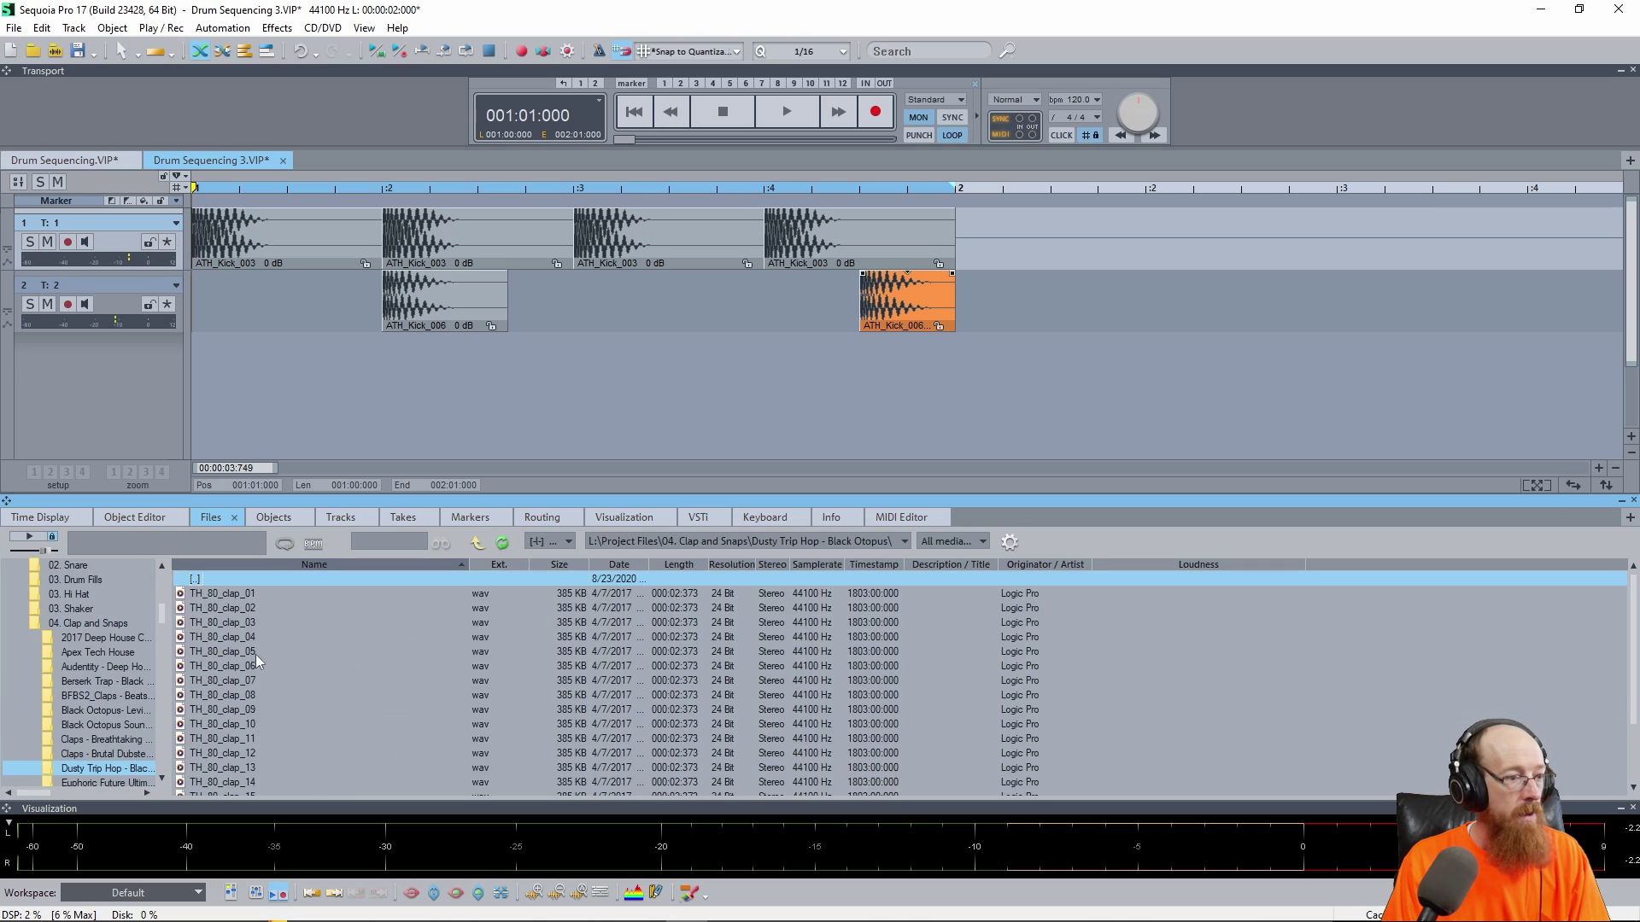
left_click(253, 651)
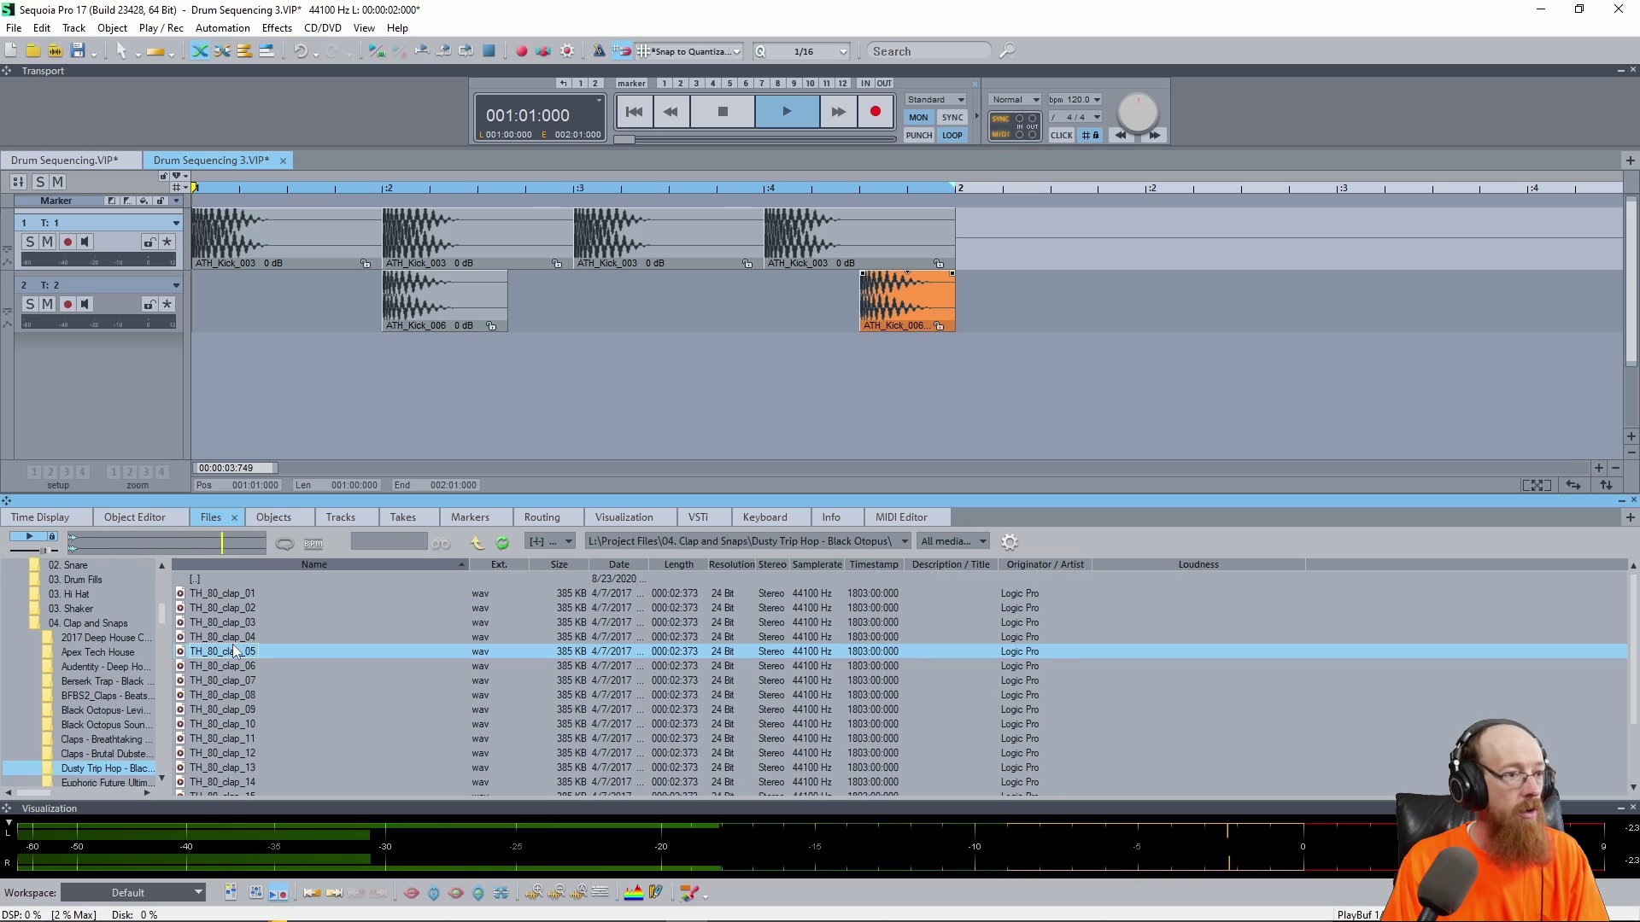
- Place TH_80_clap_05 on a new third track at beat two and shorten it
left_click_drag(393, 368, 410, 379)
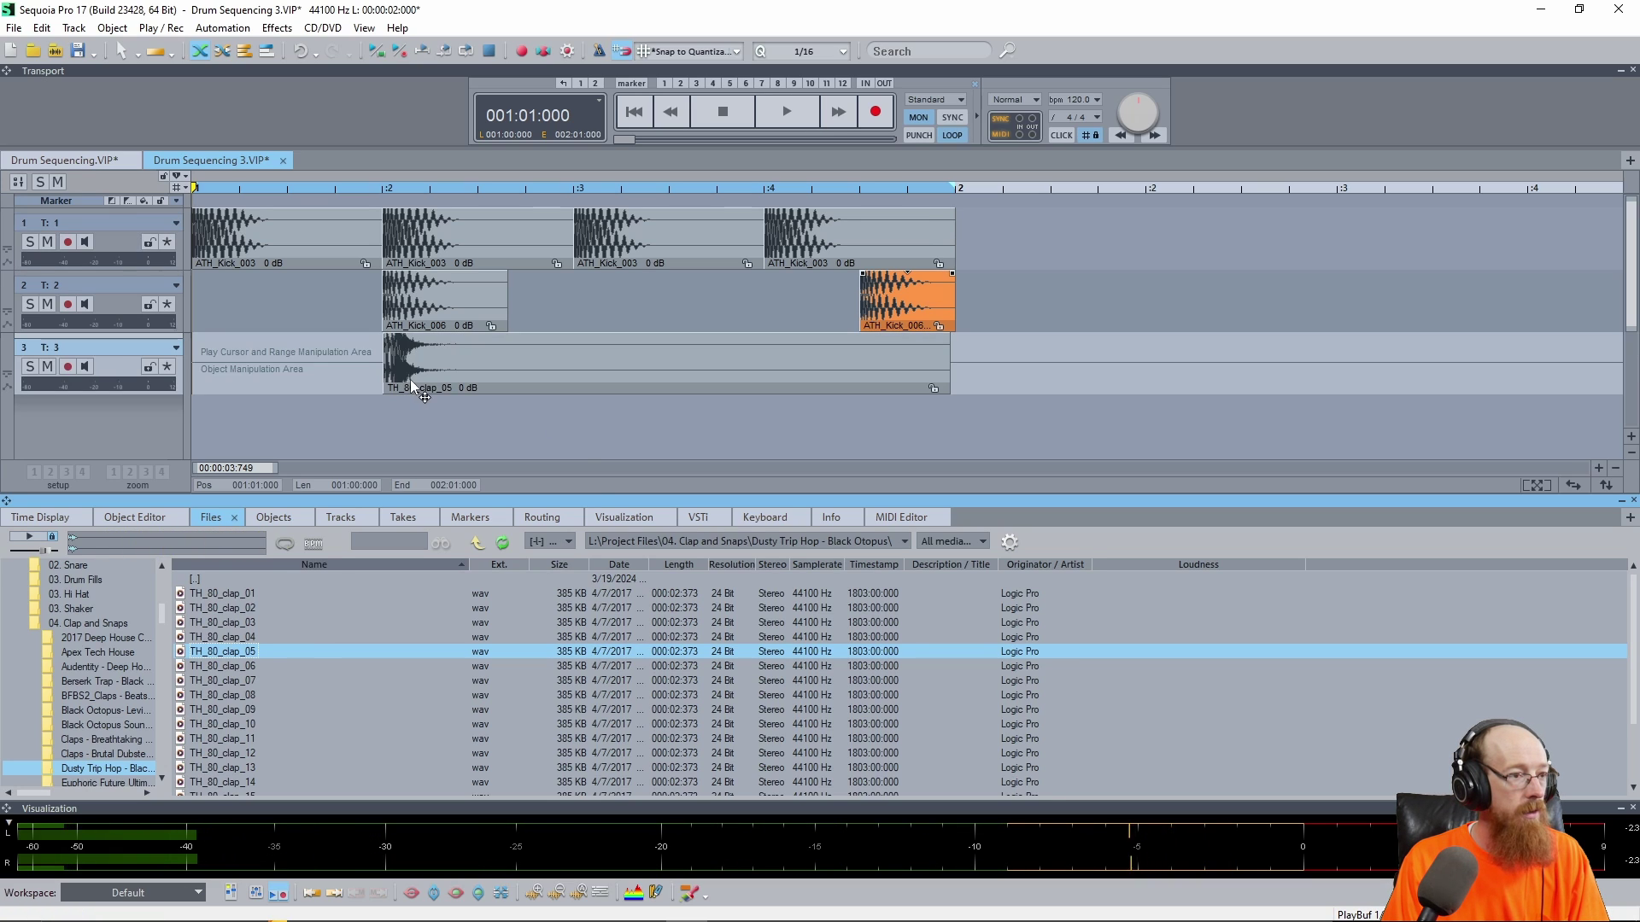
mouse_move(947, 382)
left_mouse_down()
mouse_move(504, 376)
mouse_move(894, 394)
mouse_move(902, 377)
mouse_move(963, 377)
mouse_move(954, 392)
left_mouse_up()
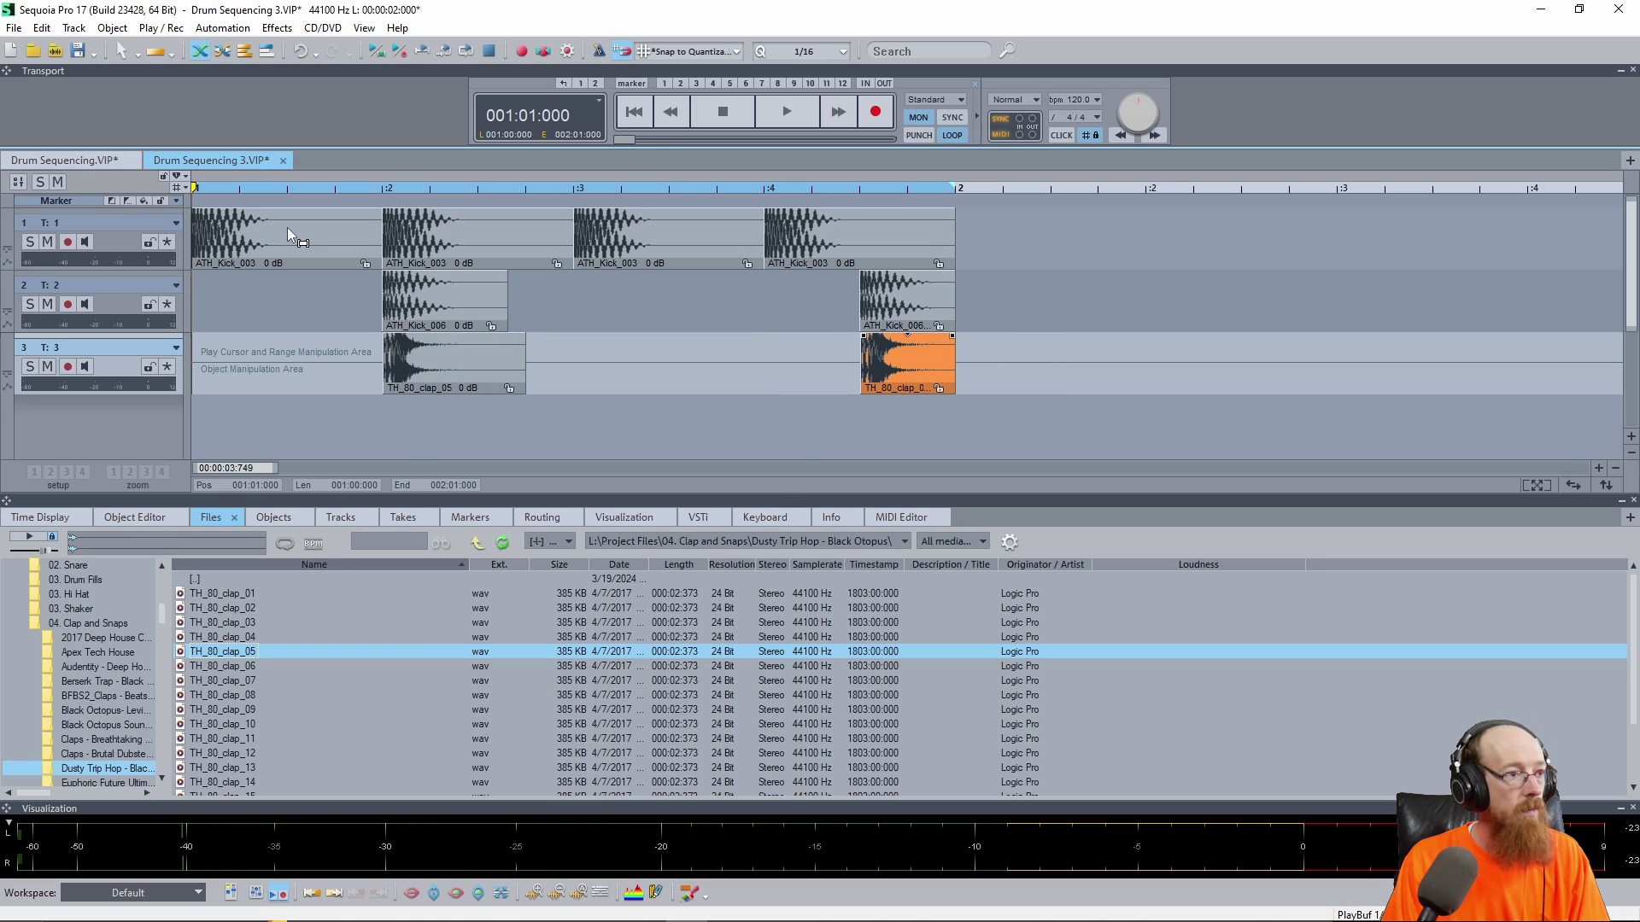
left_click(33, 625)
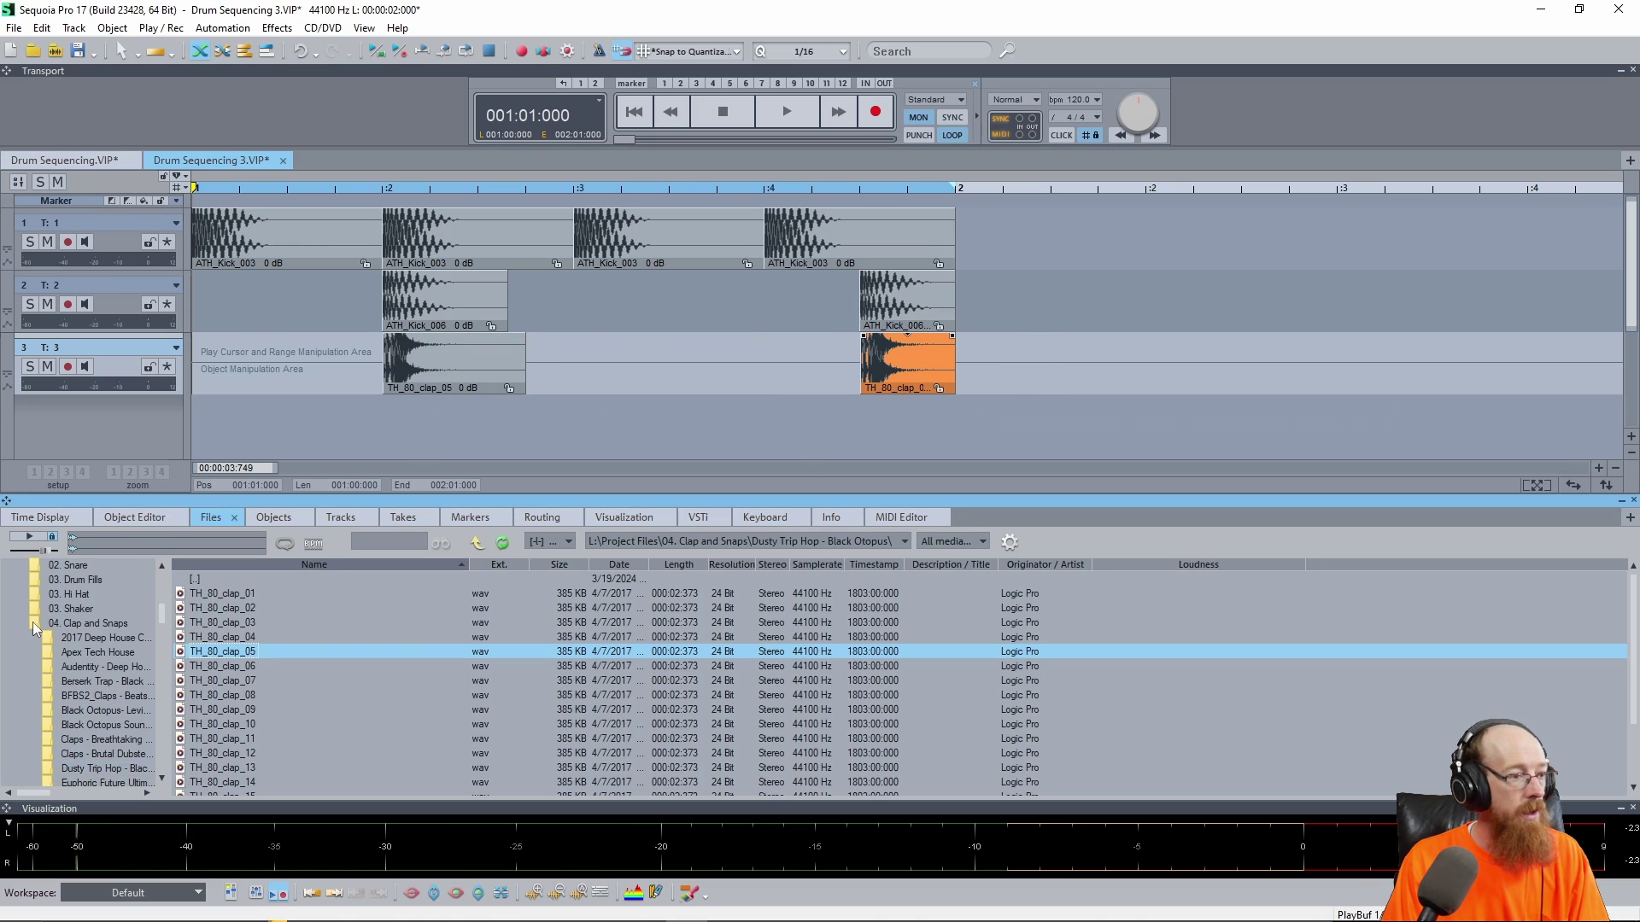
- Audition several hi-hat samples in the 03. Hi Hat > Apex Tech House folder
left_click(81, 594)
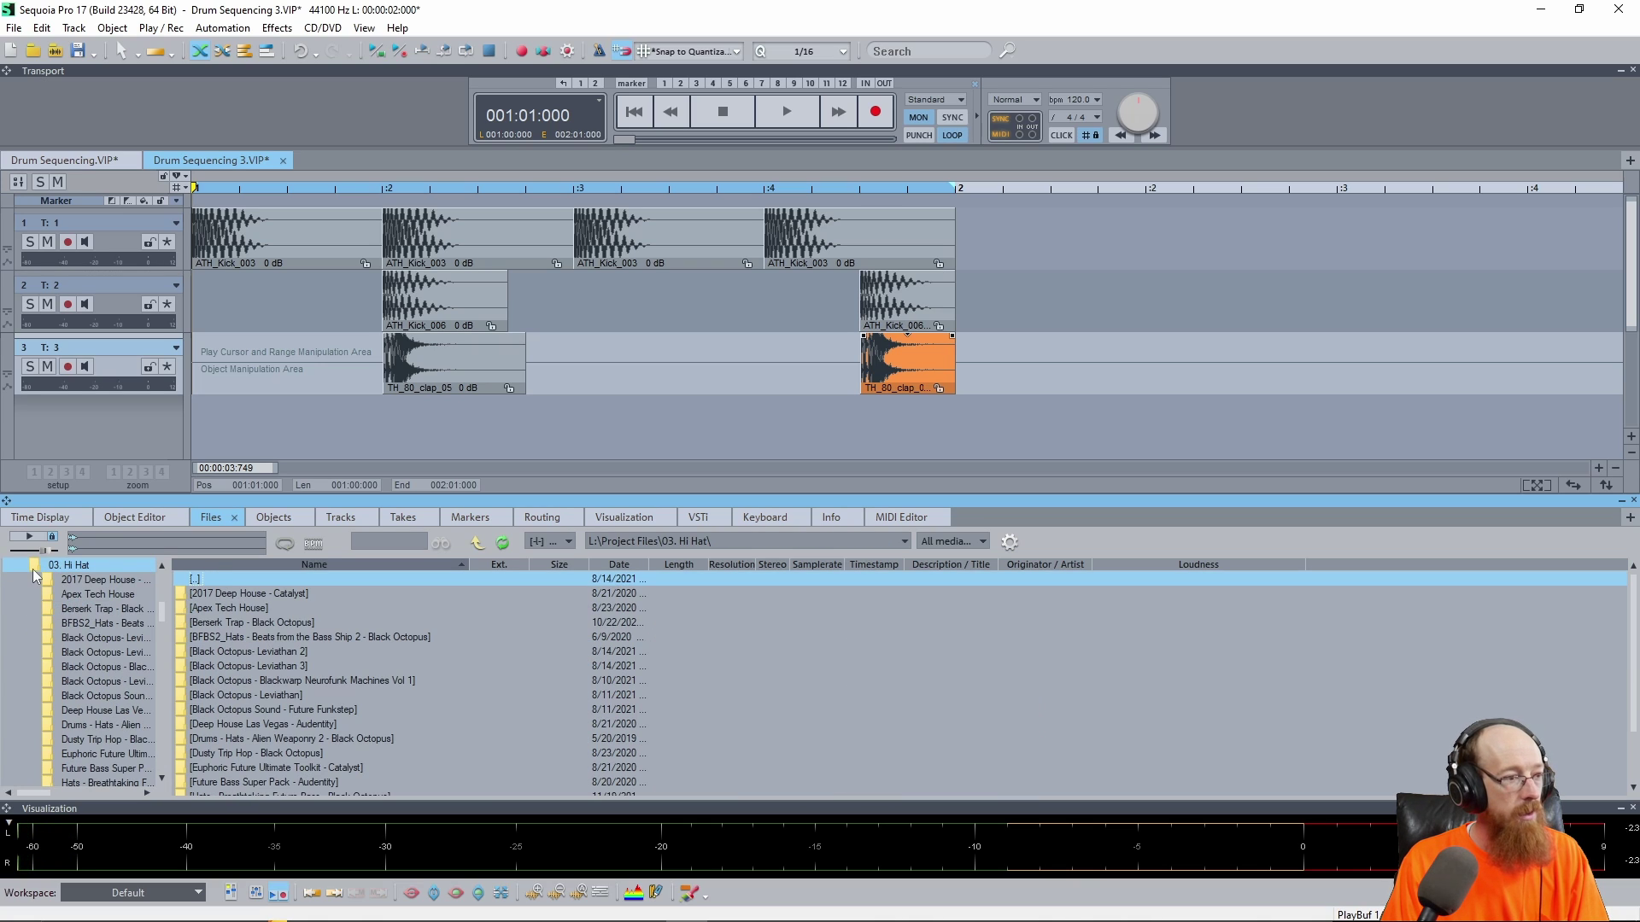
scroll(328, 634, "down", 1)
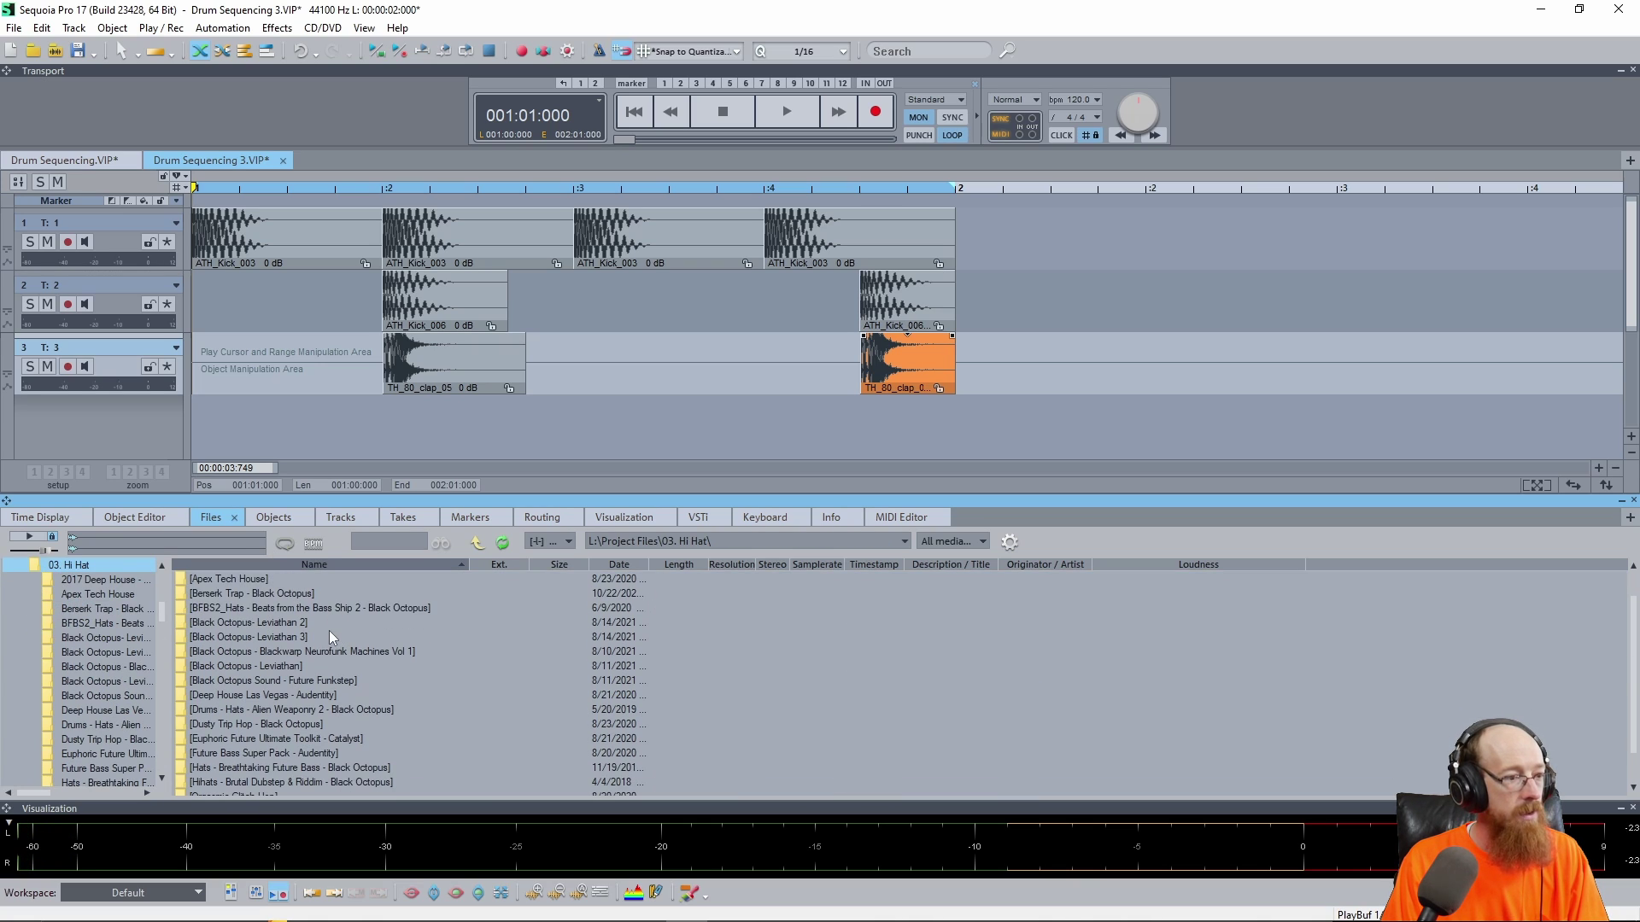
scroll(358, 637, "down", 3)
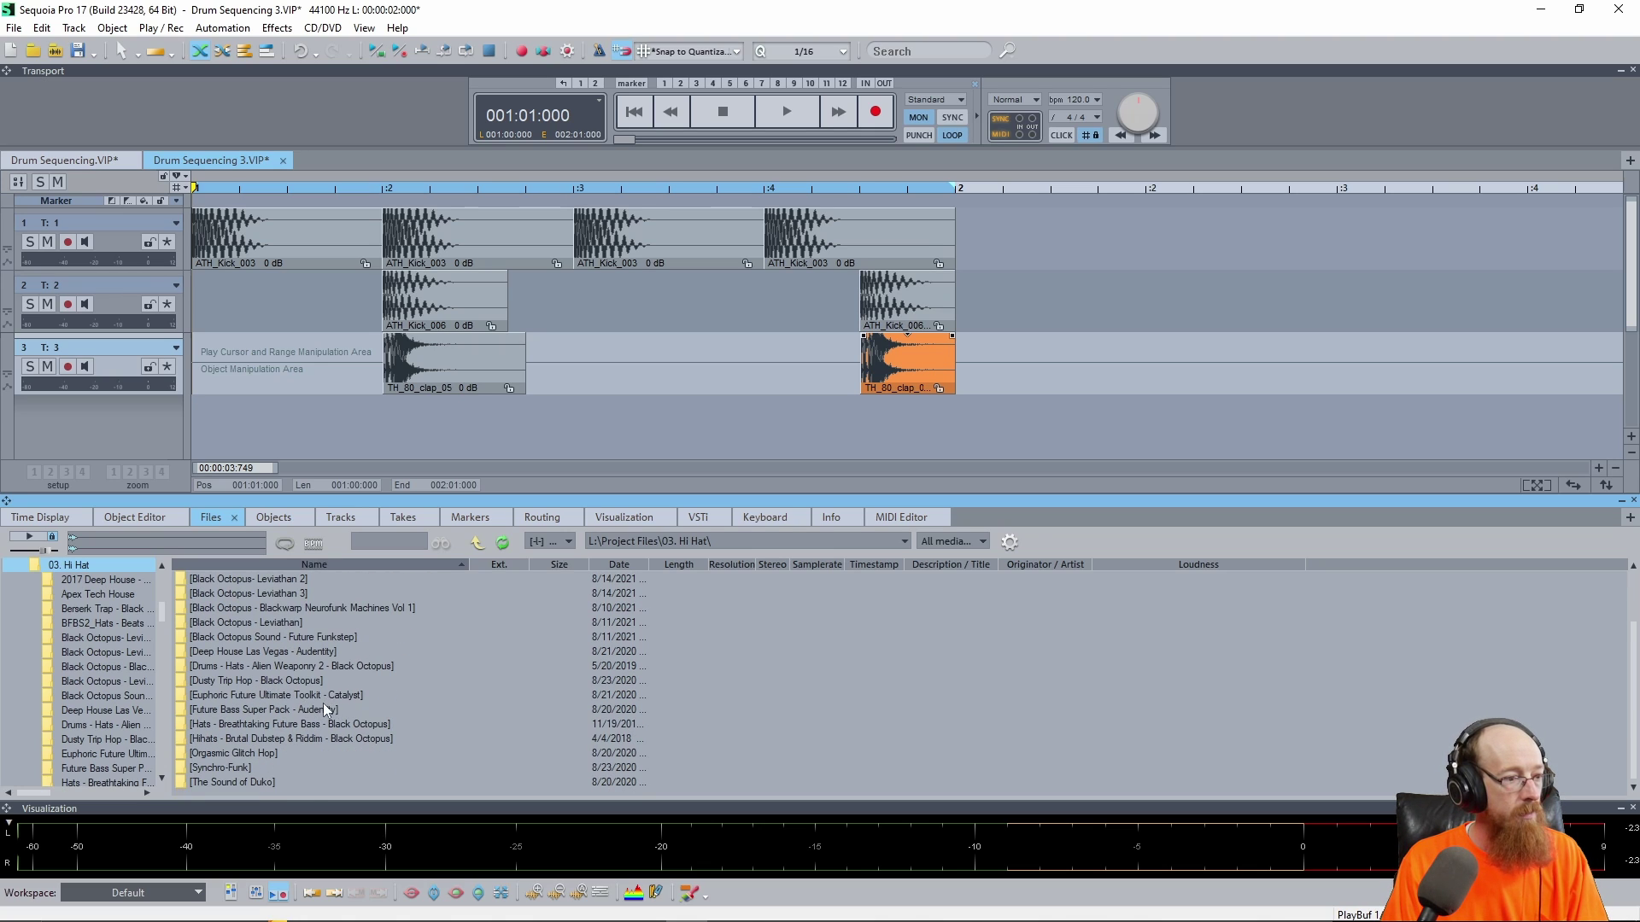
scroll(322, 703, "up", 5)
double_click(245, 608)
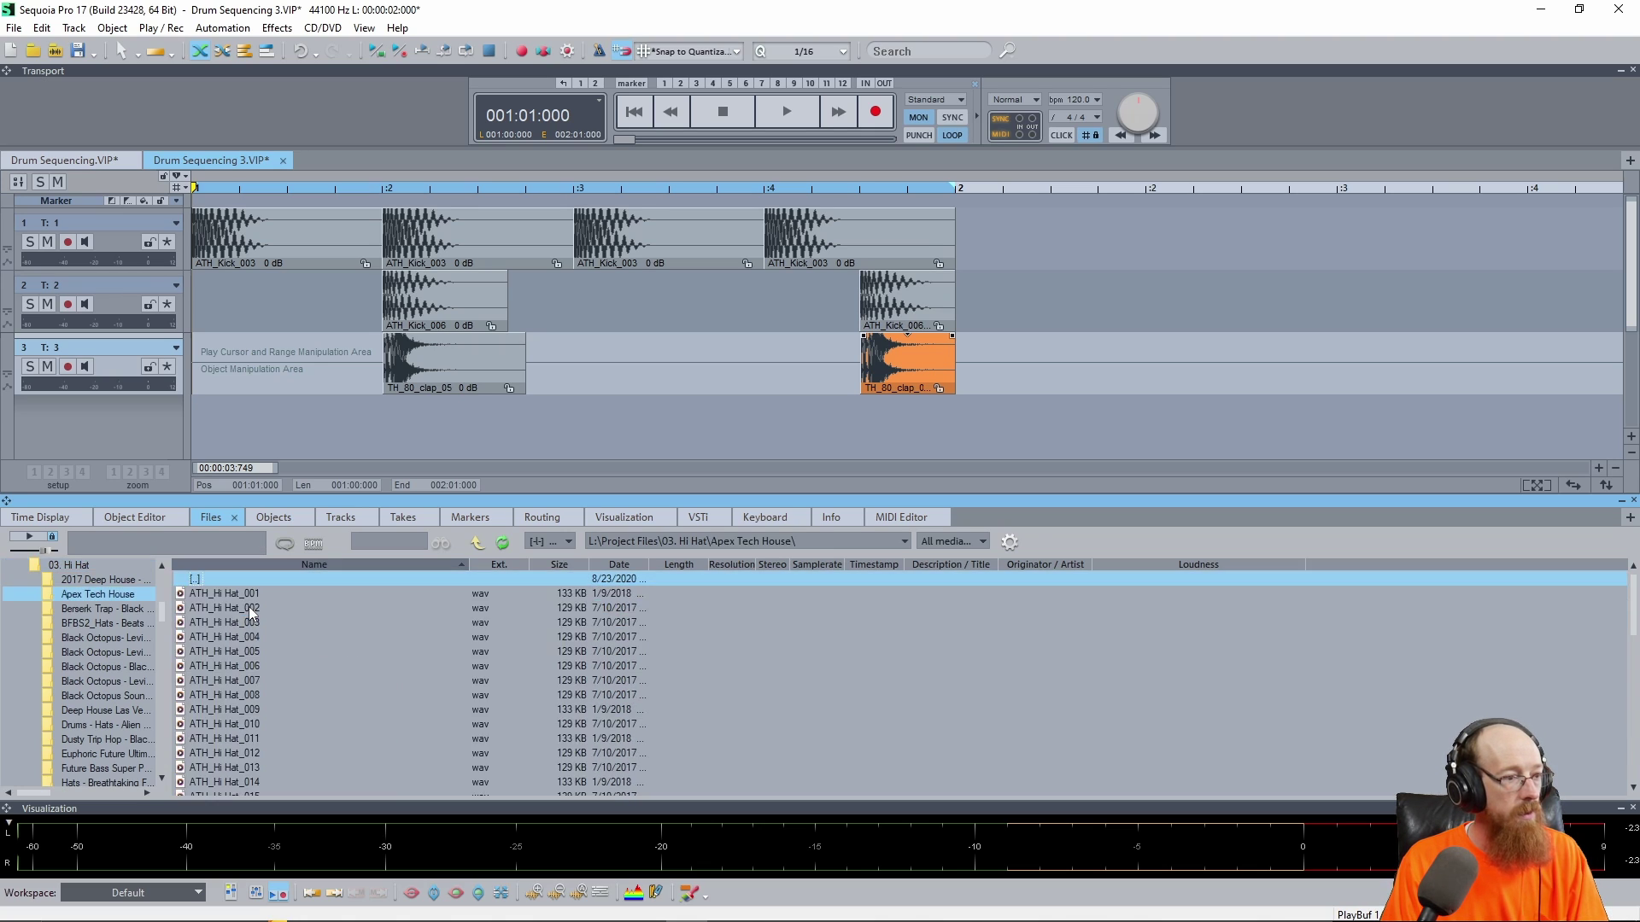
left_click(243, 665)
left_click(242, 695)
left_click(243, 724)
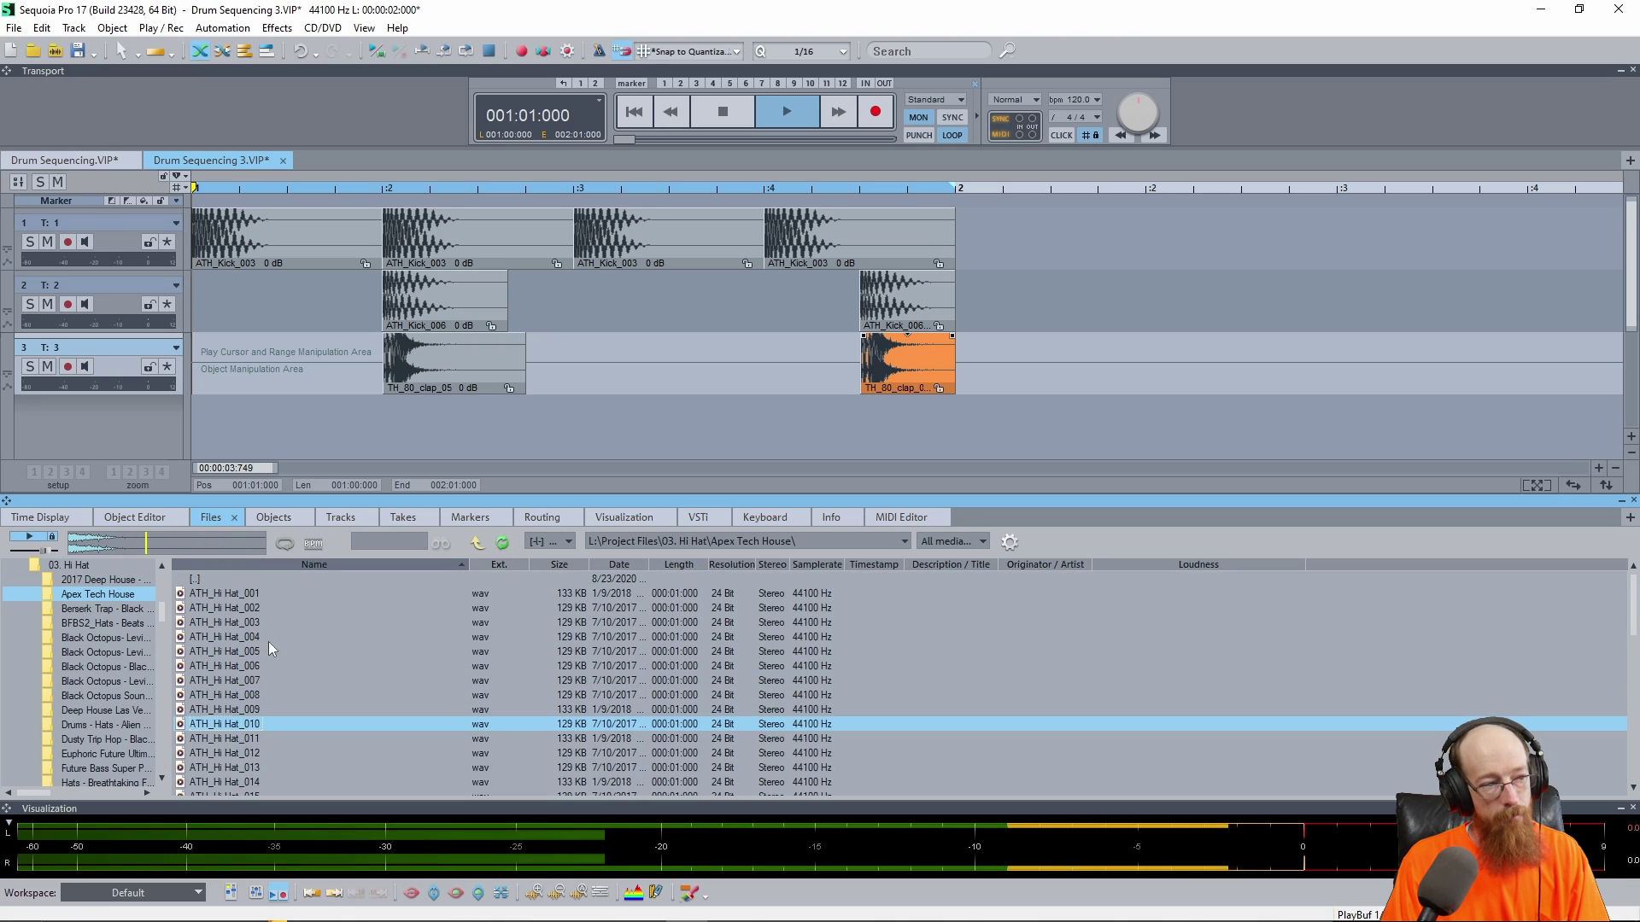
scroll(256, 675, "down", 4)
left_click(249, 654)
left_click(234, 682)
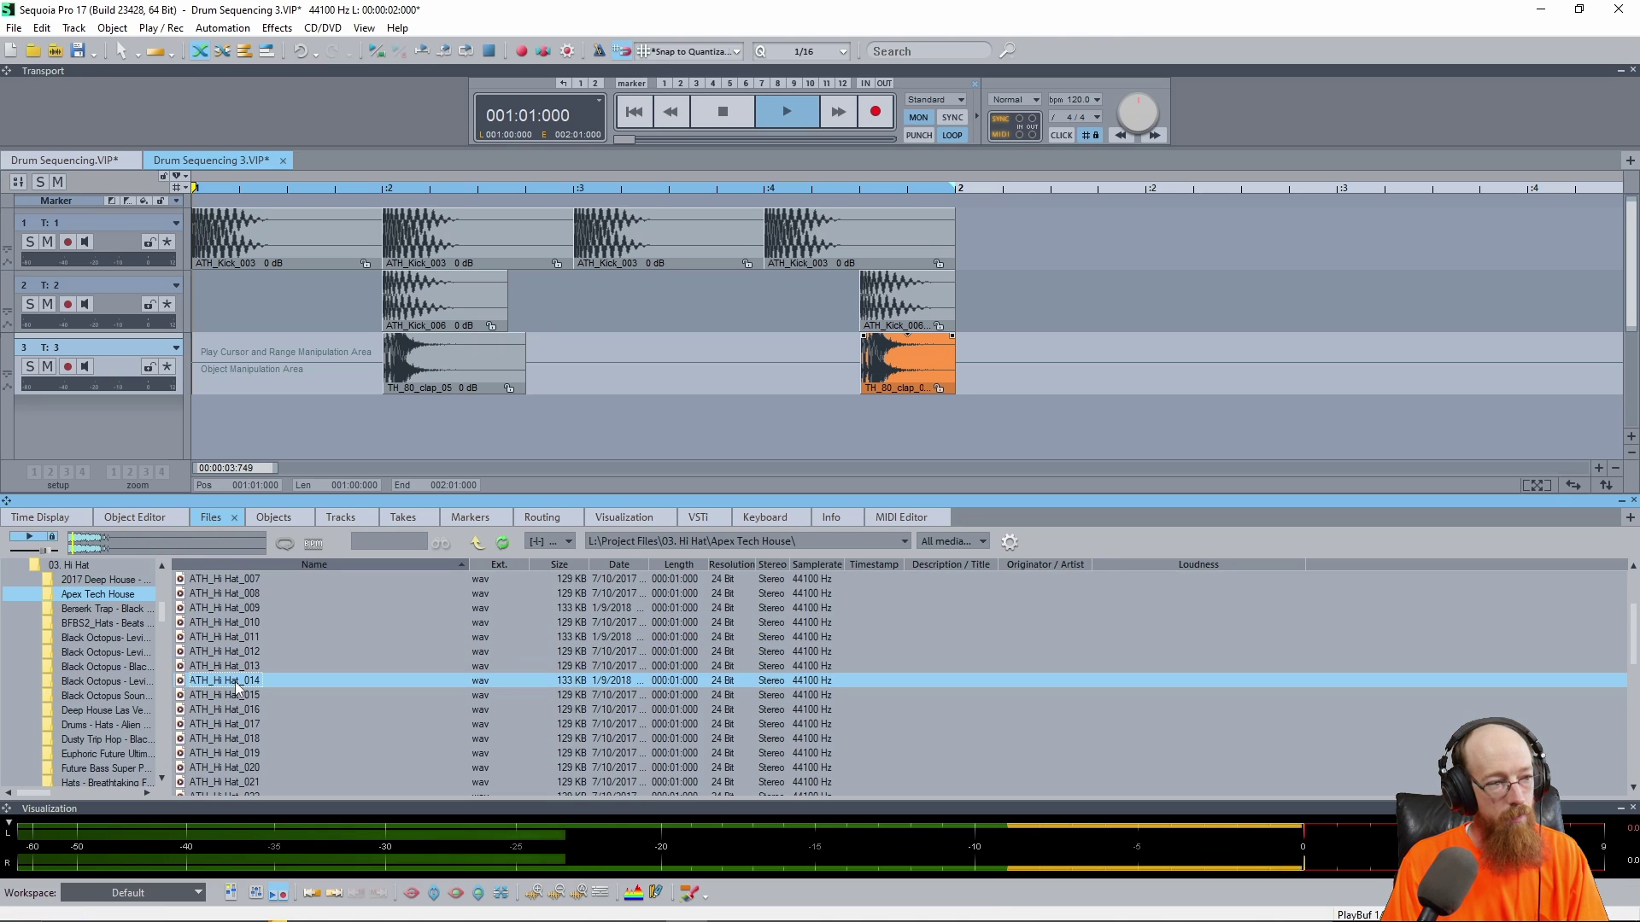
left_click(249, 721)
scroll(256, 684, "down", 2)
- Compare BT_Closed_HiHat_04 and _05 in Berserk Trap, settling on BT_Closed_HiHat_04
double_click(104, 608)
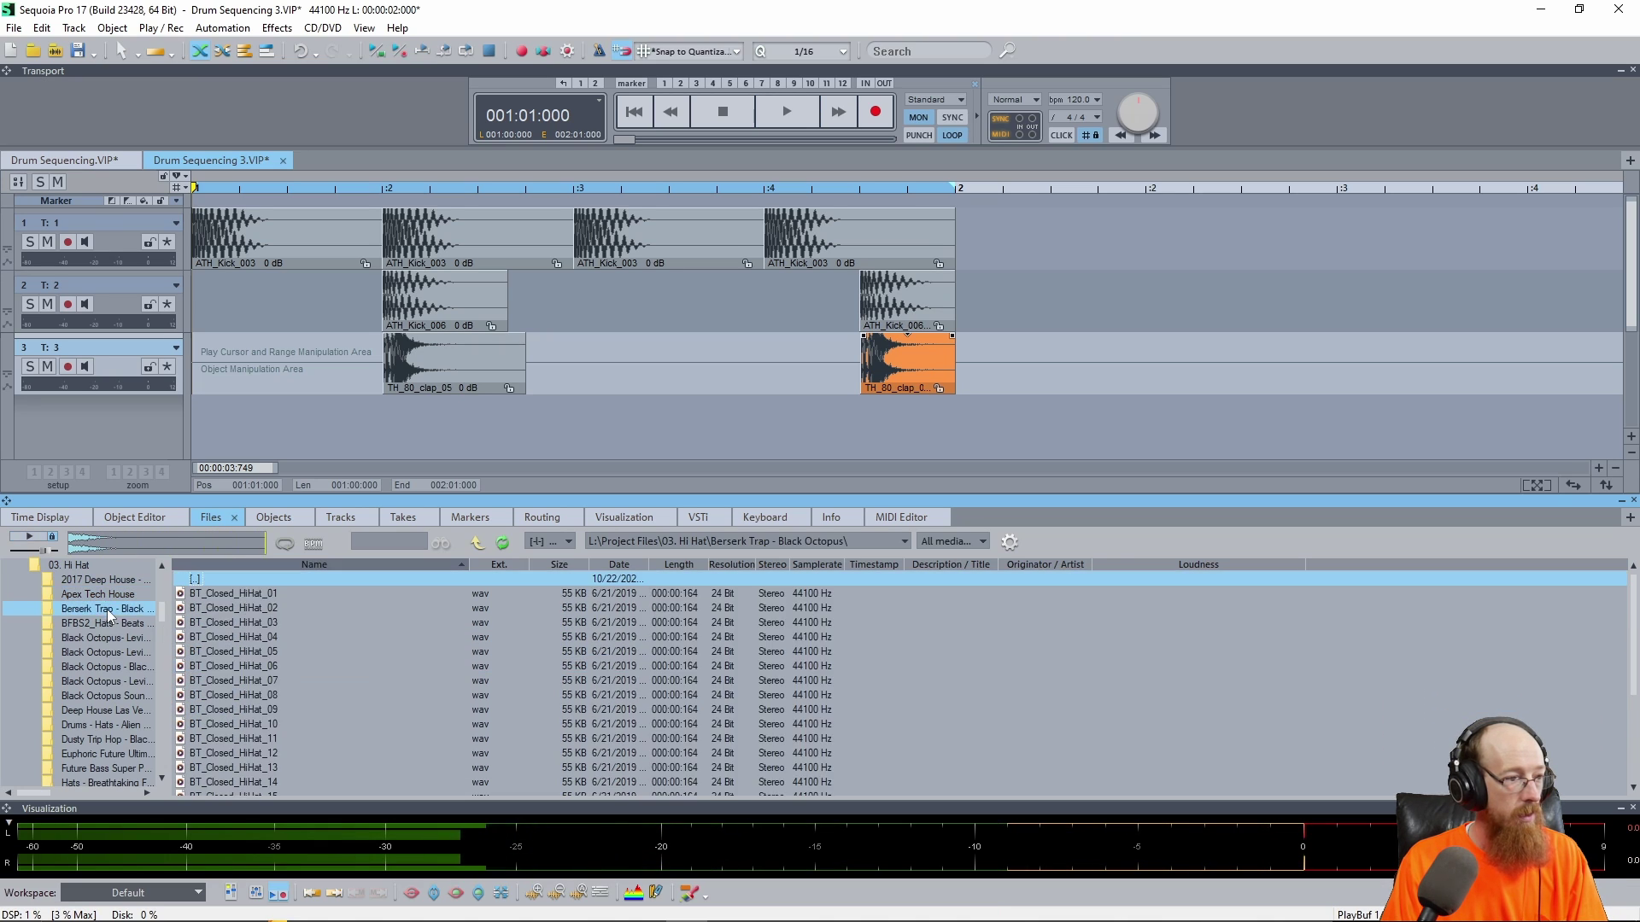
left_click(253, 637)
left_click(255, 652)
left_click(240, 638)
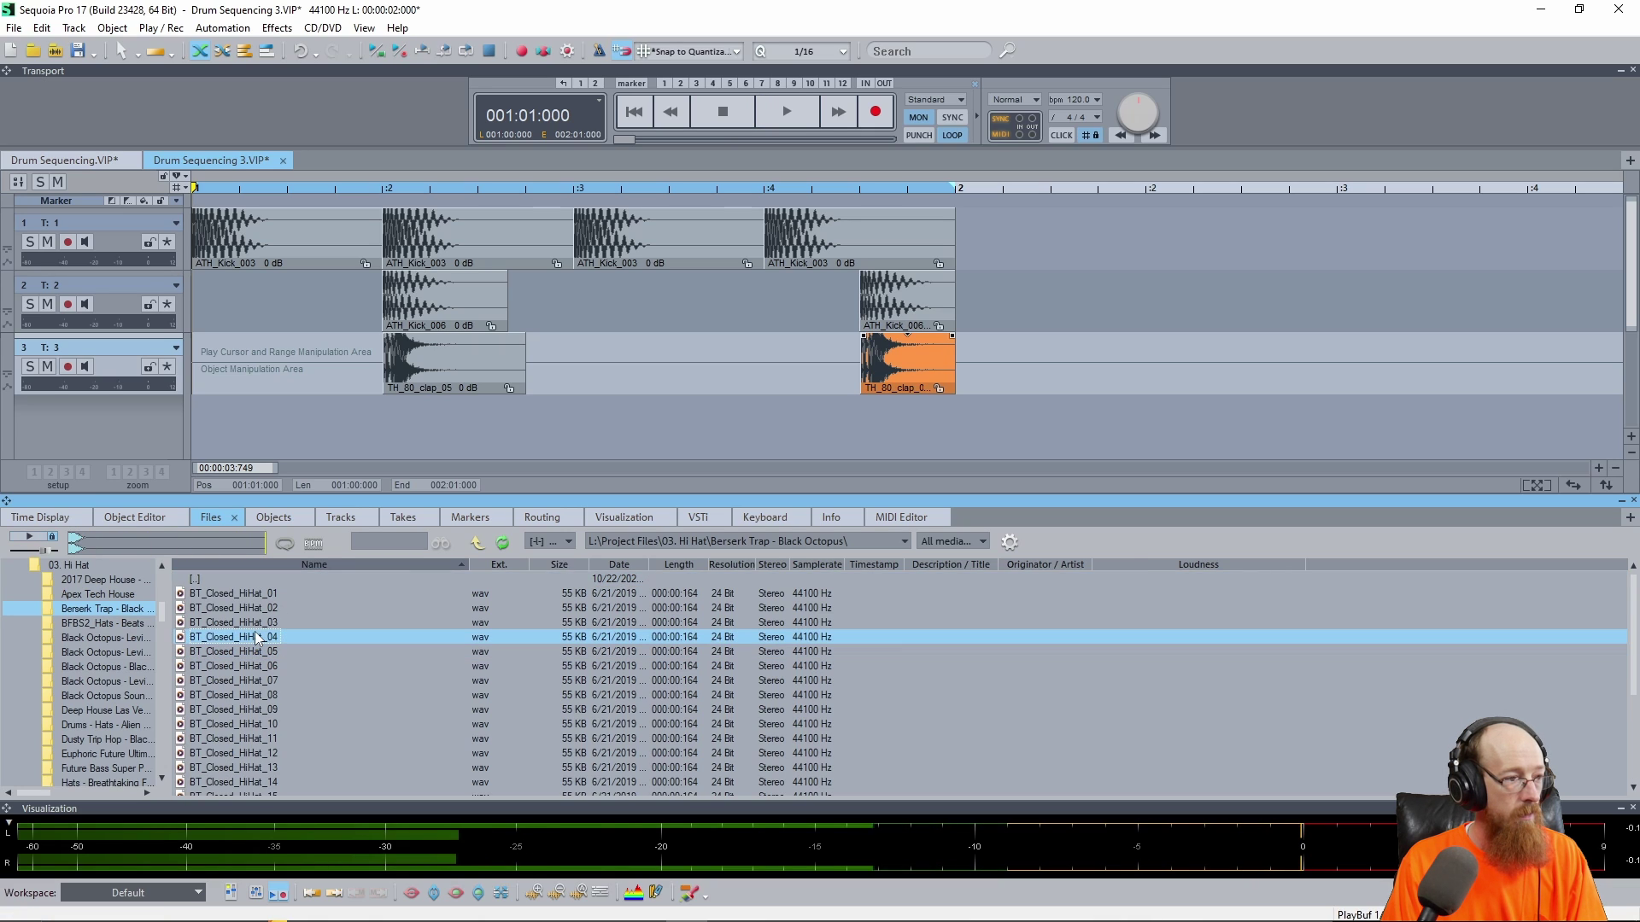
- Place BT_Closed_HiHat_04 at the start of a new track 4 and trim it short
left_click_drag(238, 636, 223, 428)
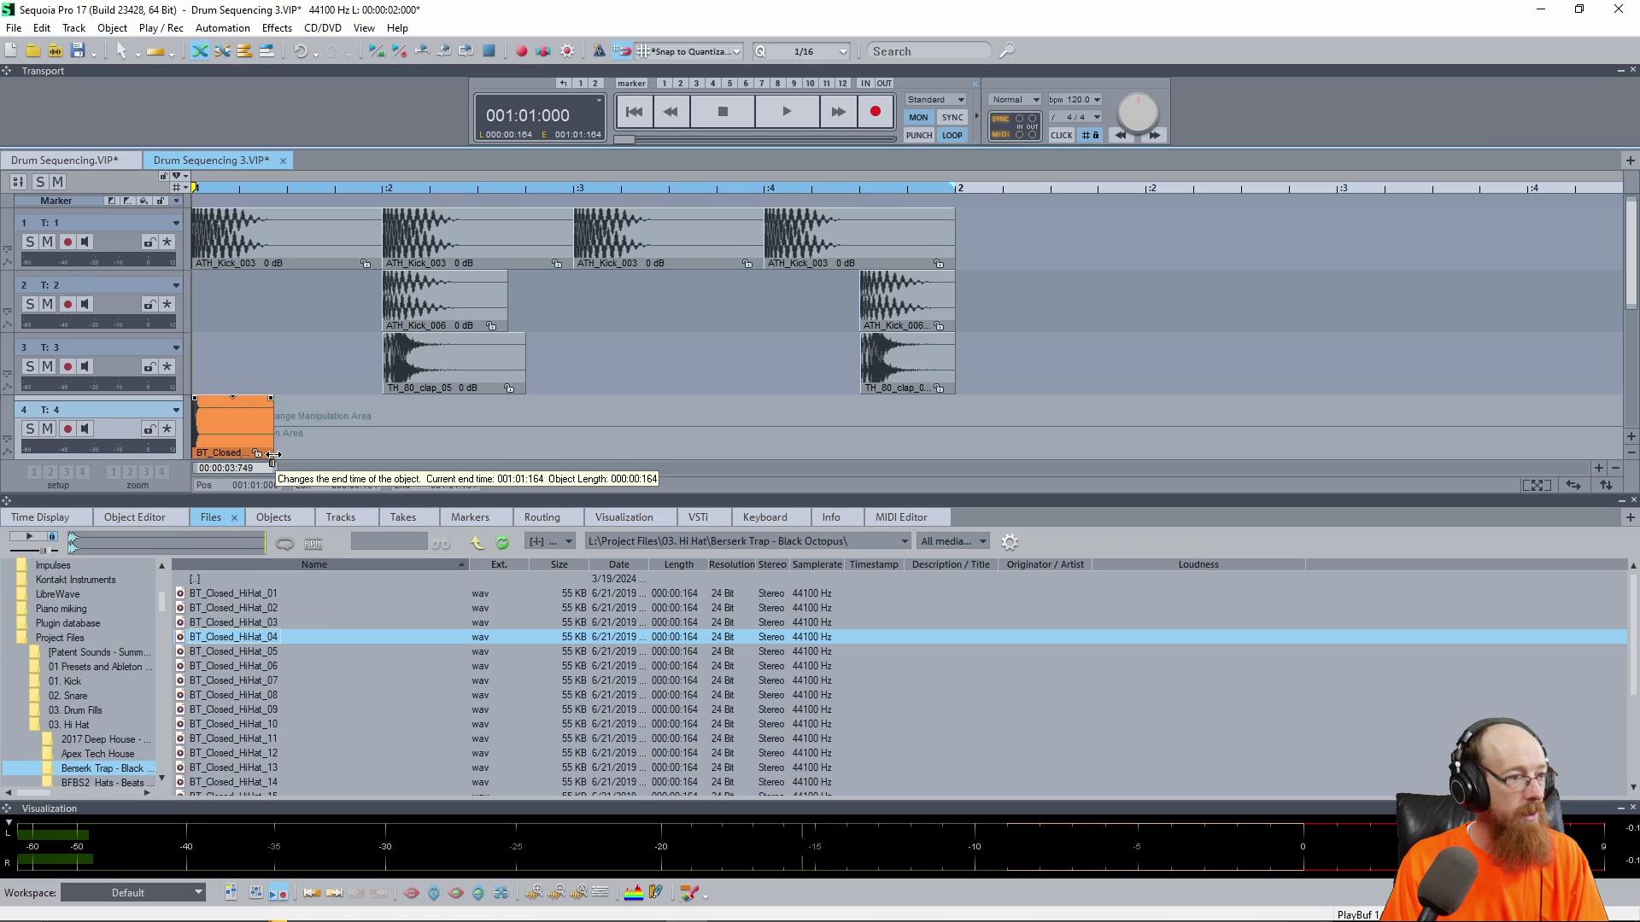
left_click_drag(271, 453, 229, 451)
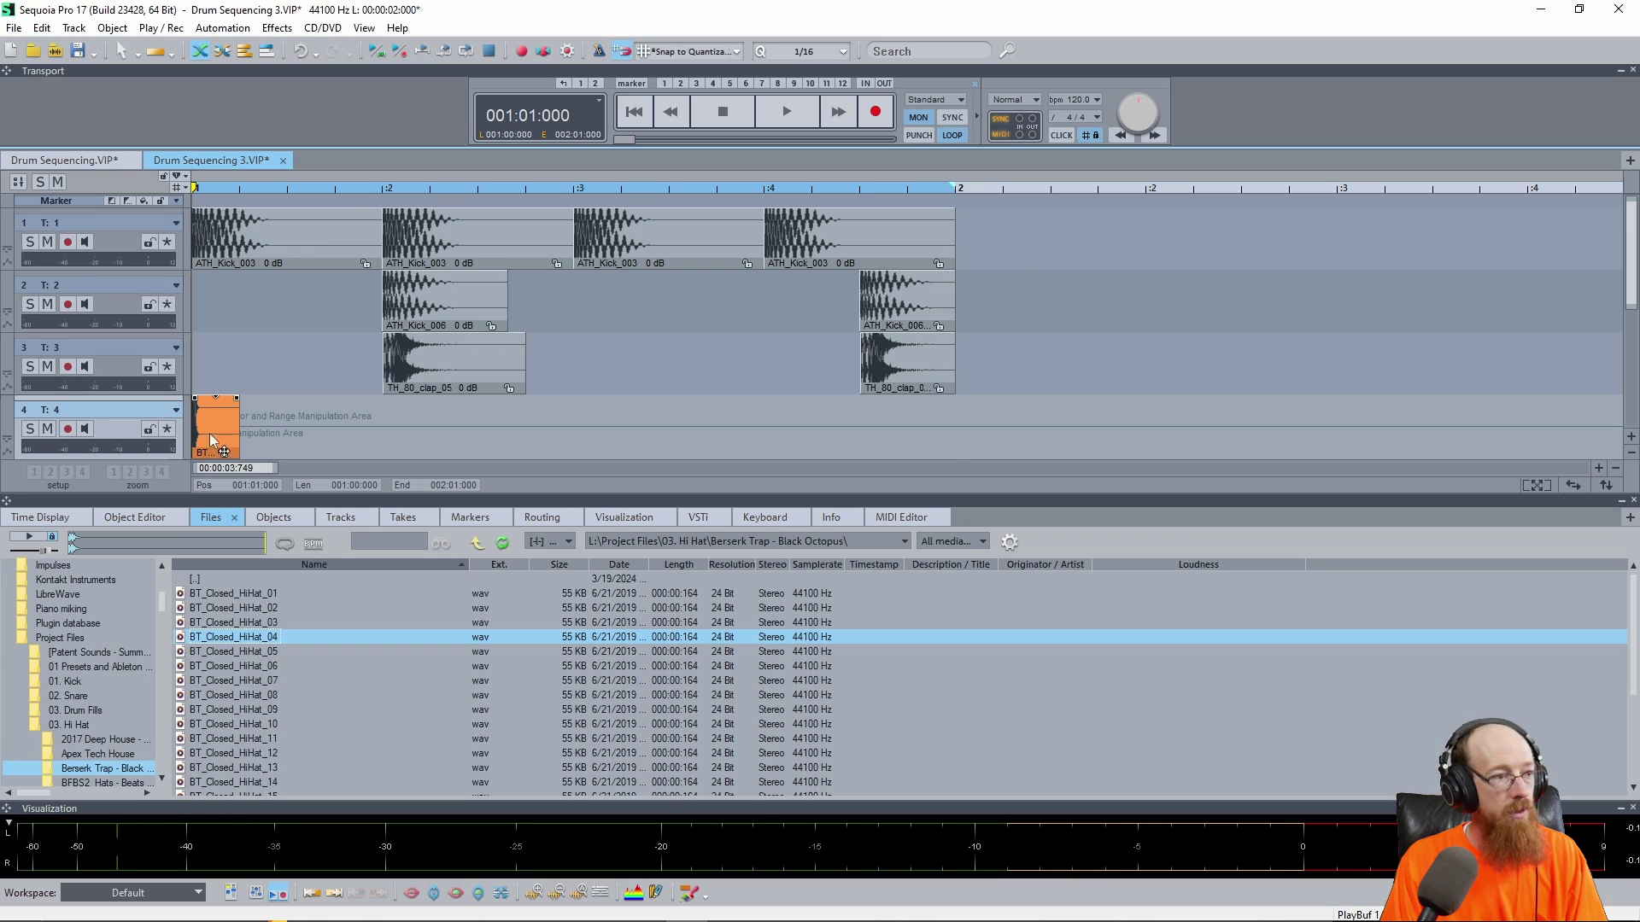
scroll(209, 433, "up", 5)
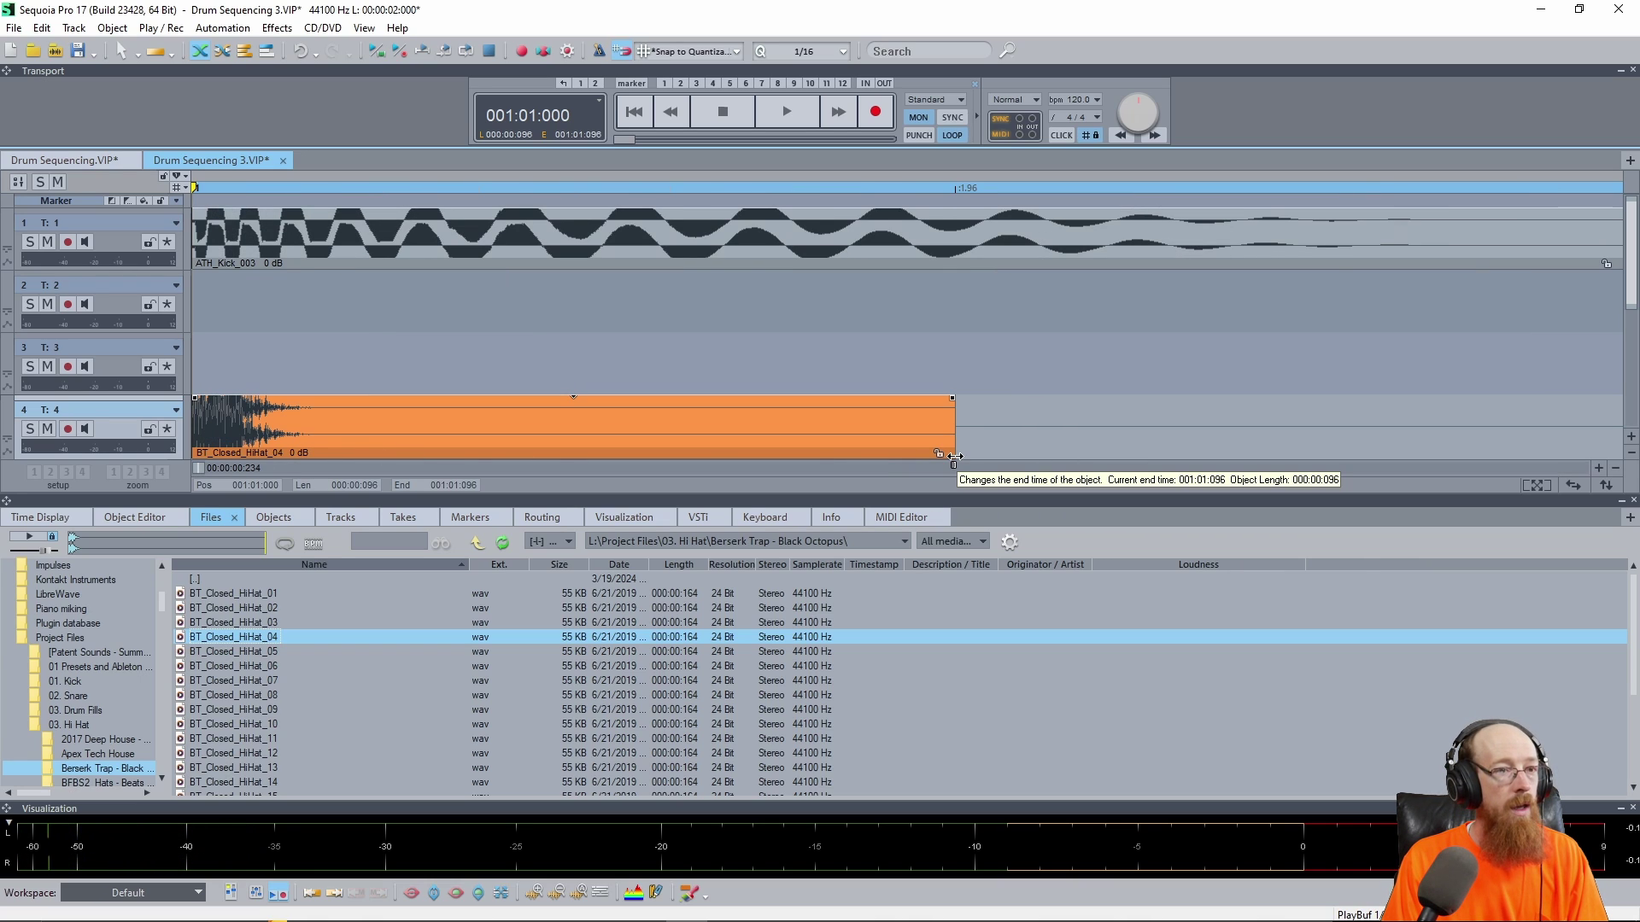
left_click_drag(956, 449, 395, 450)
scroll(472, 425, "down", 5)
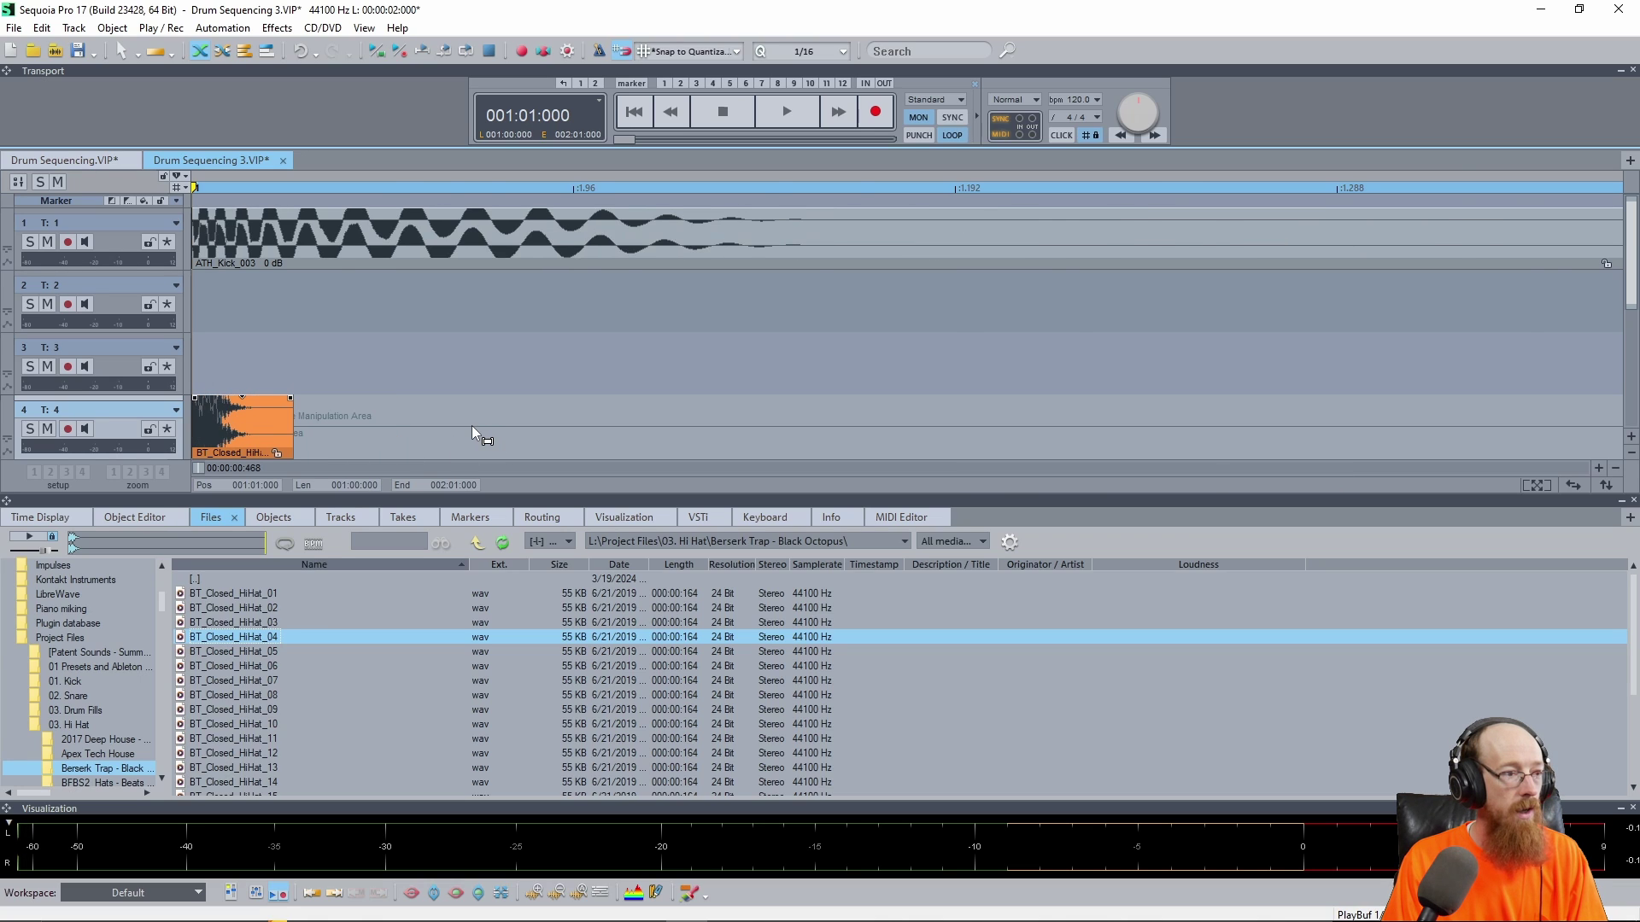
scroll(258, 428, "up", 2)
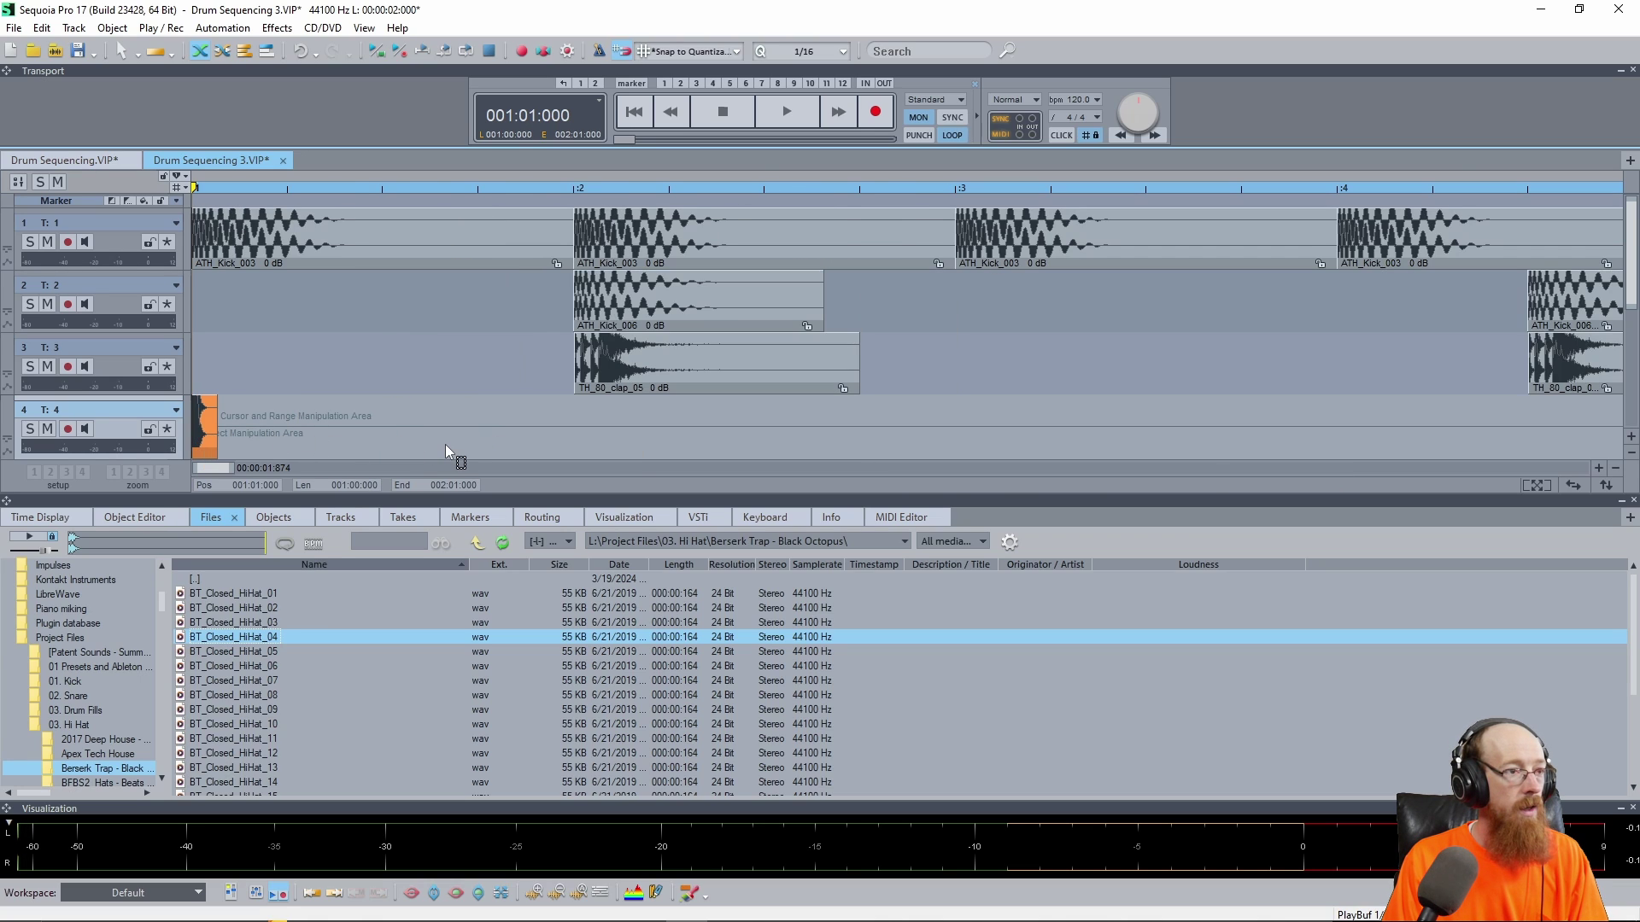
- Copy the hi-hat into four back-to-back sixteenth-note hits across the first beat
left_click(202, 437)
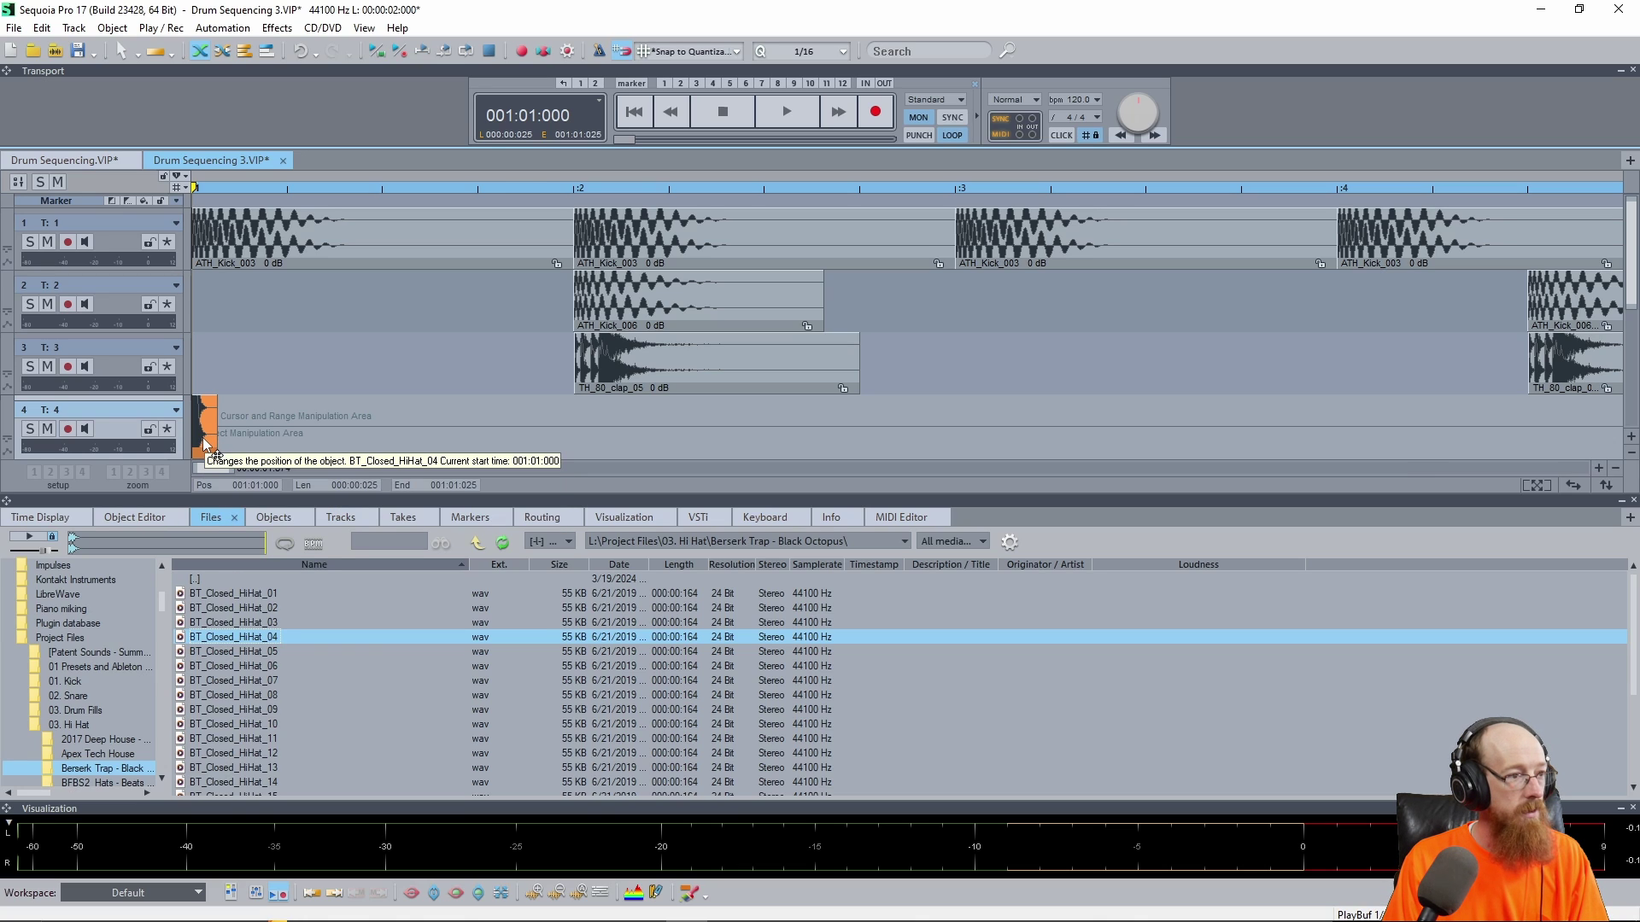
left_click(275, 435)
left_click_drag(301, 452, 172, 422)
left_click_drag(499, 452, 562, 454)
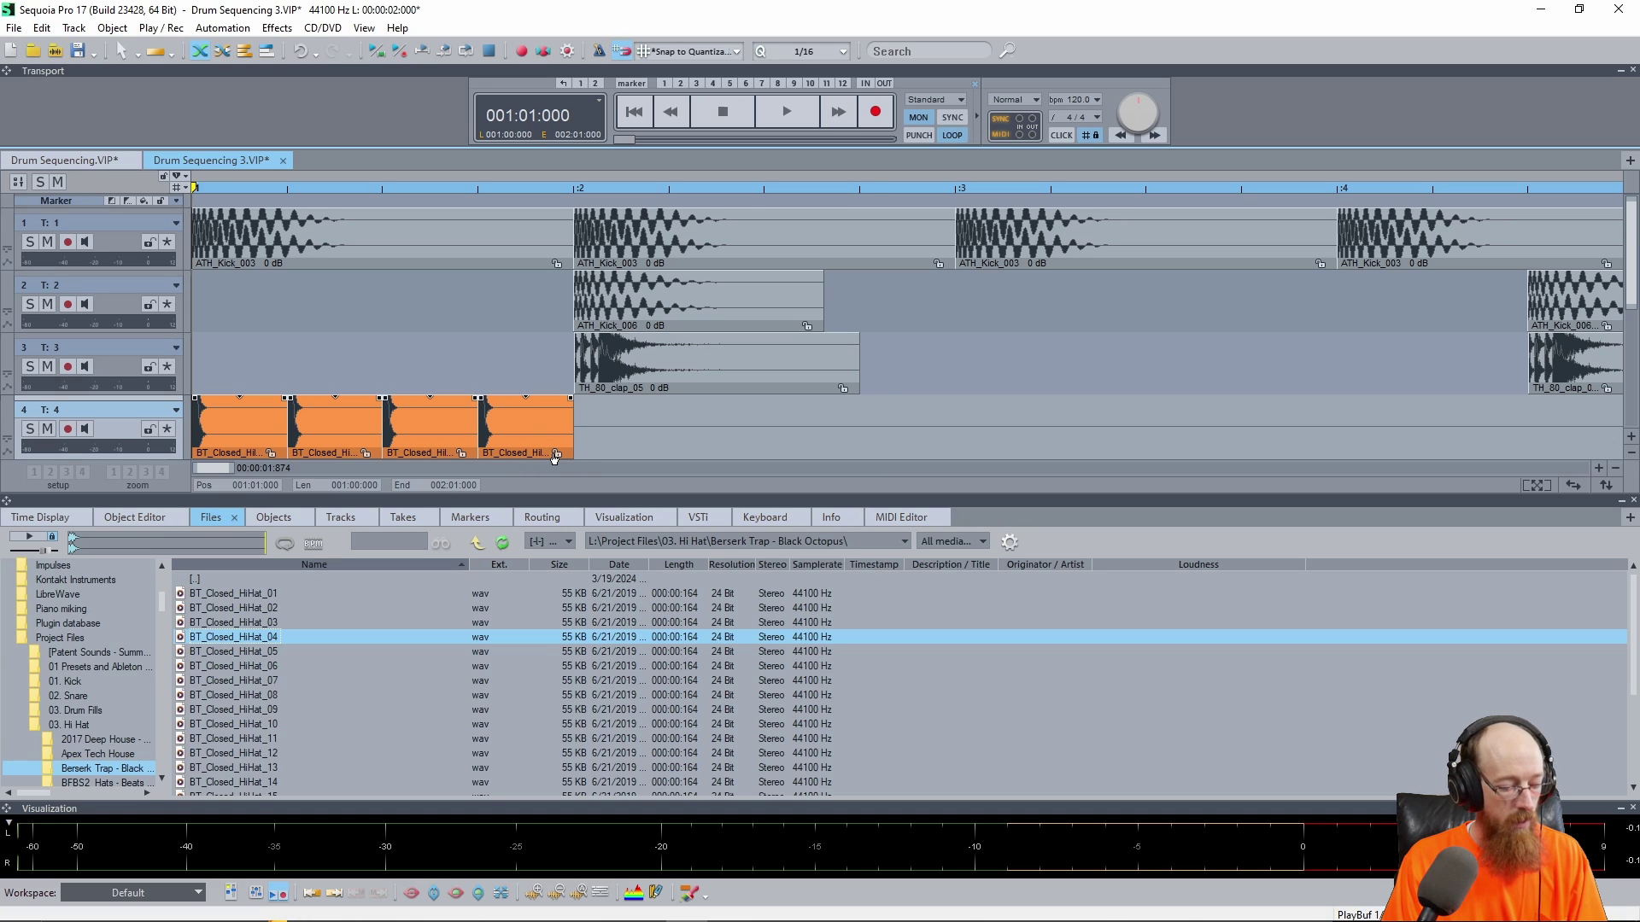
- Duplicate the four hi-hats with Ctrl+D across the rest of bar 1 and listen
scroll(678, 428, "down", 2)
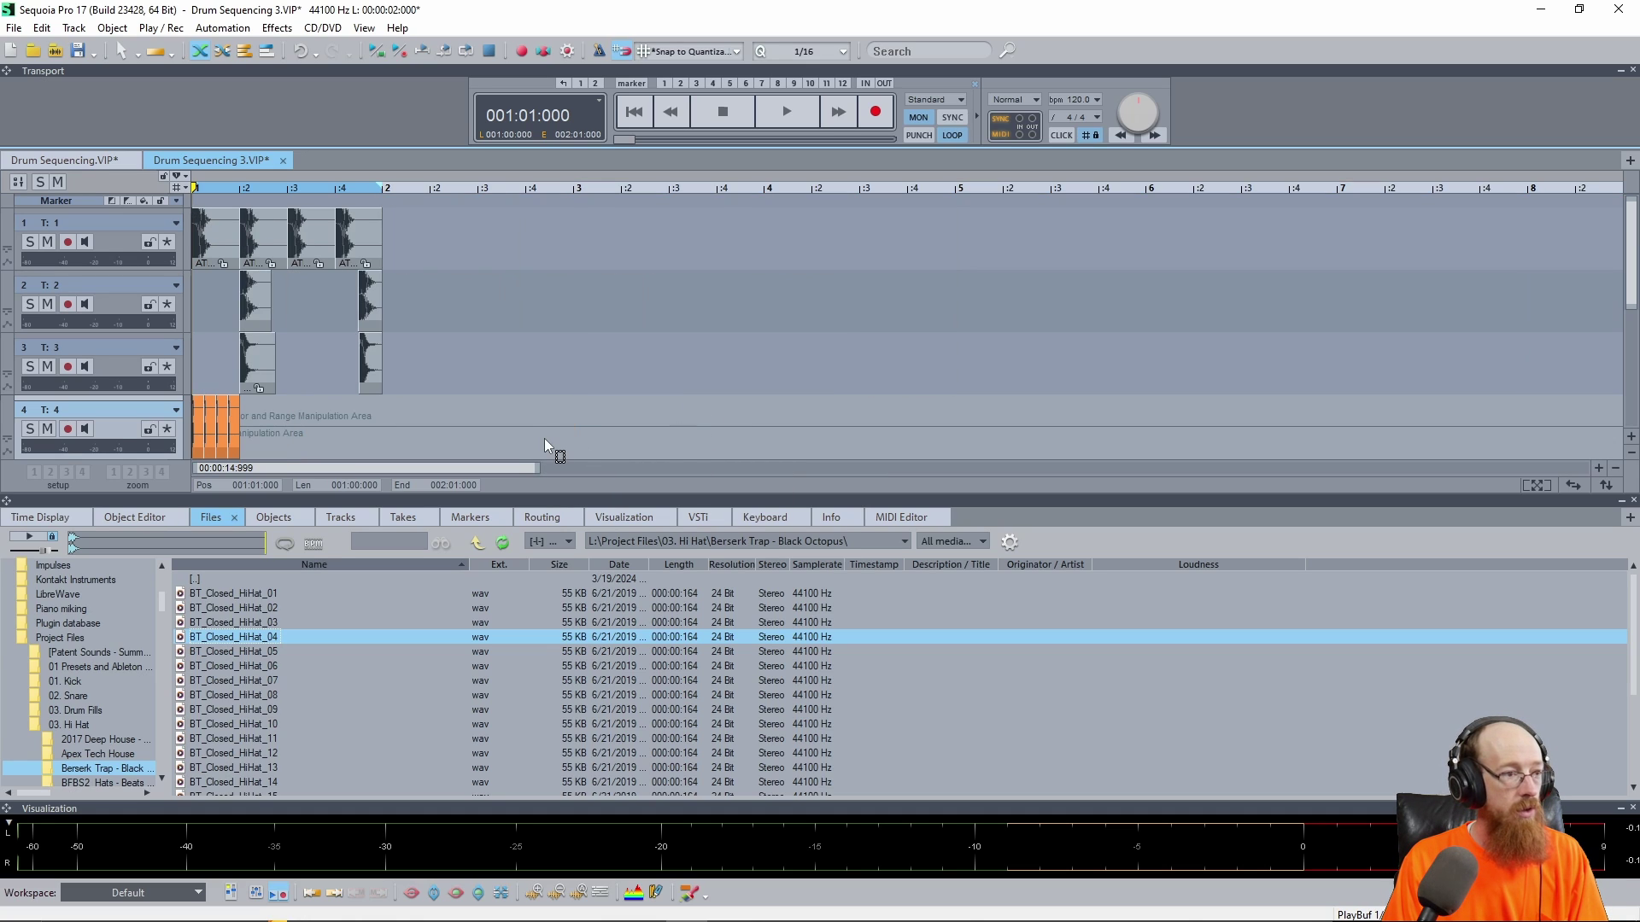
key("ctrl+d")
key("ctrl+d")
key("ctrl+d")
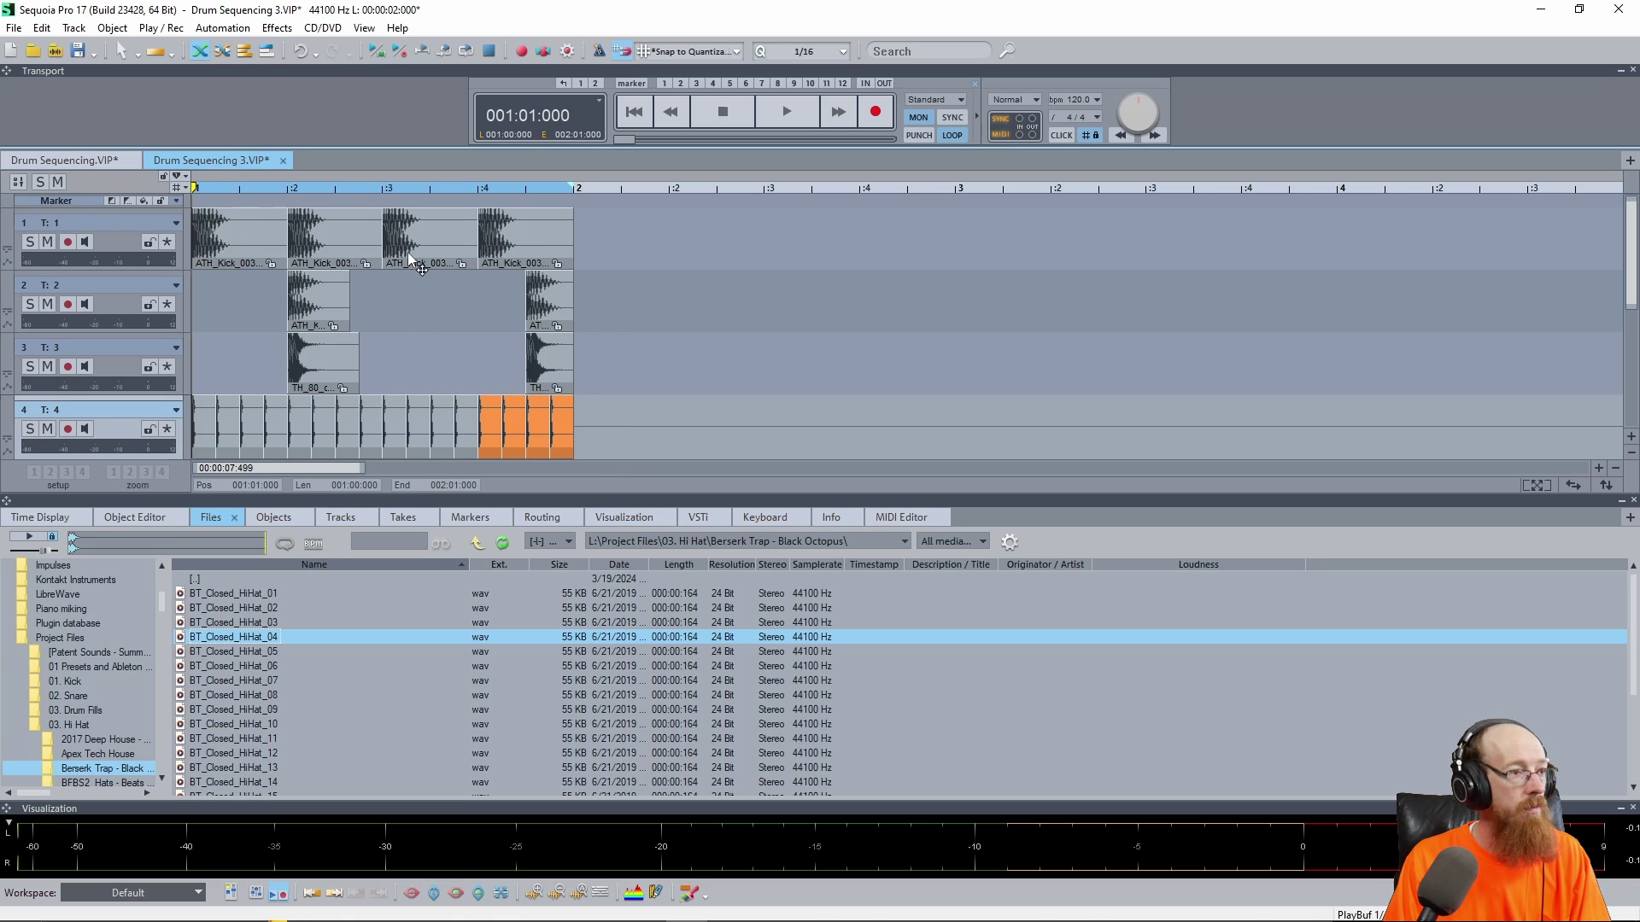
key("space")
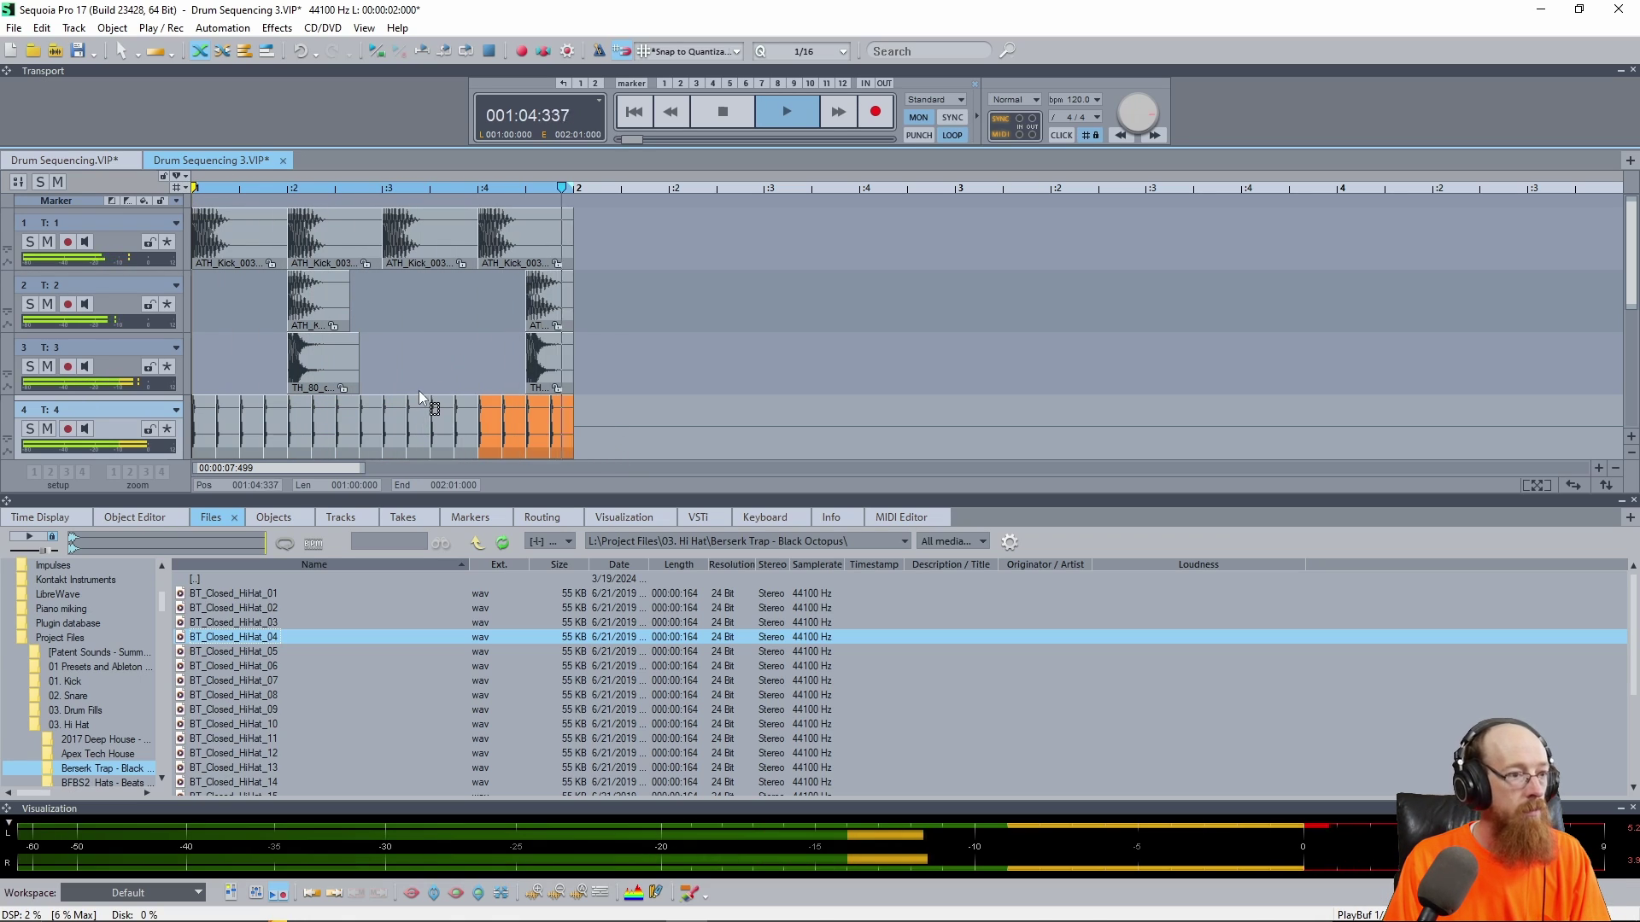
key("space")
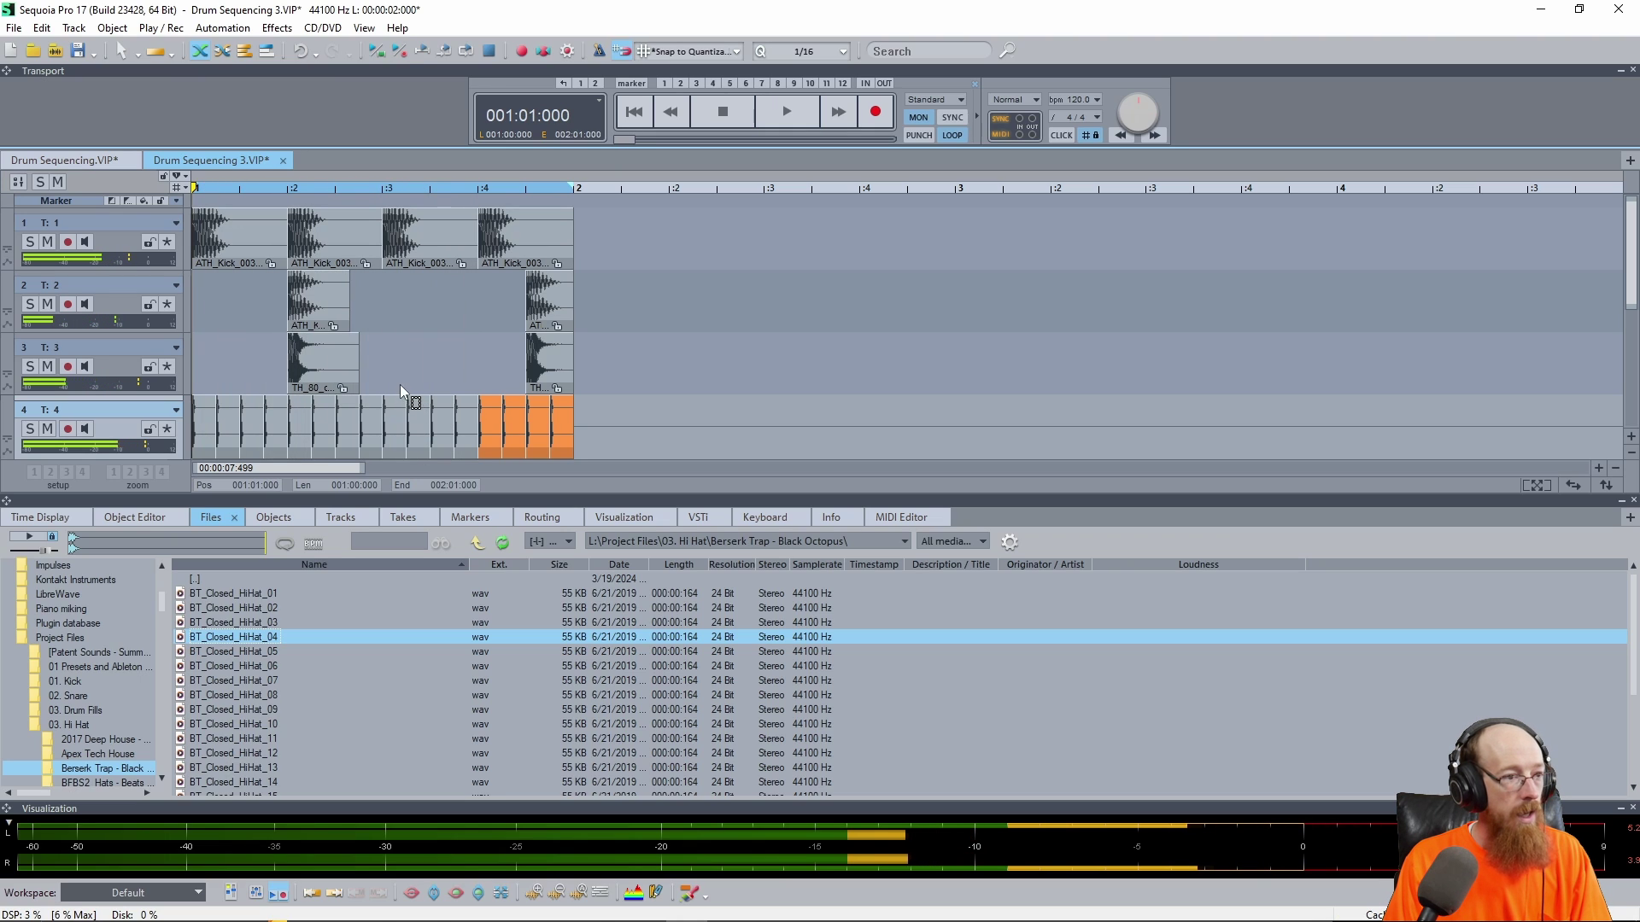
- Shorten the hi-hat at beat 3 and copy it to form a quick roll
left_click(393, 437)
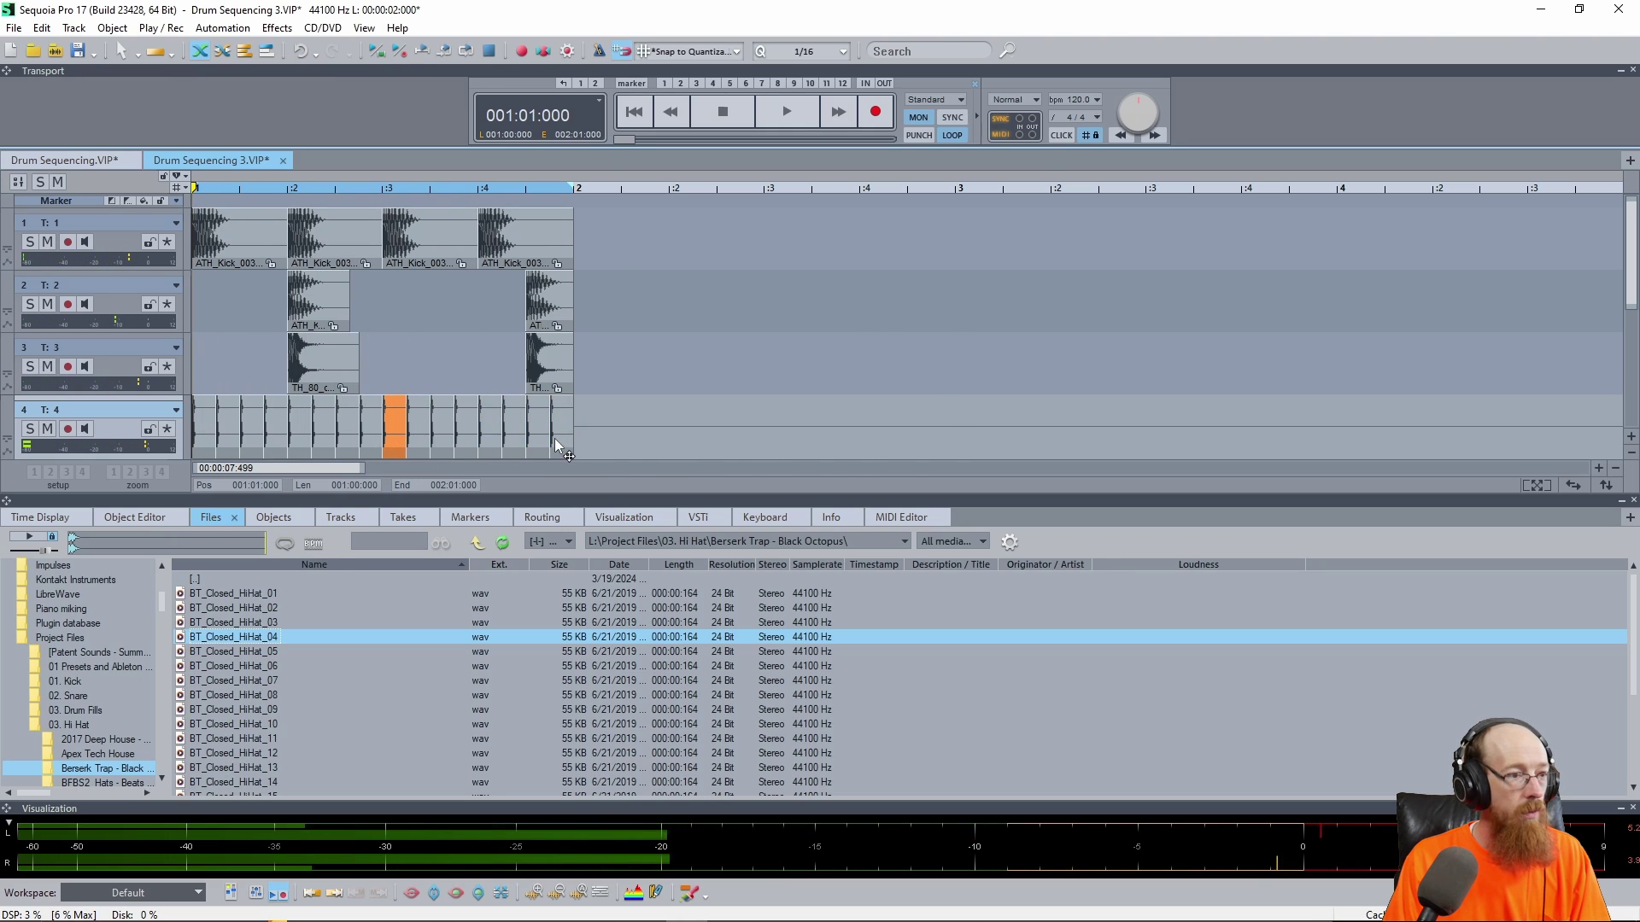
scroll(555, 438, "up", 2)
scroll(840, 423, "down", 1)
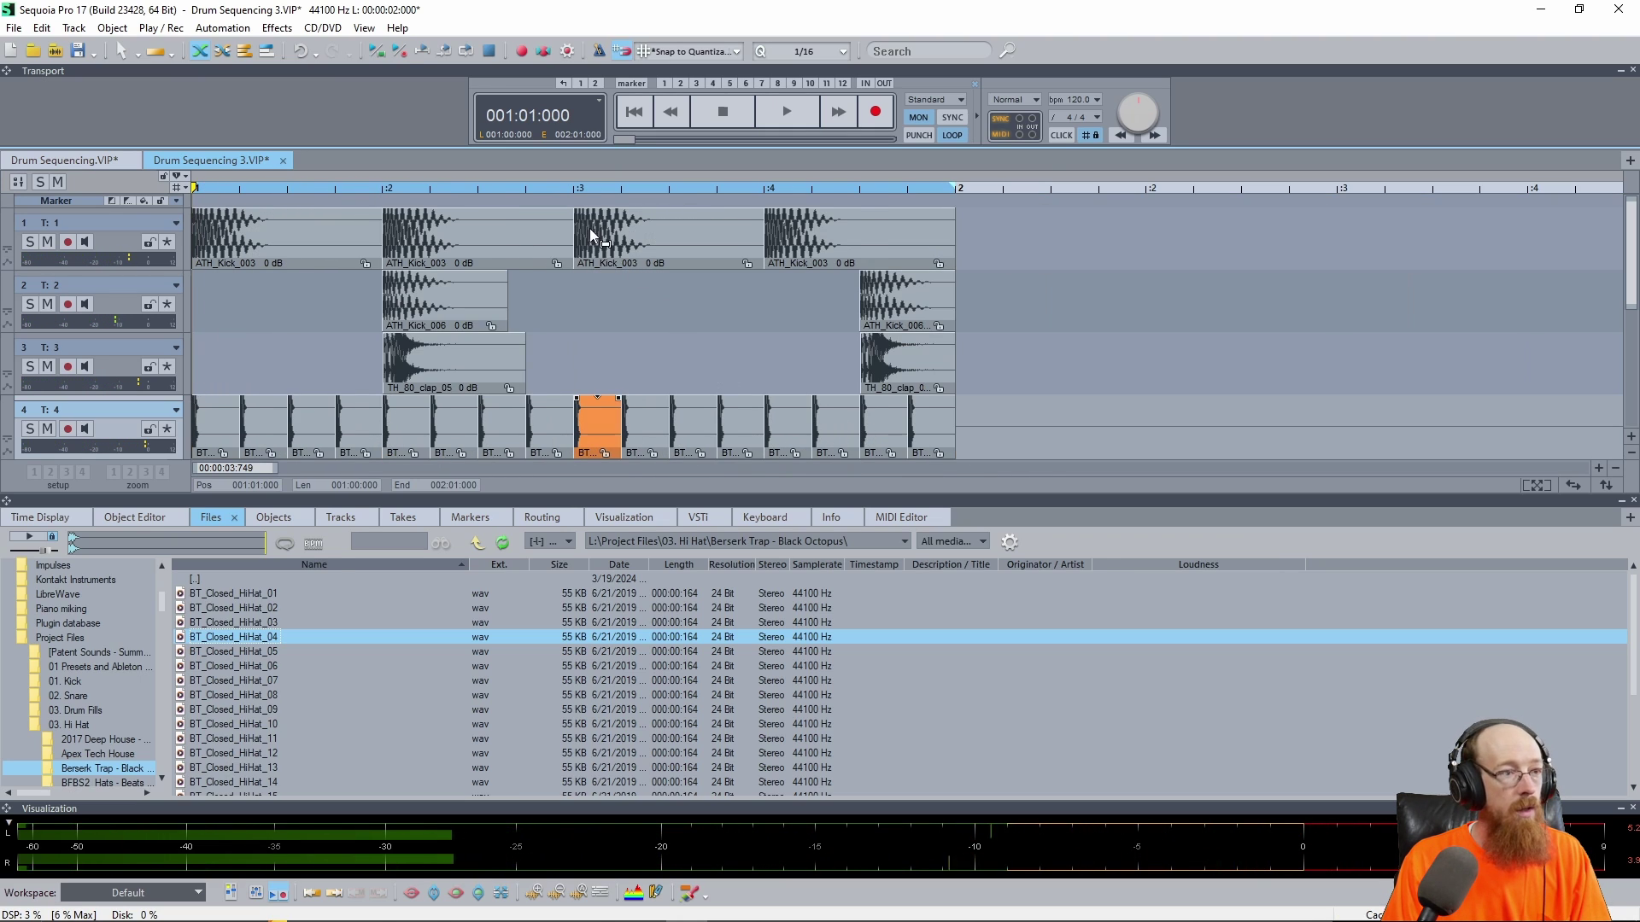
left_click(582, 184)
scroll(617, 413, "up", 3)
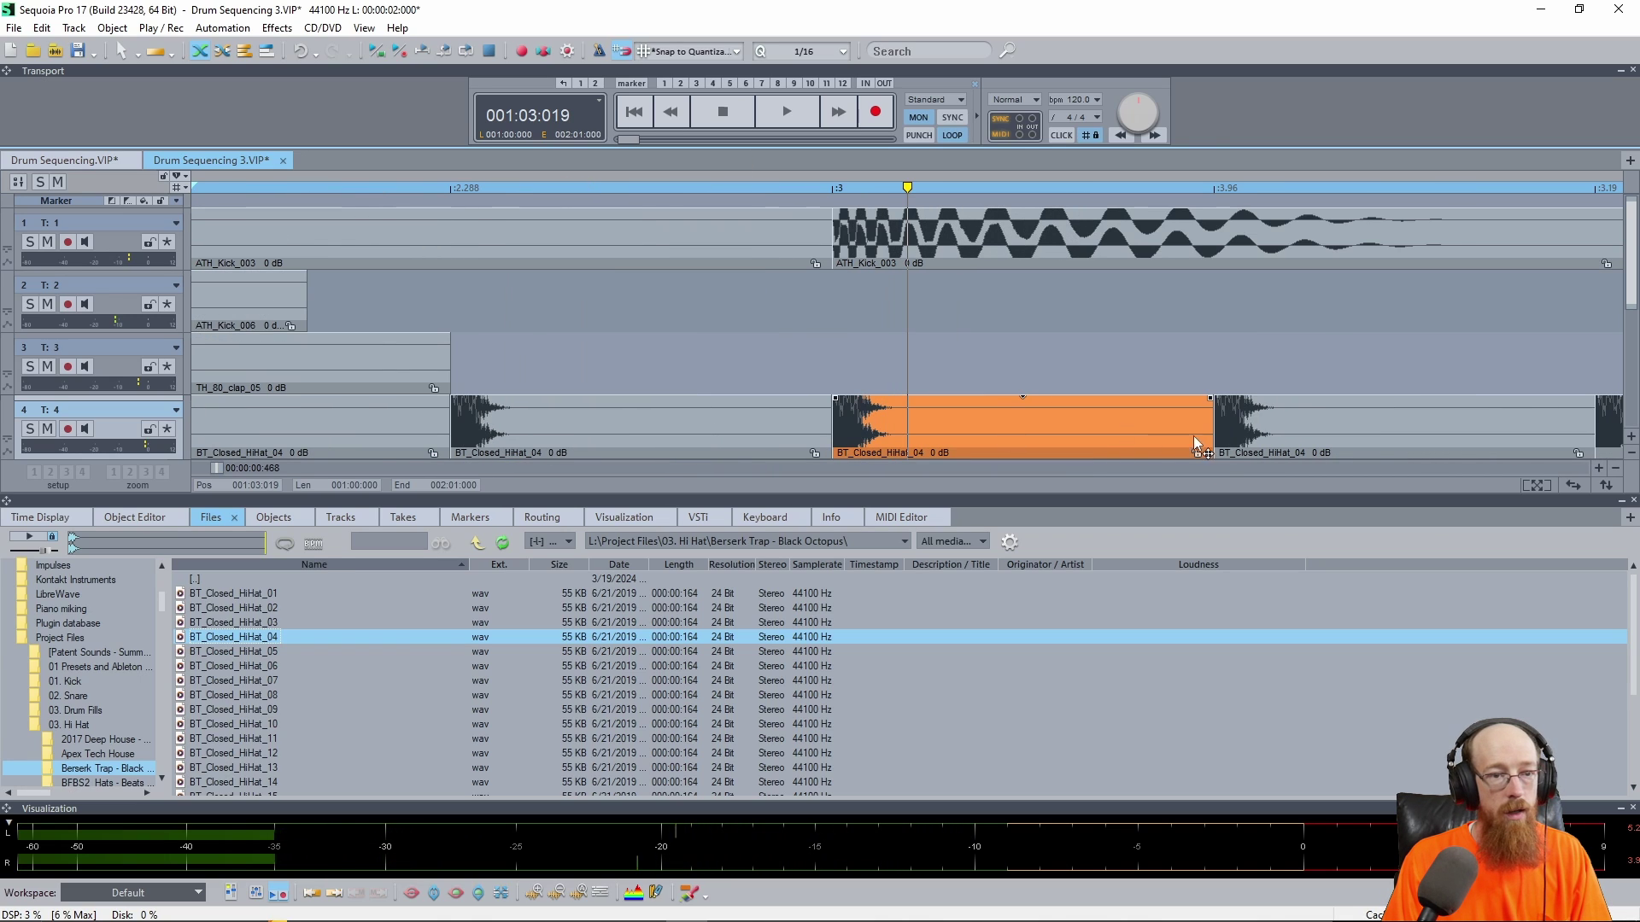
left_click_drag(1194, 442, 1051, 444)
left_click_drag(1050, 444, 1147, 445)
- Play from beat 3 to hear the hi-hat roll
scroll(941, 387, "down", 5)
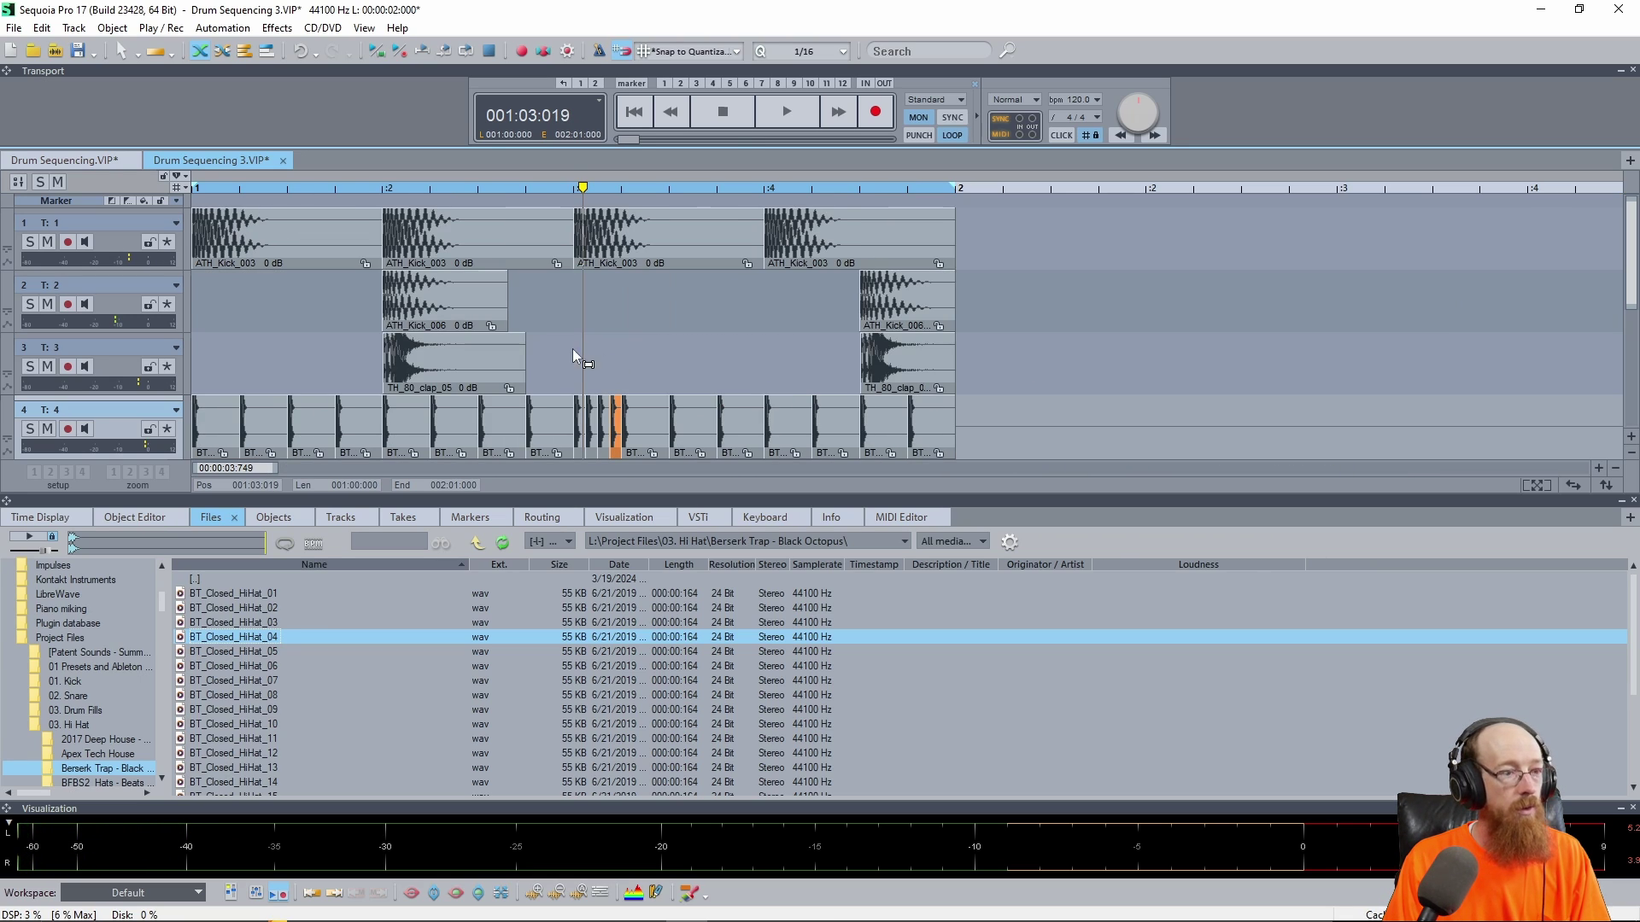
left_click(579, 191)
key("space")
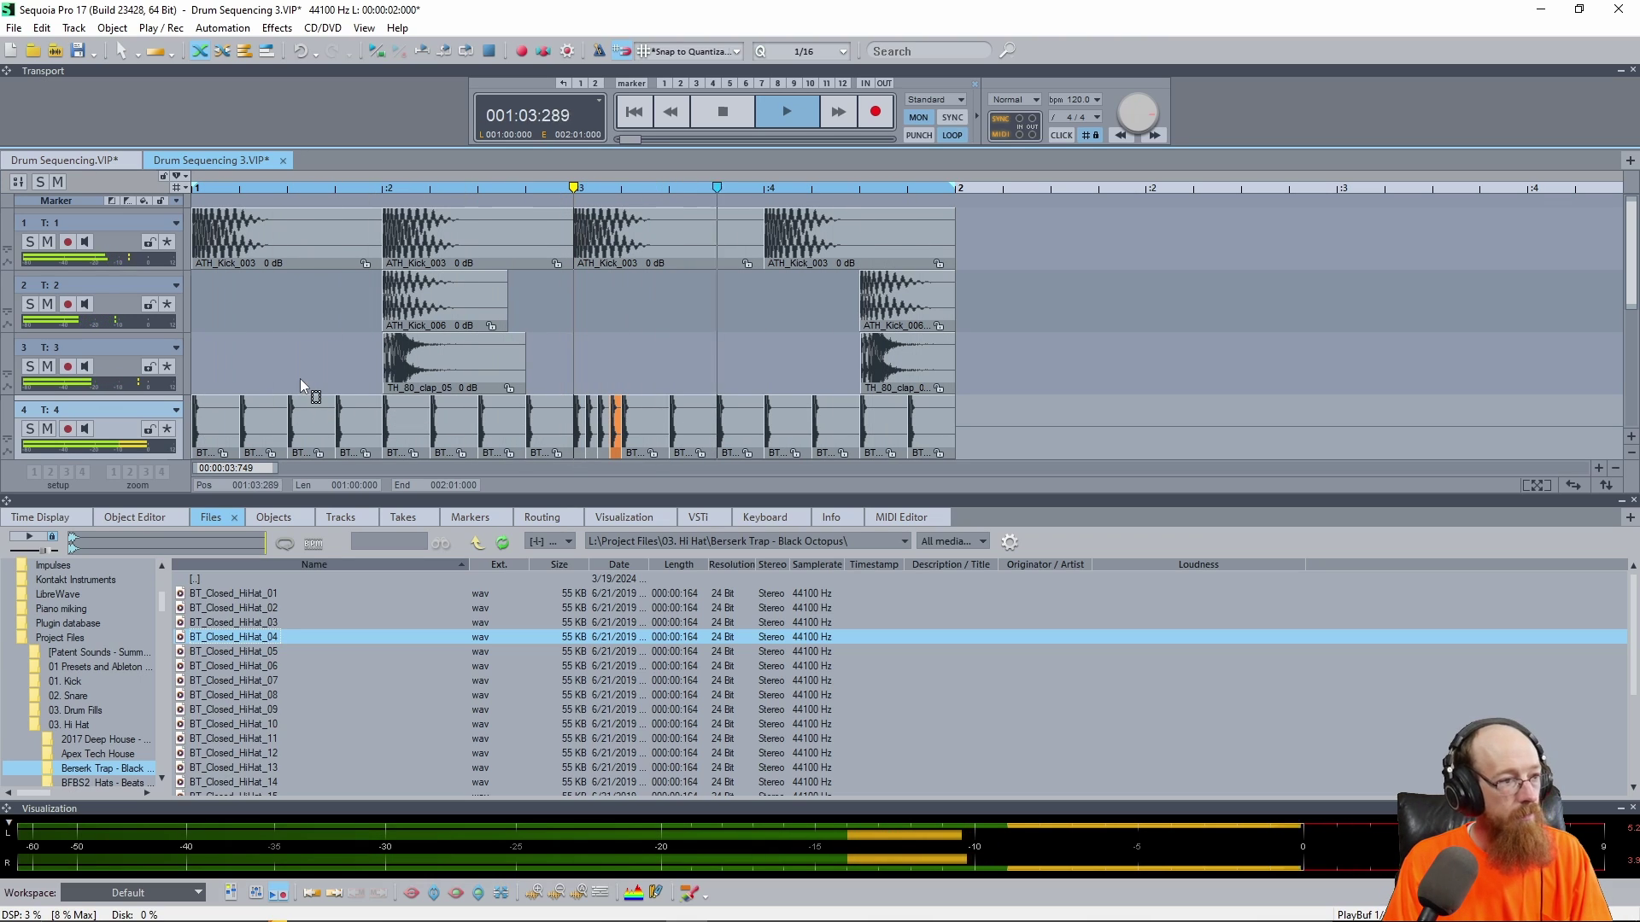
key("space")
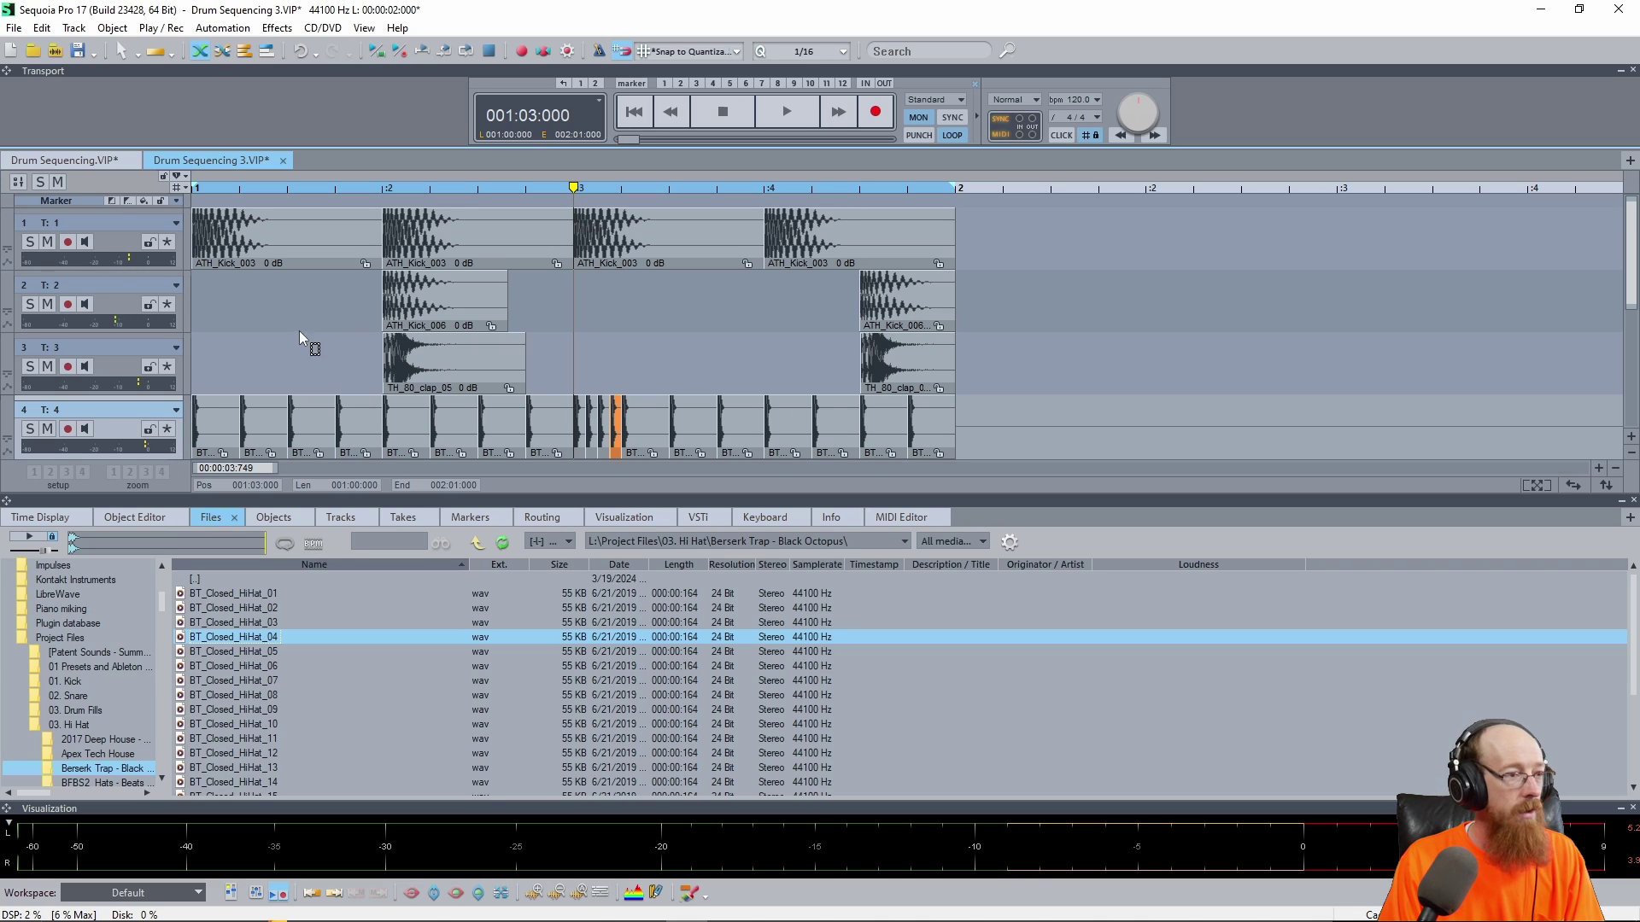
- Make track 4 taller and lower the hi-hat volume to -6.1 dB while the loop plays
mouse_move(162, 459)
left_mouse_down()
mouse_move(171, 483)
mouse_move(180, 460)
mouse_move(177, 487)
left_mouse_up()
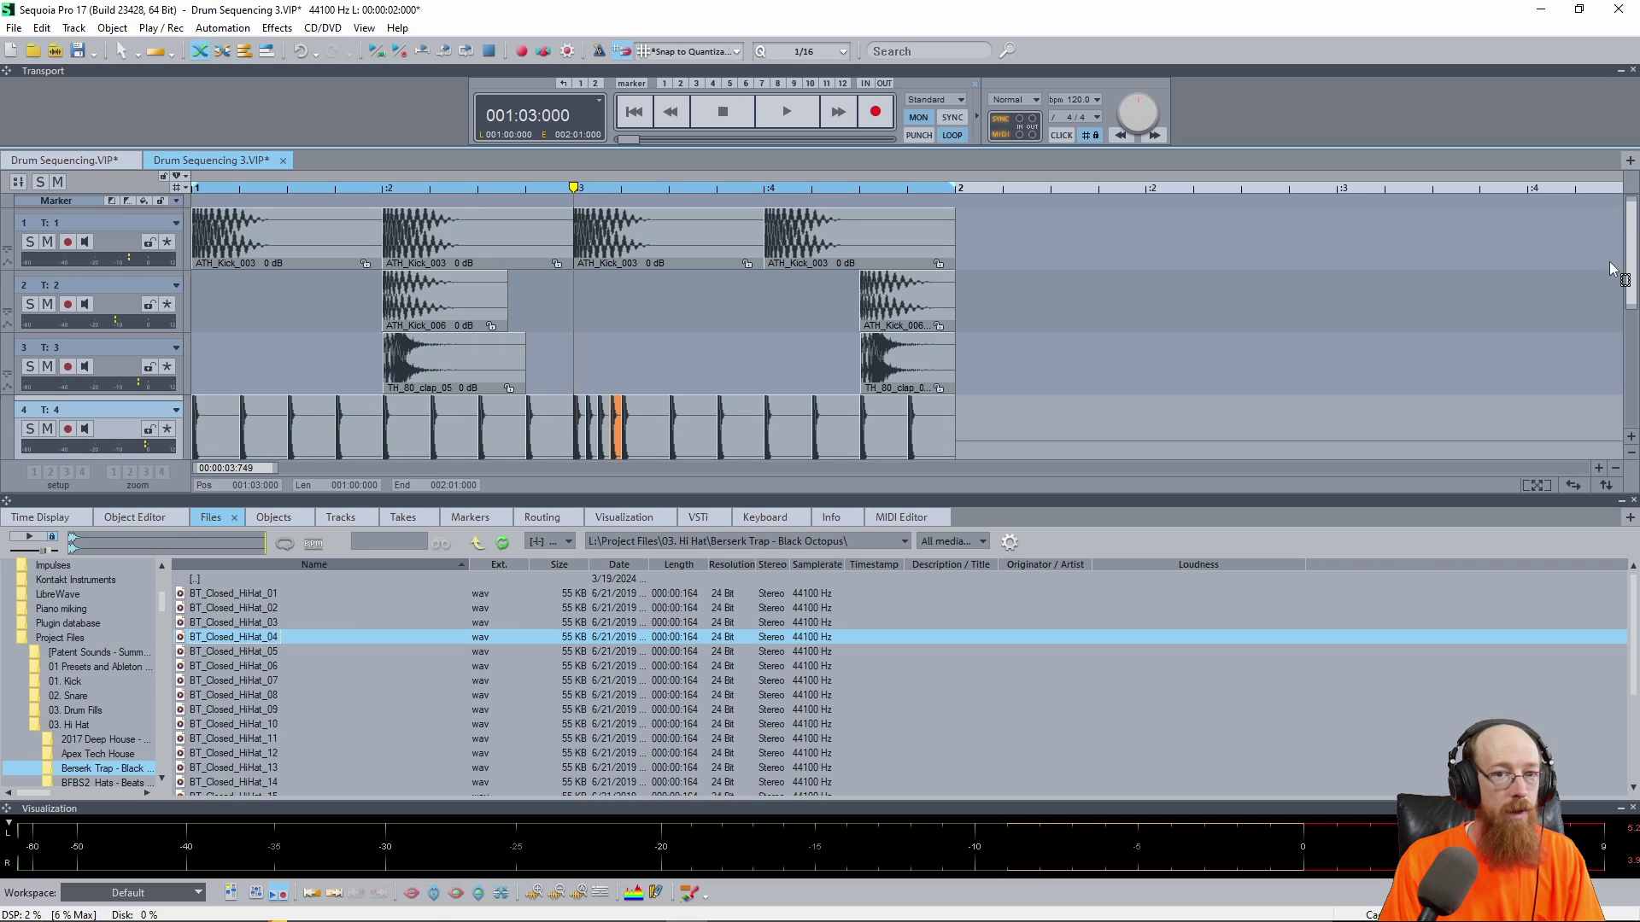
scroll(1632, 286, "down", 3)
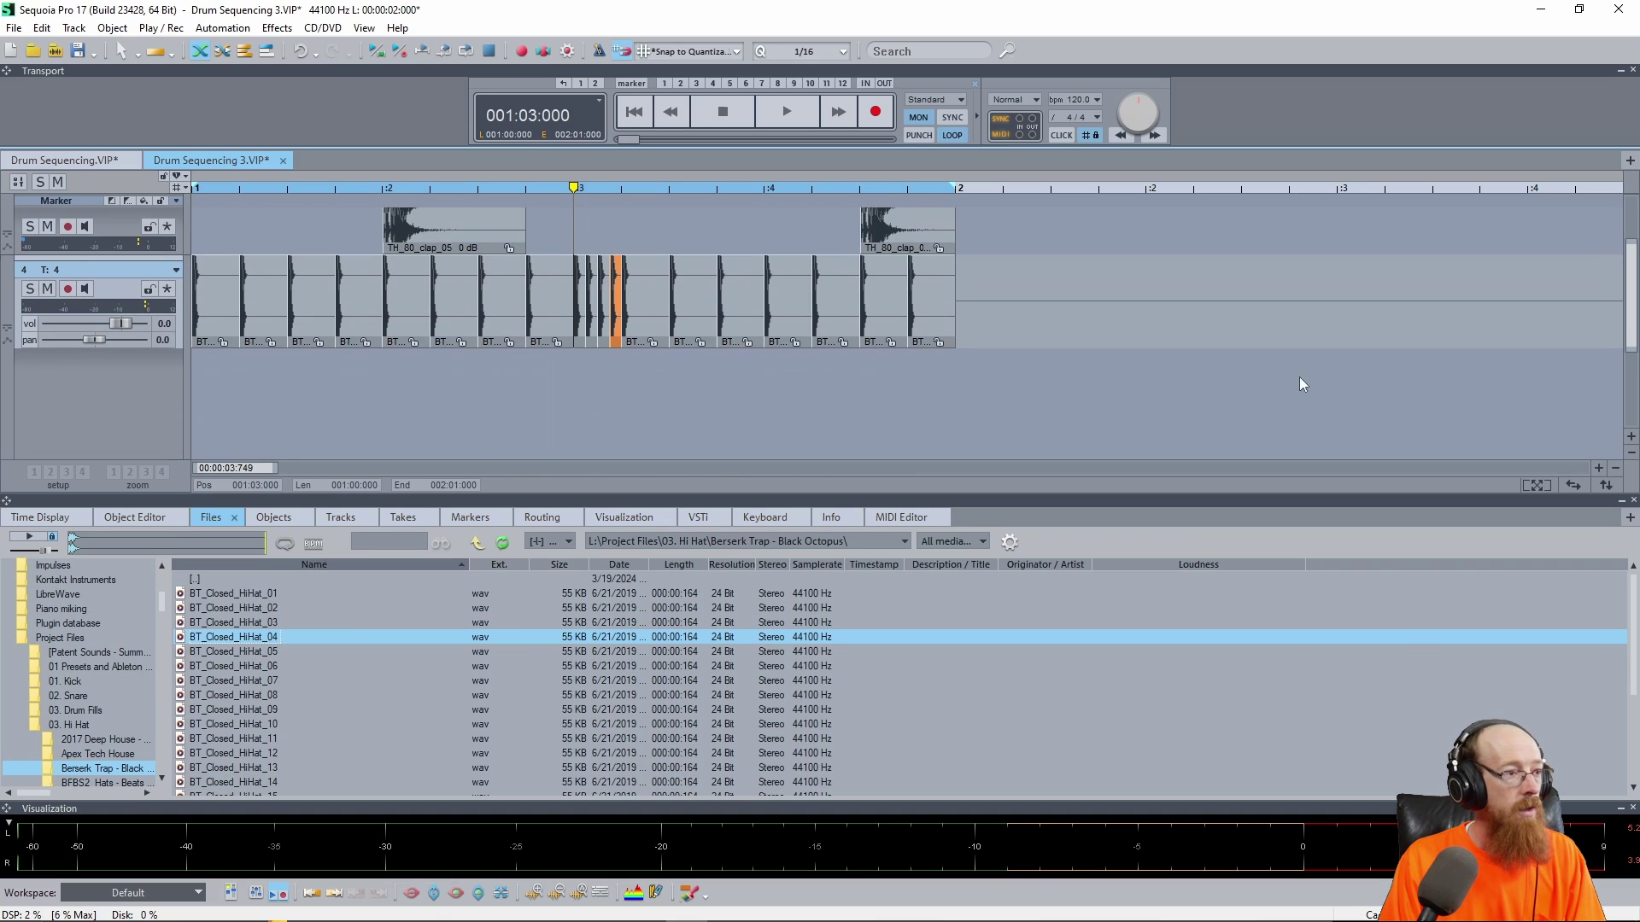
left_click_drag(122, 324, 111, 329)
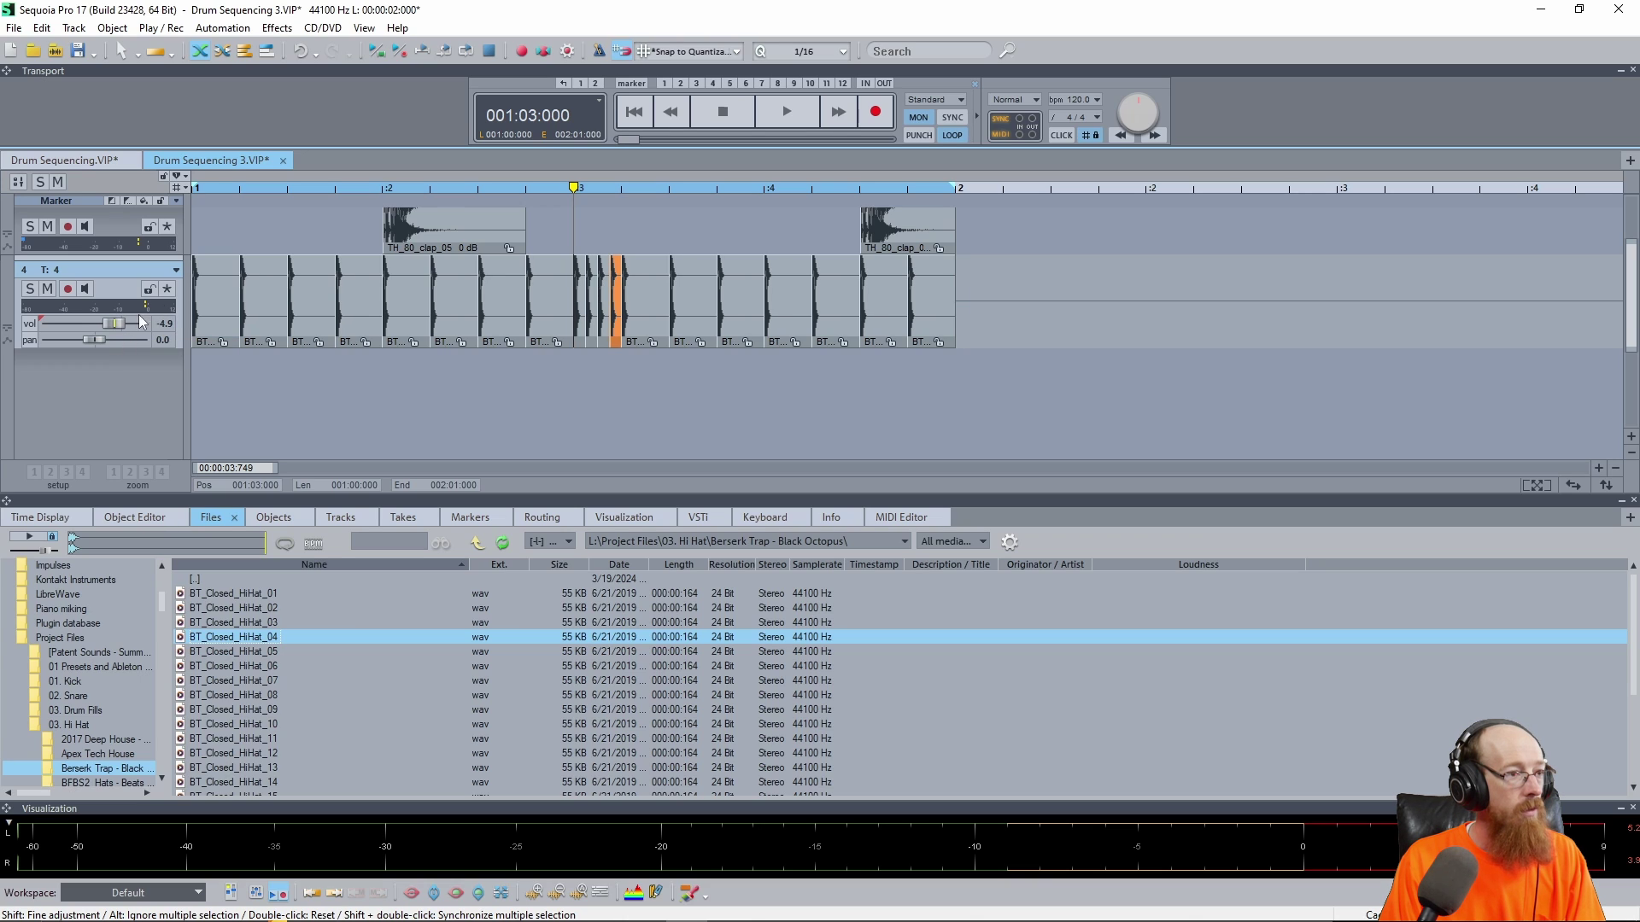
key("space")
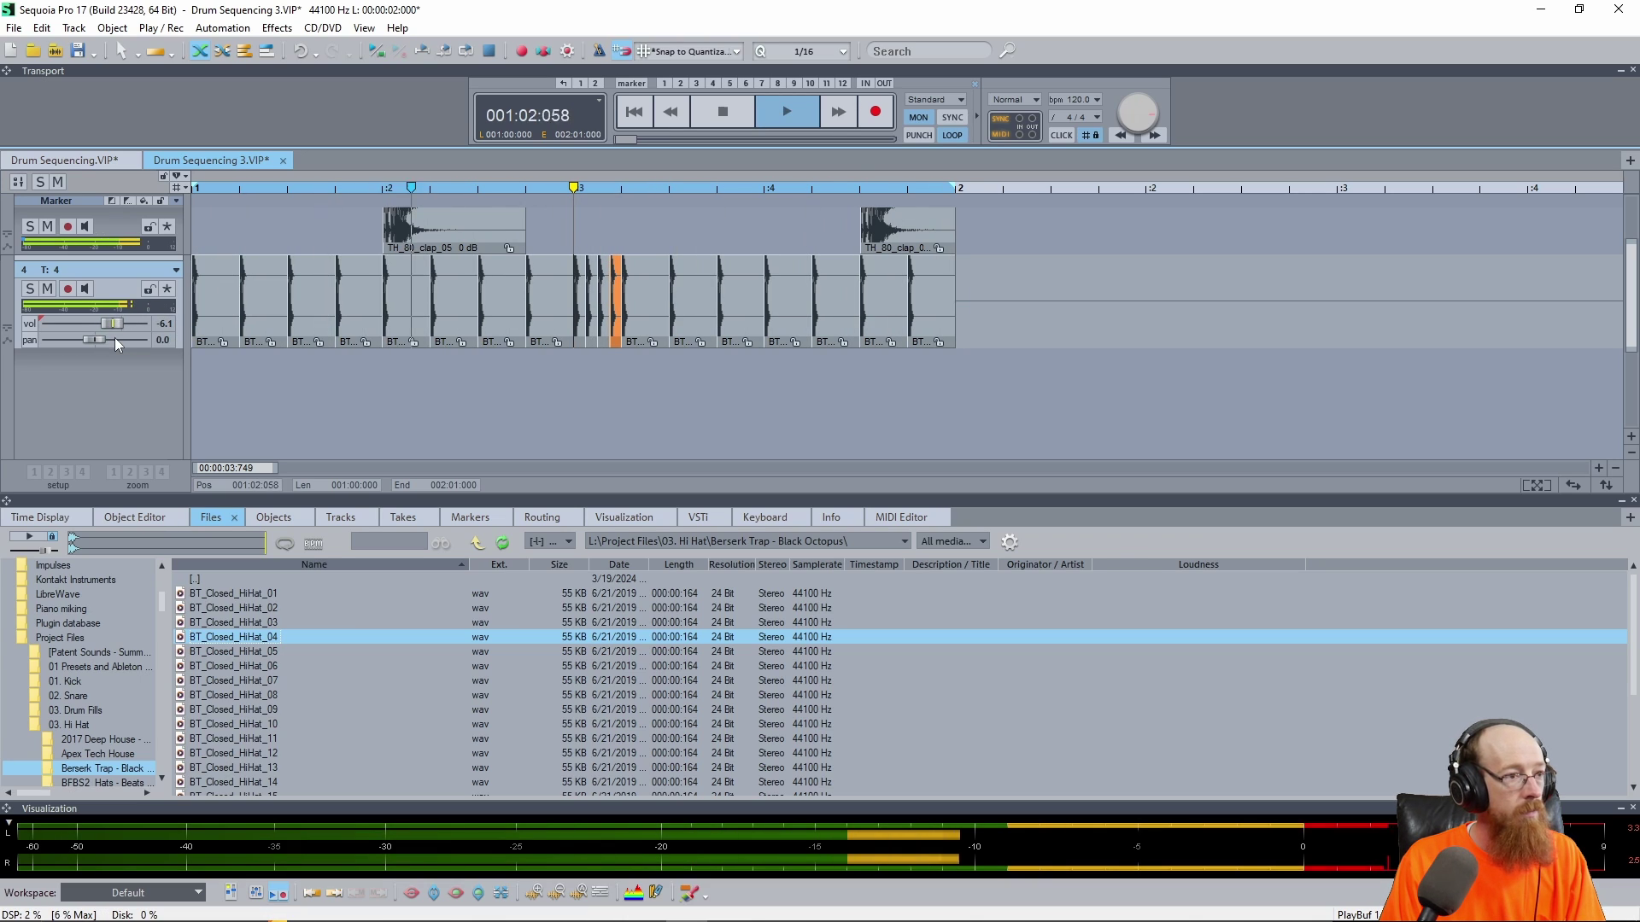
left_click_drag(1629, 327, 1629, 289)
key("space")
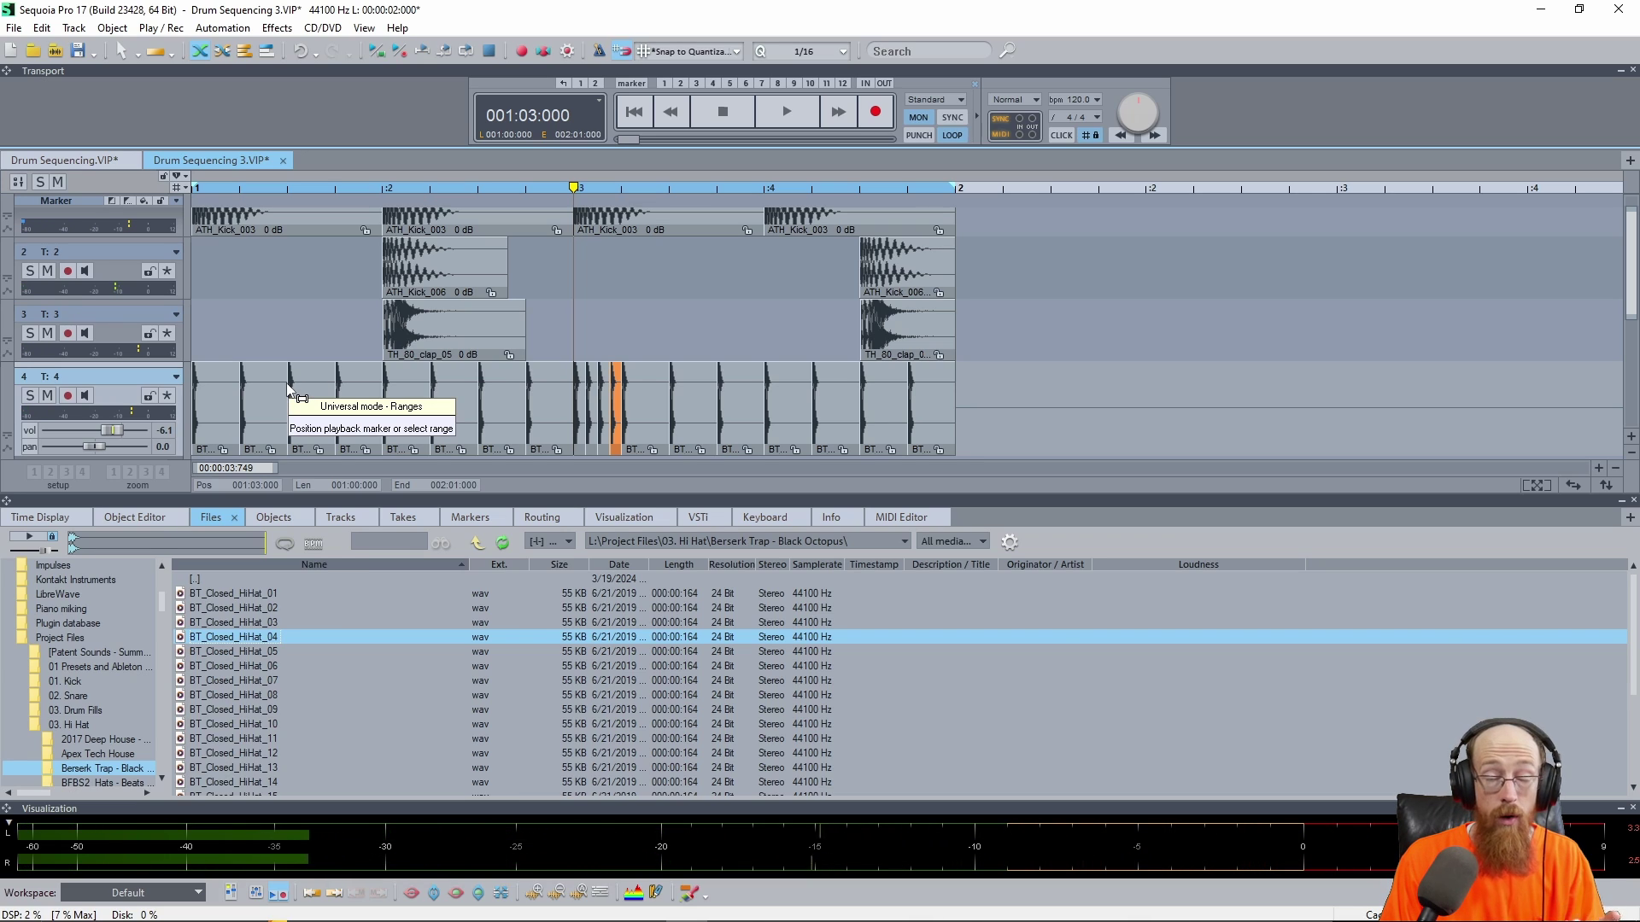
- Select the first TH_80_clap_05 clip on track 3
left_click(425, 337)
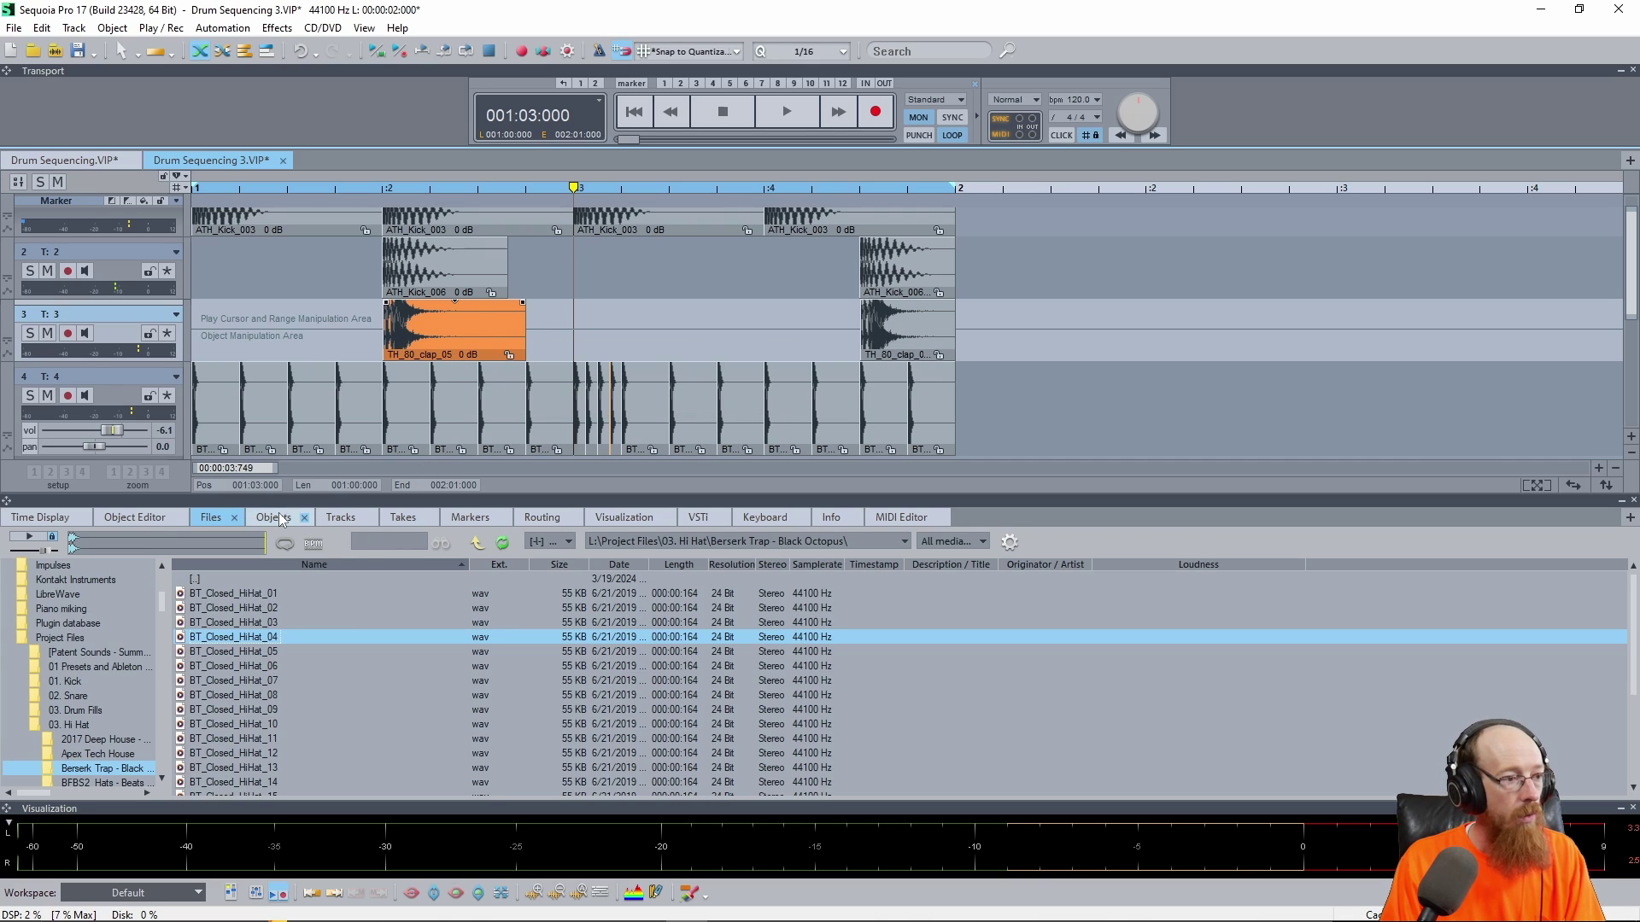
- Open the clap object's plug-in browser, filter by 're' and pick eFX_Reverb
left_click(142, 521)
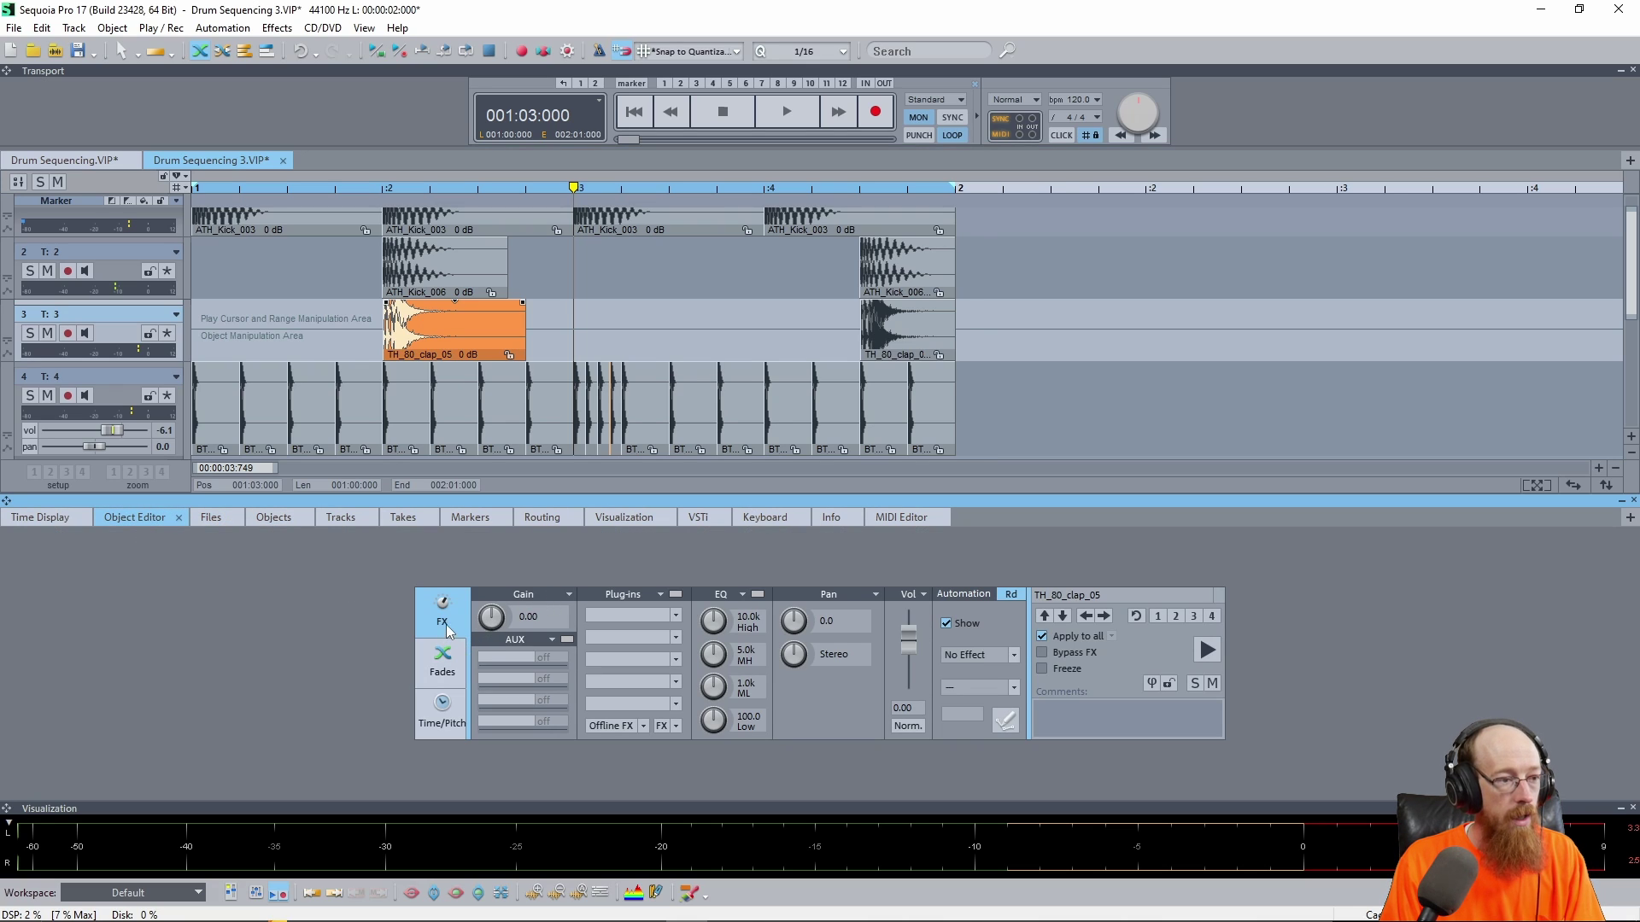
left_click(639, 616)
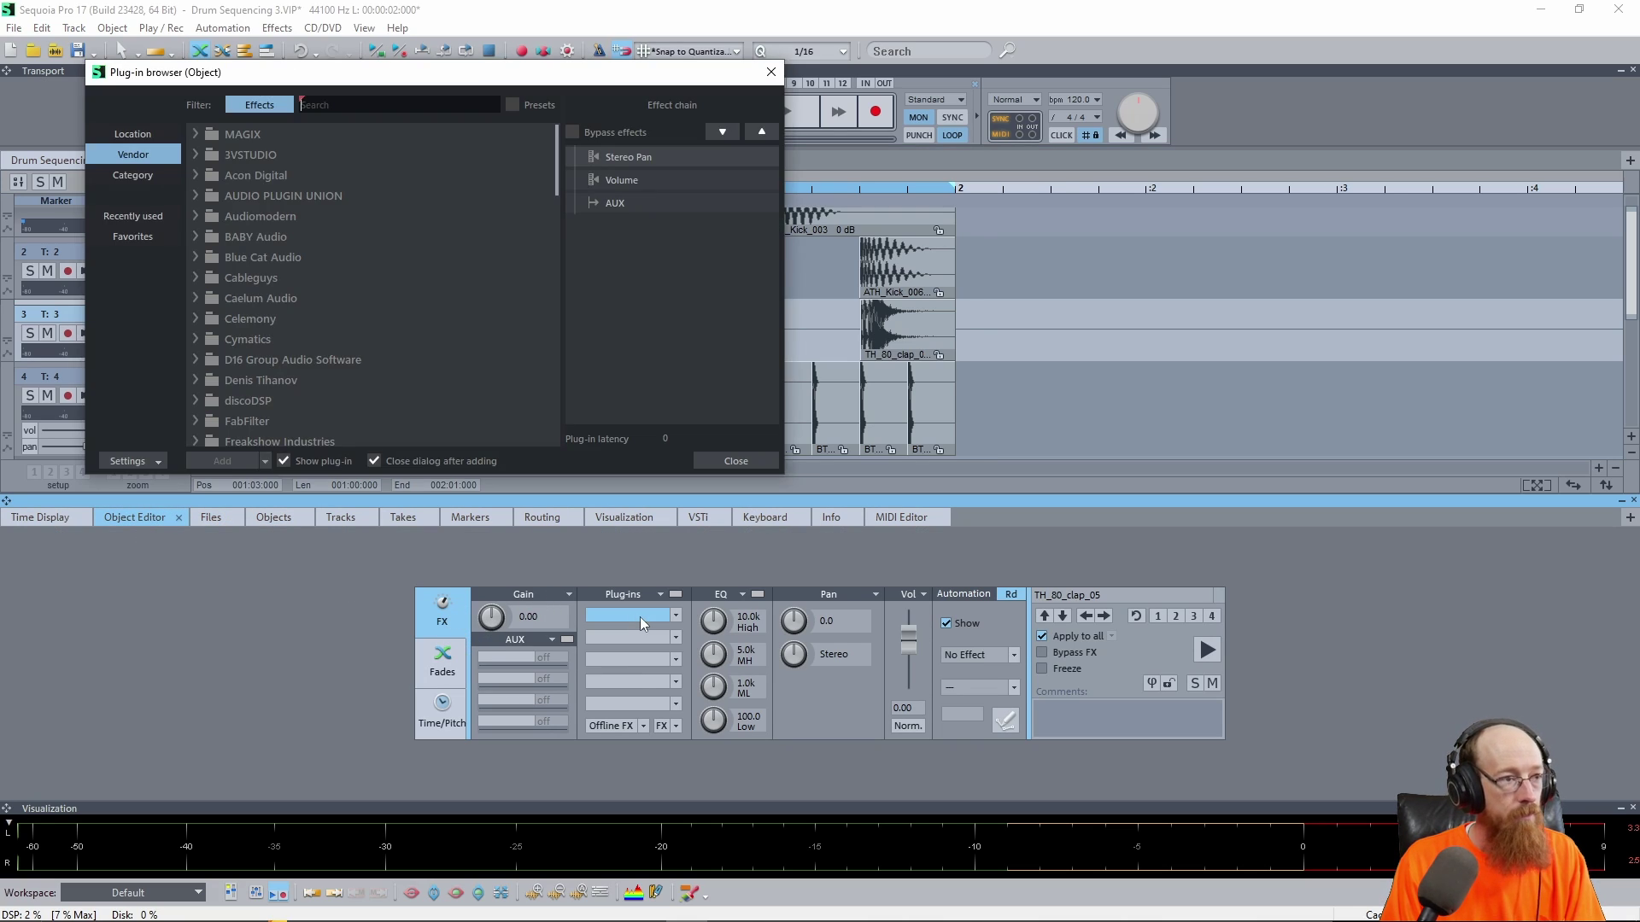
left_click(362, 112)
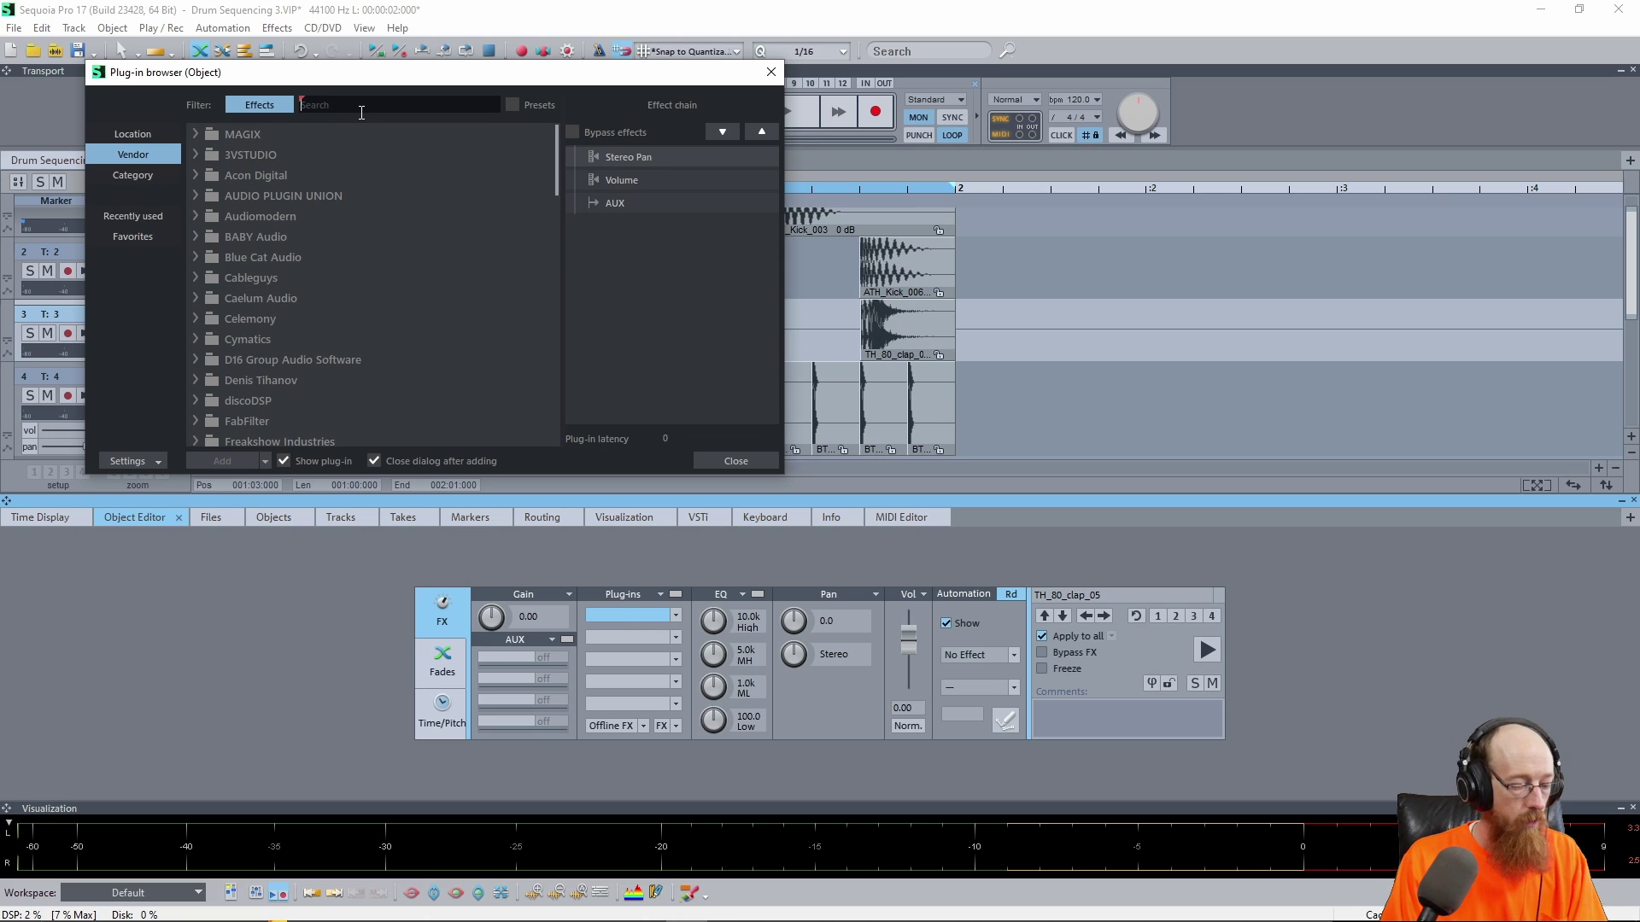
type("rev")
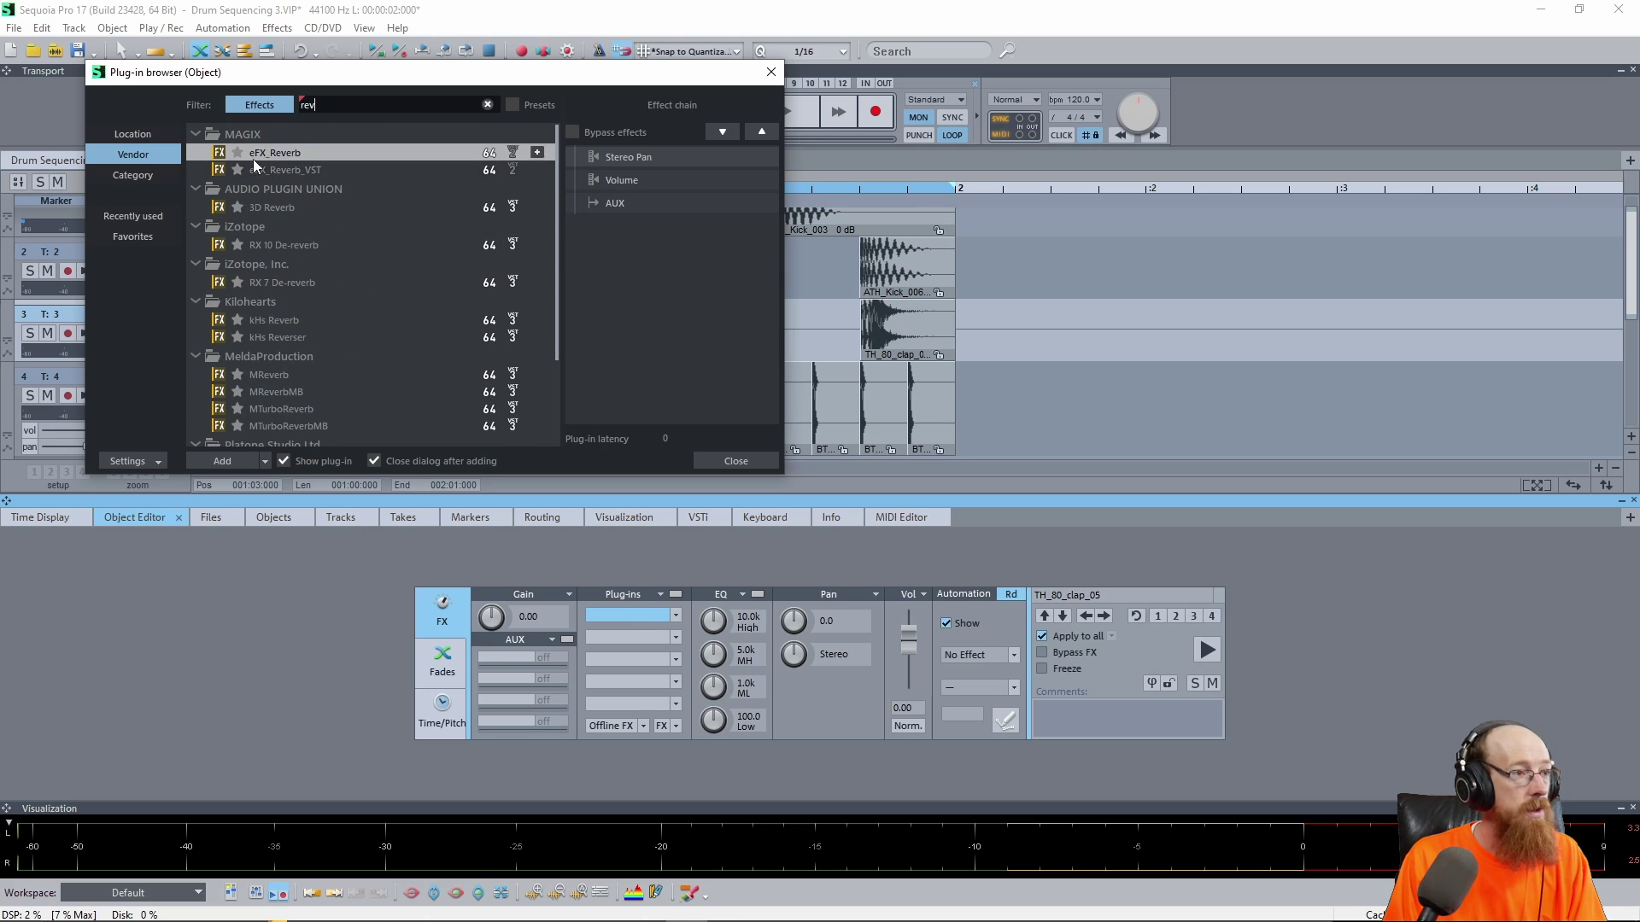
key("BackSpace")
left_click(284, 186)
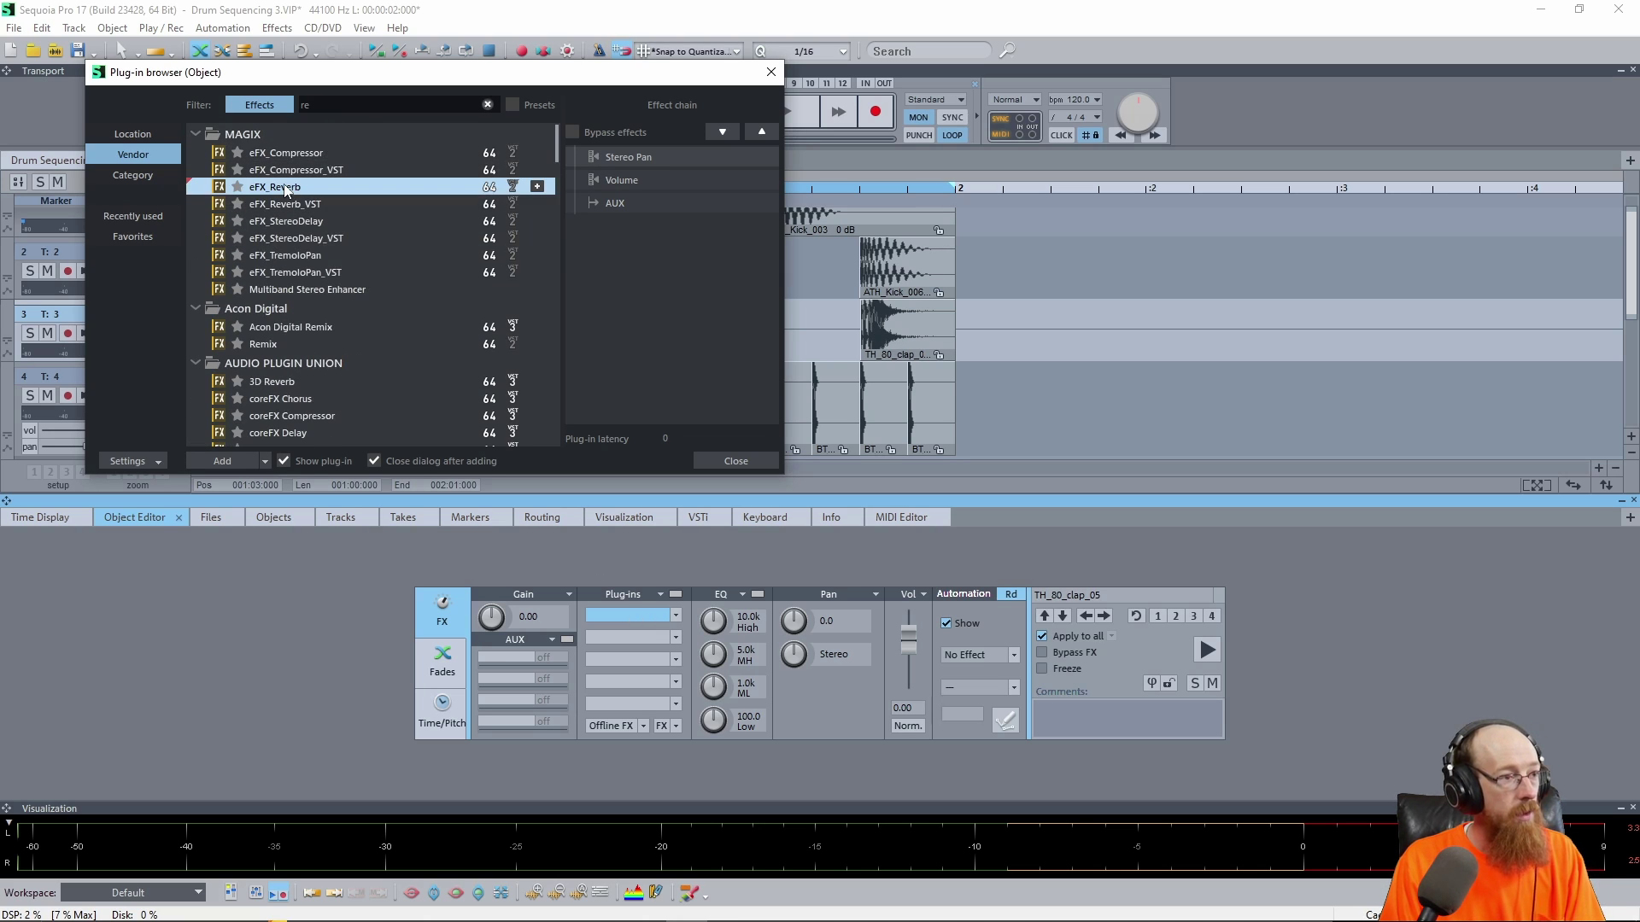
- Add eFX_Reverb to the first clap and play the pattern from the start
double_click(284, 186)
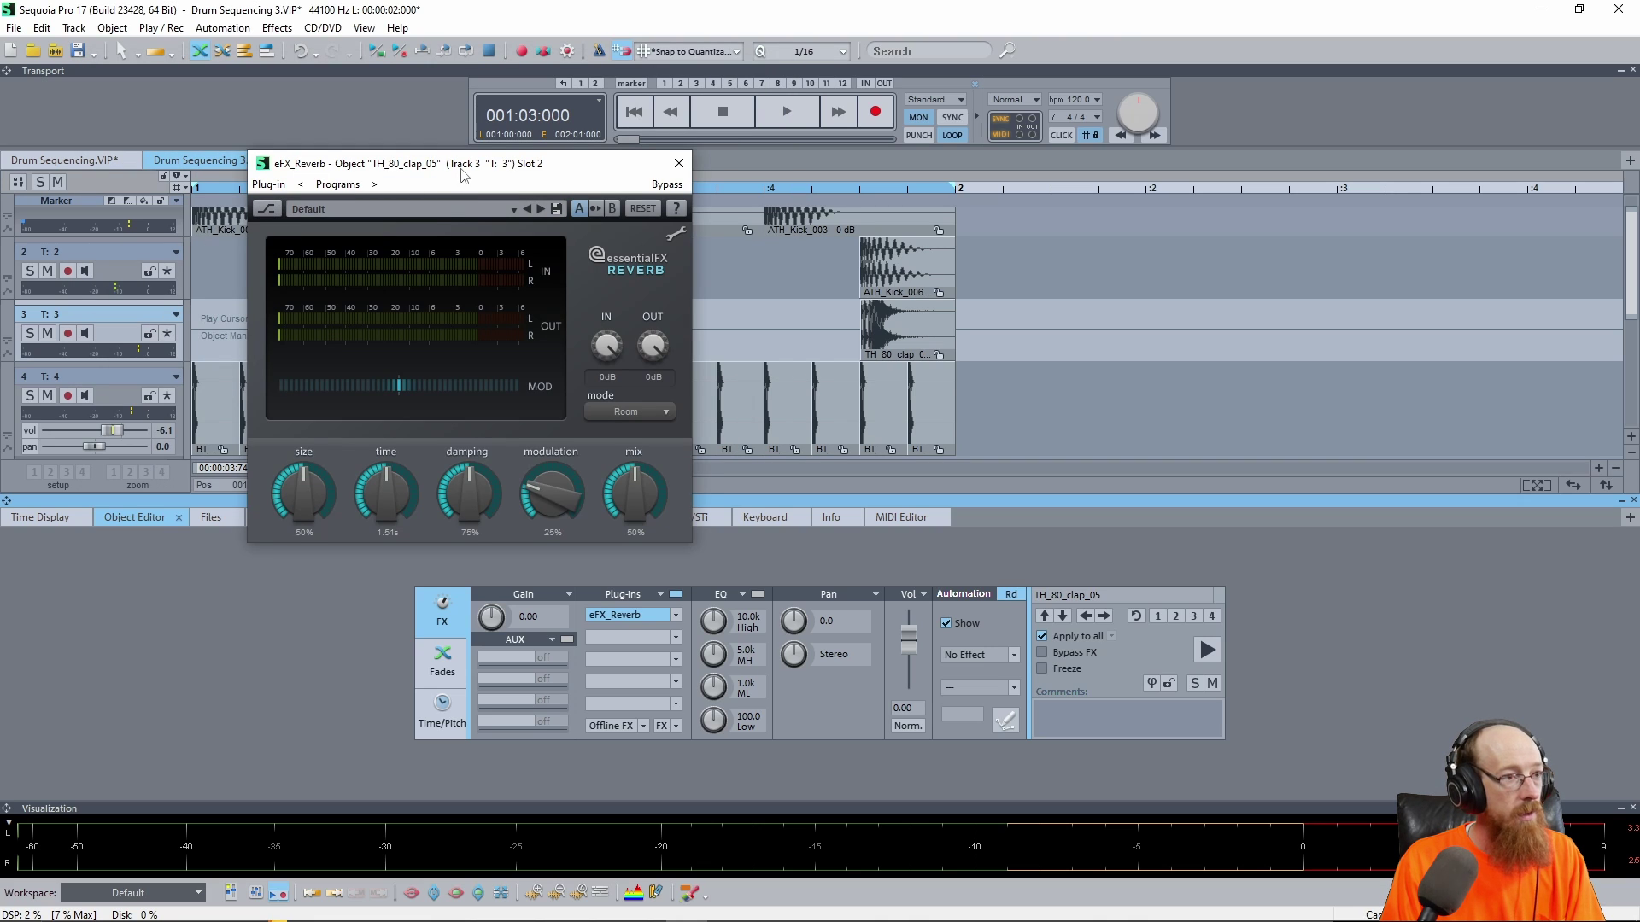
left_click_drag(464, 176, 1190, 193)
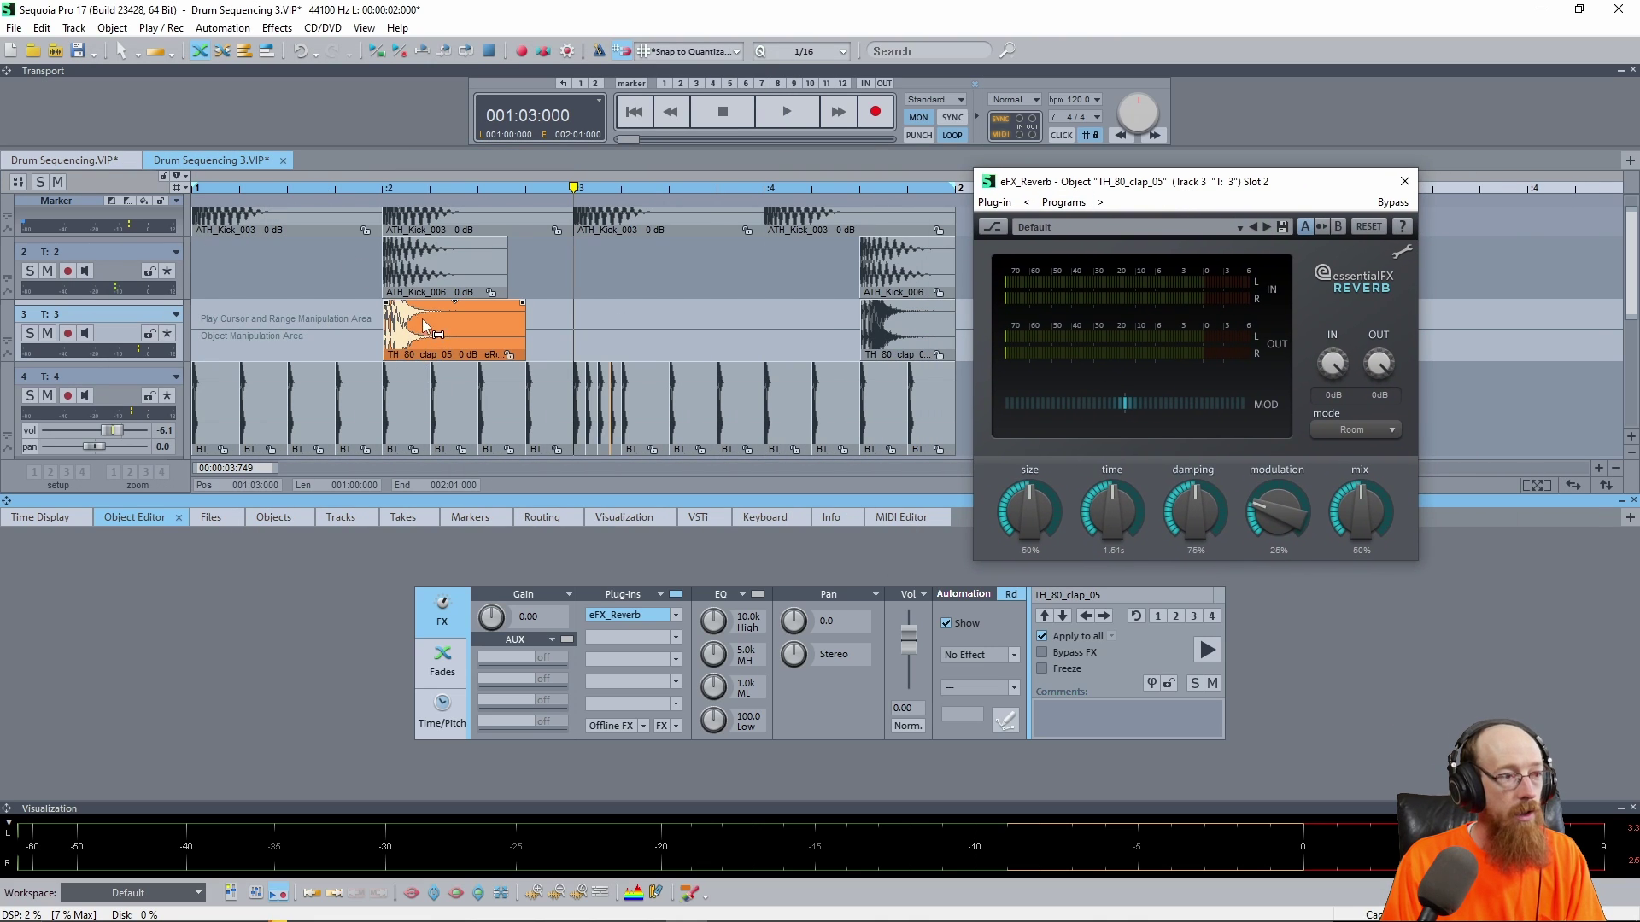
left_click(383, 190)
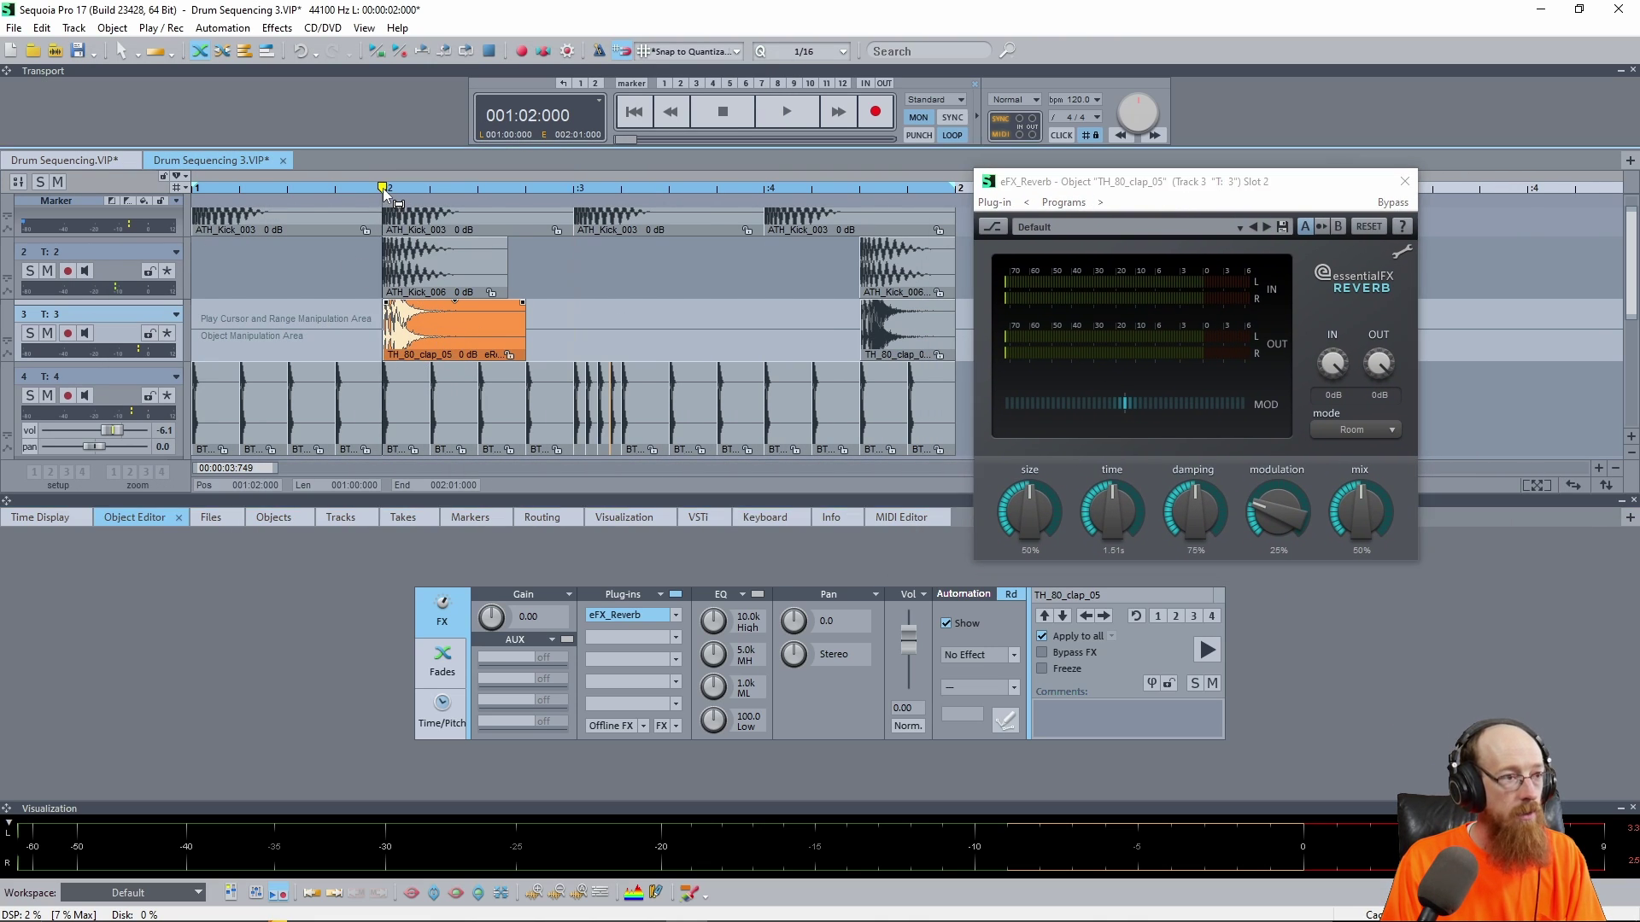
left_click(368, 196)
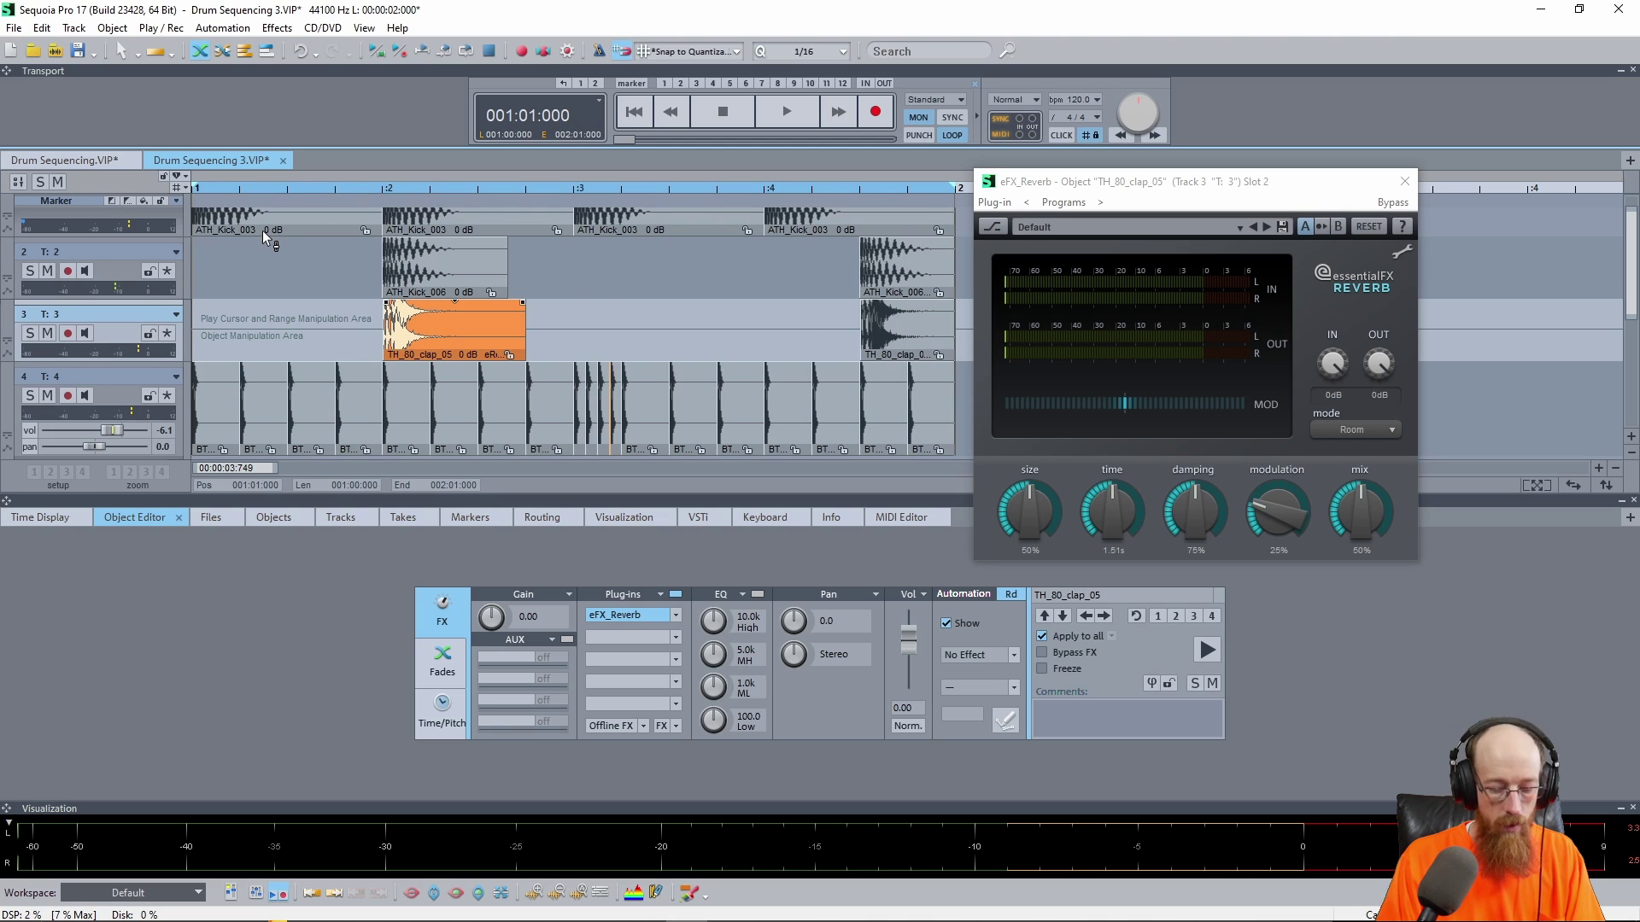
key("space")
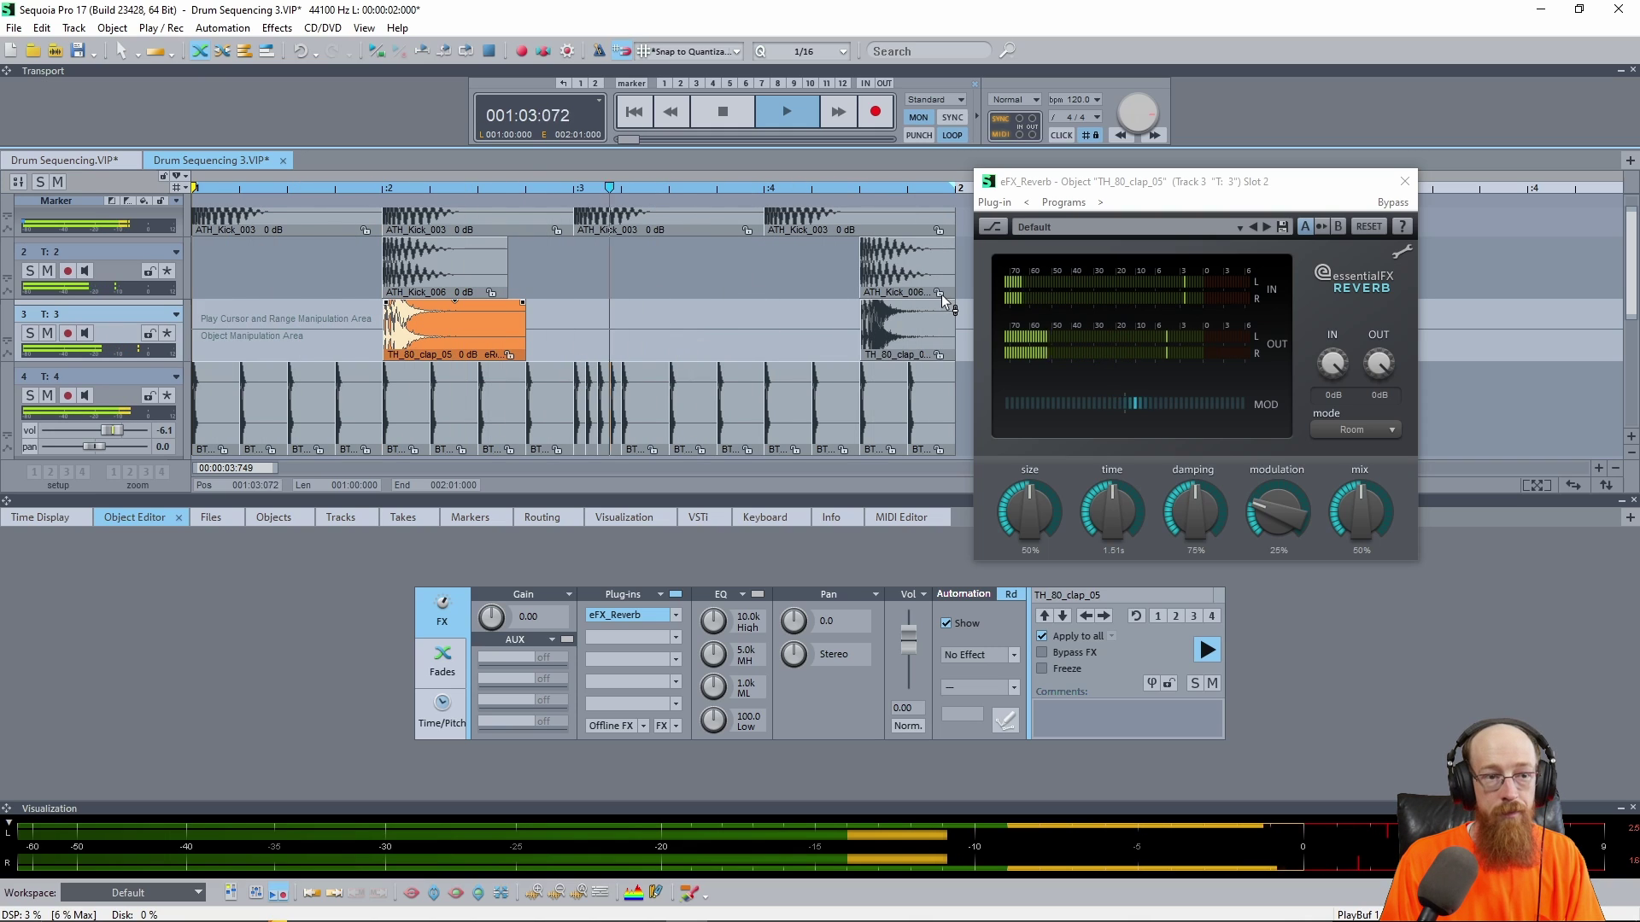
key("space")
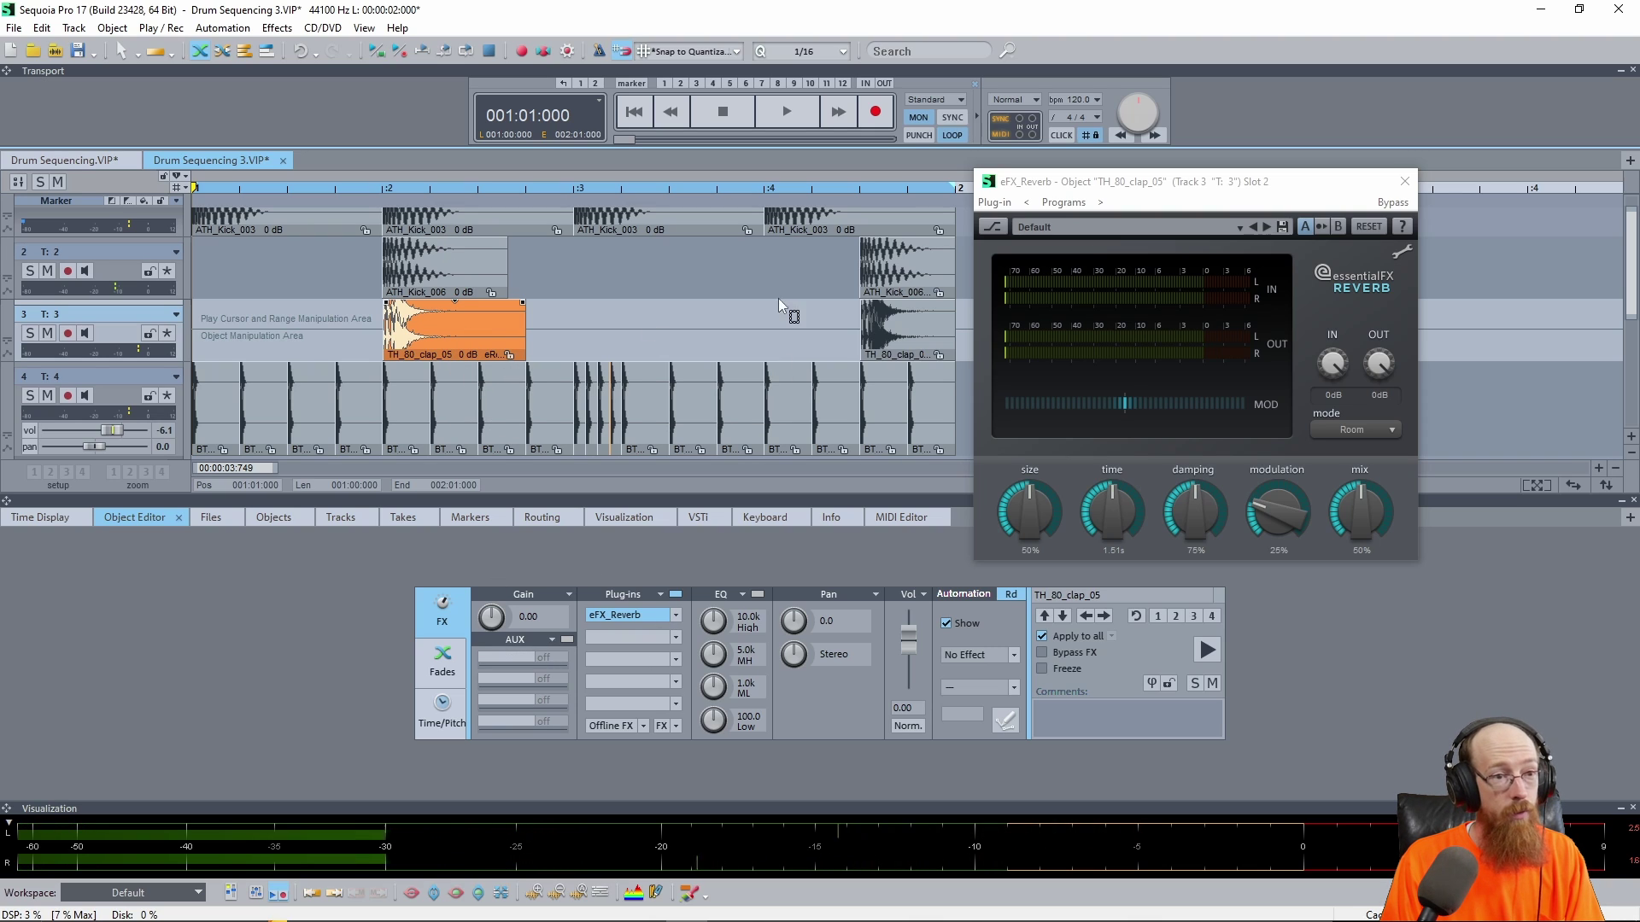
- Close the reverb window, select the second clap object and add EQ116 to its Plug-ins slot
left_click(1404, 181)
left_click(888, 335)
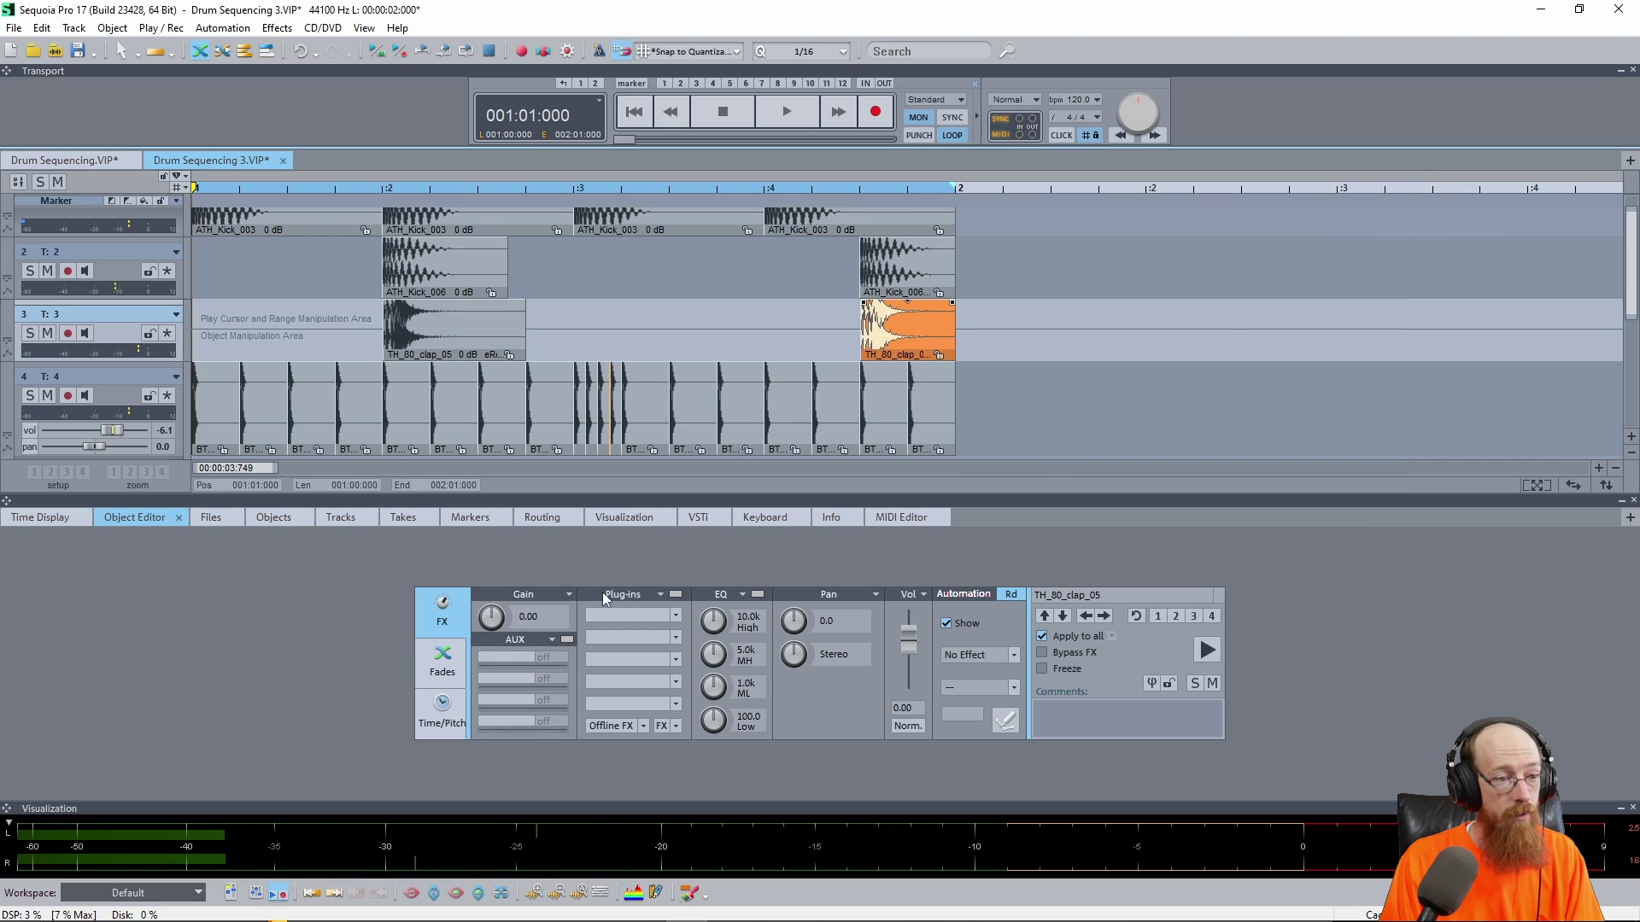
left_click(667, 618)
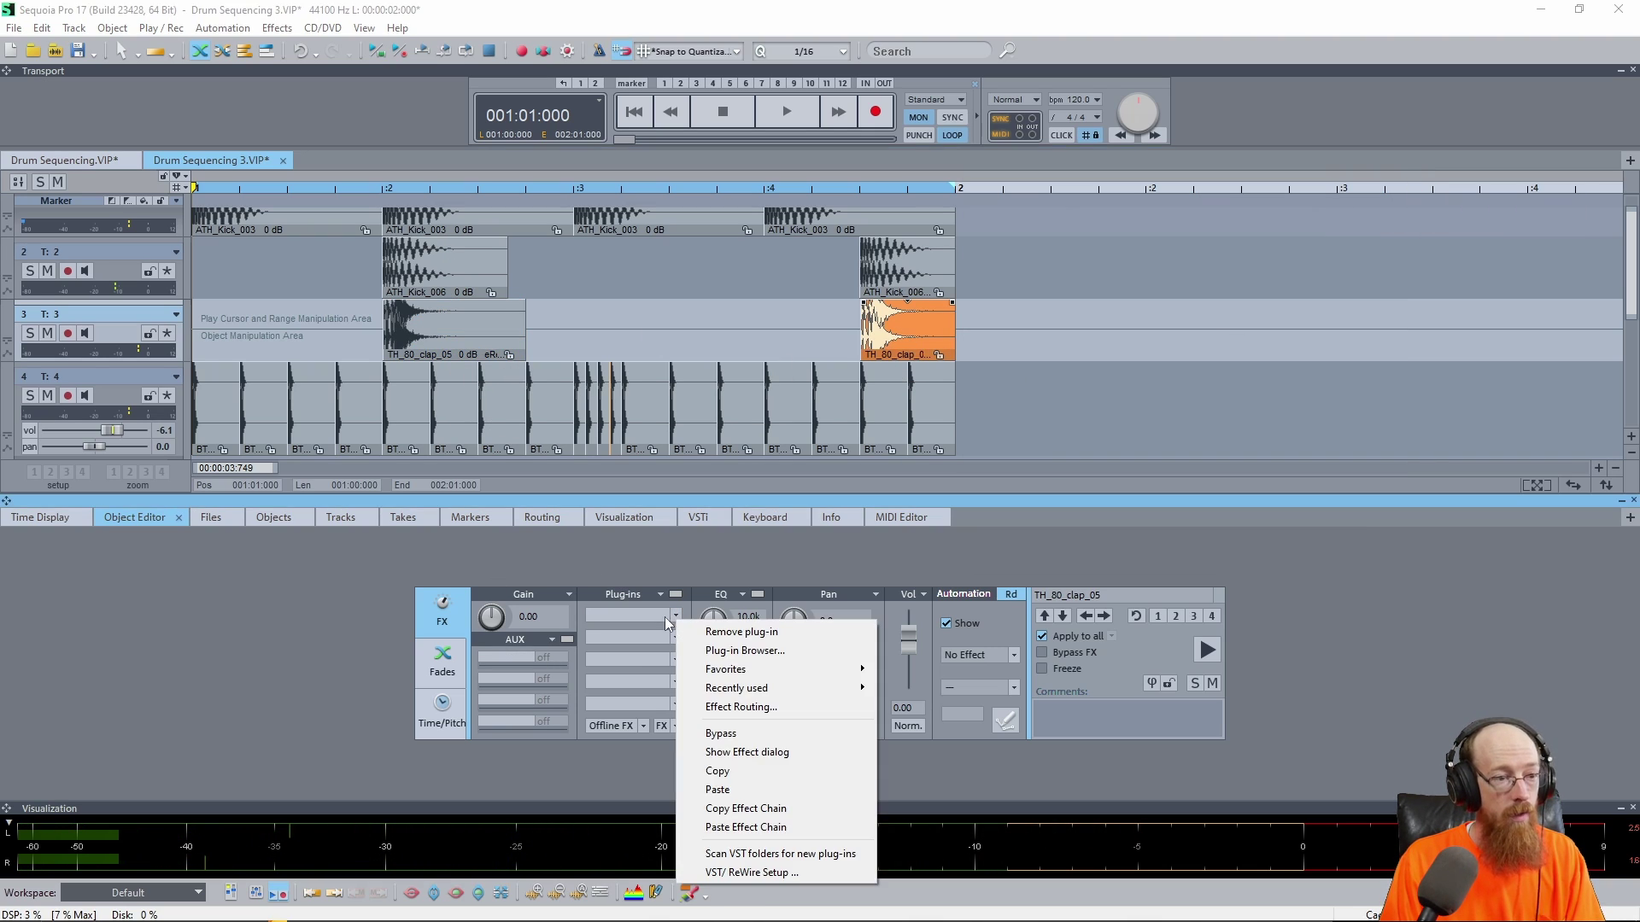
left_click(743, 651)
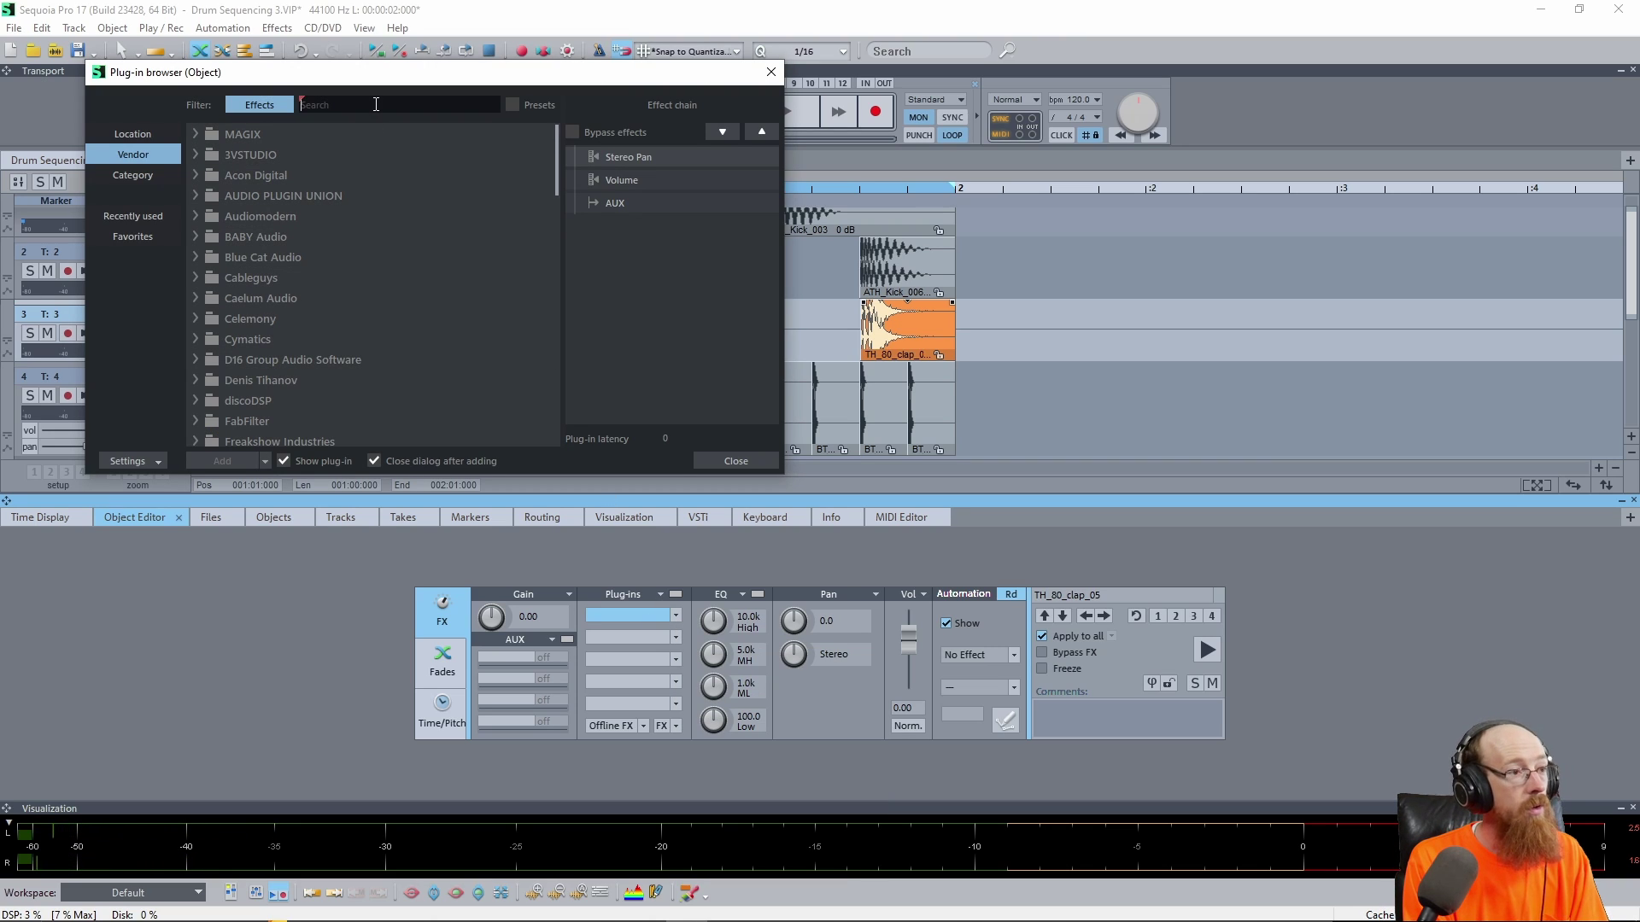
type("e")
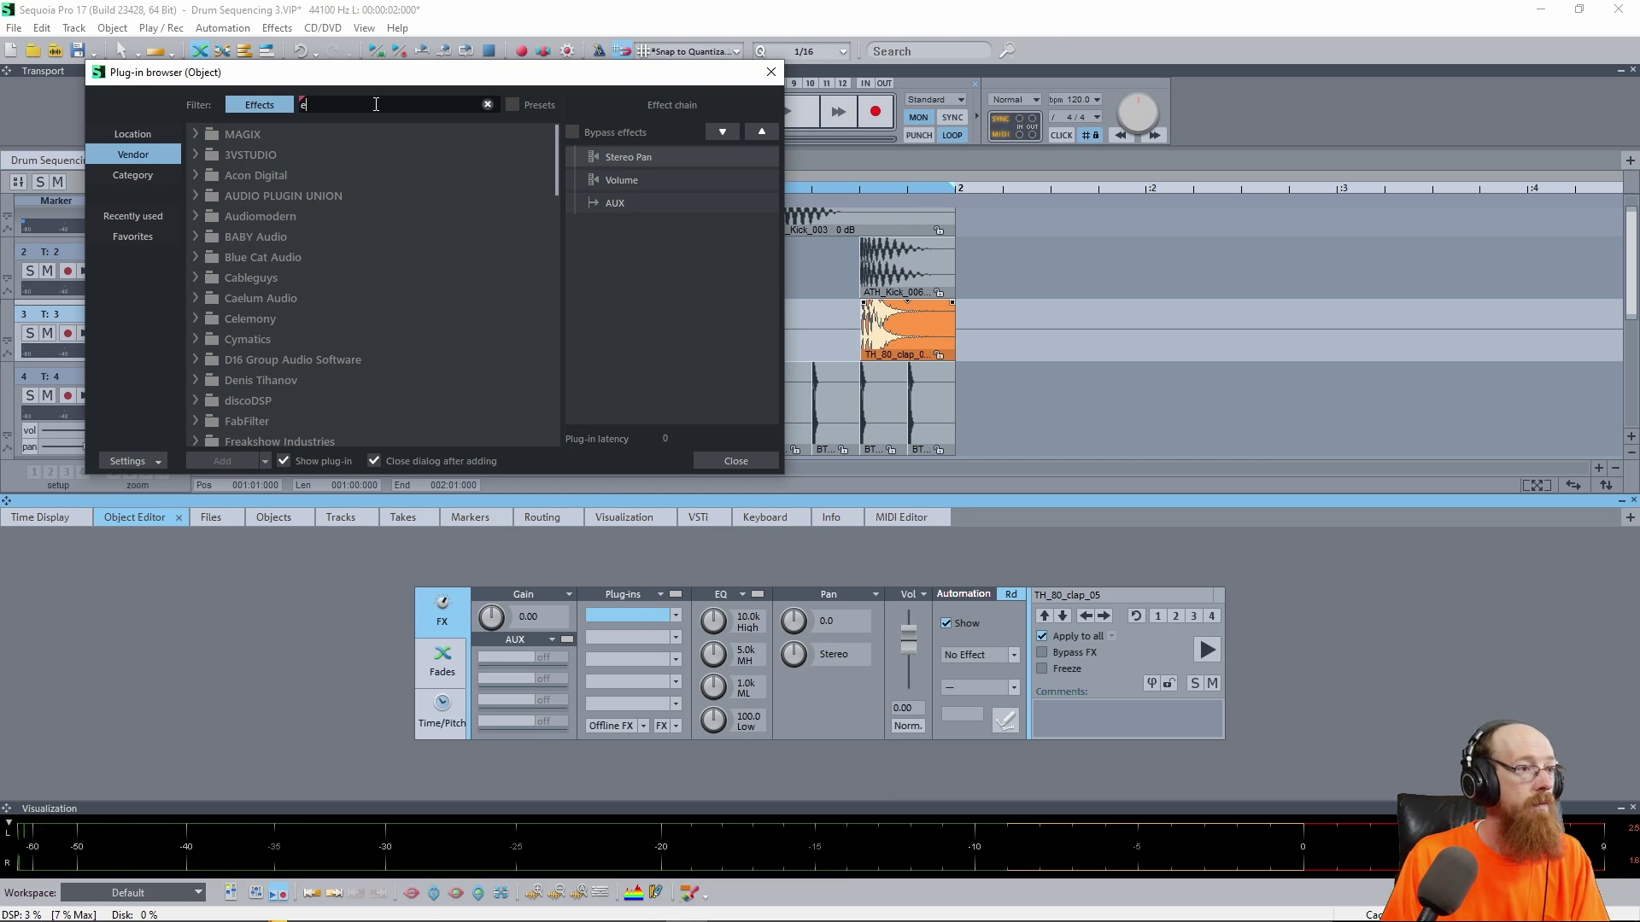
type("q")
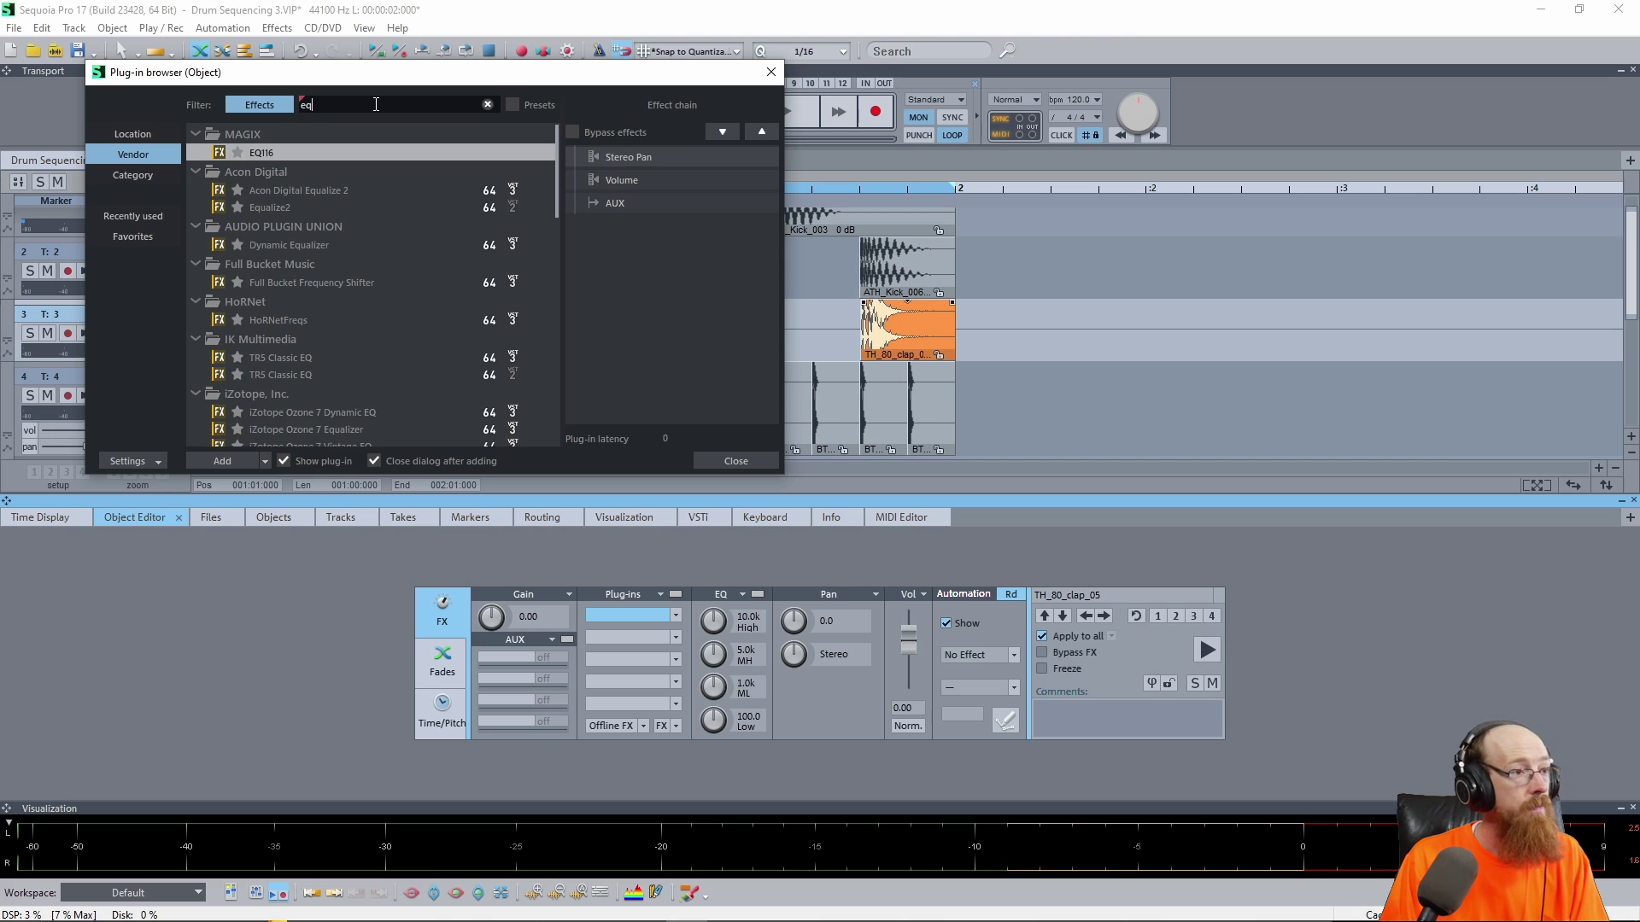
double_click(301, 155)
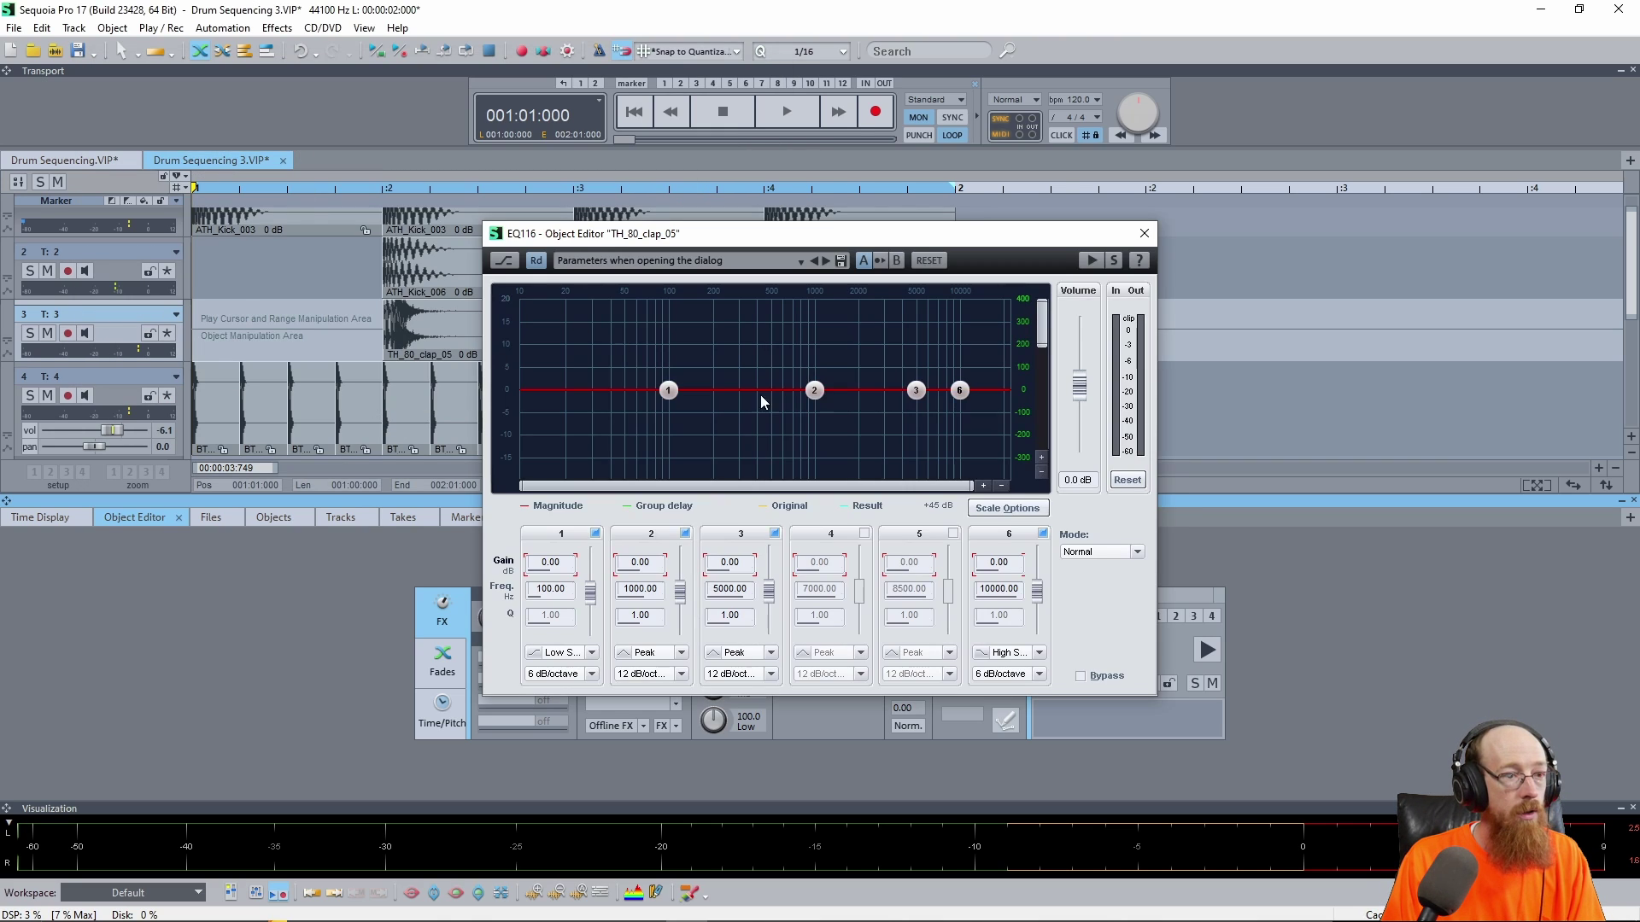
- Cut band 2 near 473 Hz, make band 3 a sharp 20 dB peak near 4.5 kHz, lower the highs
left_click_drag(809, 390, 767, 439)
left_click_drag(900, 389, 919, 319)
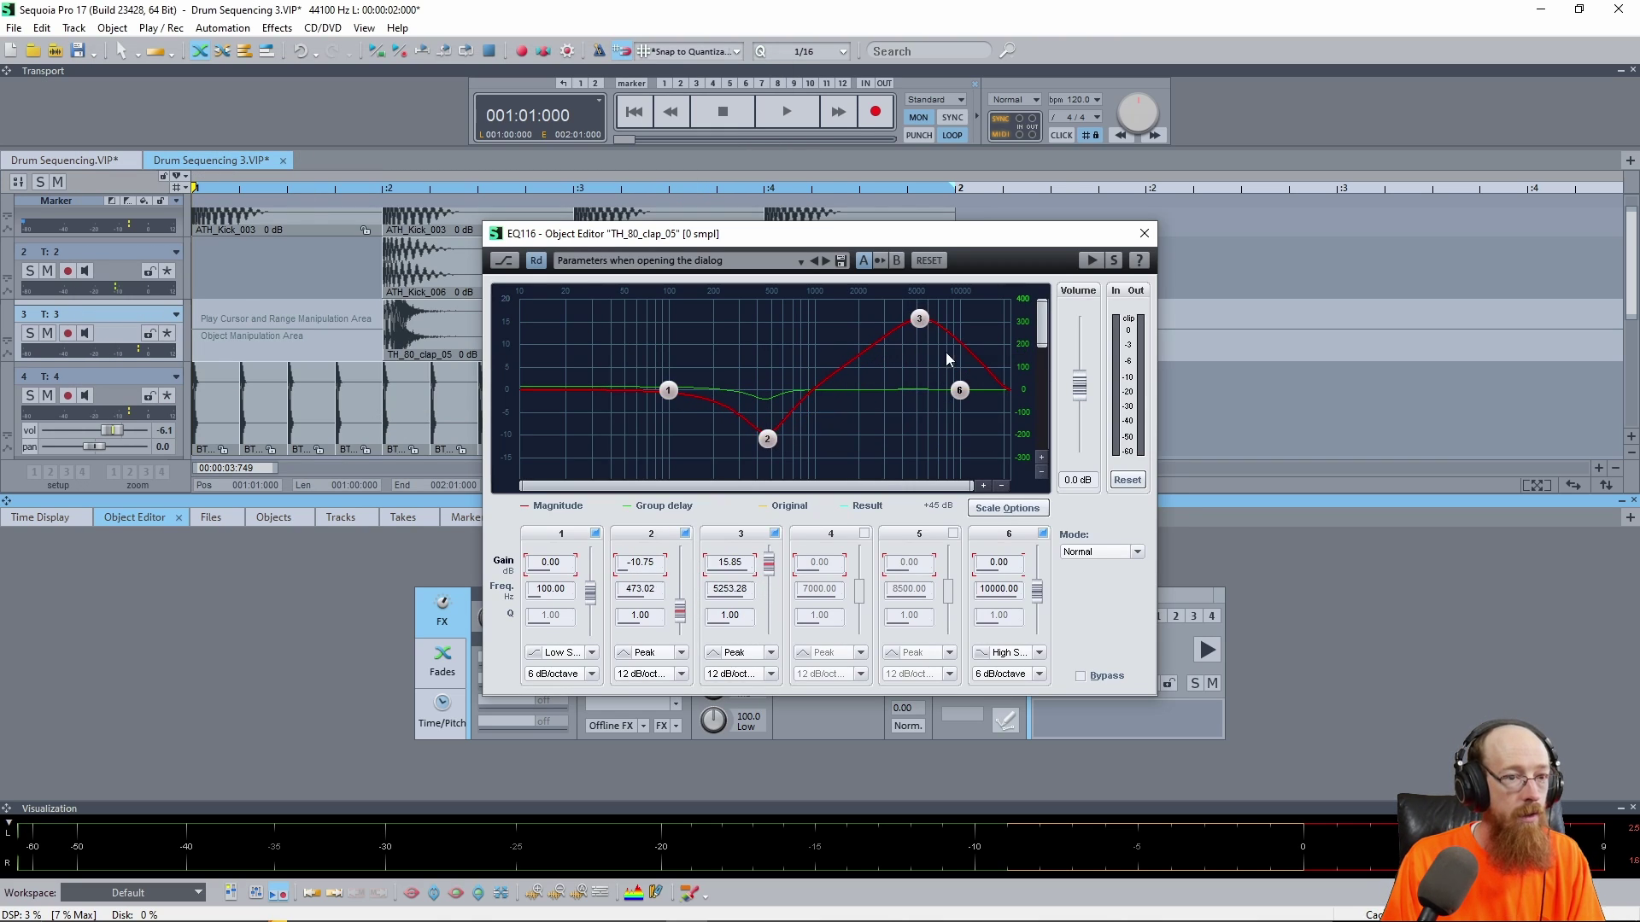
left_click_drag(959, 390, 915, 432)
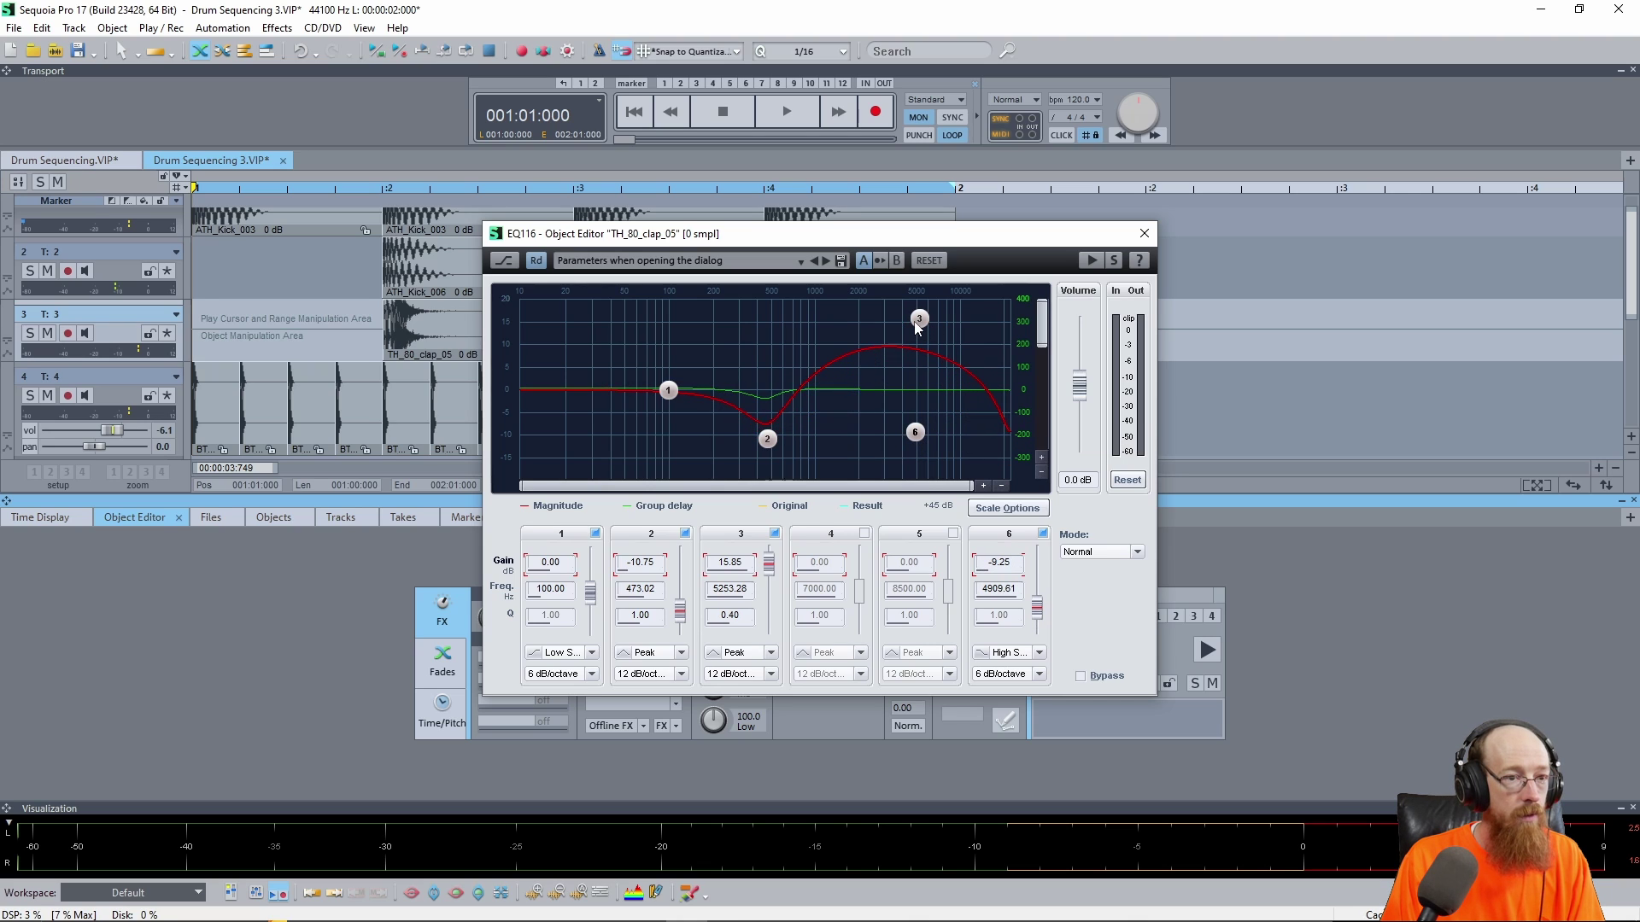
scroll(919, 320, "up", 5)
left_click_drag(919, 320, 909, 300)
key("space")
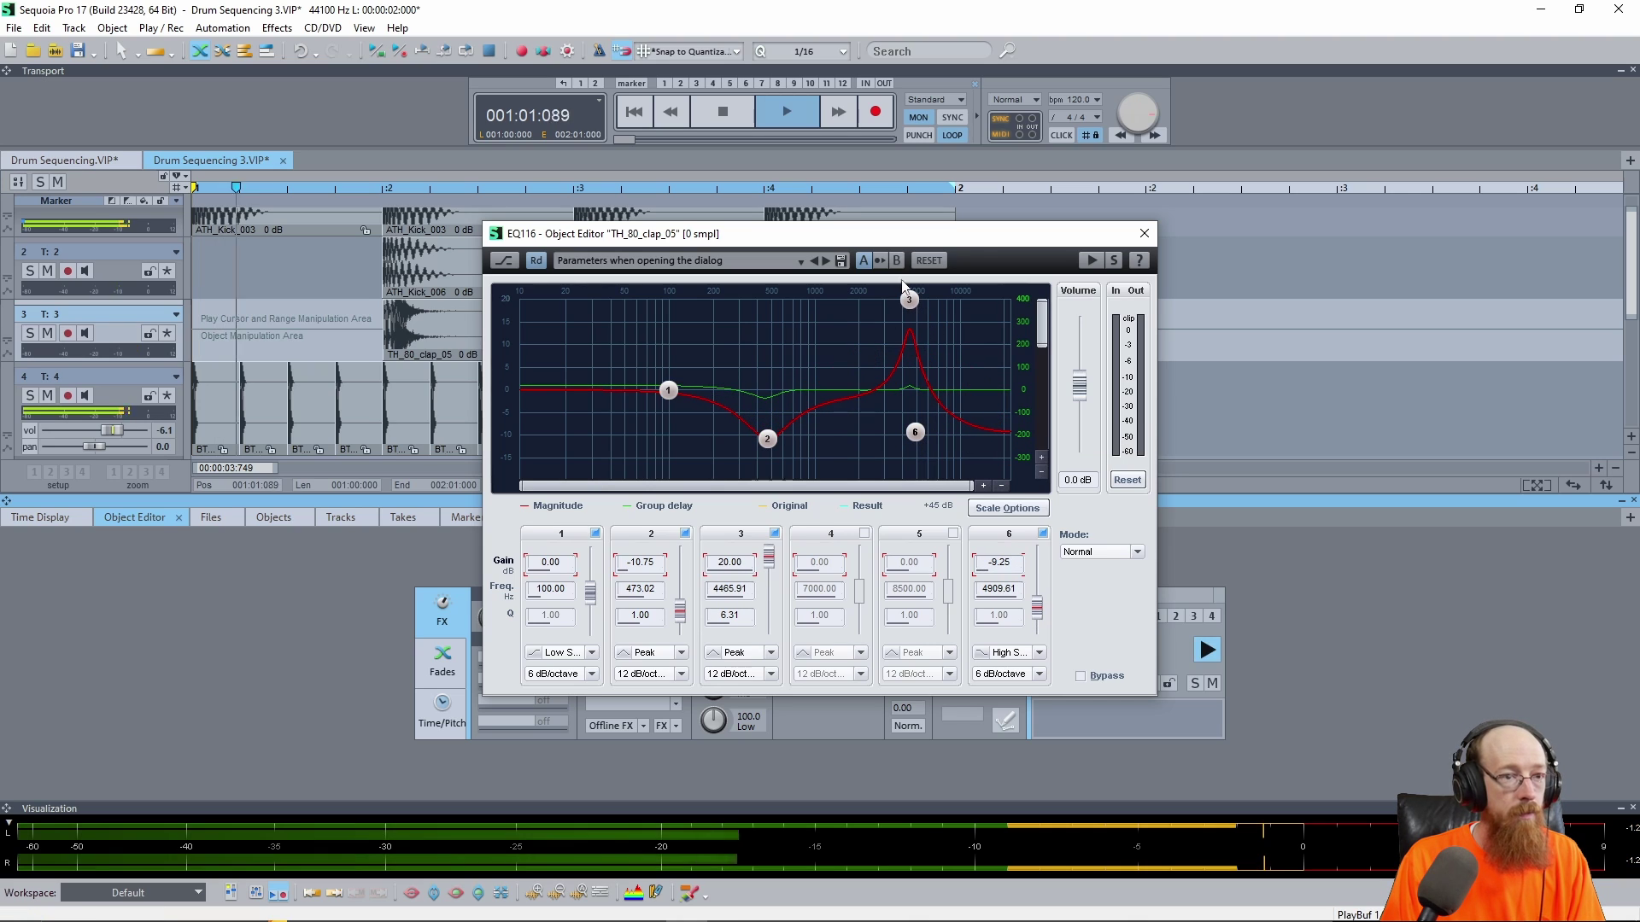
left_click_drag(978, 240, 993, 297)
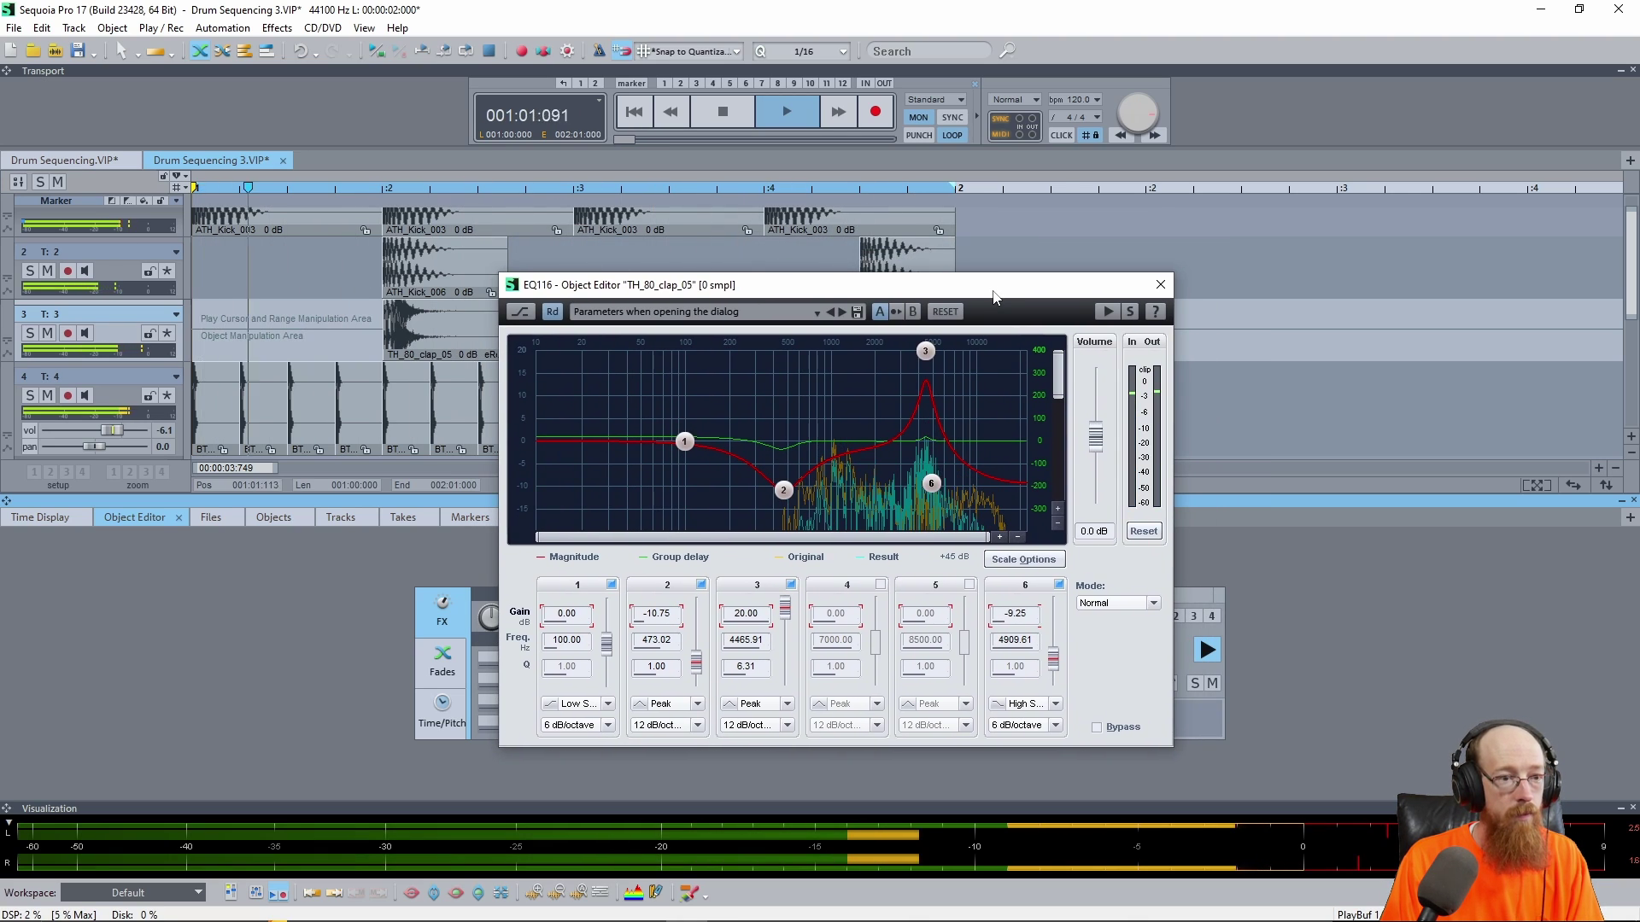
key("space")
- Copy the EQ'd clap object from bar 4 into bar 3
left_click(1161, 284)
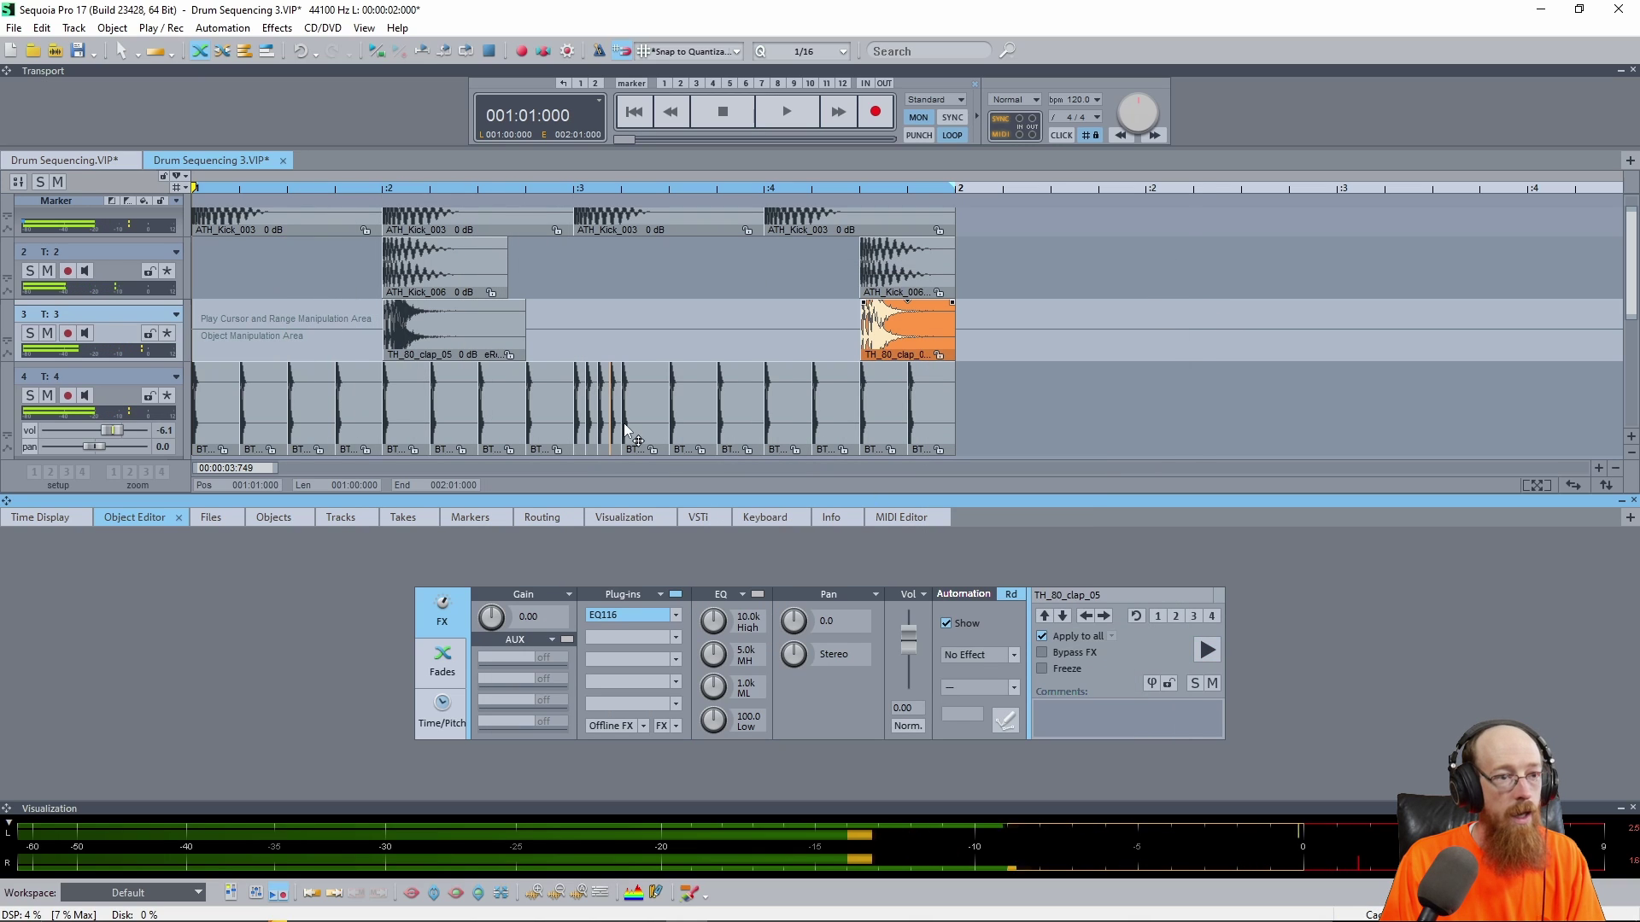
left_click(880, 355)
left_click_drag(881, 356, 689, 352)
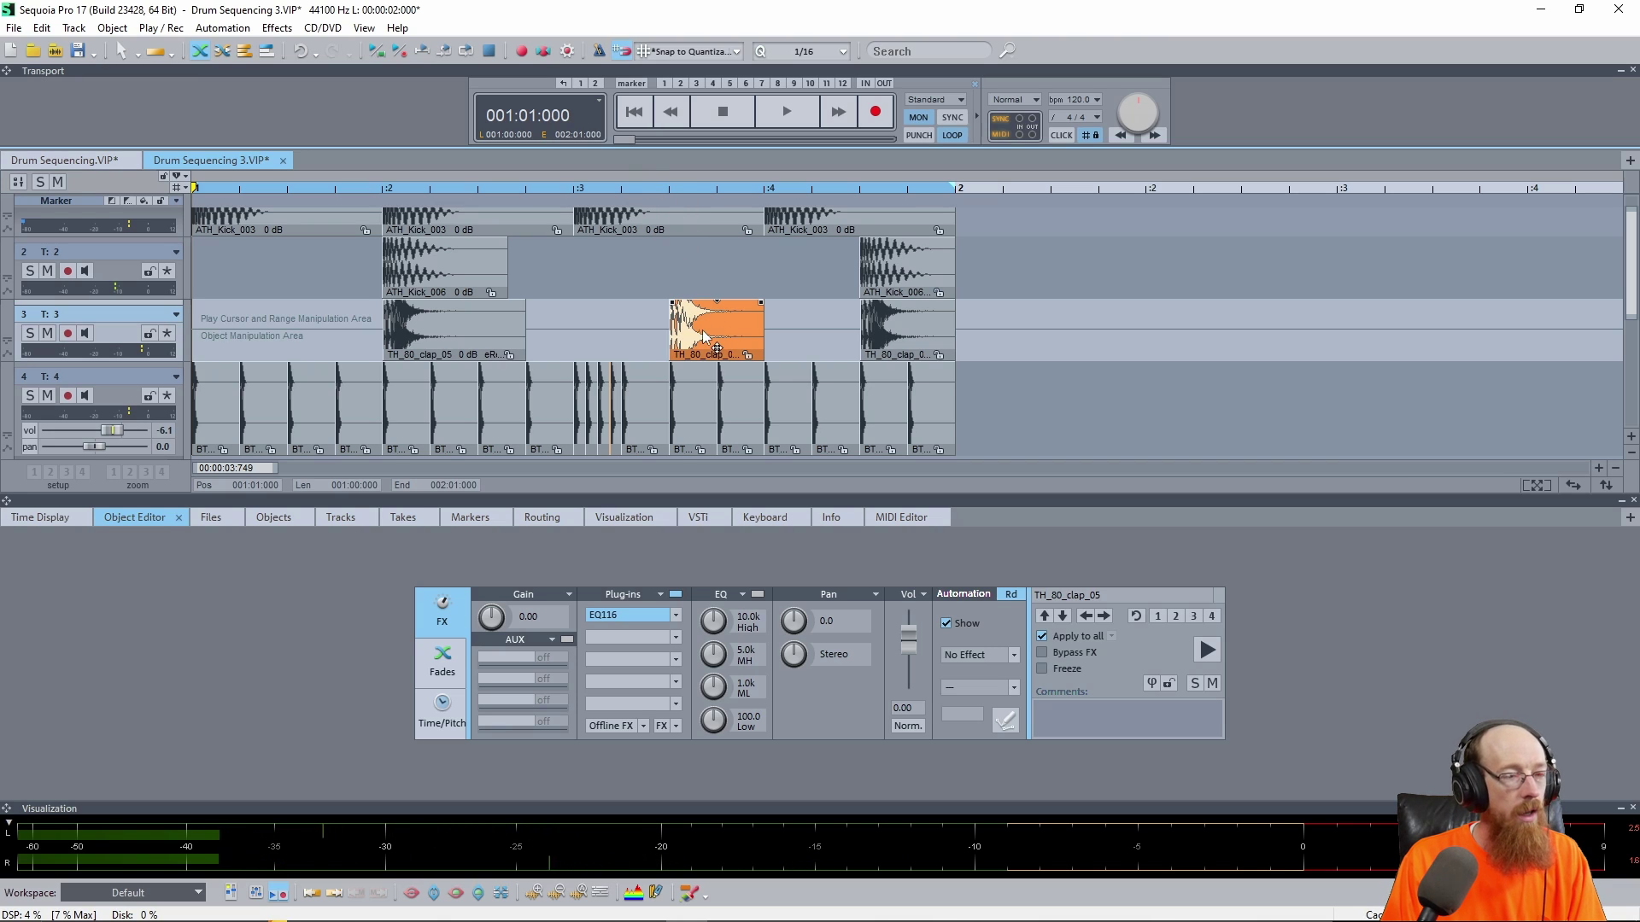
- In the clap's EQ116, lower band 3, raise band 6 to about 3 dB at 9.8 kHz, and lift band 2 to about 2.45 dB
left_click(633, 615)
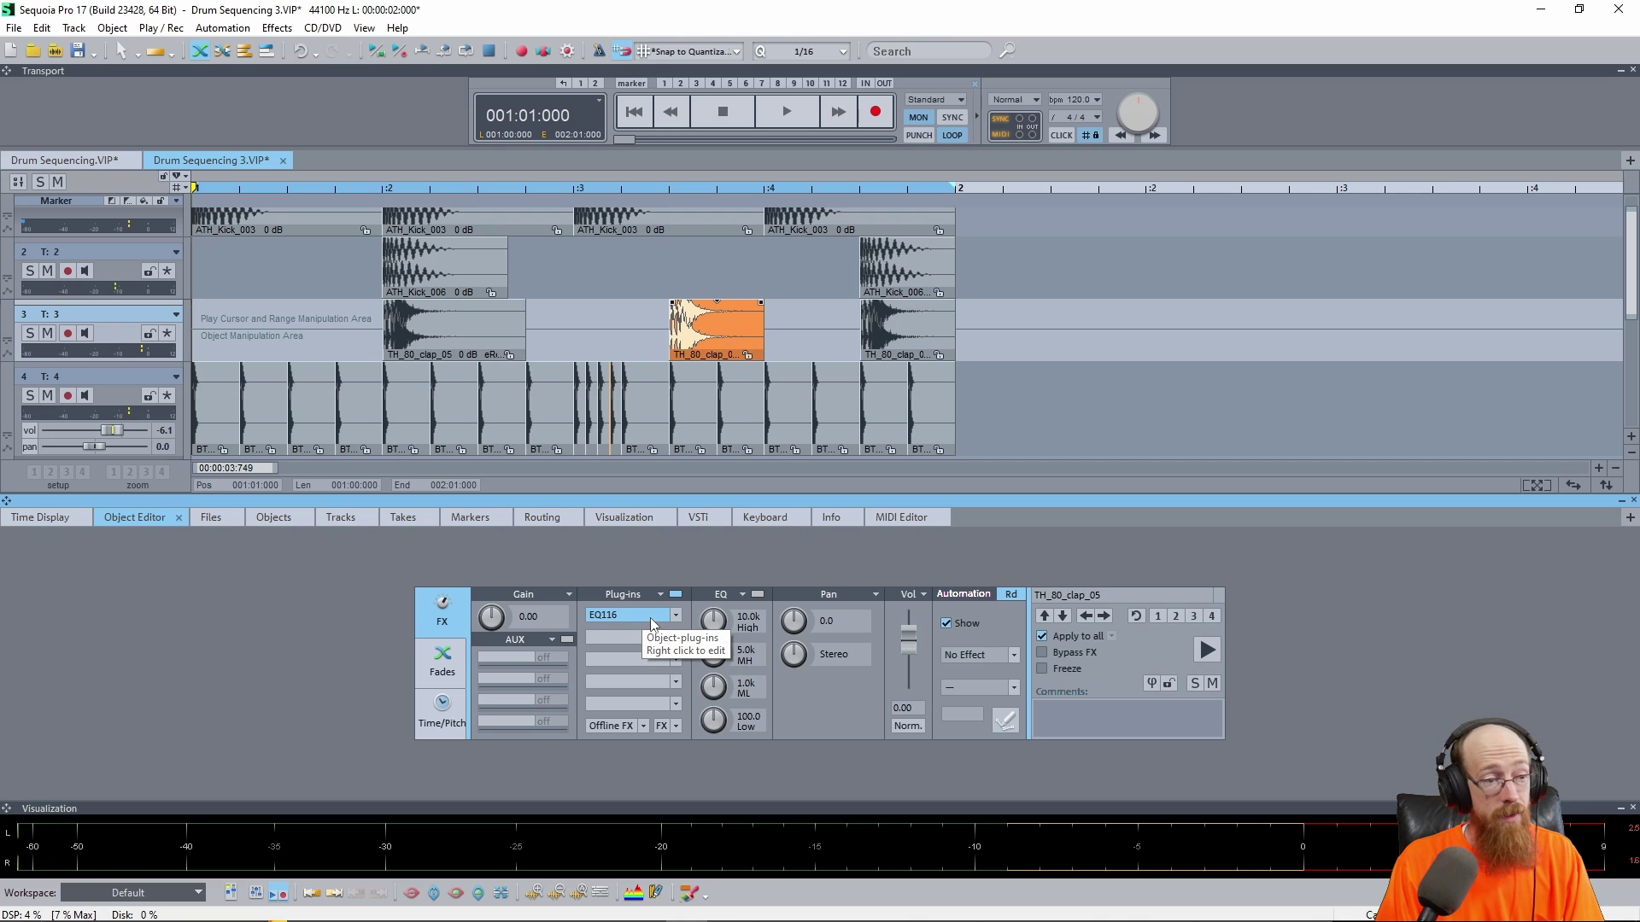
left_click(676, 621)
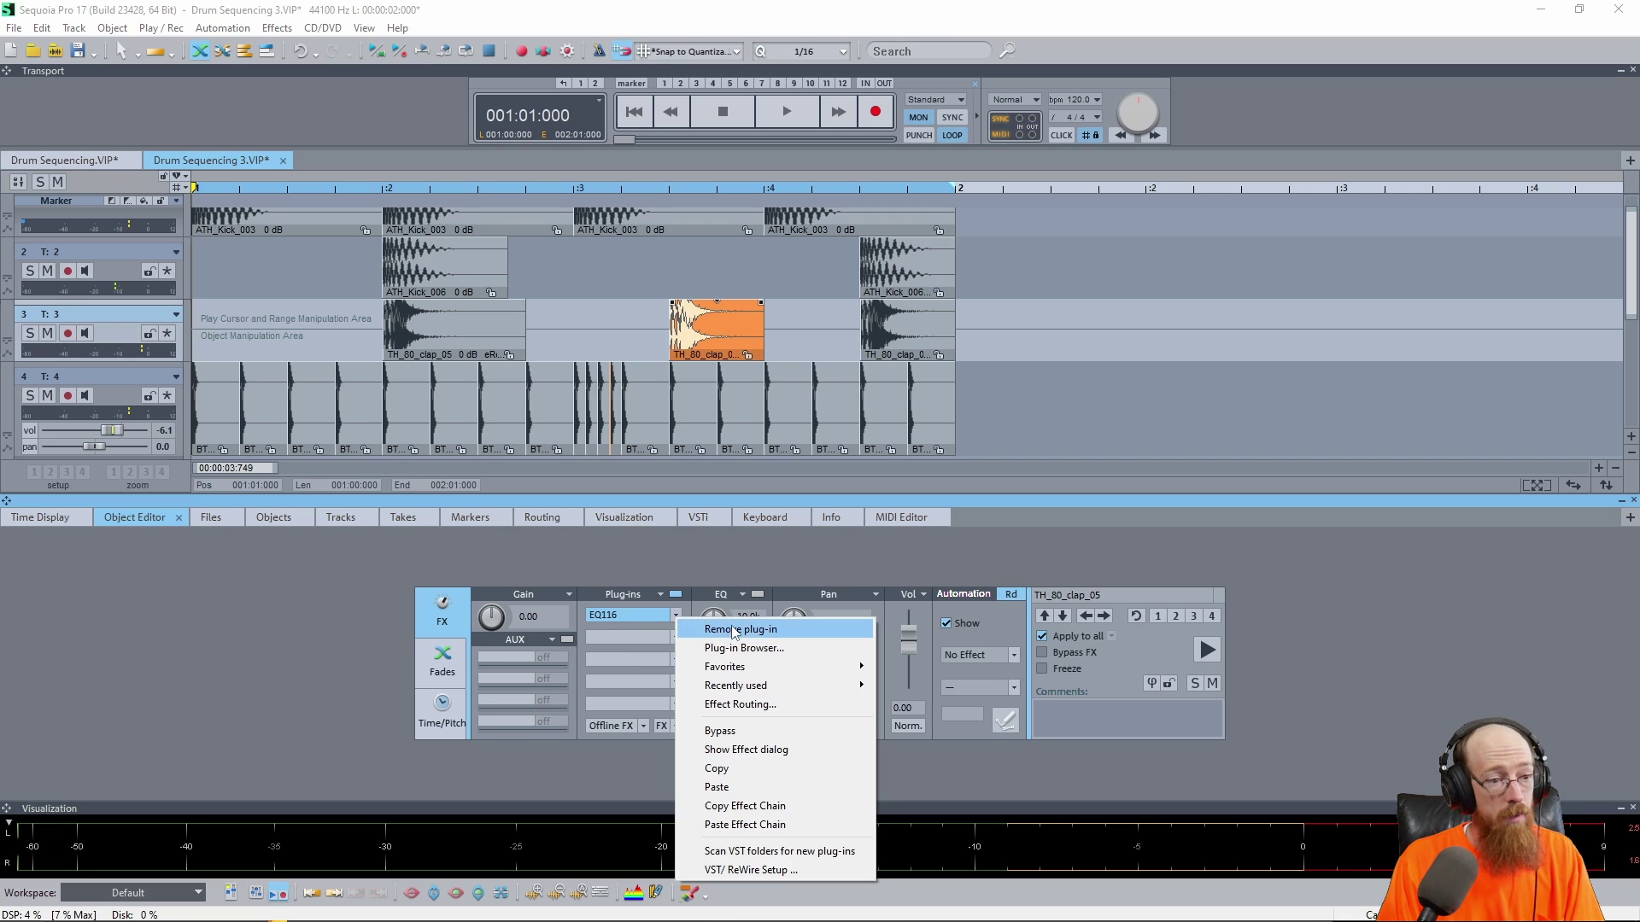
left_click(774, 741)
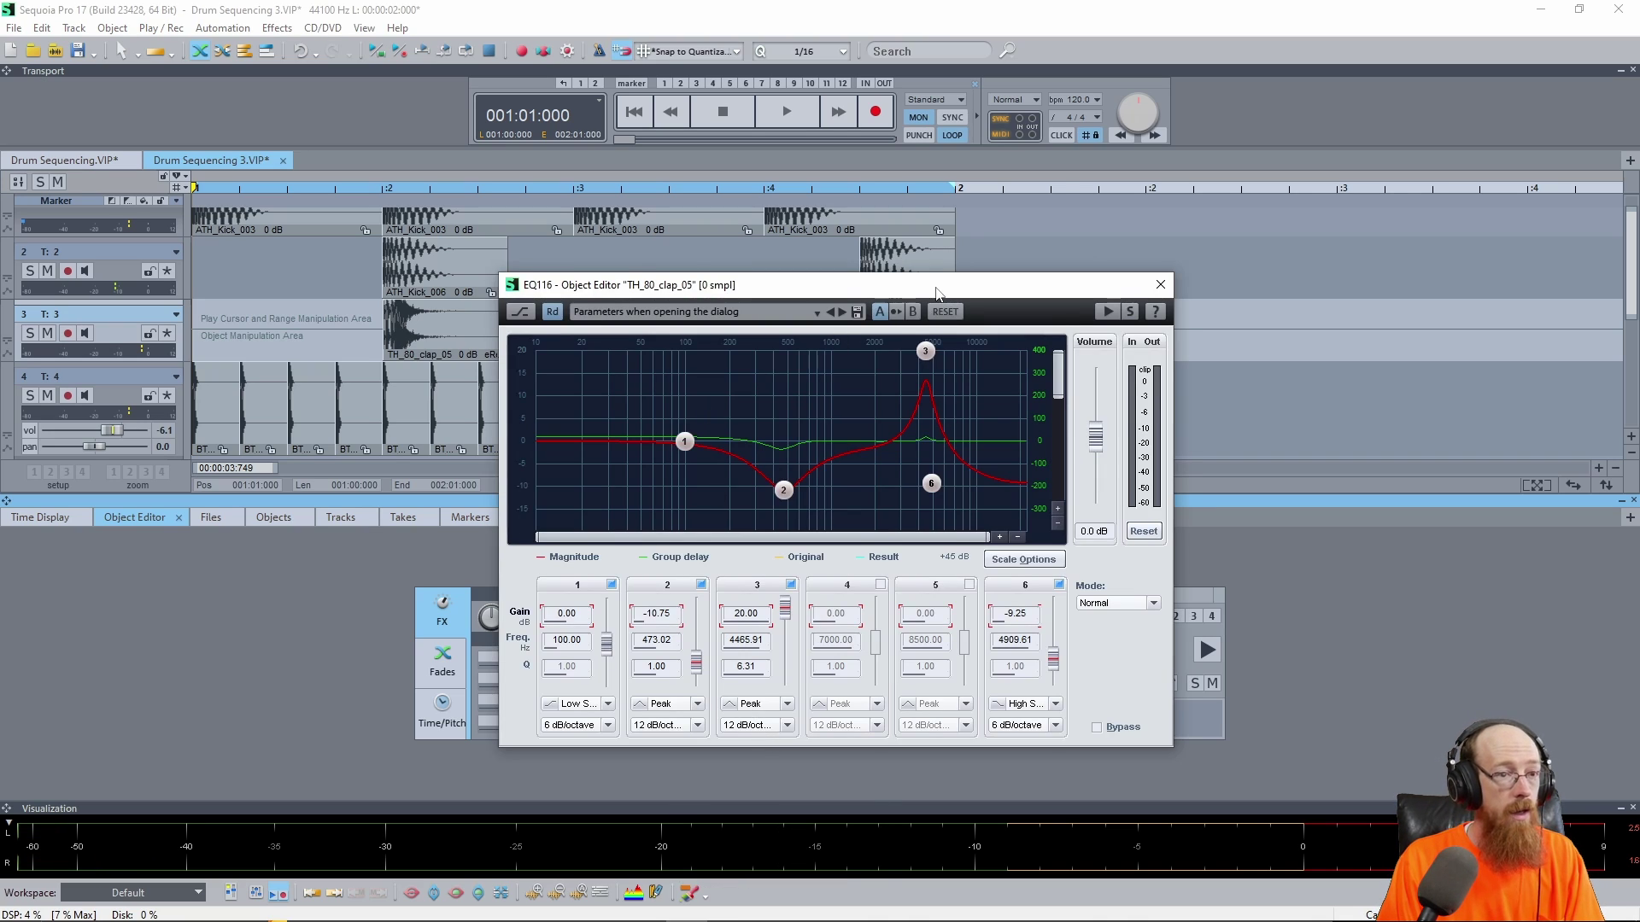
left_click_drag(948, 306, 924, 336)
left_click_drag(953, 419, 908, 353)
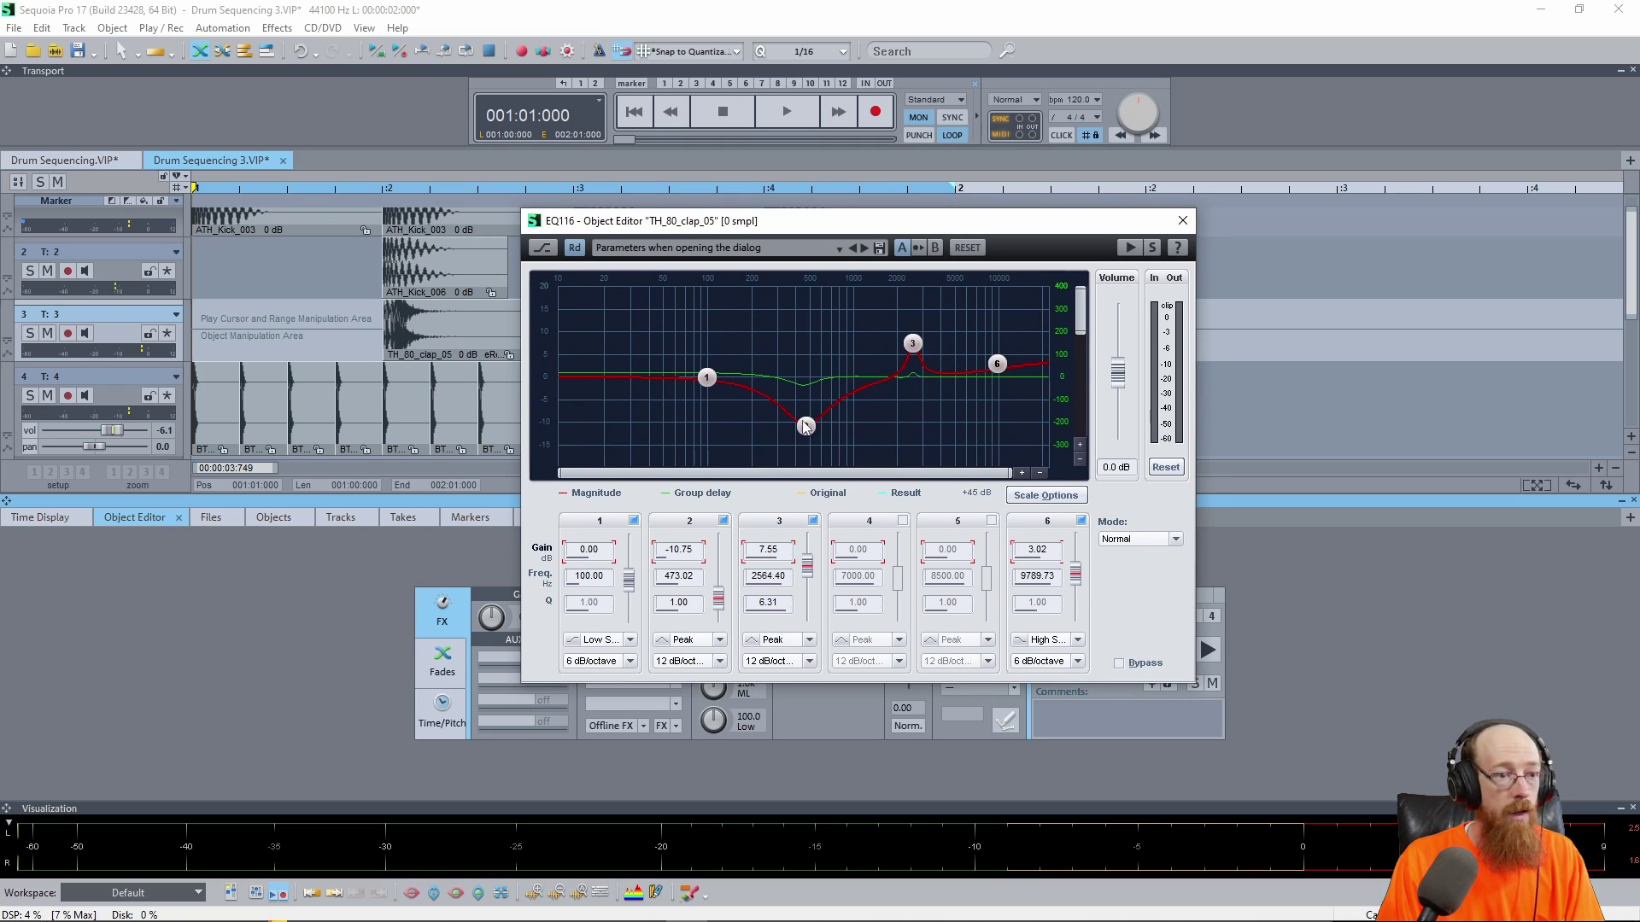
left_click_drag(805, 425, 864, 367)
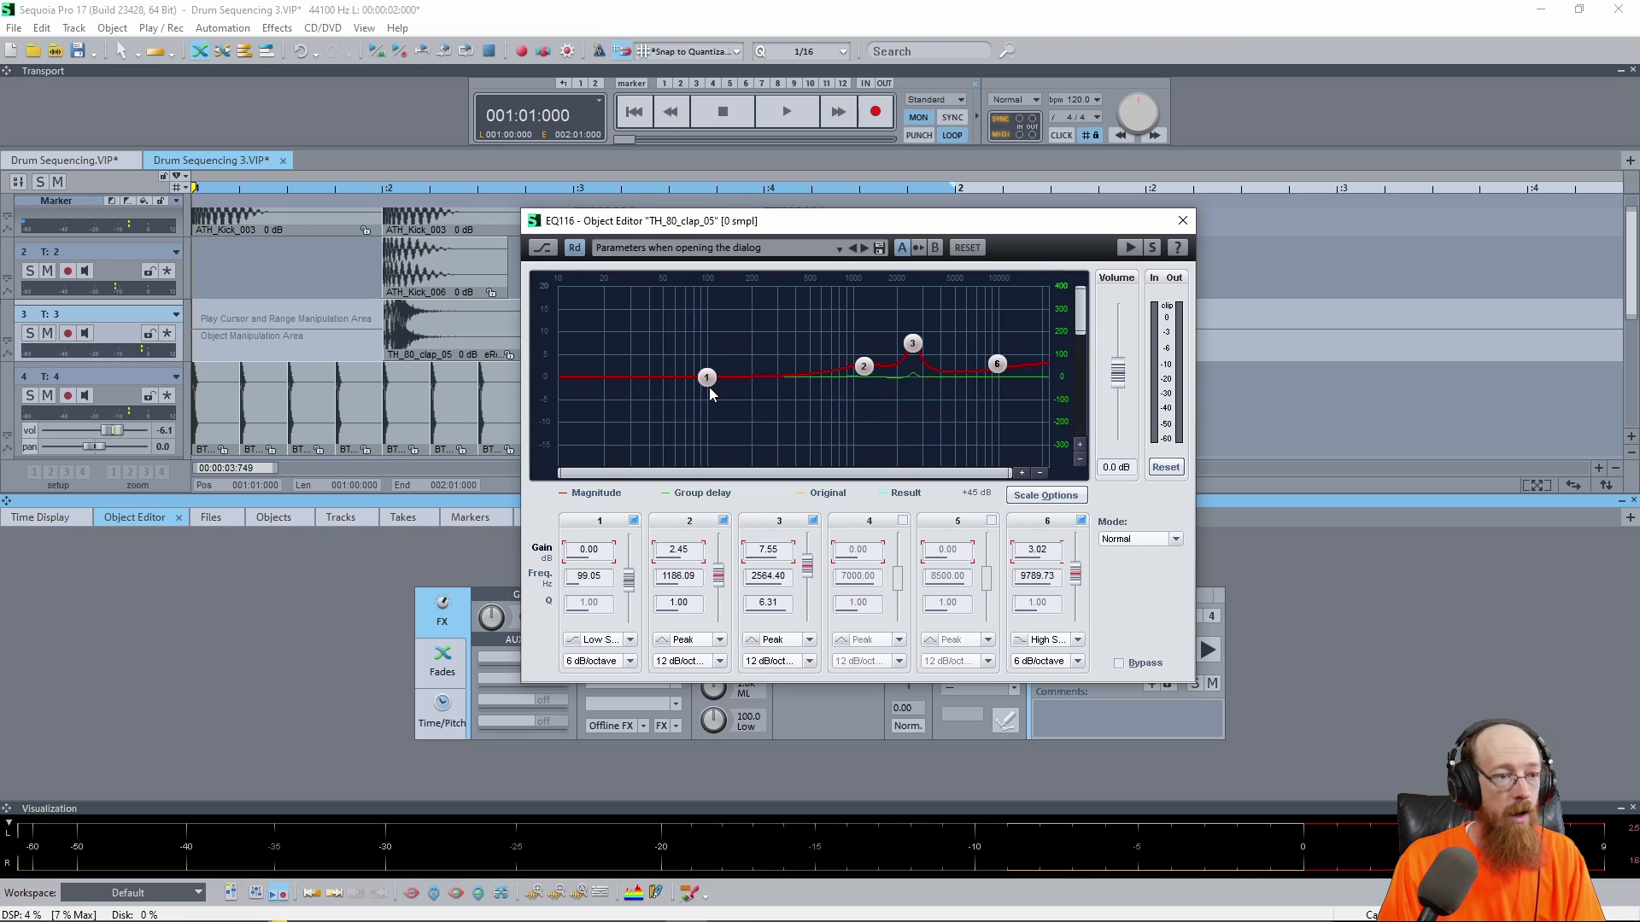
- Insert MReverb after the EQ116 on the second TH_80_clap_05 clip and set it to the Chamber preset
left_click(1186, 225)
left_click(632, 639)
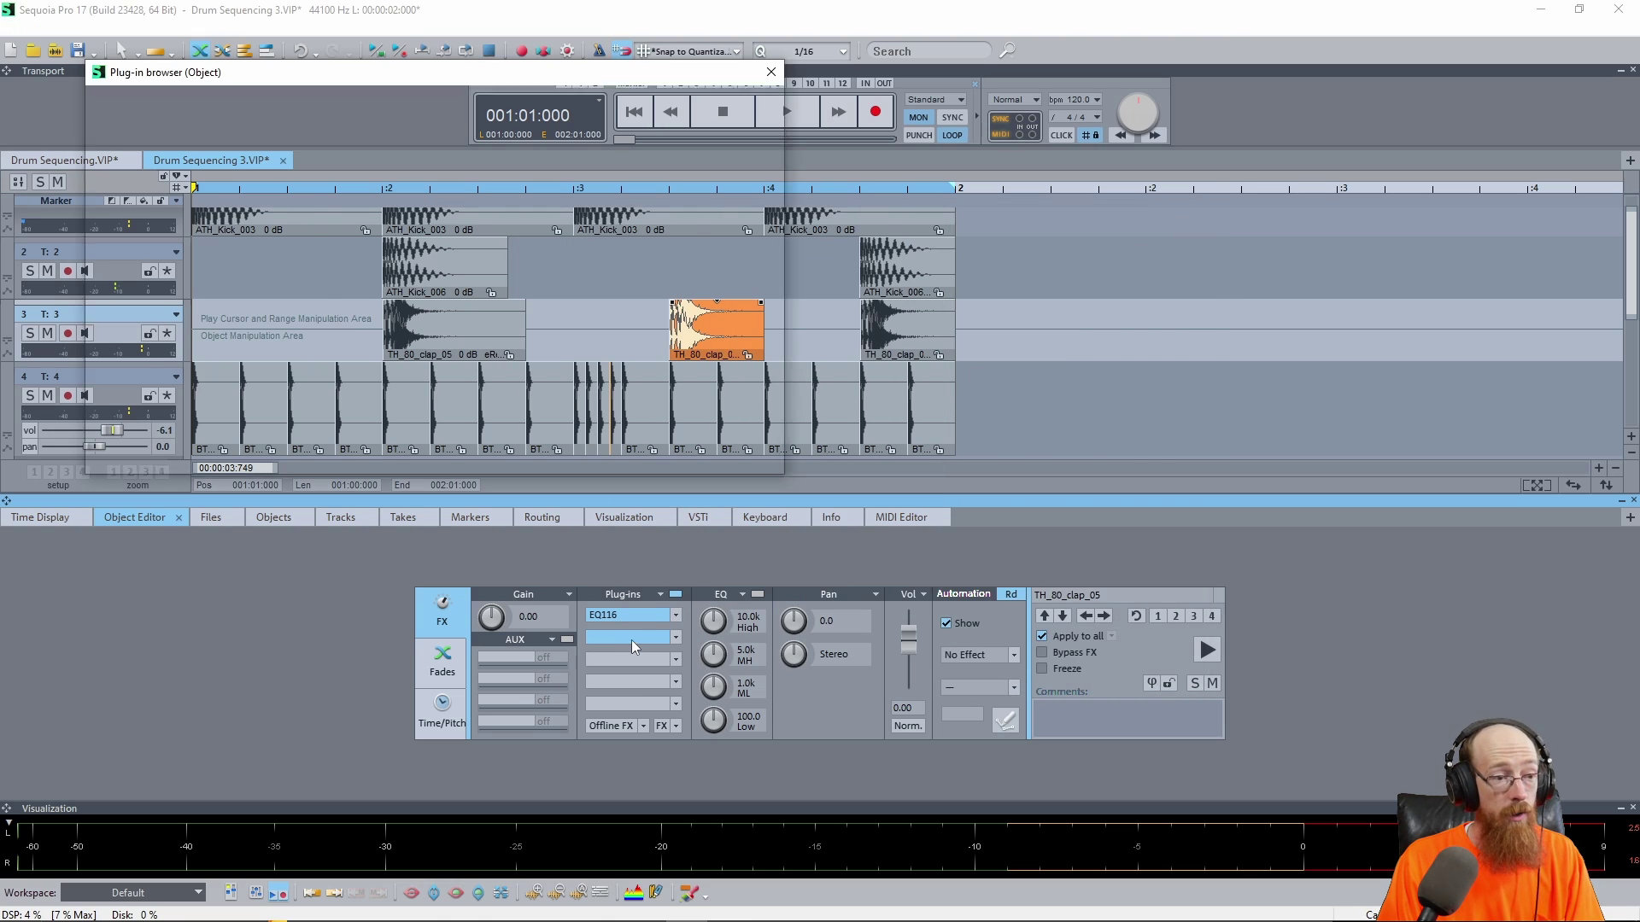
type("rev")
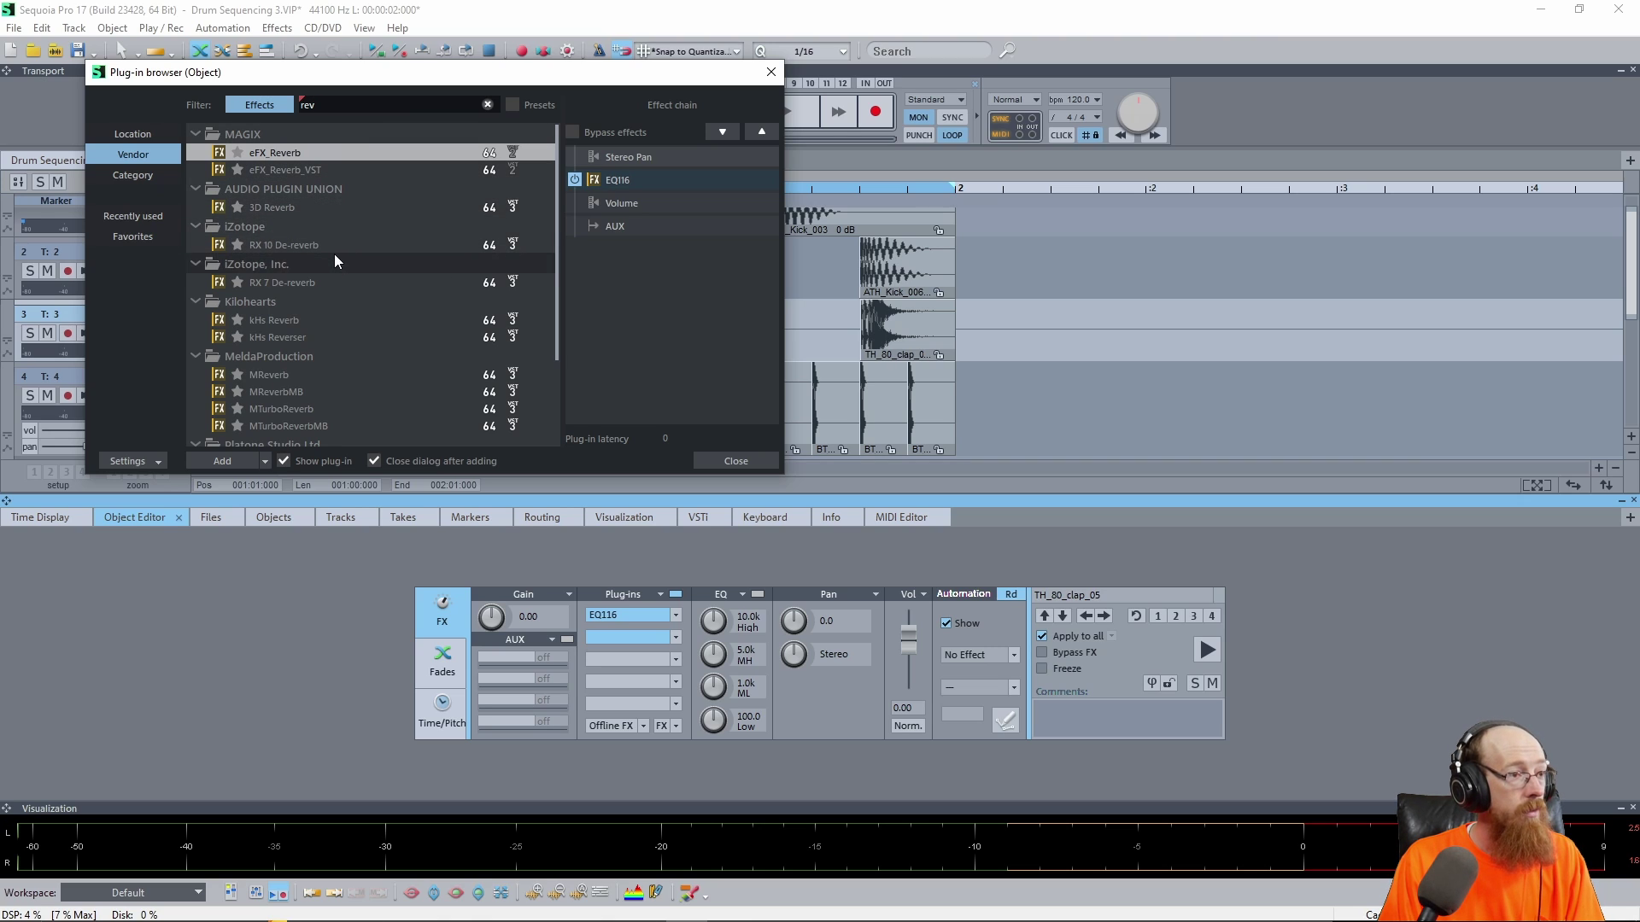
double_click(299, 374)
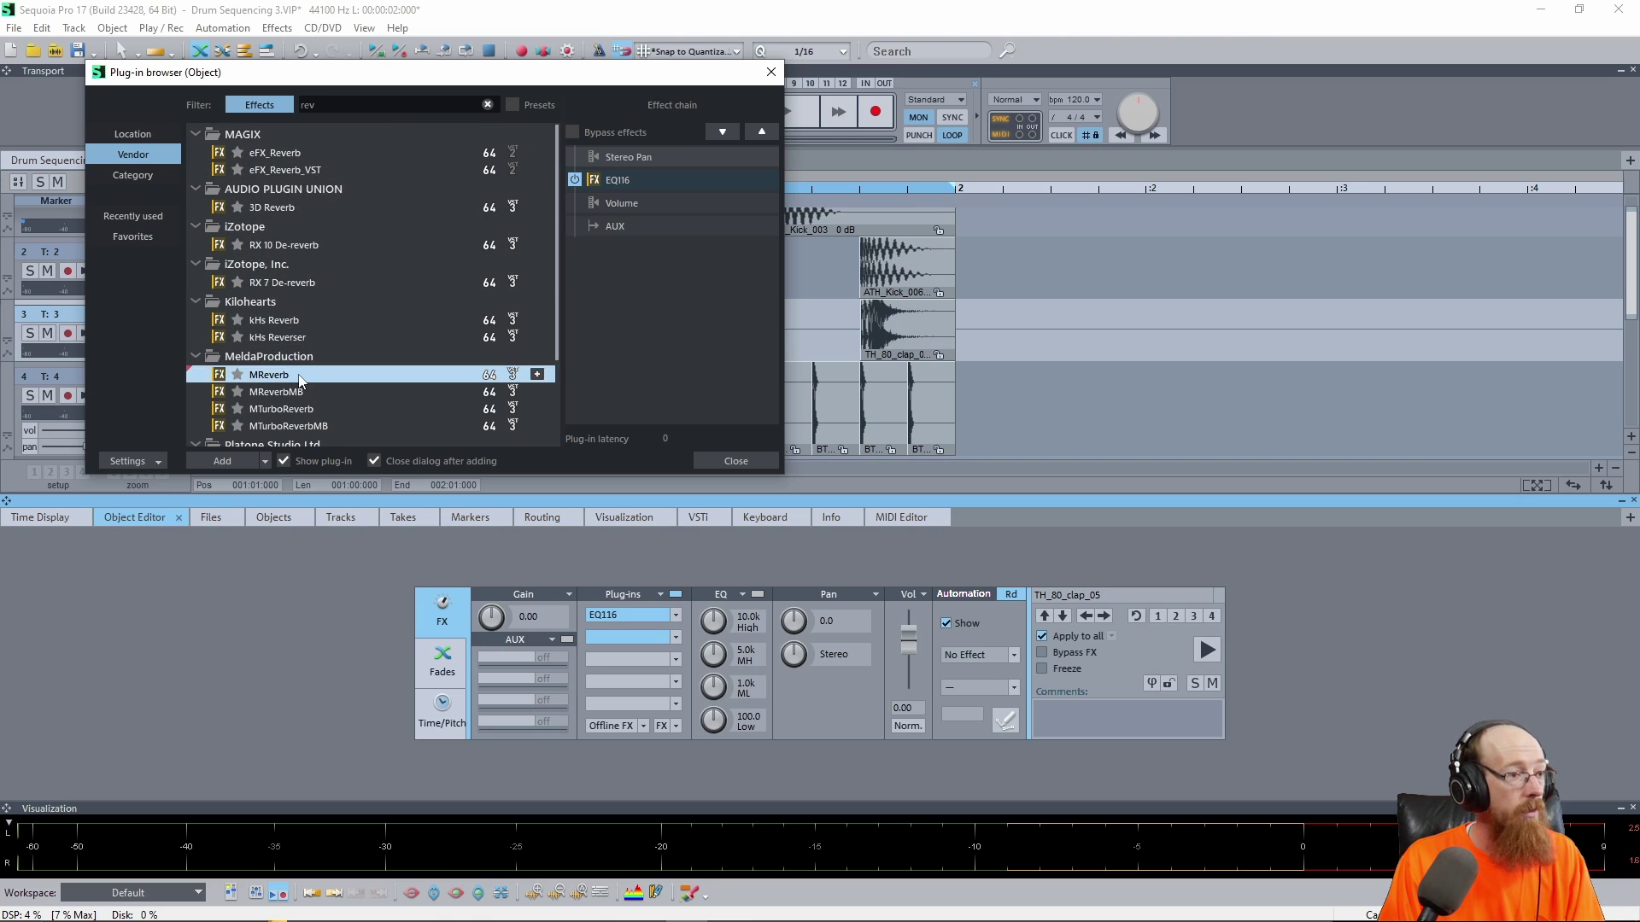
left_click_drag(1018, 350, 517, 205)
left_click(226, 400)
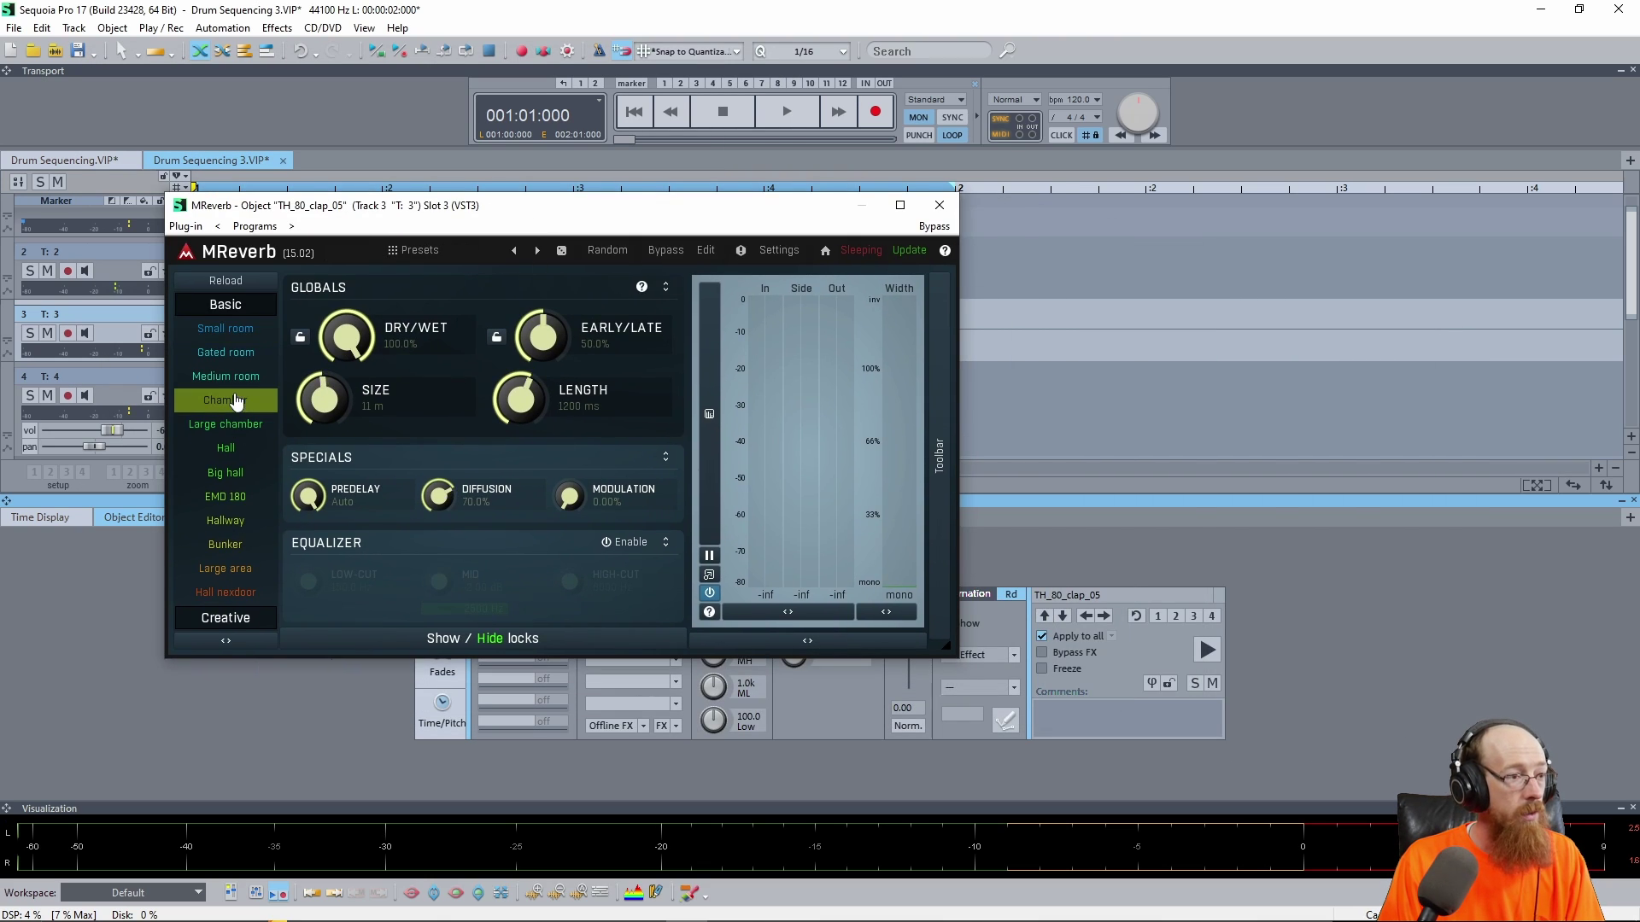
left_click(939, 205)
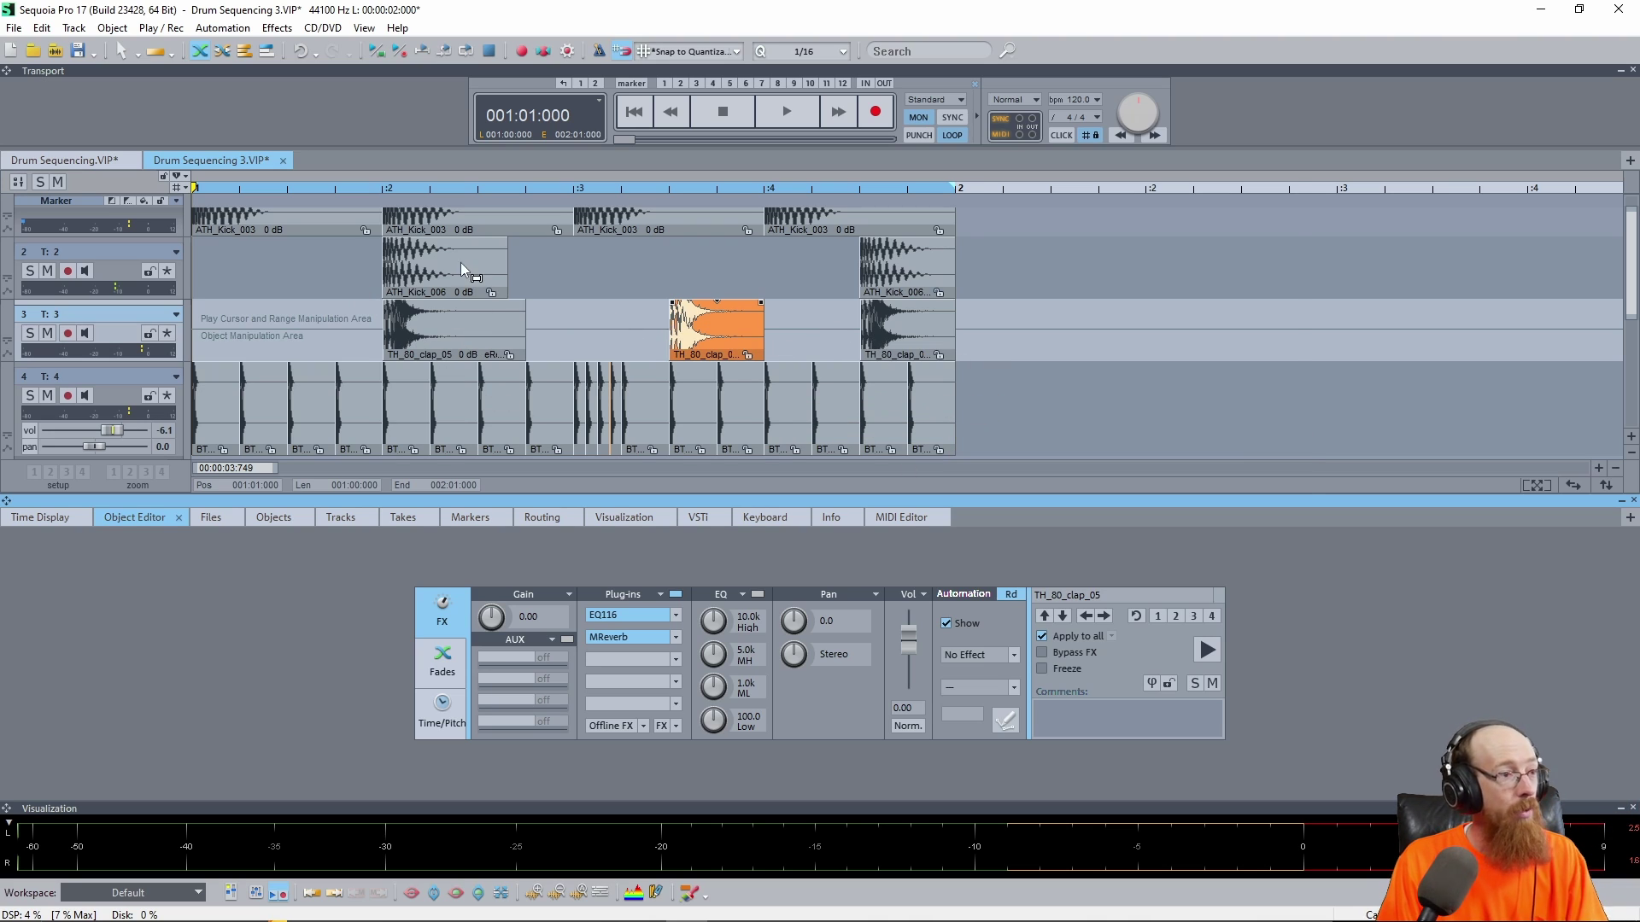
- Play the pattern to hear the reverb, then open the last clap's EQ116 editor
key("space")
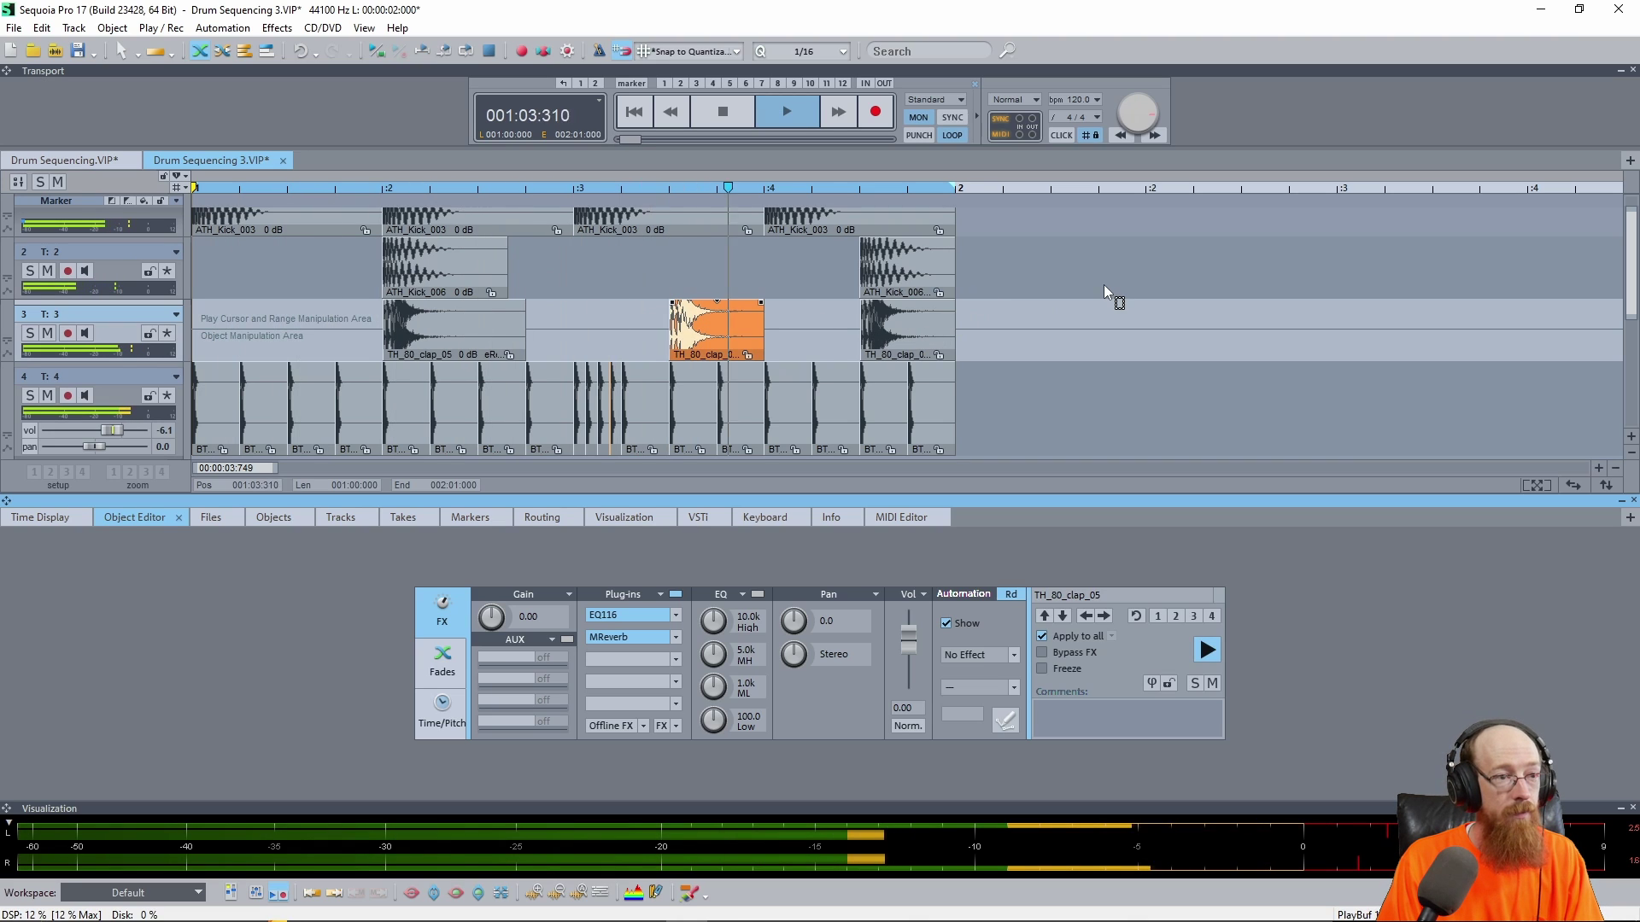
left_click(909, 352)
key("space")
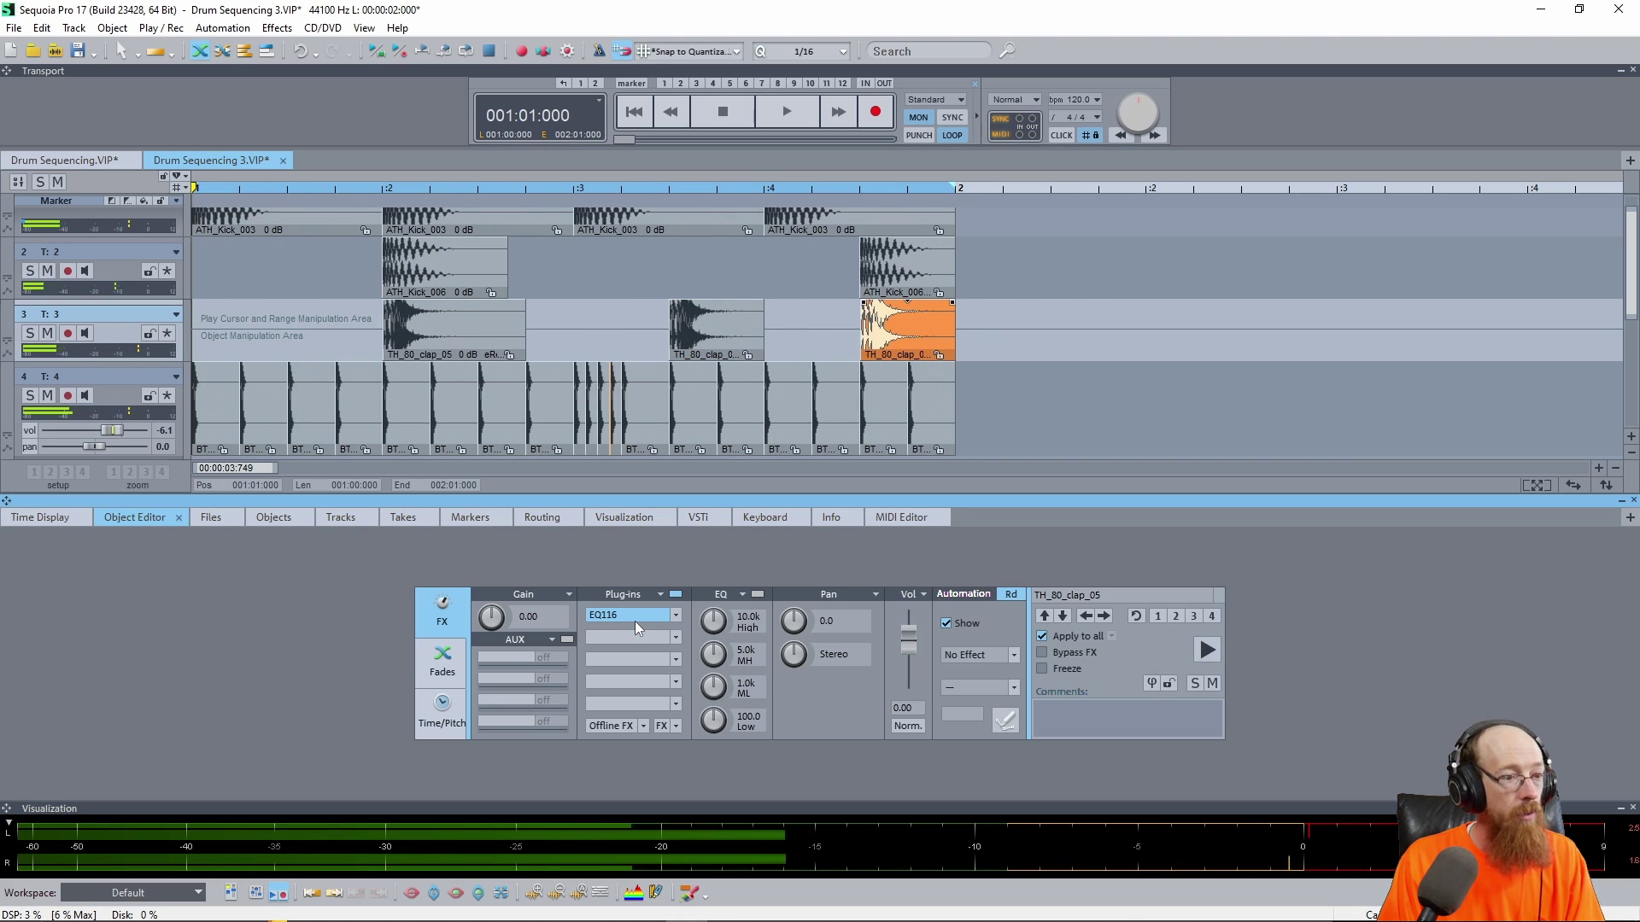
left_click(676, 615)
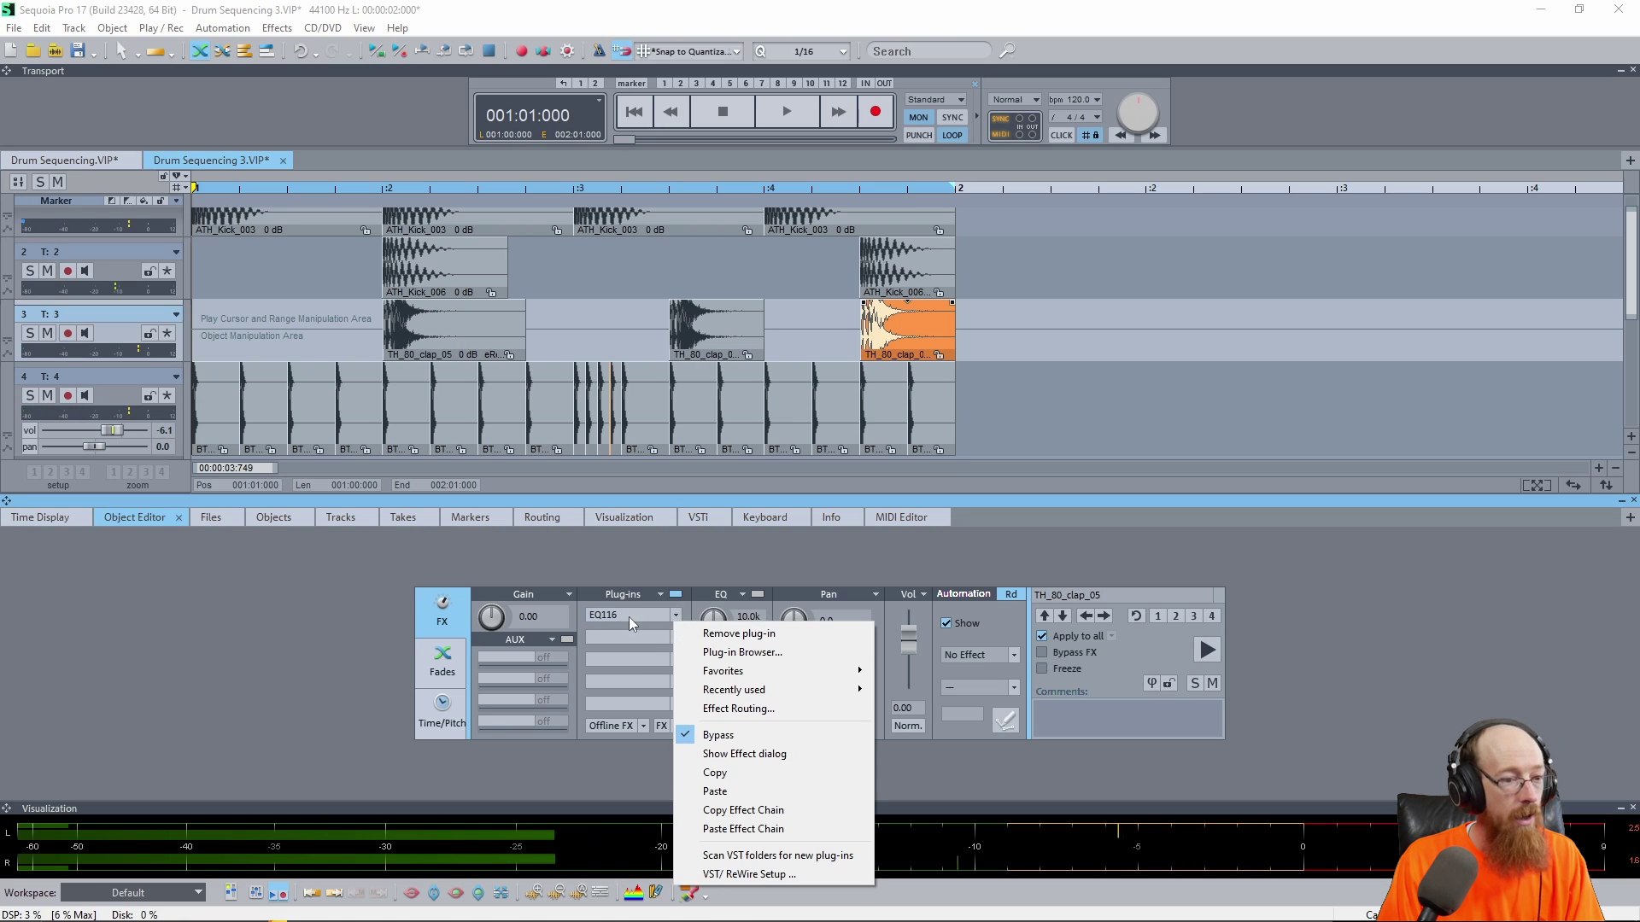
left_click(736, 753)
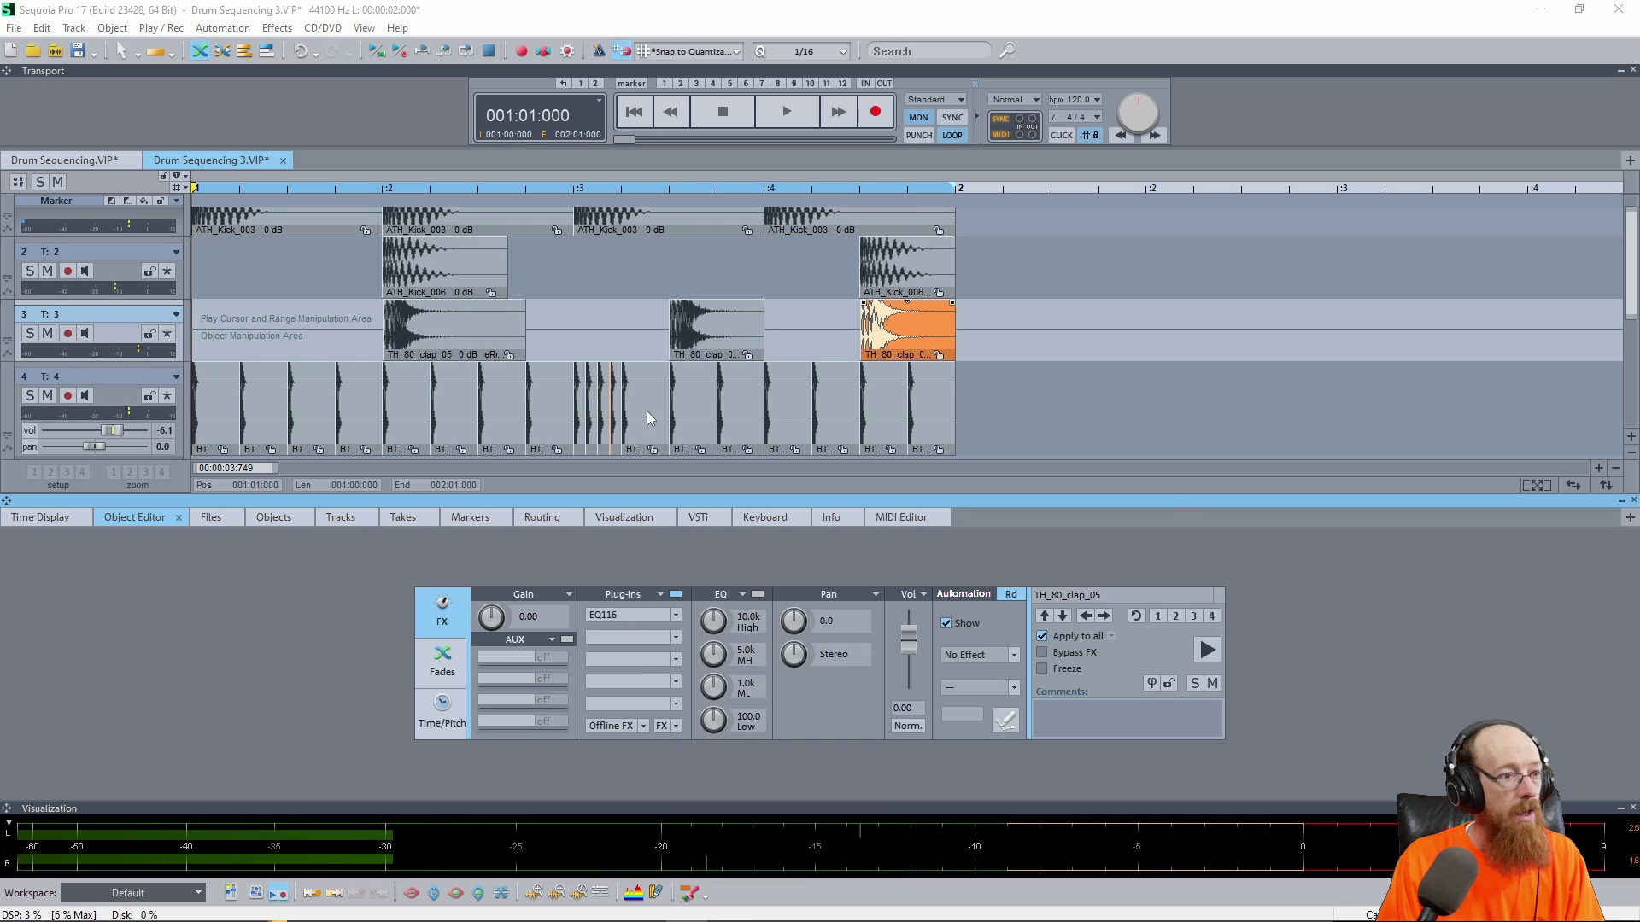
- Flatten the mid band, move the high shelf to about 12 kHz, tame the high peak, and audition
left_click_drag(784, 489, 785, 442)
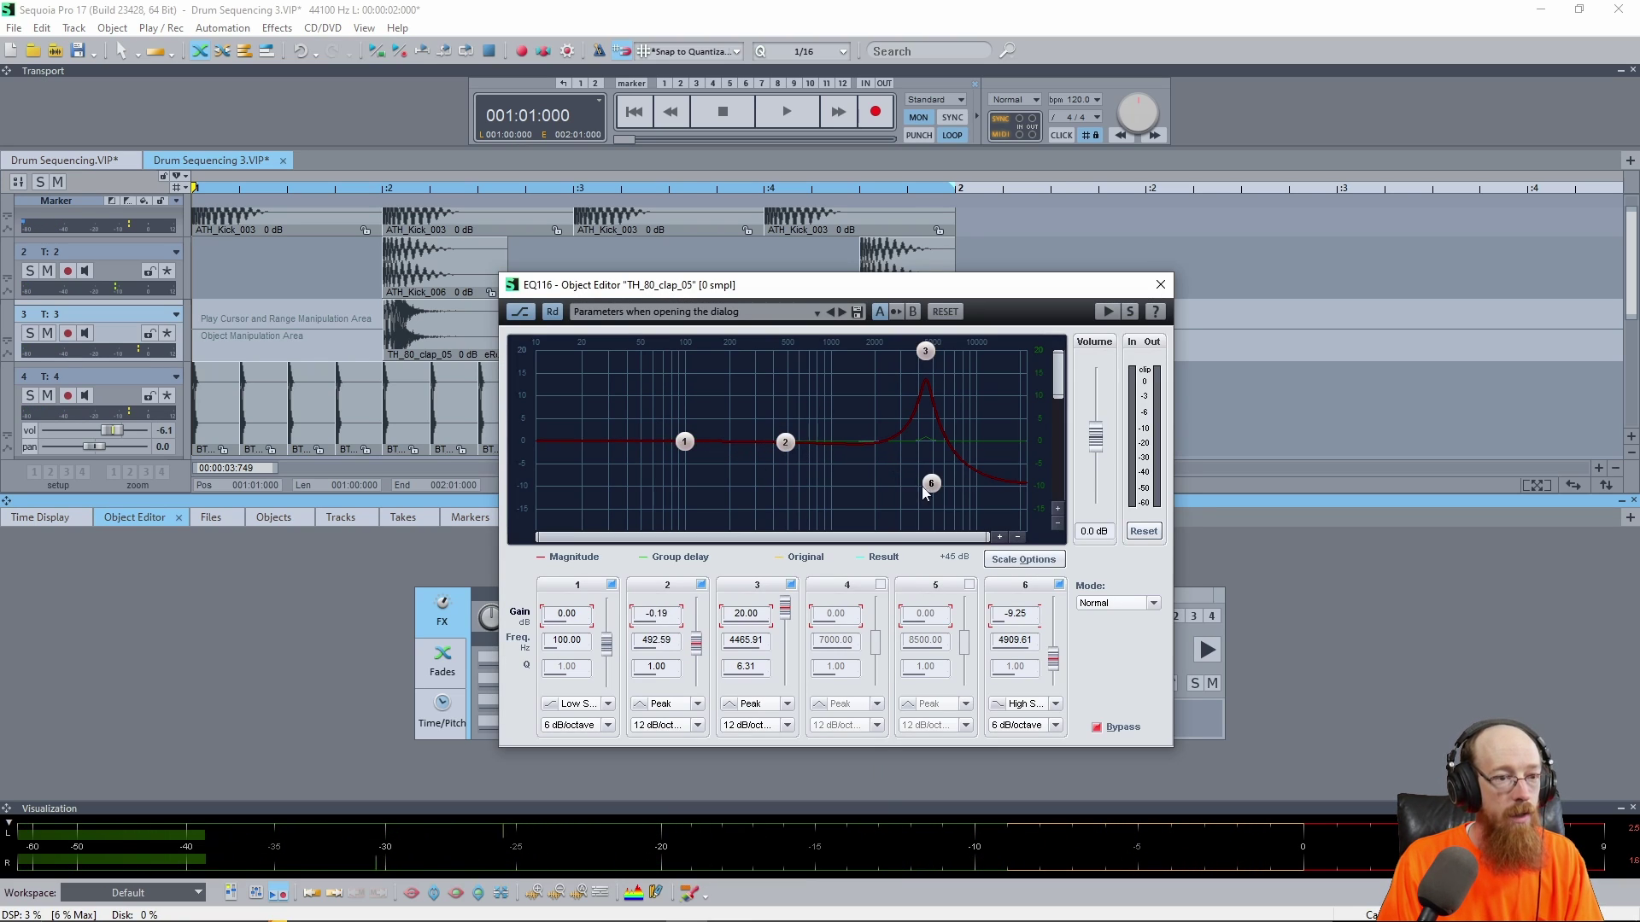
left_click_drag(931, 484, 989, 445)
left_click_drag(926, 353, 959, 418)
left_click(1159, 286)
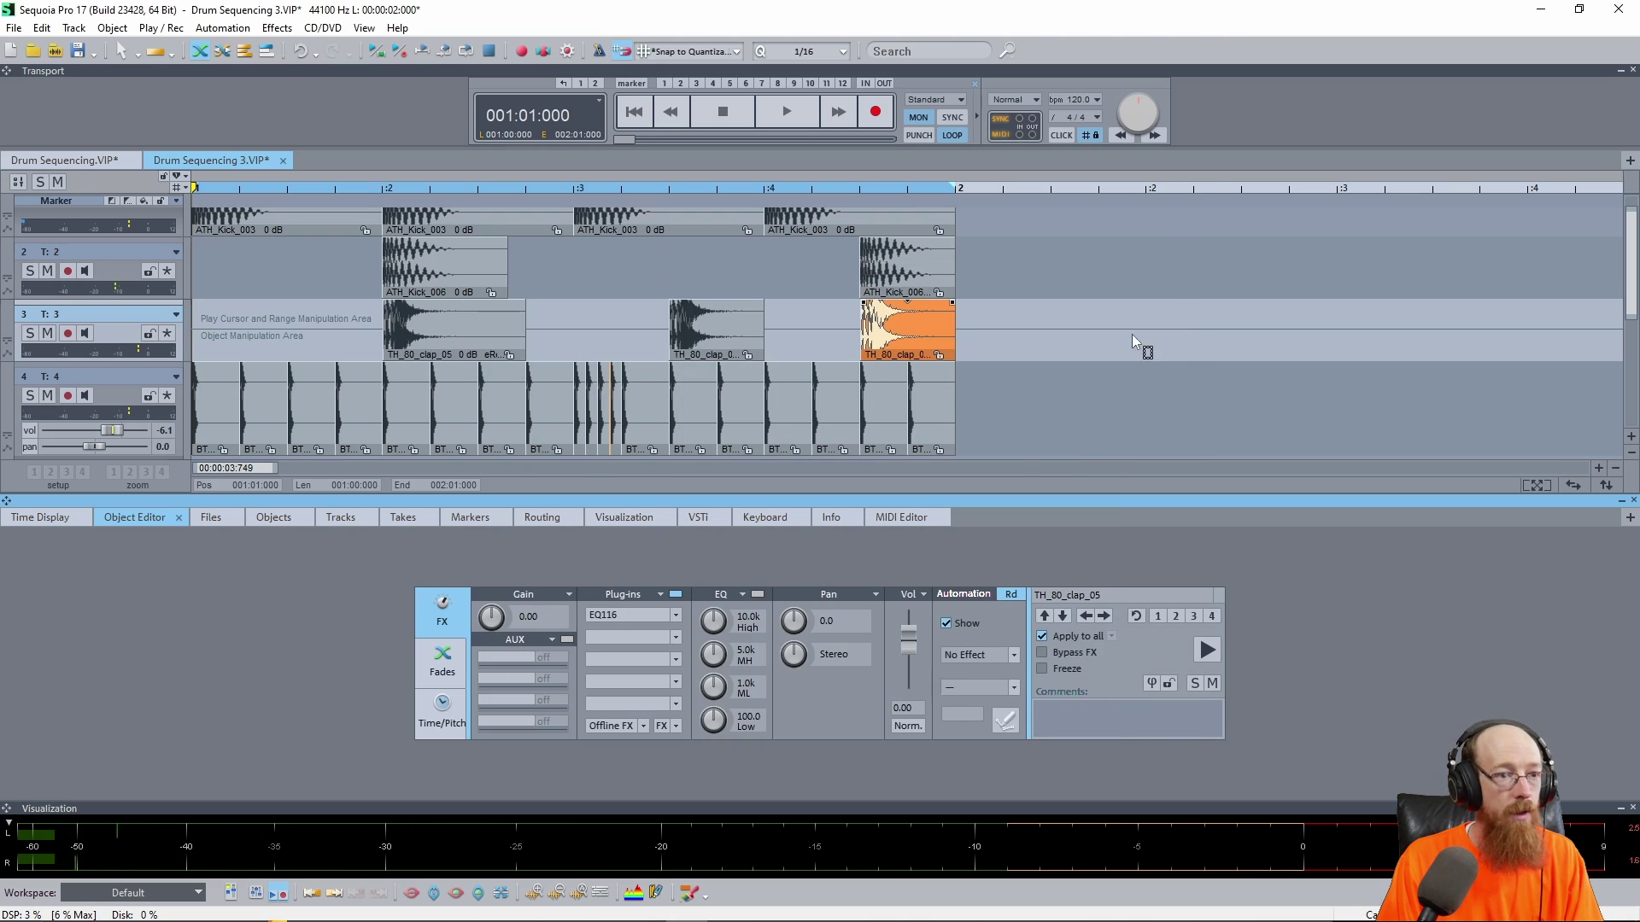
key("space")
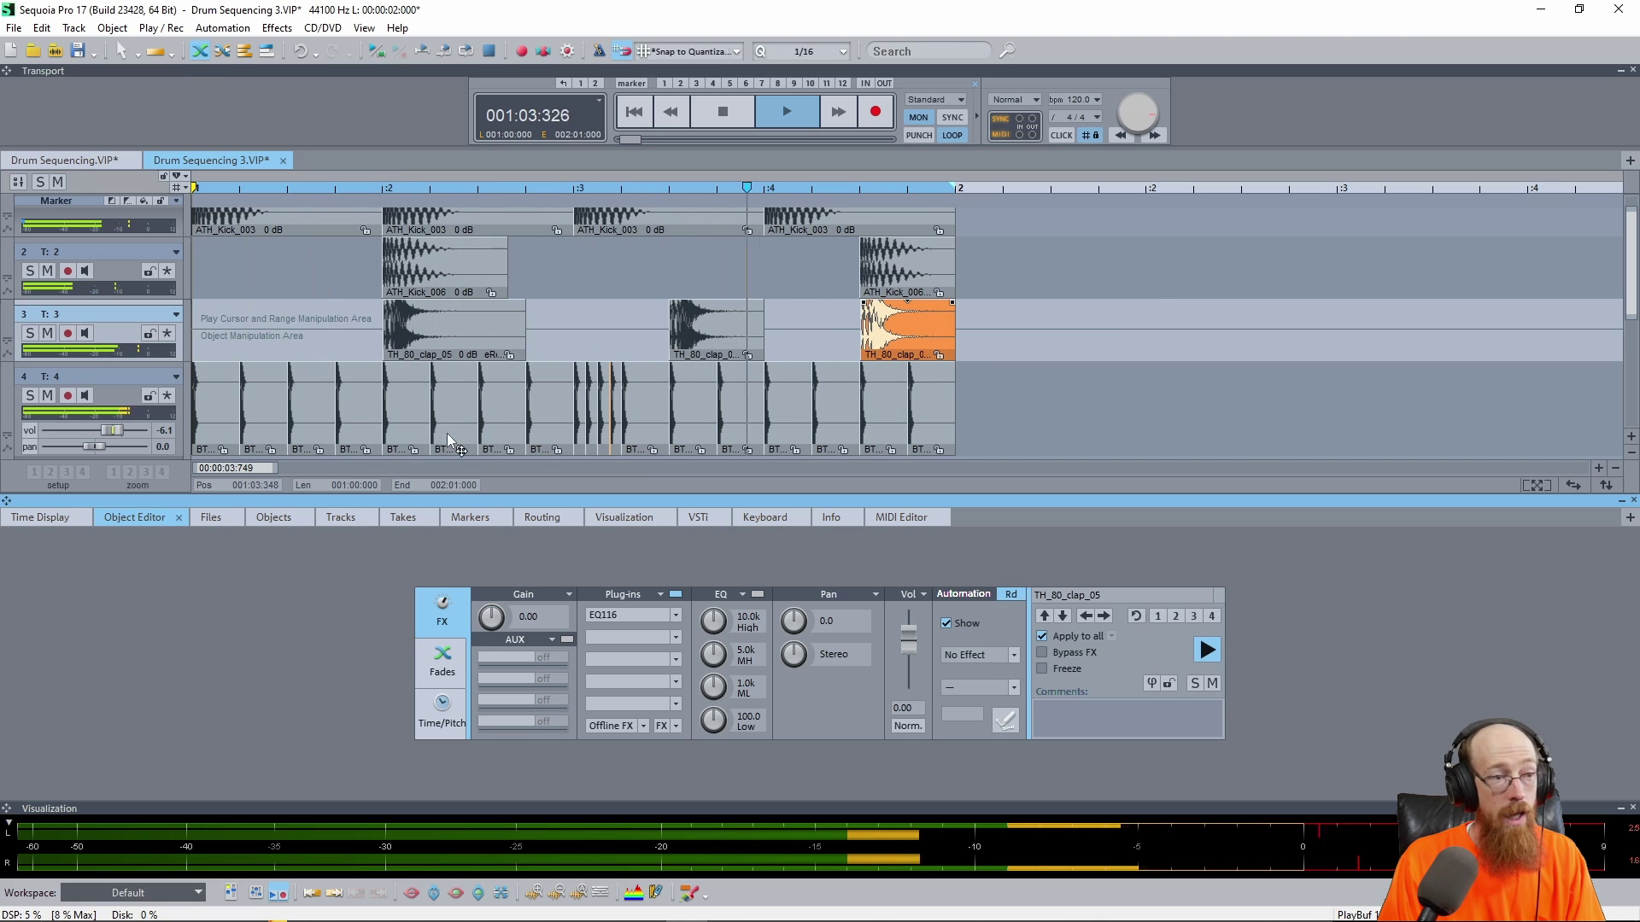
key("space")
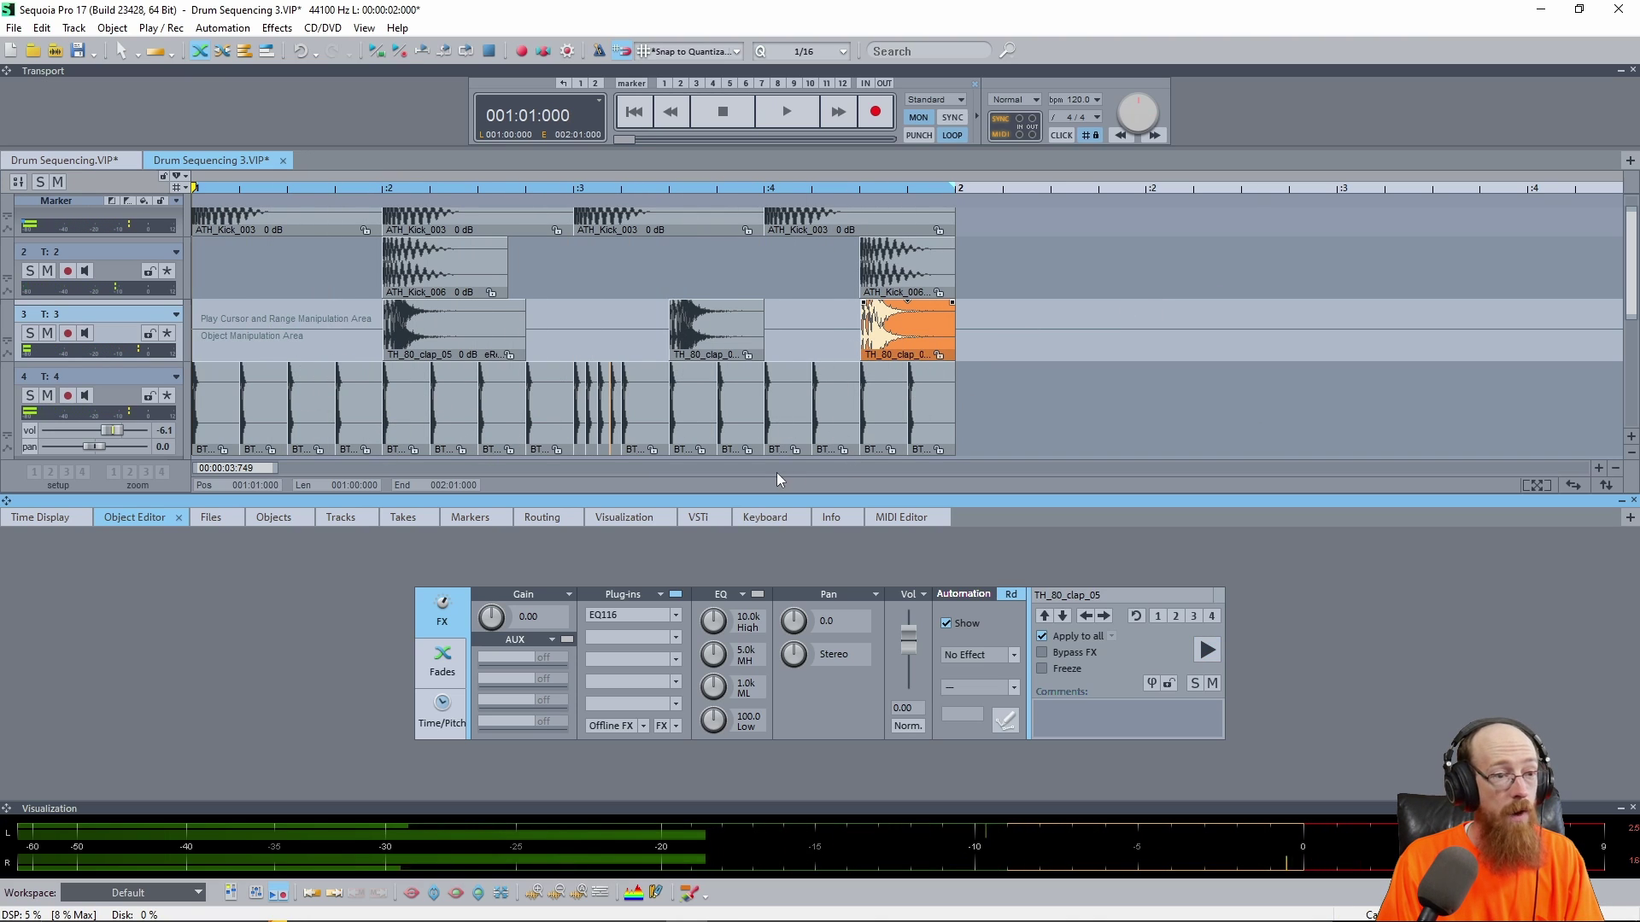
- Review the Objects list of kick, clap and hi-hat clips, play the pattern, and even out the track heights
left_click(265, 520)
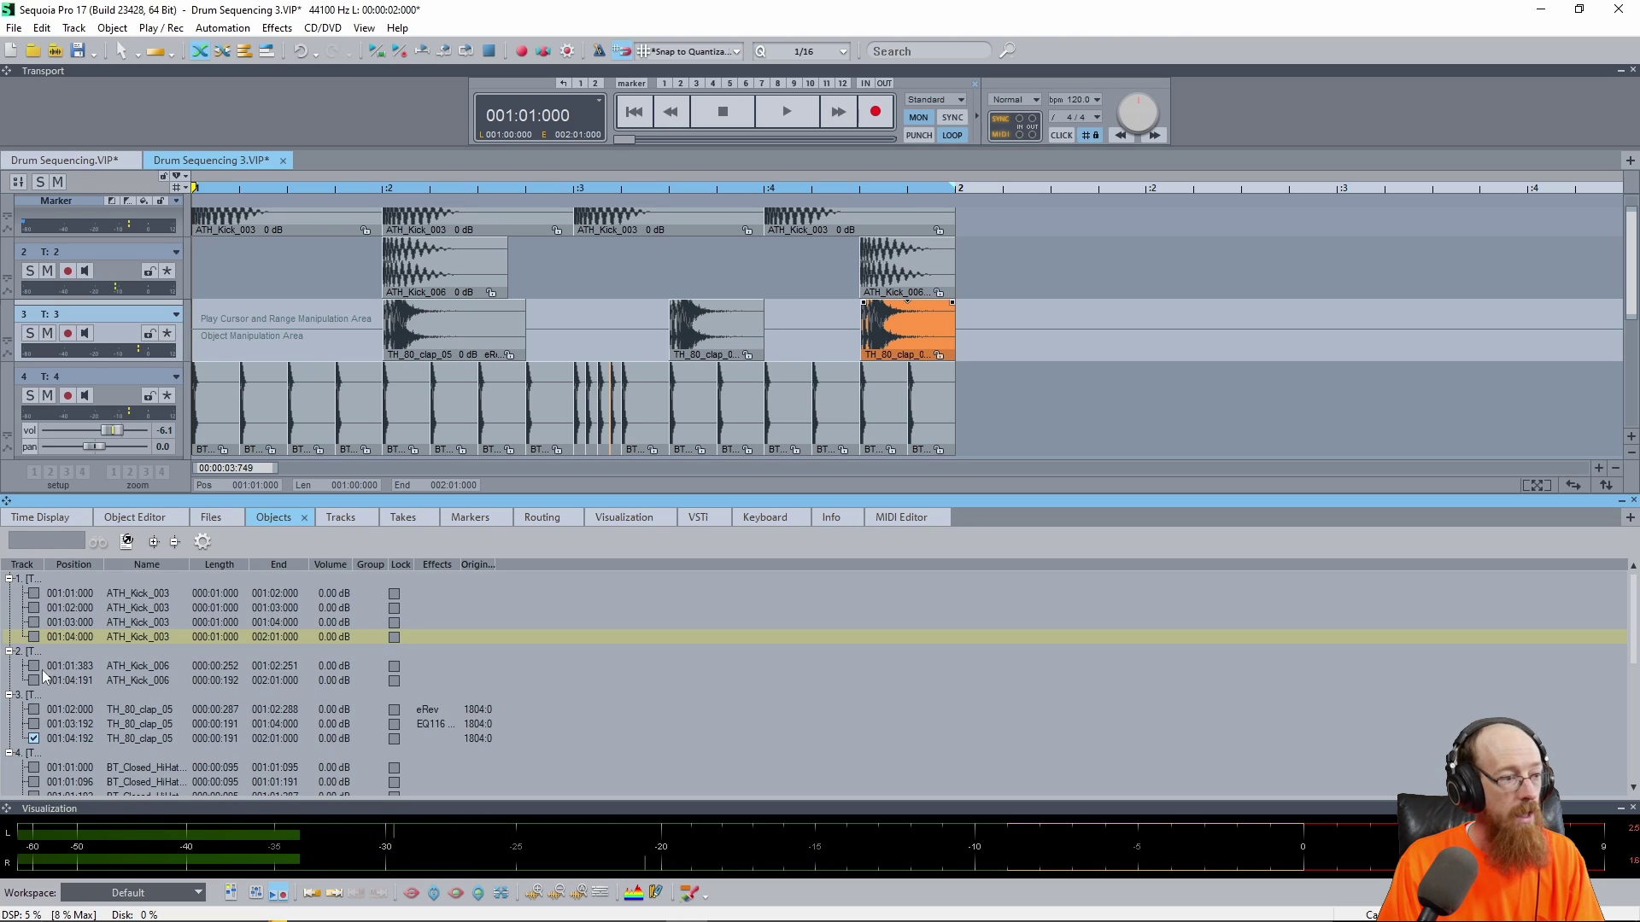
scroll(68, 674, "down", 1)
scroll(122, 688, "down", 5)
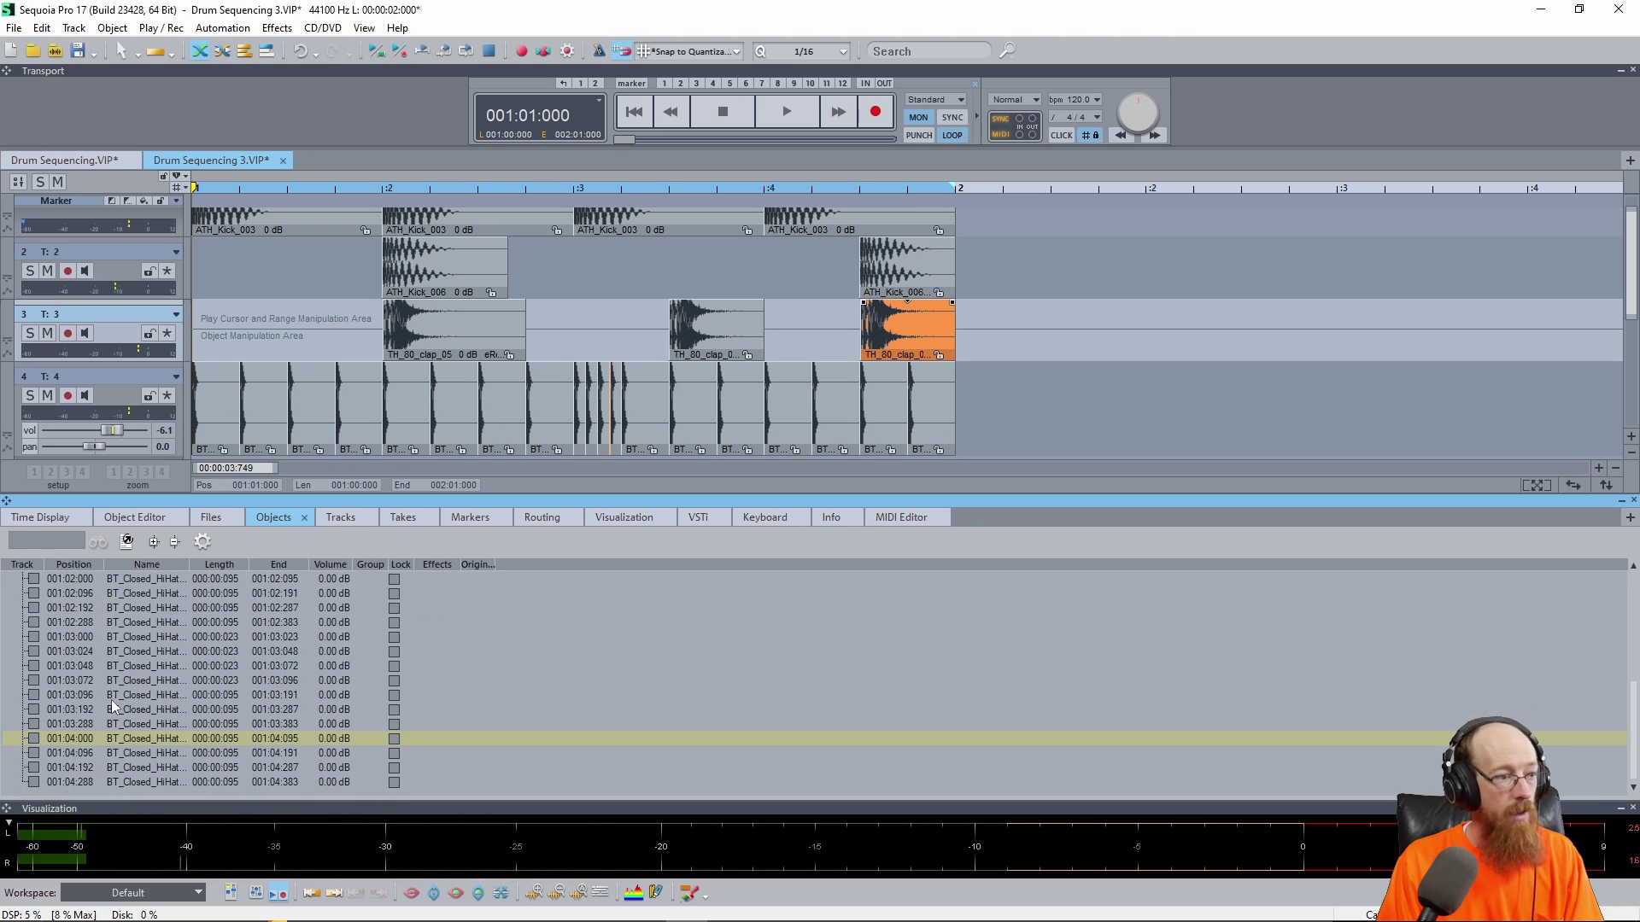
scroll(218, 709, "up", 3)
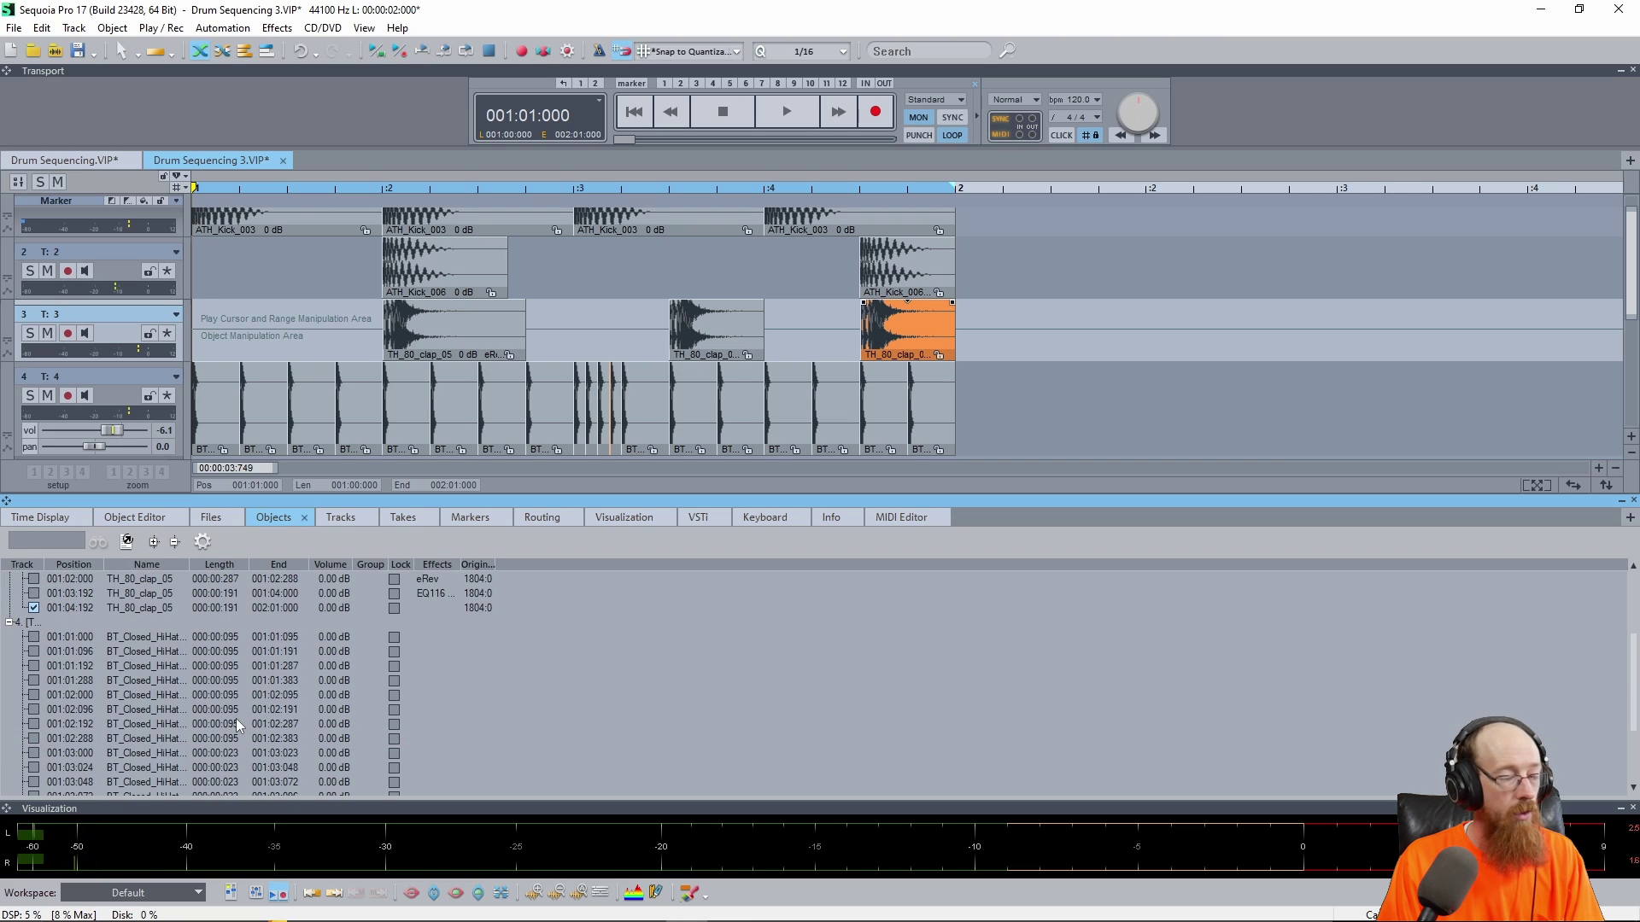
key("space")
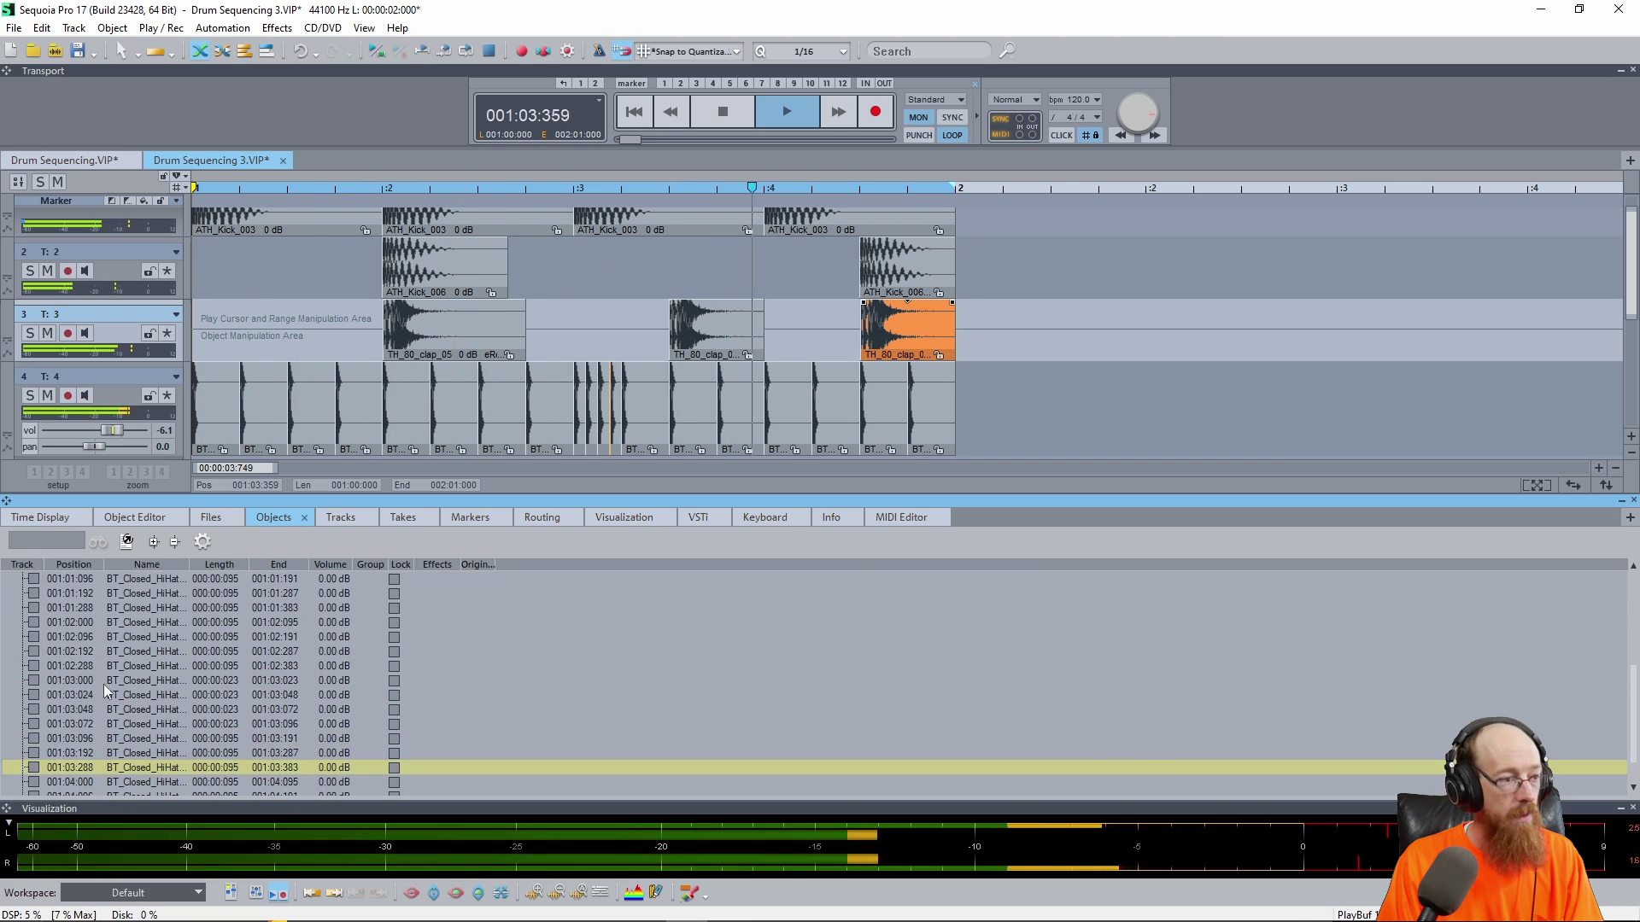
scroll(295, 749, "up", 3)
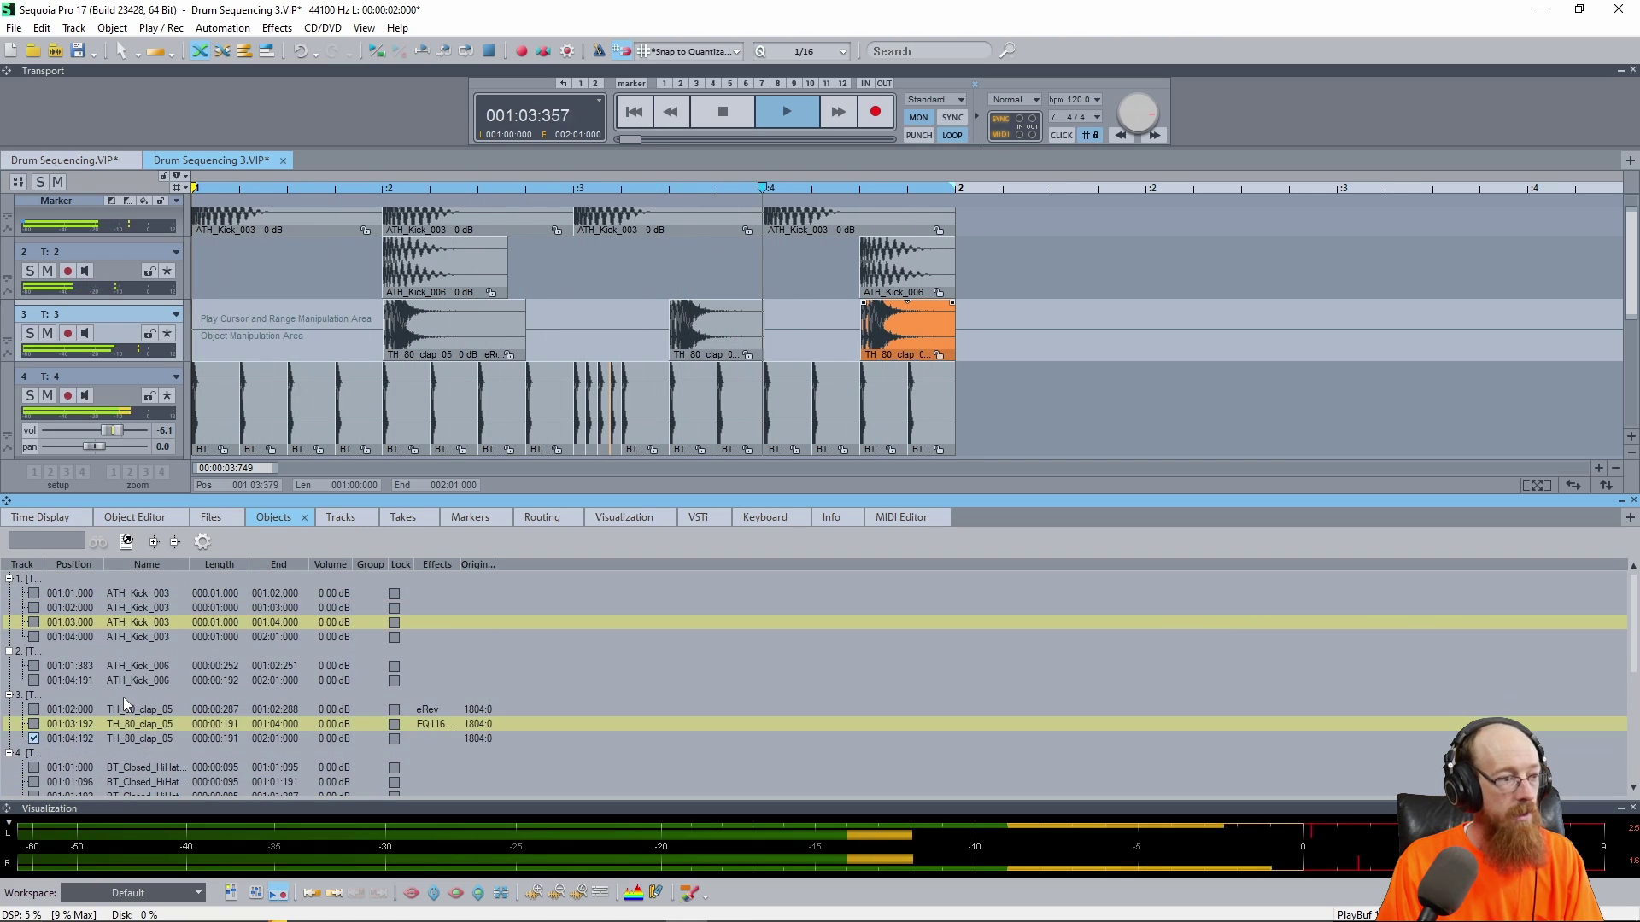
key("space")
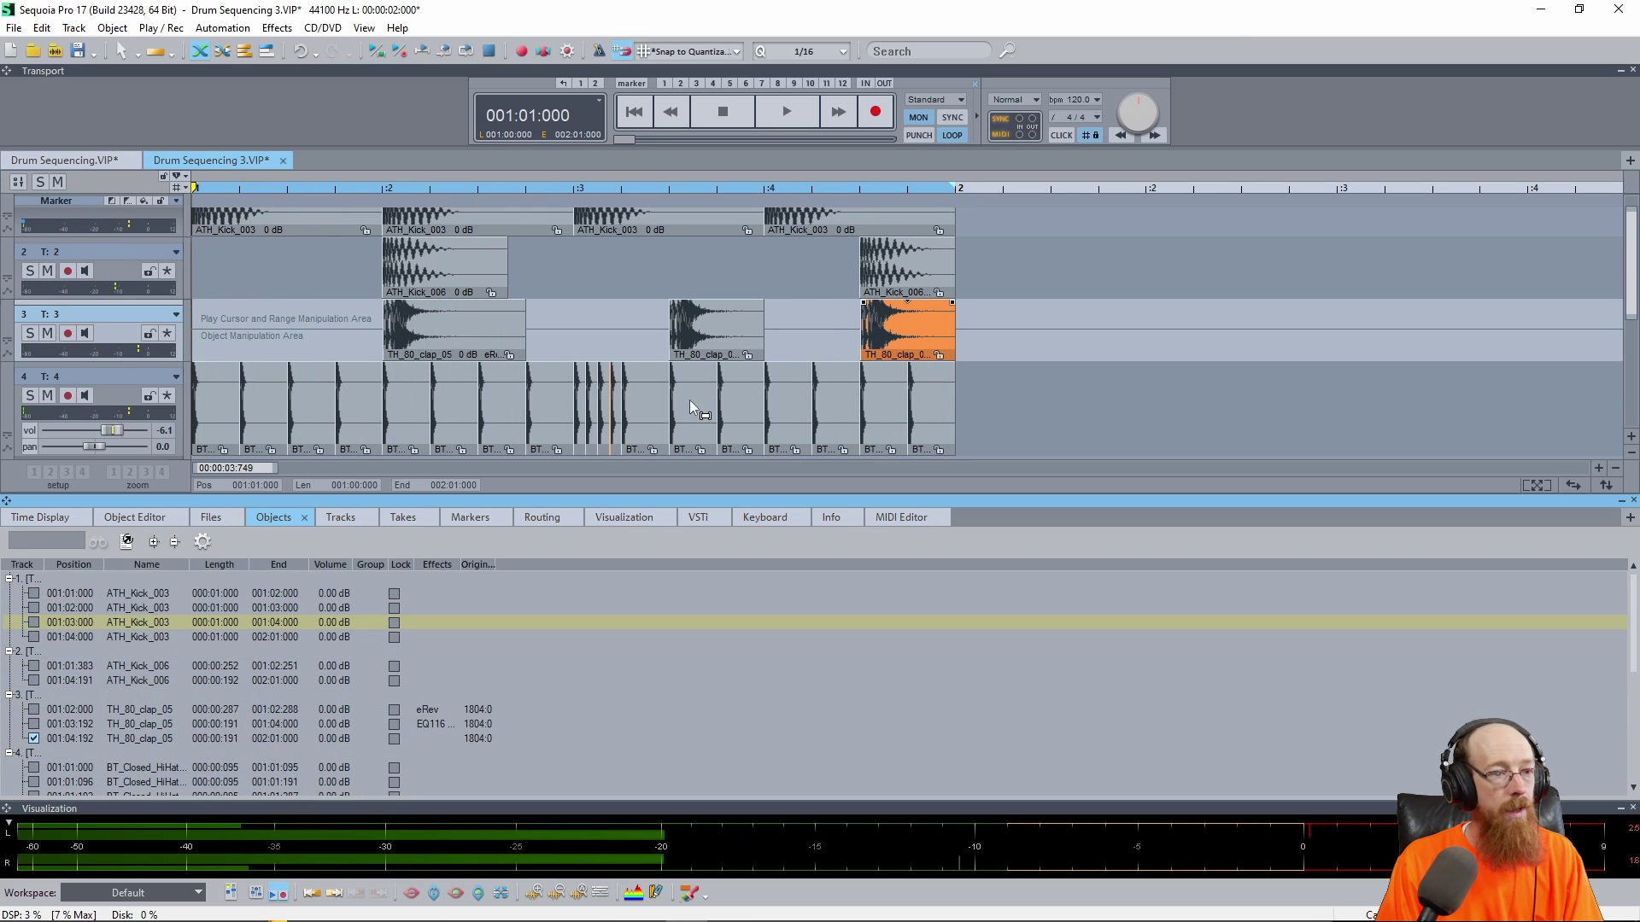
scroll(690, 400, "up", 1)
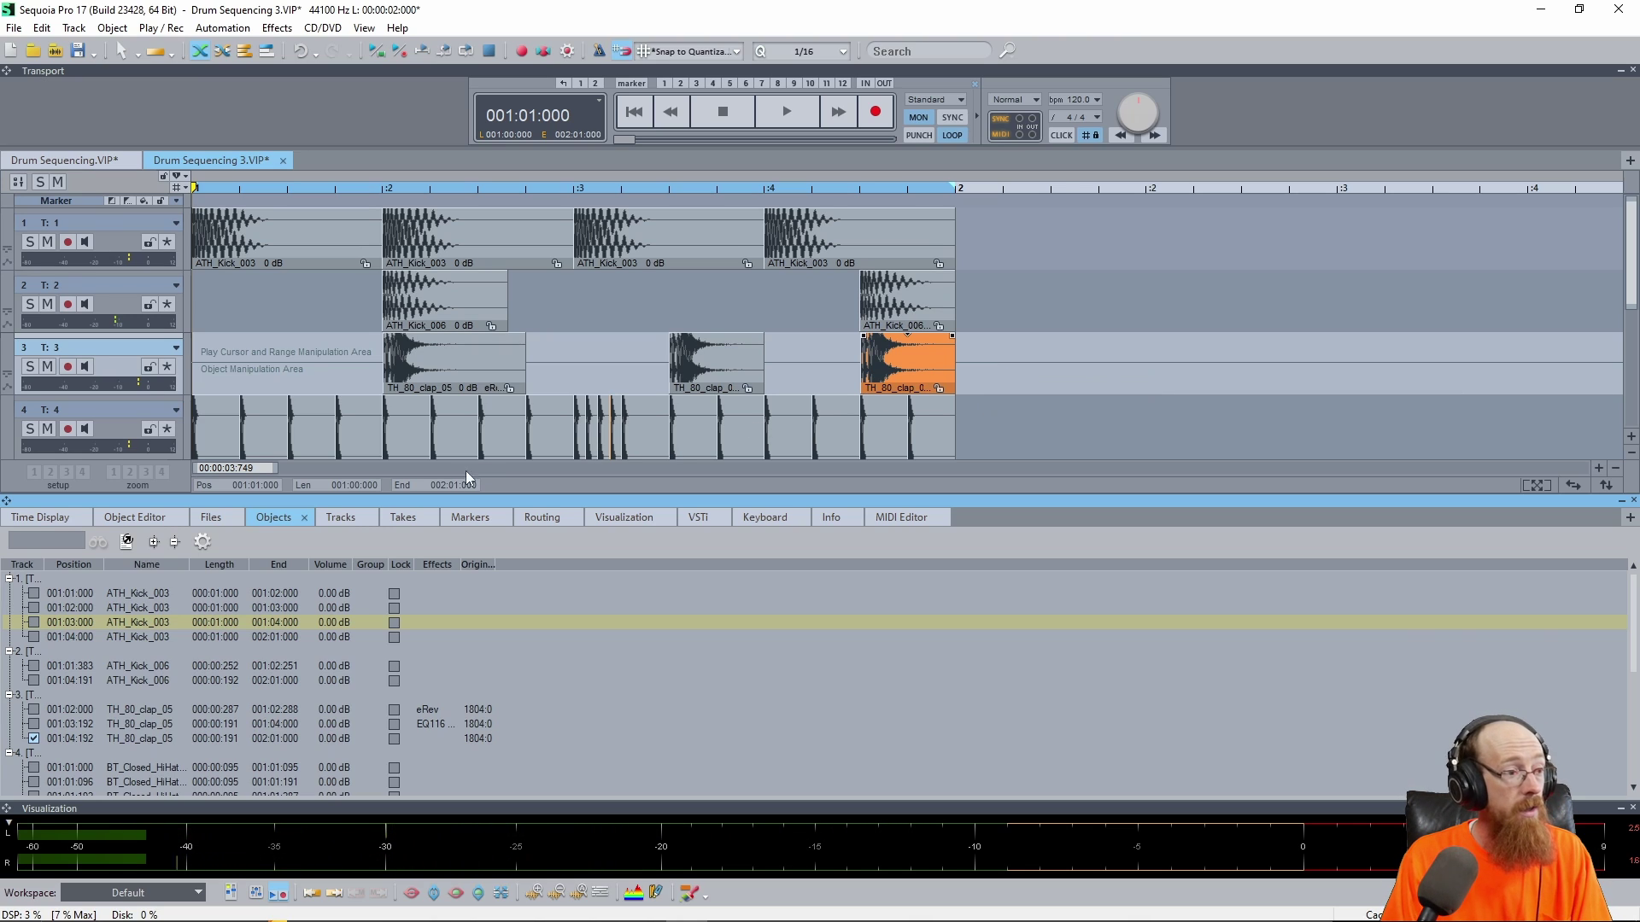
- Glance at the hi-hat files, return to the Objects list, and drop down the 1/16 quantize grid choices
left_click(209, 519)
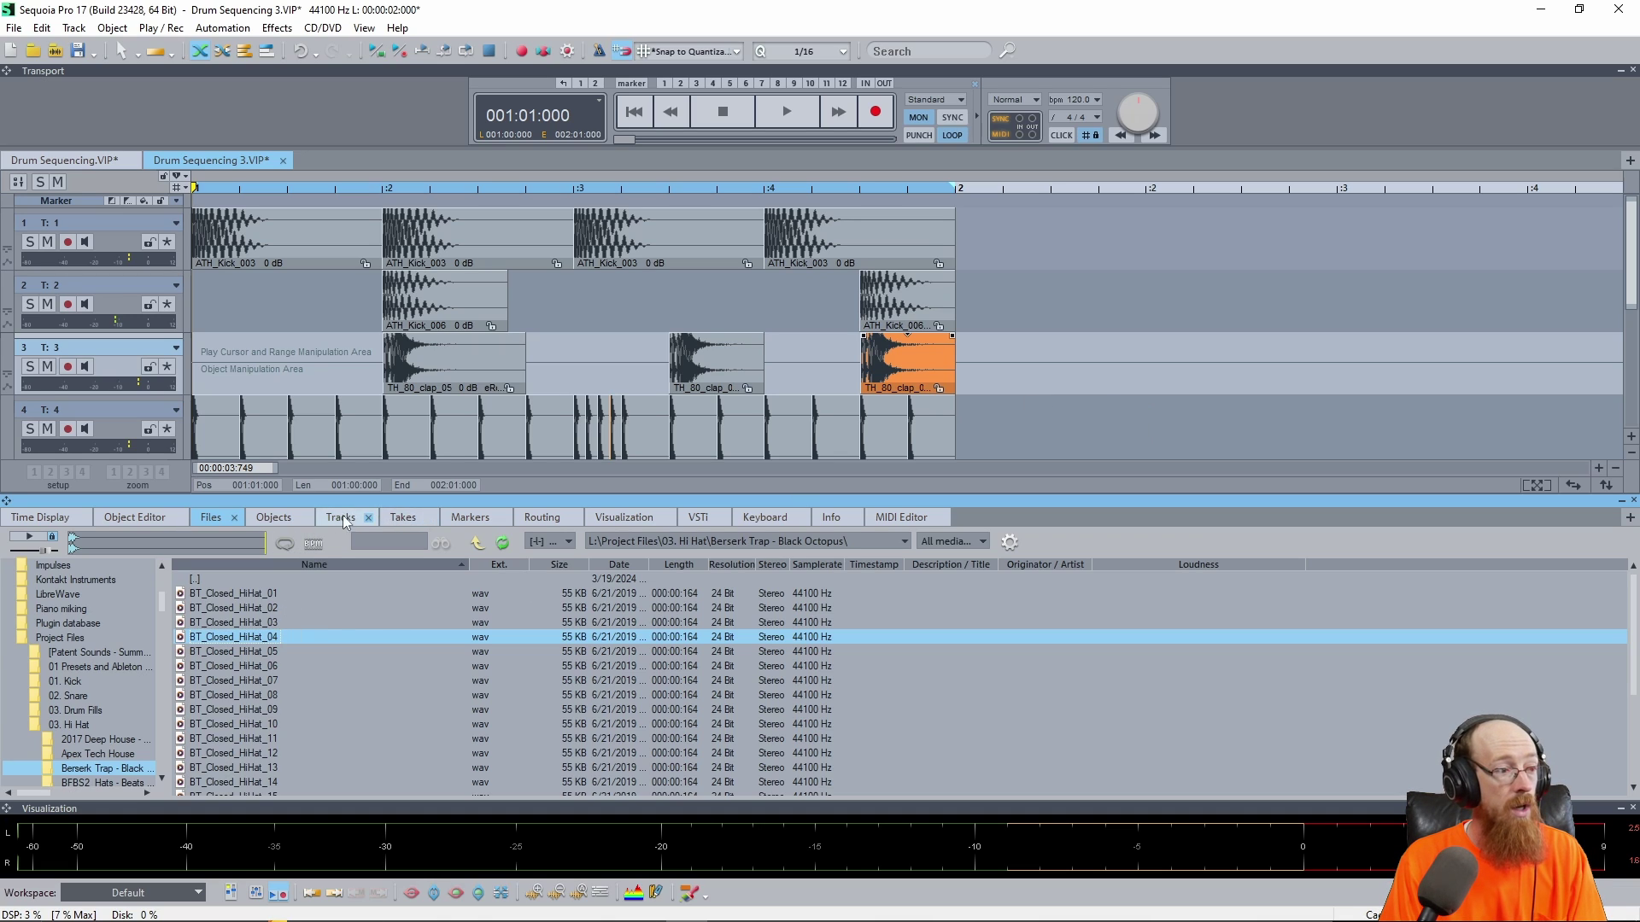
left_click(271, 517)
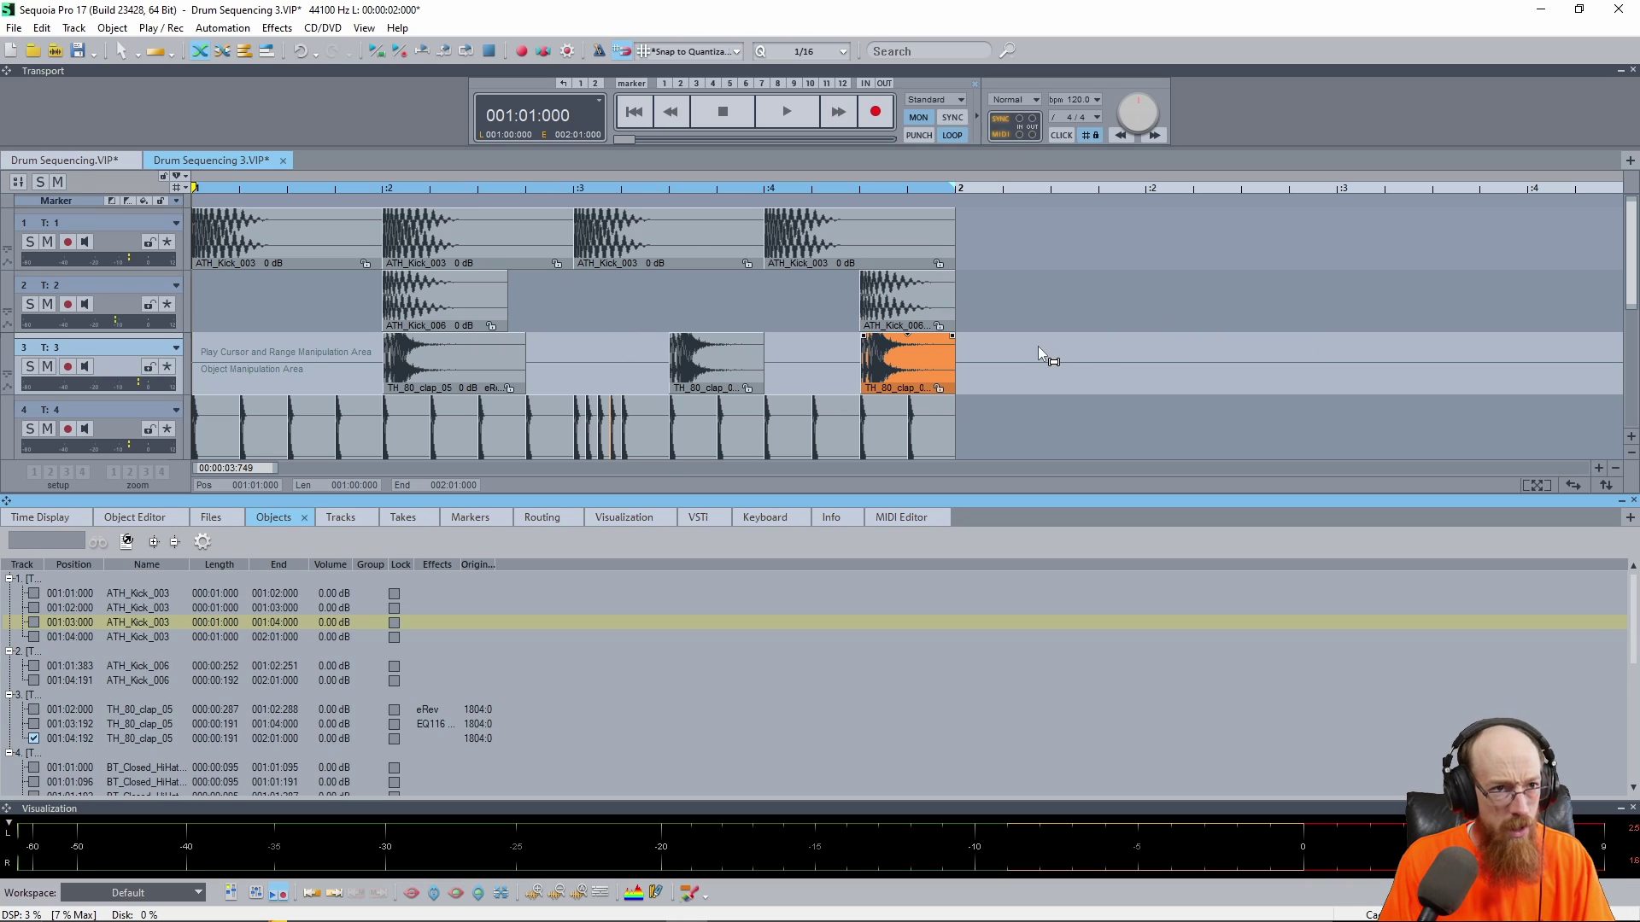
left_click(825, 51)
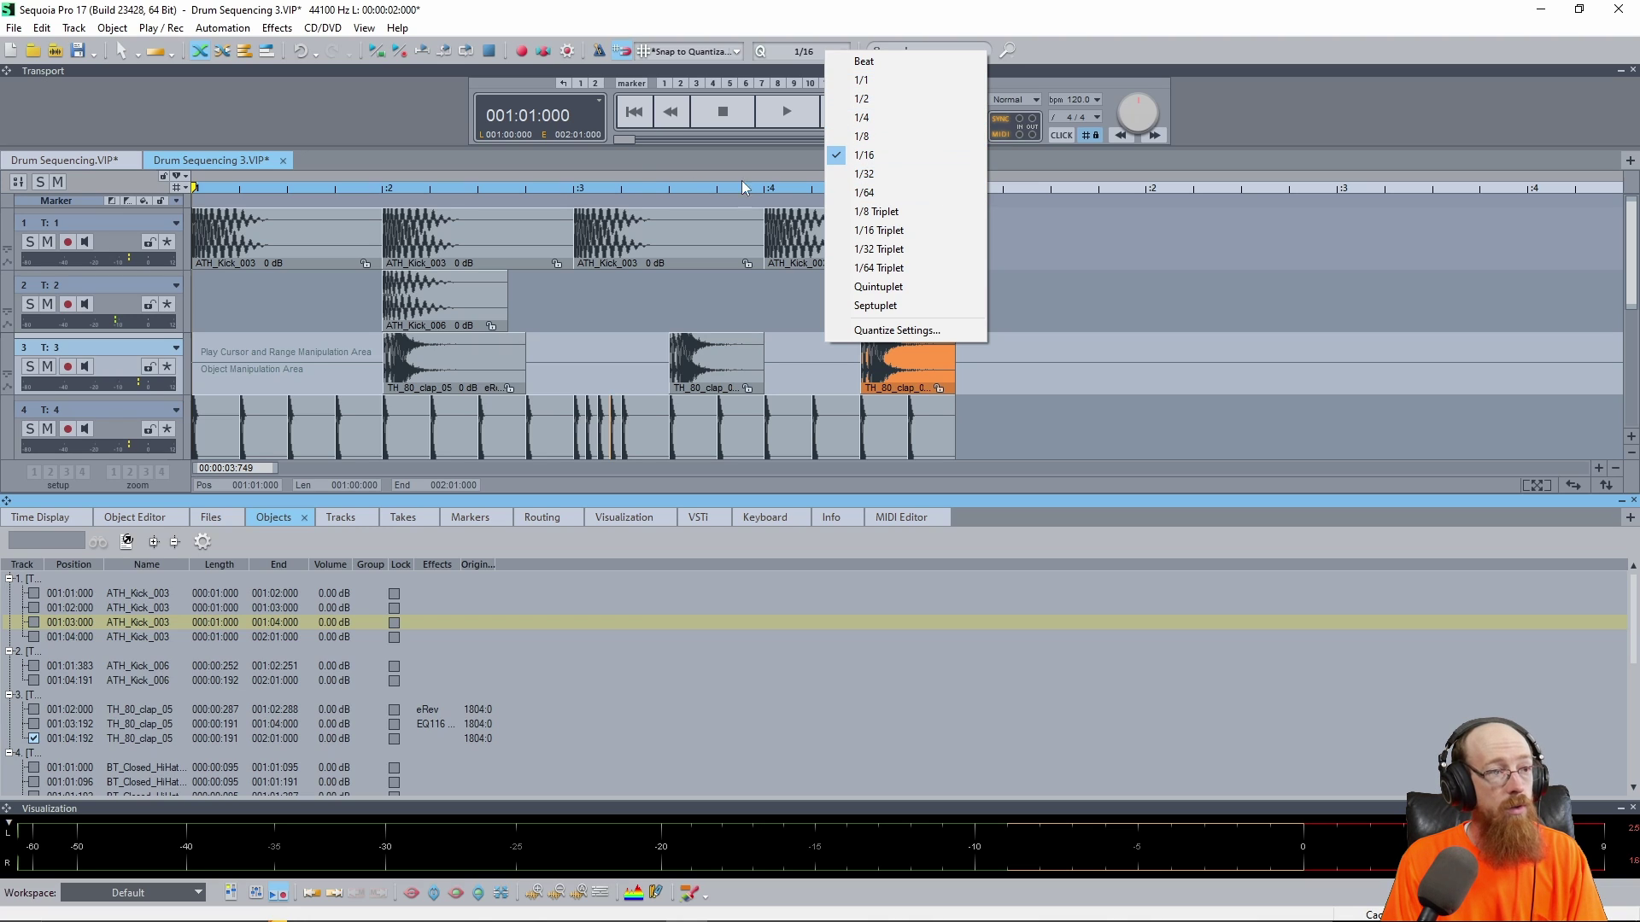
- Open Quantize Settings from the grid list and close it unchanged, keeping the 1/16 grid
left_click(963, 332)
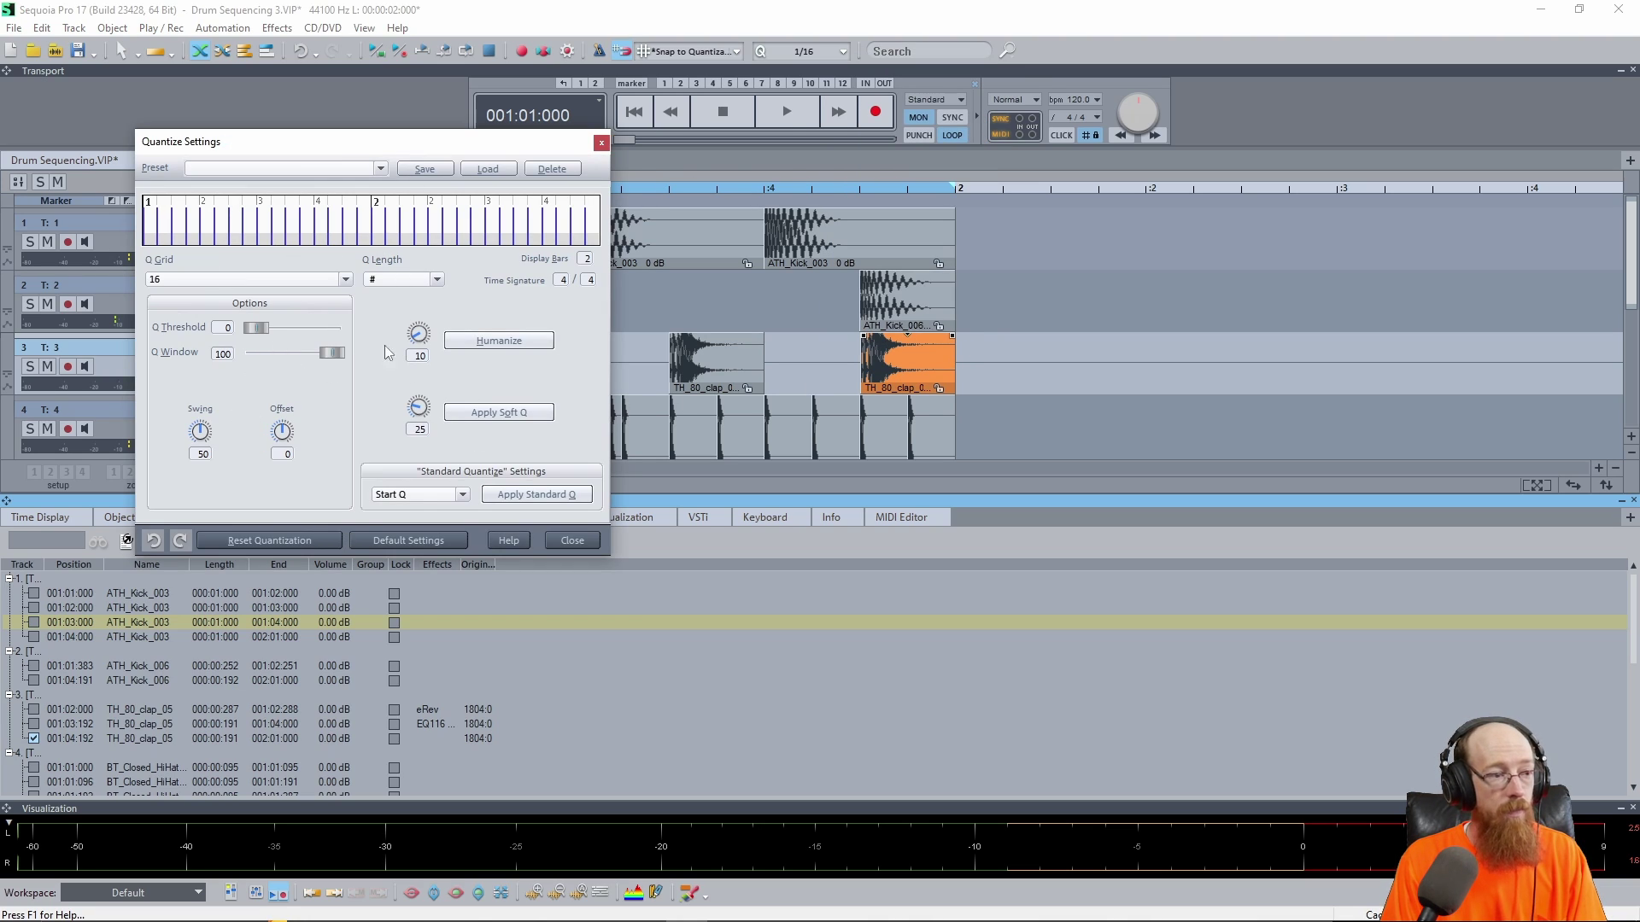
left_click(601, 145)
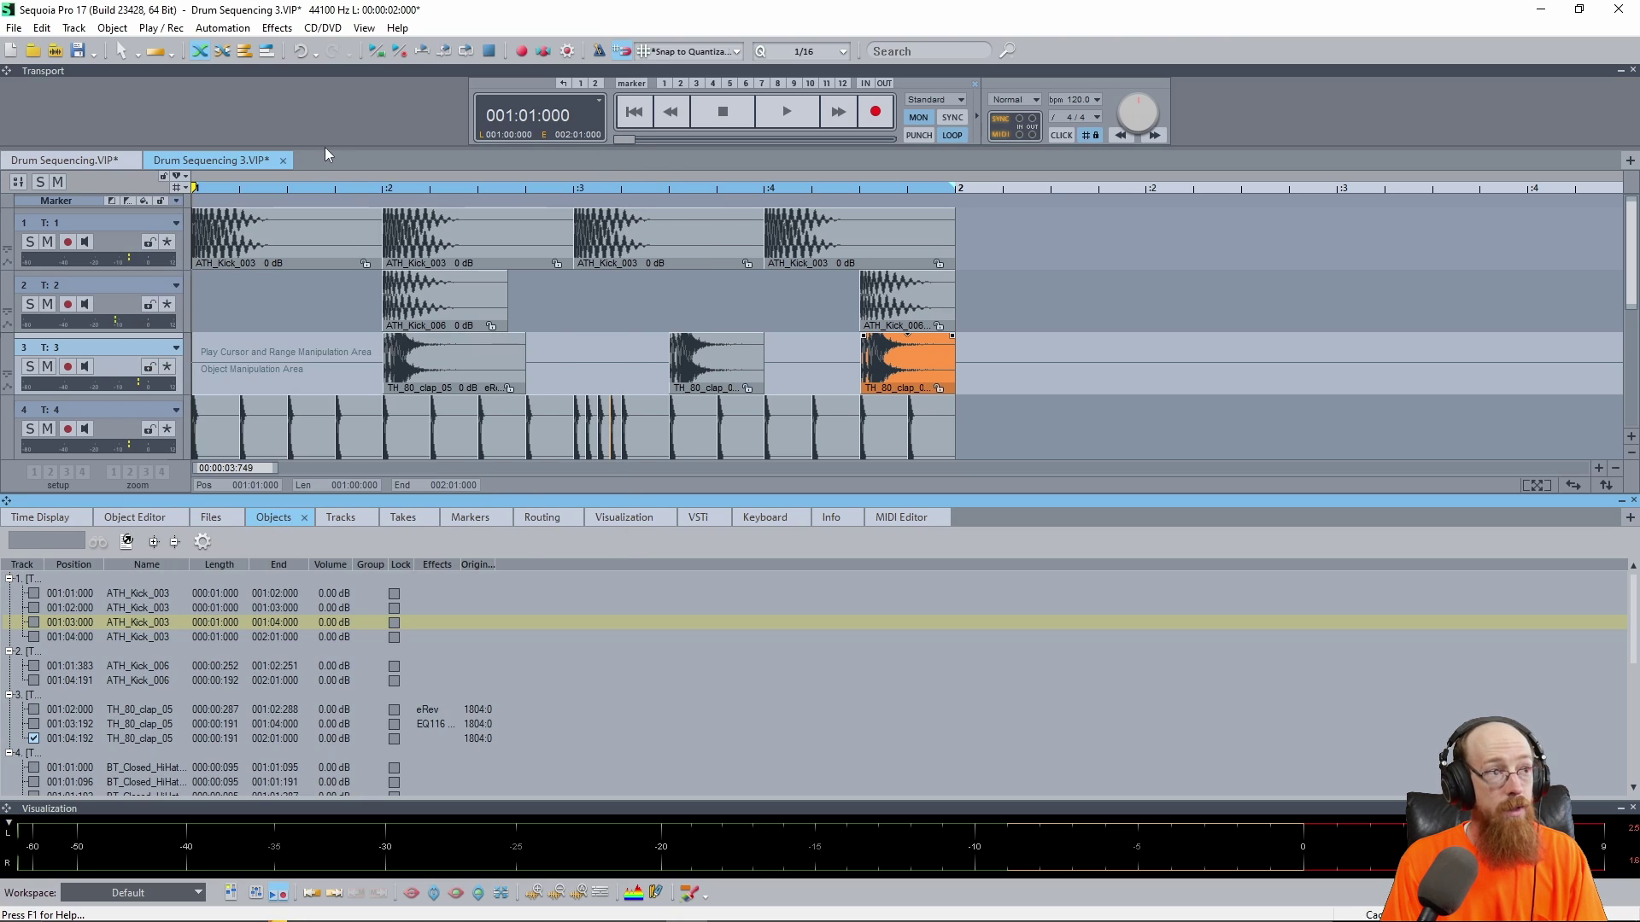